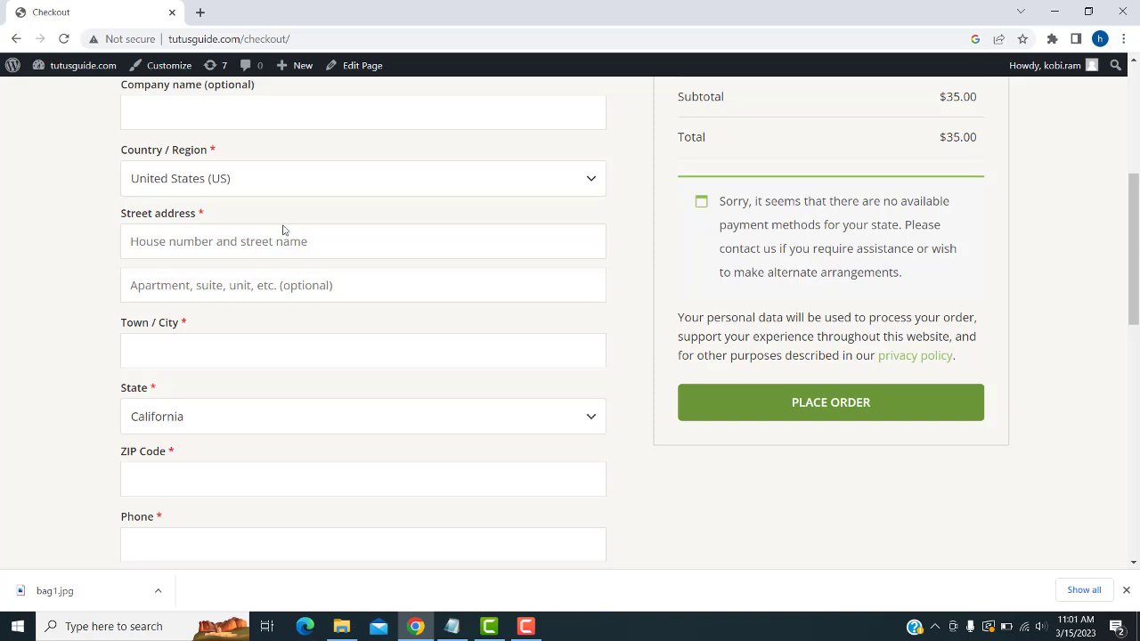
- Try to place the coffee order from the checkout page
scroll(819, 377, "down", 3)
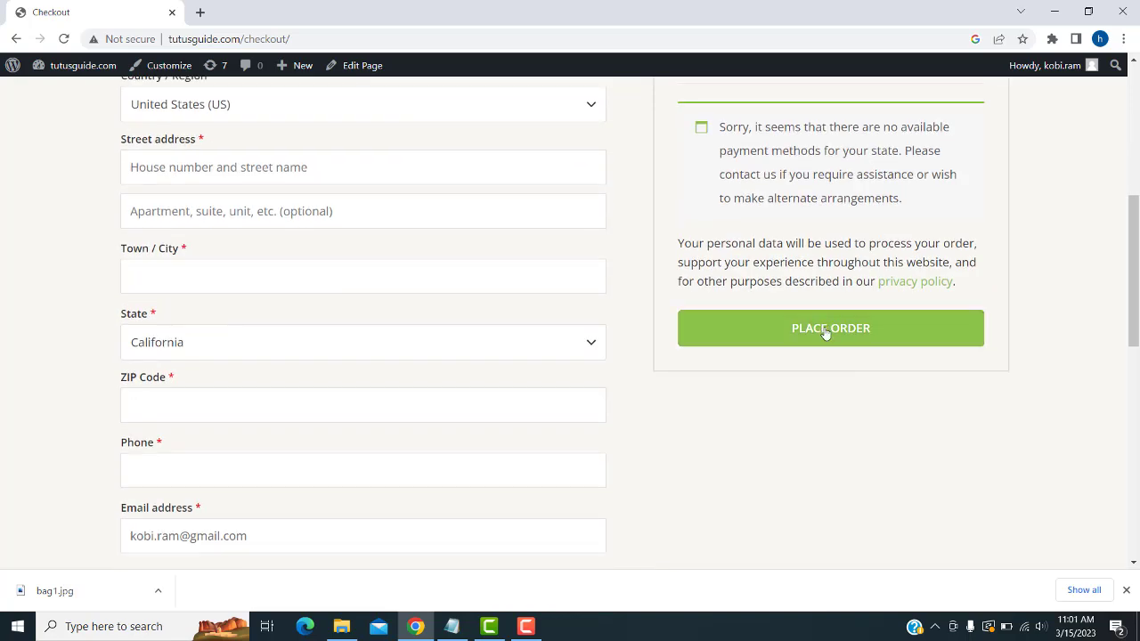
left_click(824, 328)
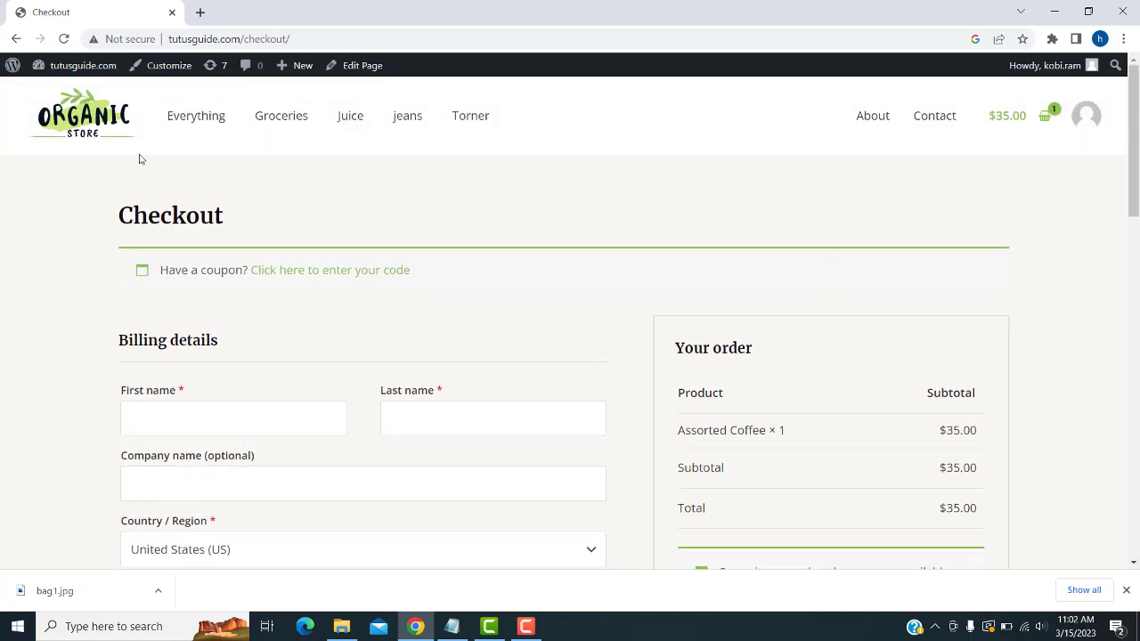
mouse_move(63, 67)
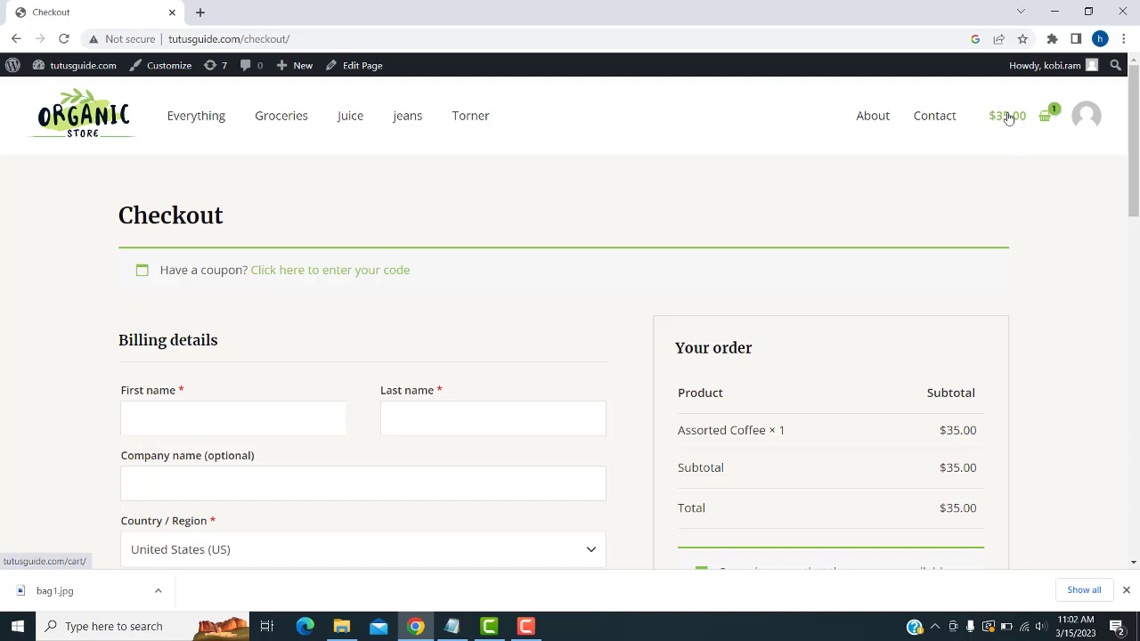
- Browse the Juice, jeans and Torner categories, ending on Torner's 2 products
scroll(712, 396, "down", 3)
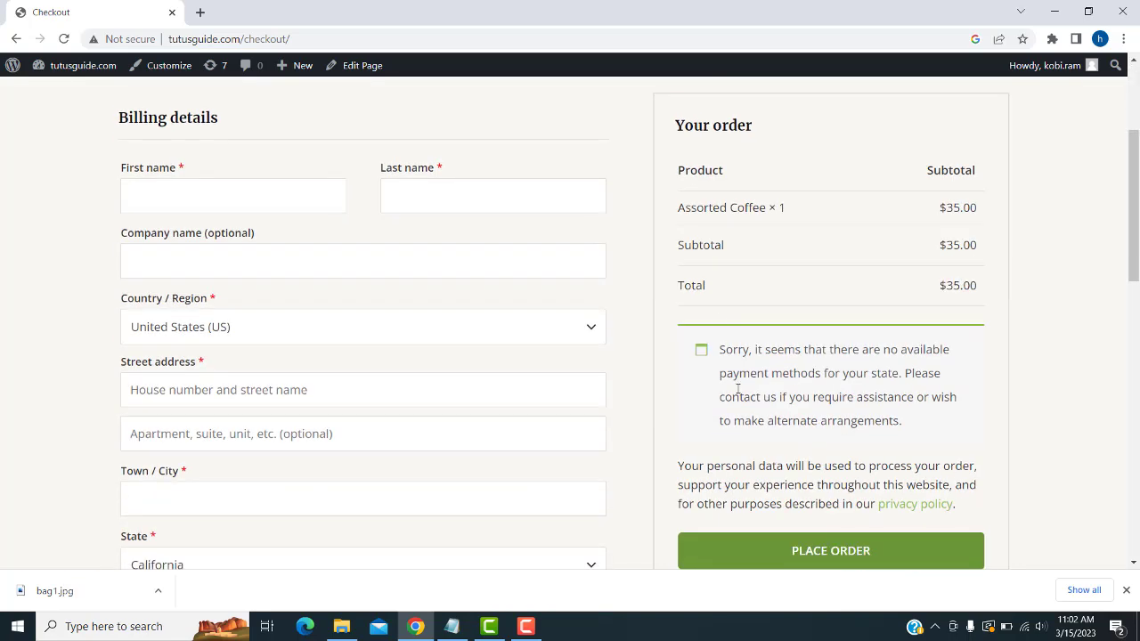
scroll(1005, 314, "up", 3)
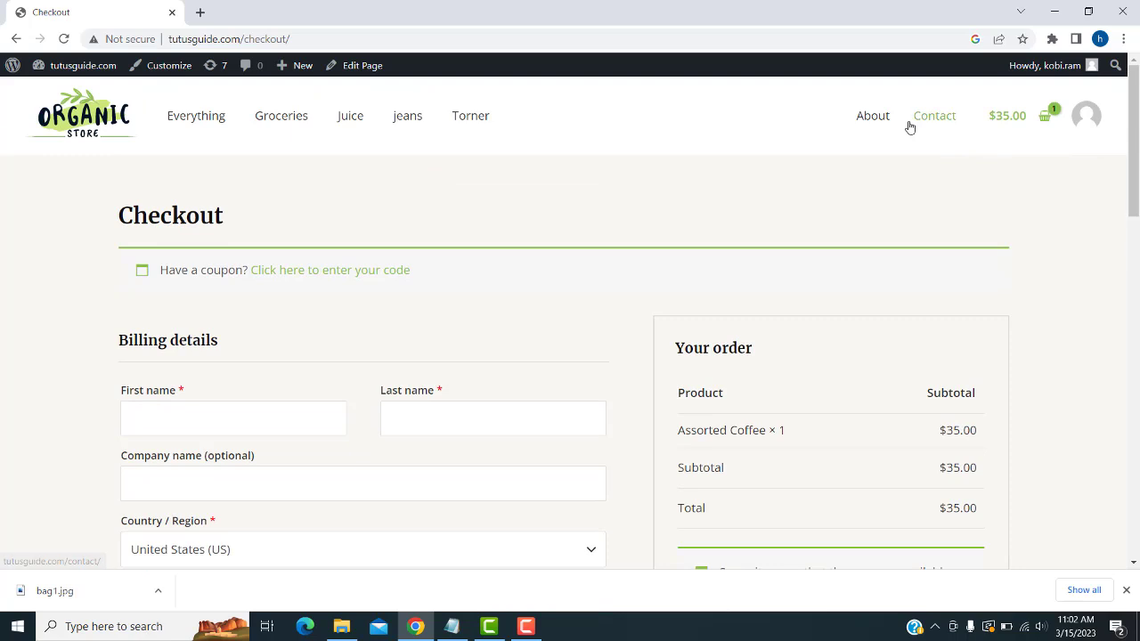
left_click(351, 124)
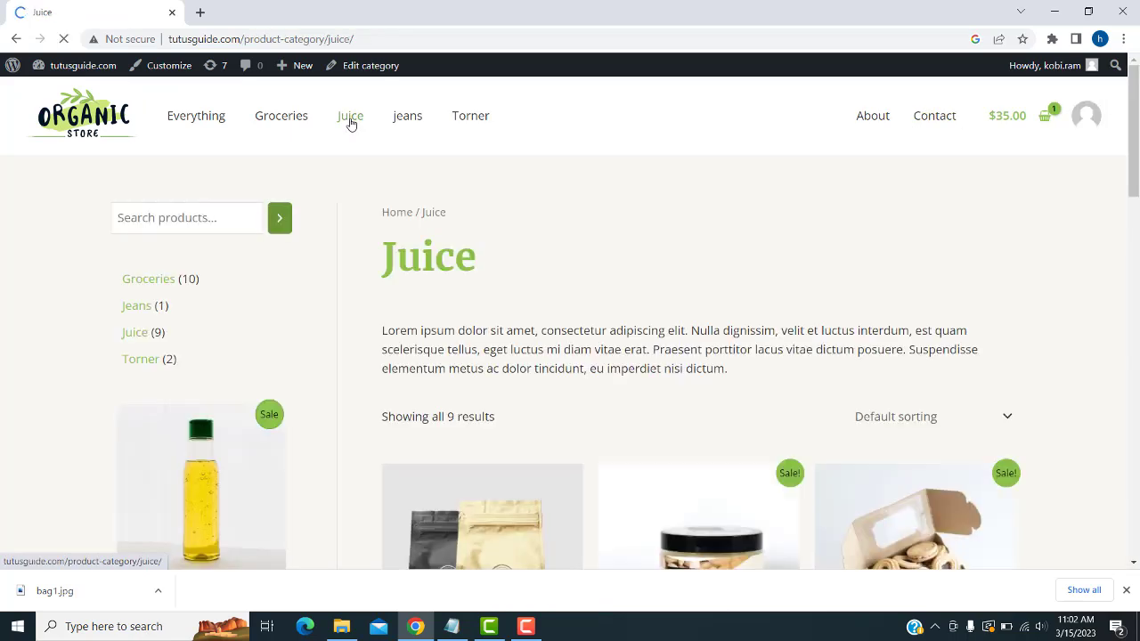
scroll(483, 310, "down", 2)
scroll(440, 221, "up", 2)
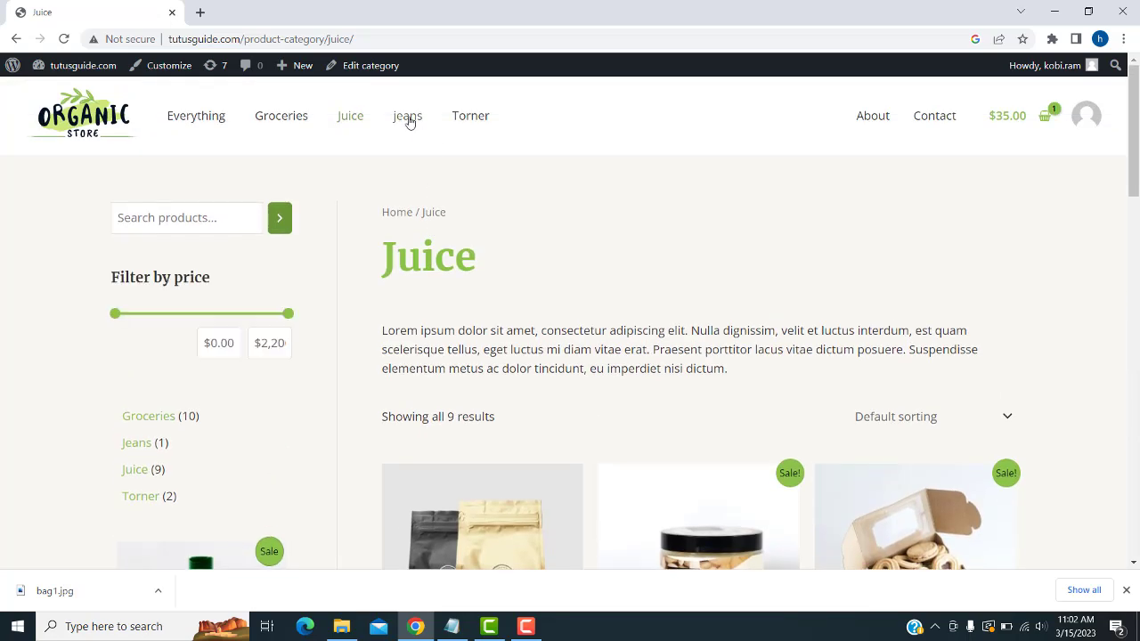
left_click(408, 119)
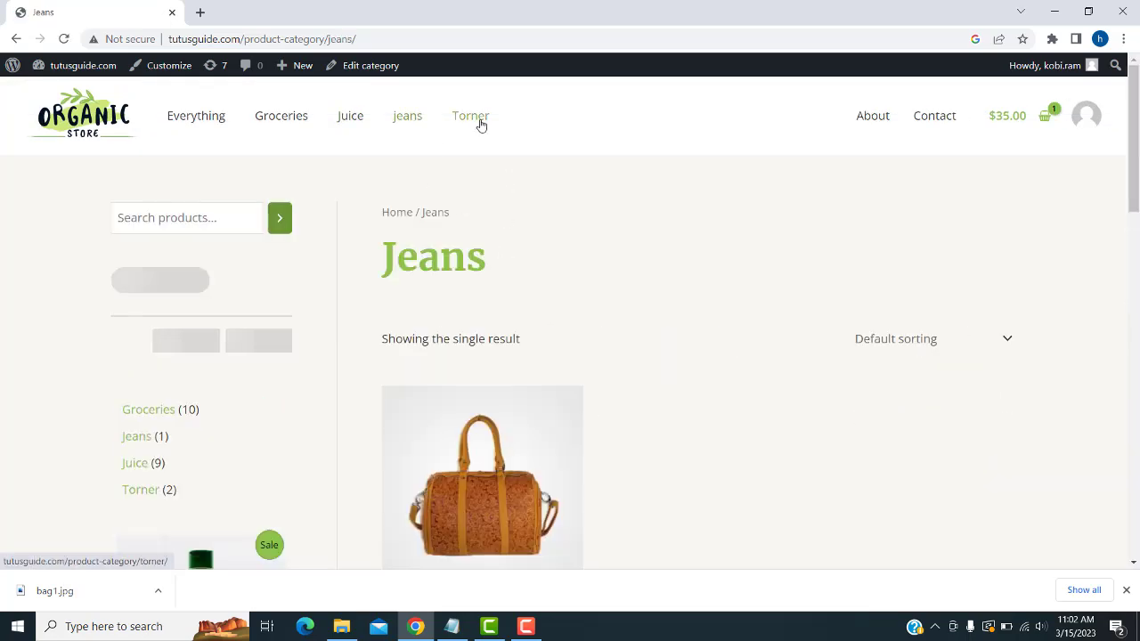
left_click(479, 122)
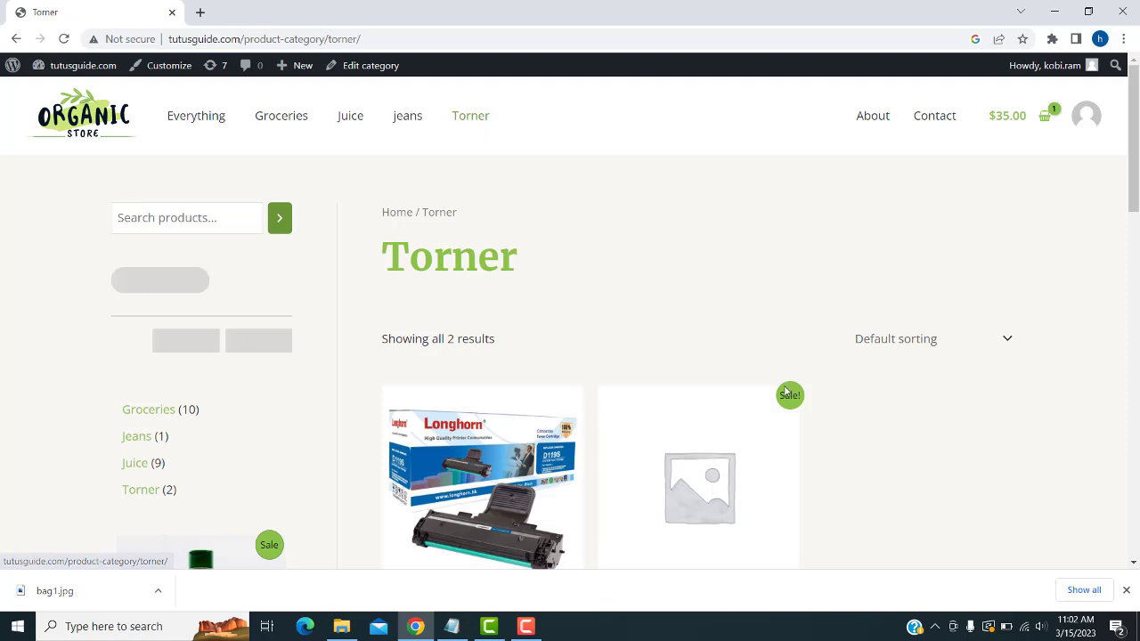
scroll(775, 394, "down", 1)
scroll(526, 322, "up", 1)
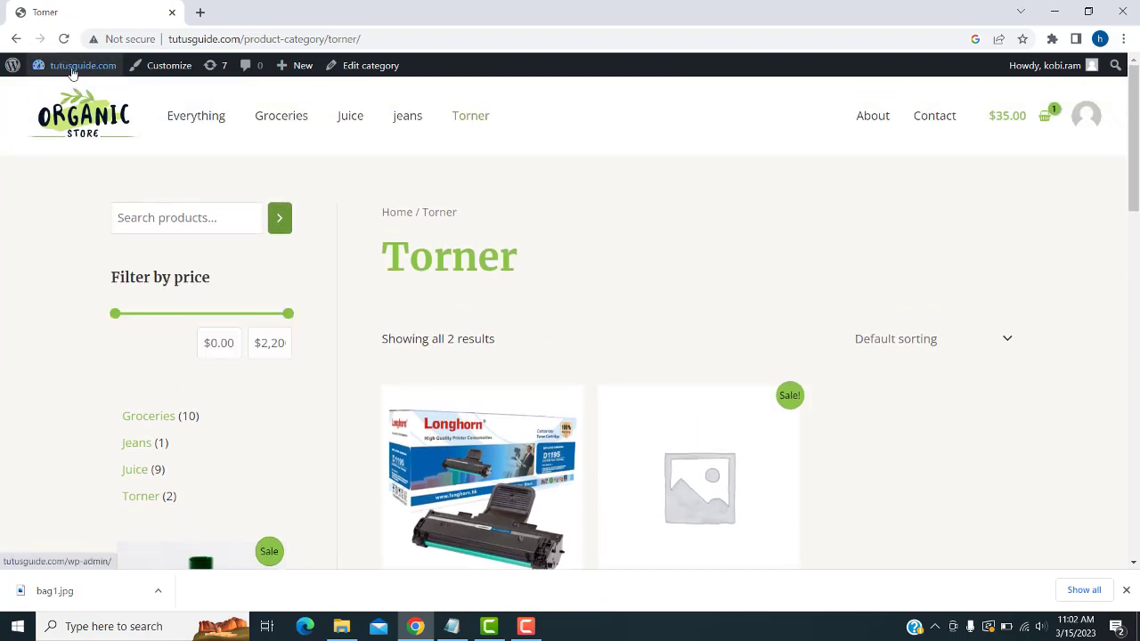
- Go from the storefront to the site's admin dashboard
left_click(68, 98)
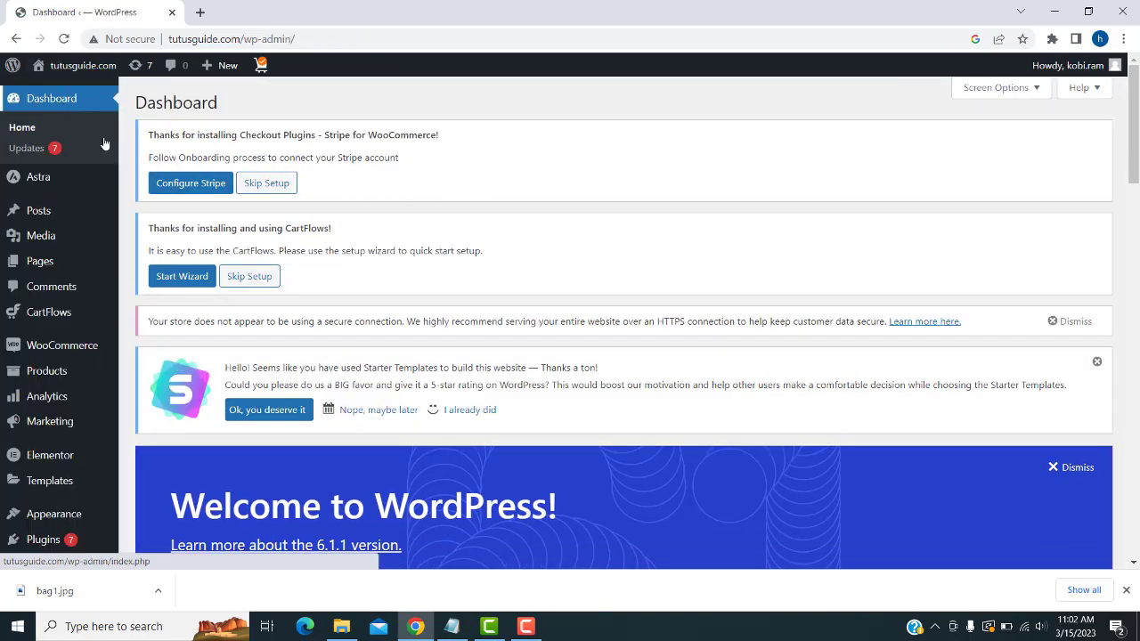
mouse_move(61, 257)
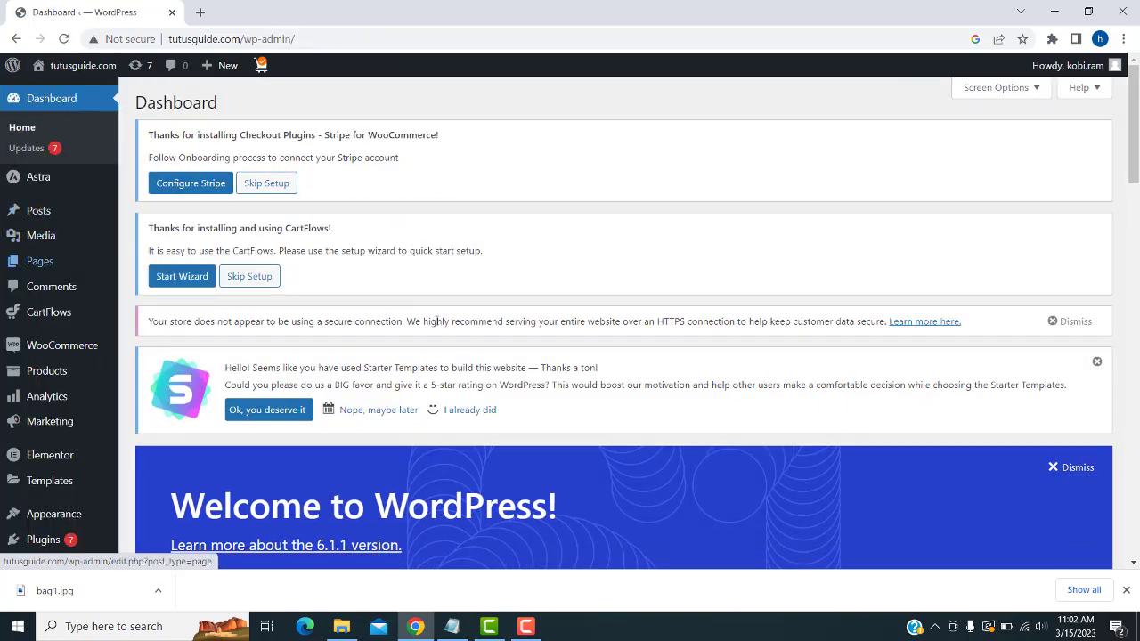
scroll(105, 302, "down", 3)
scroll(66, 288, "up", 3)
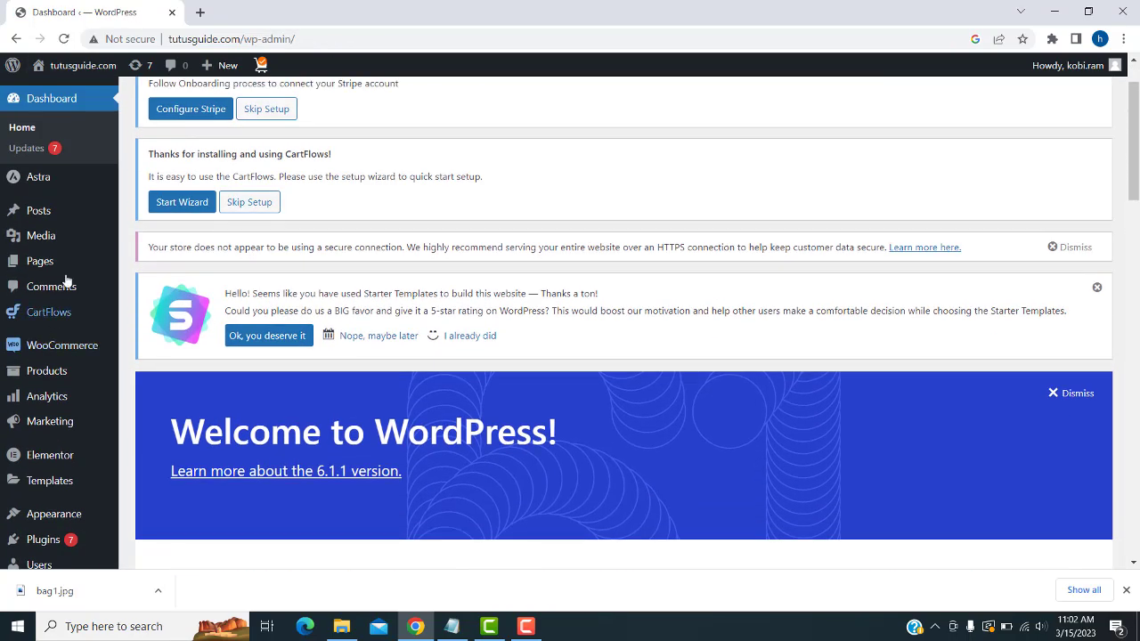
scroll(54, 178, "down", 3)
- Find WP Reset in Installed Plugins and open its tools page
mouse_move(64, 425)
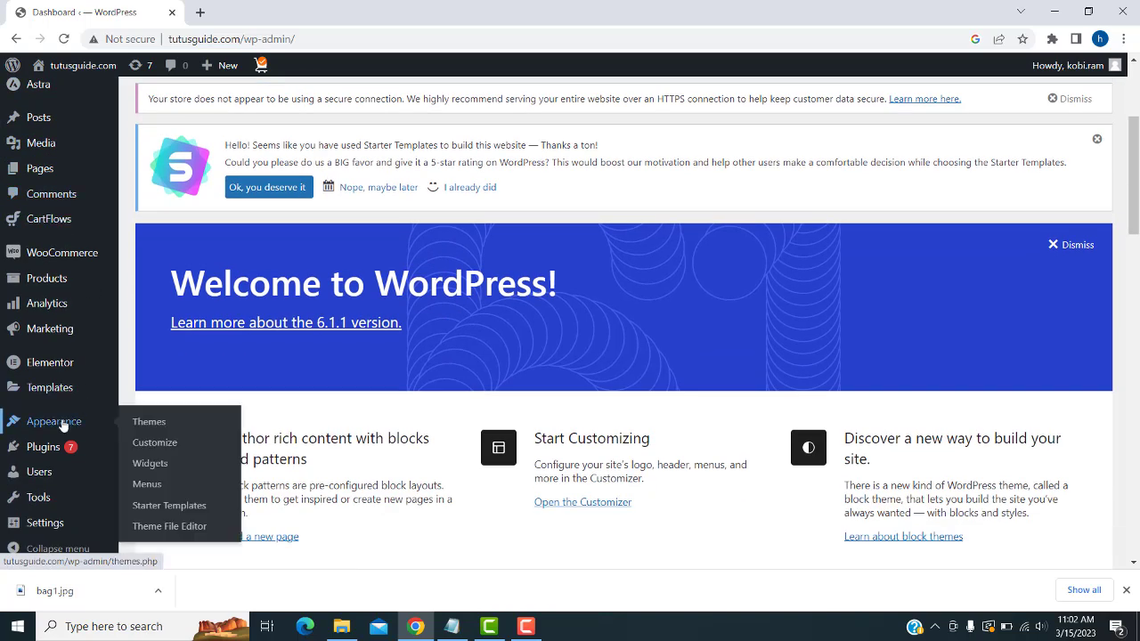
mouse_move(40, 448)
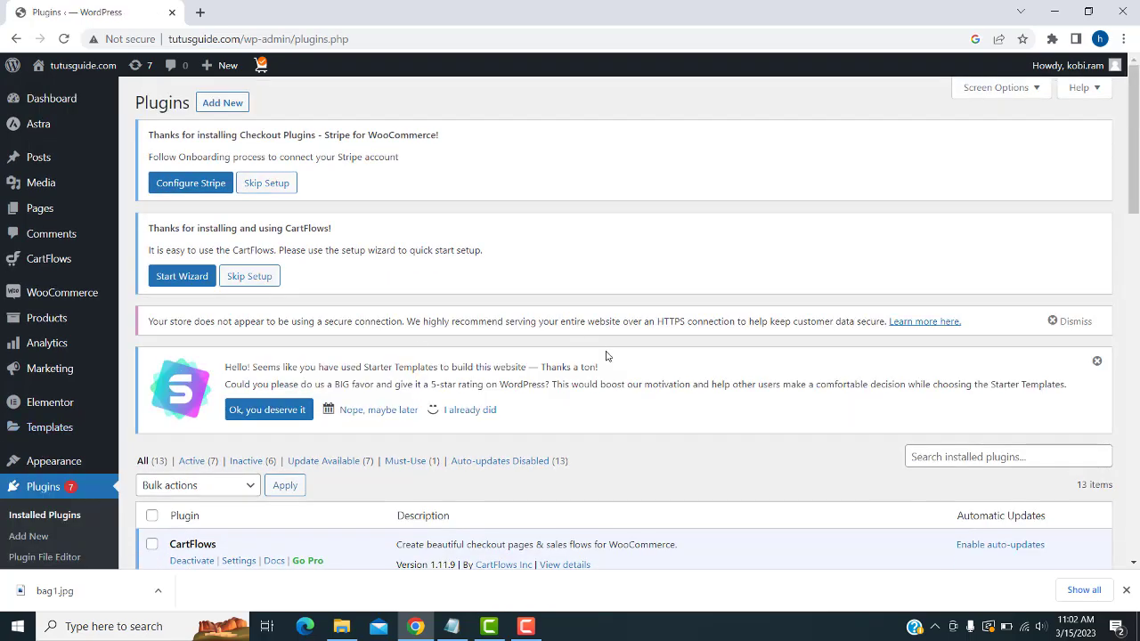
scroll(608, 360, "down", 5)
scroll(608, 360, "down", 6)
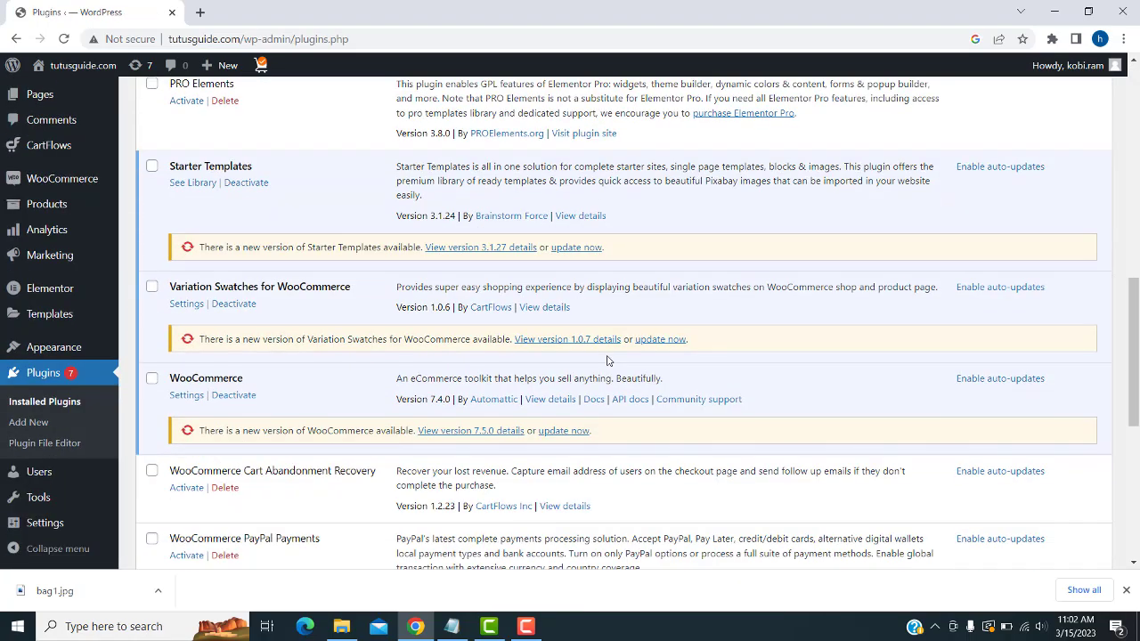
scroll(608, 360, "down", 1)
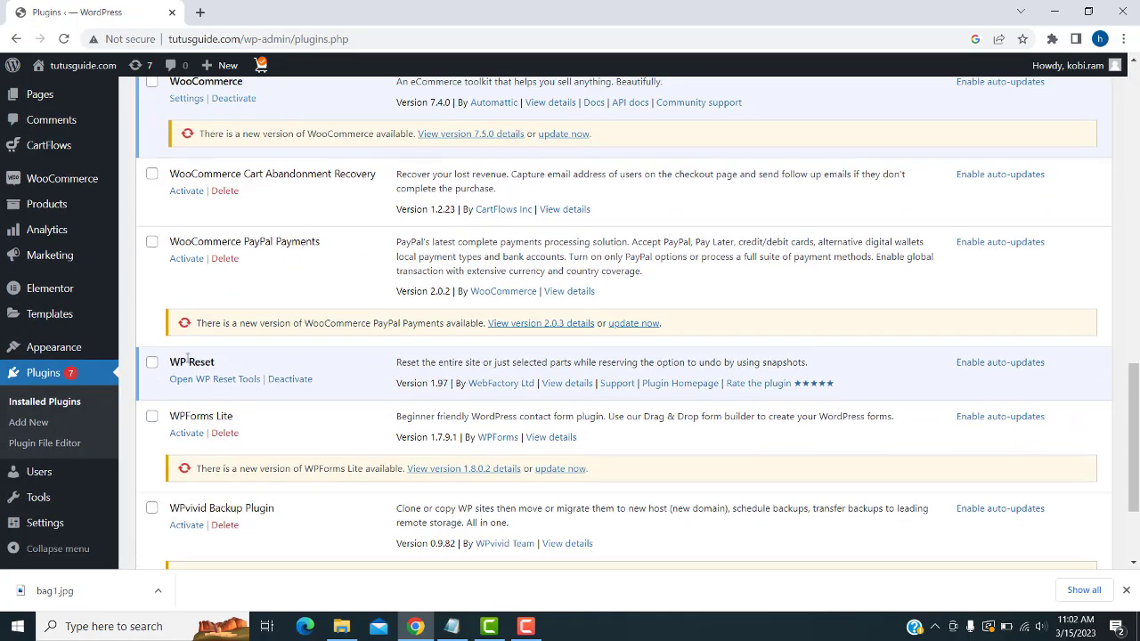
left_click(230, 380)
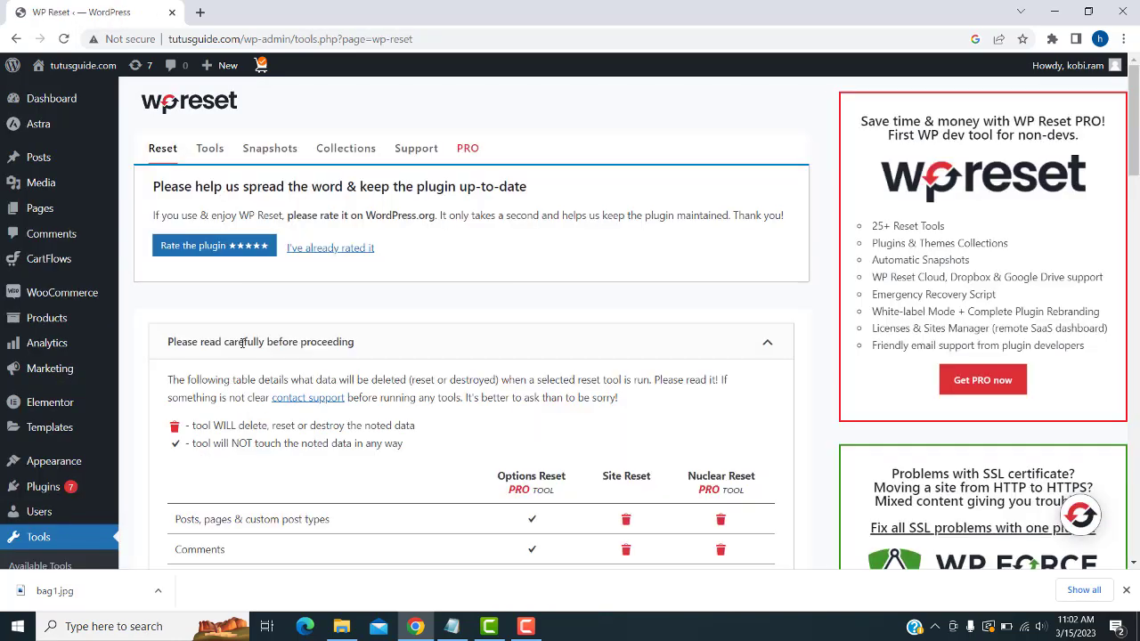
- Reset the whole site to defaults with WP Reset, confirming with 'reset', then open a new tab
scroll(528, 223, "down", 10)
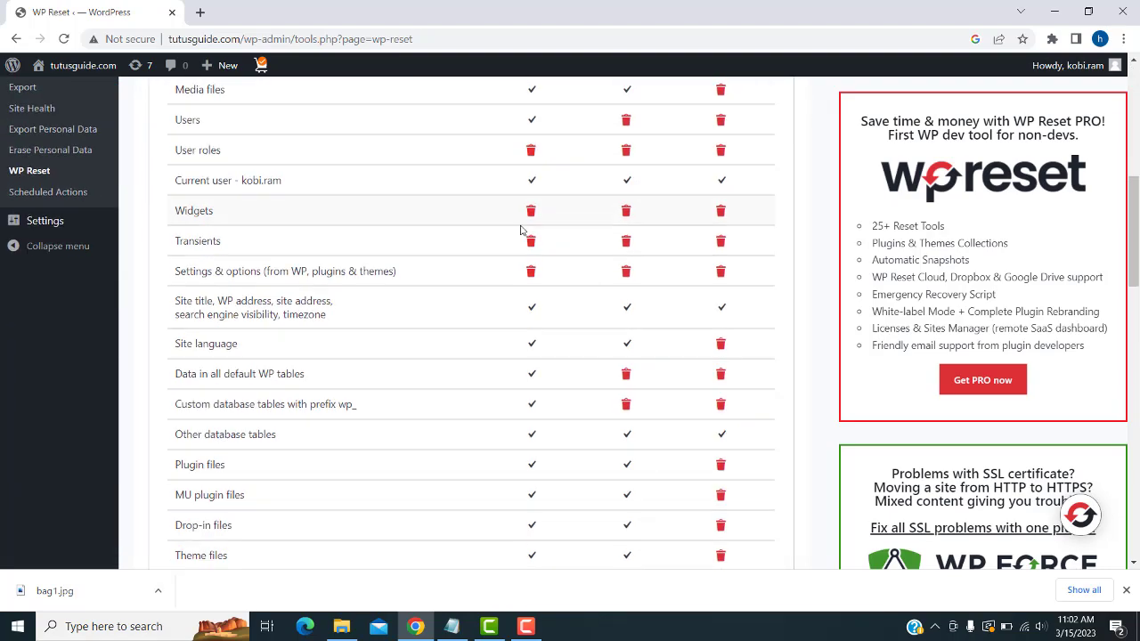
scroll(517, 228, "down", 10)
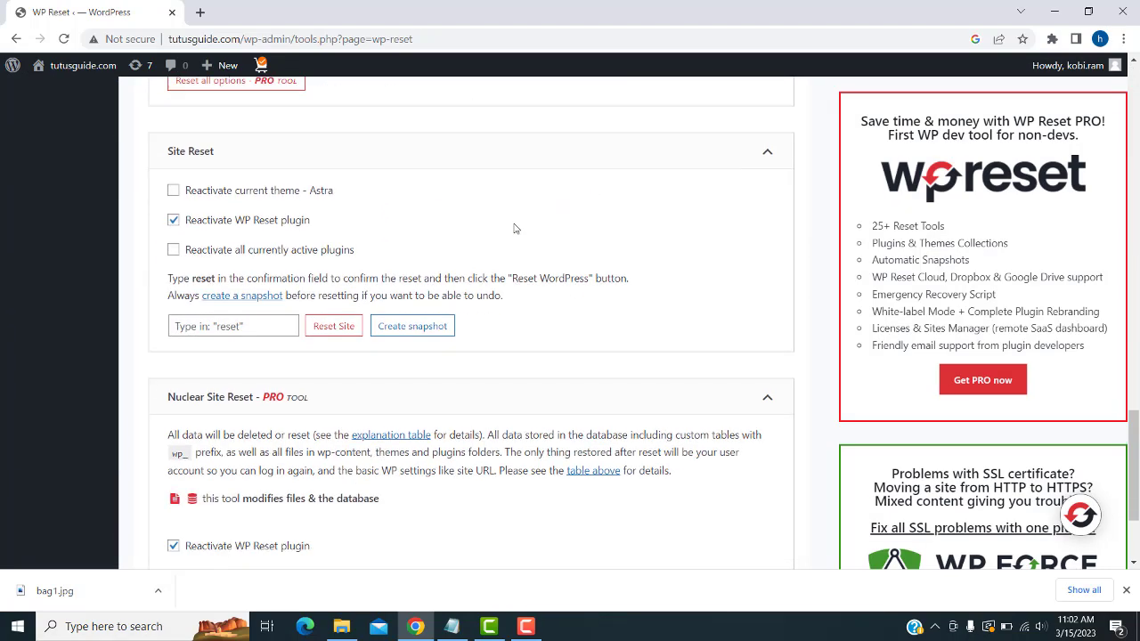
left_click(235, 306)
type("reset")
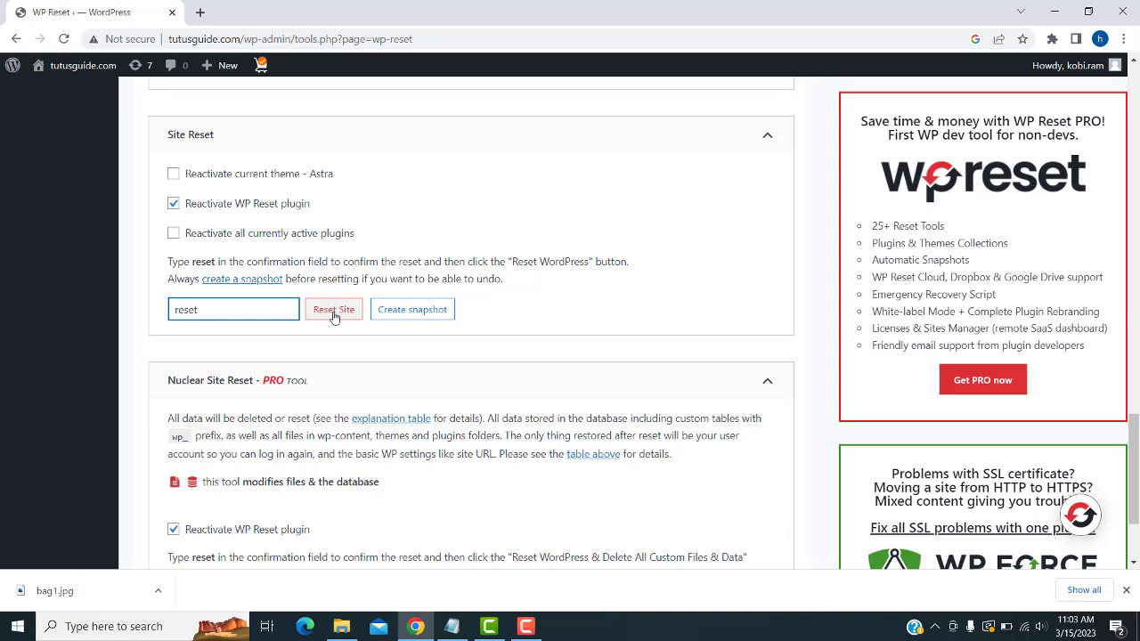
left_click(333, 312)
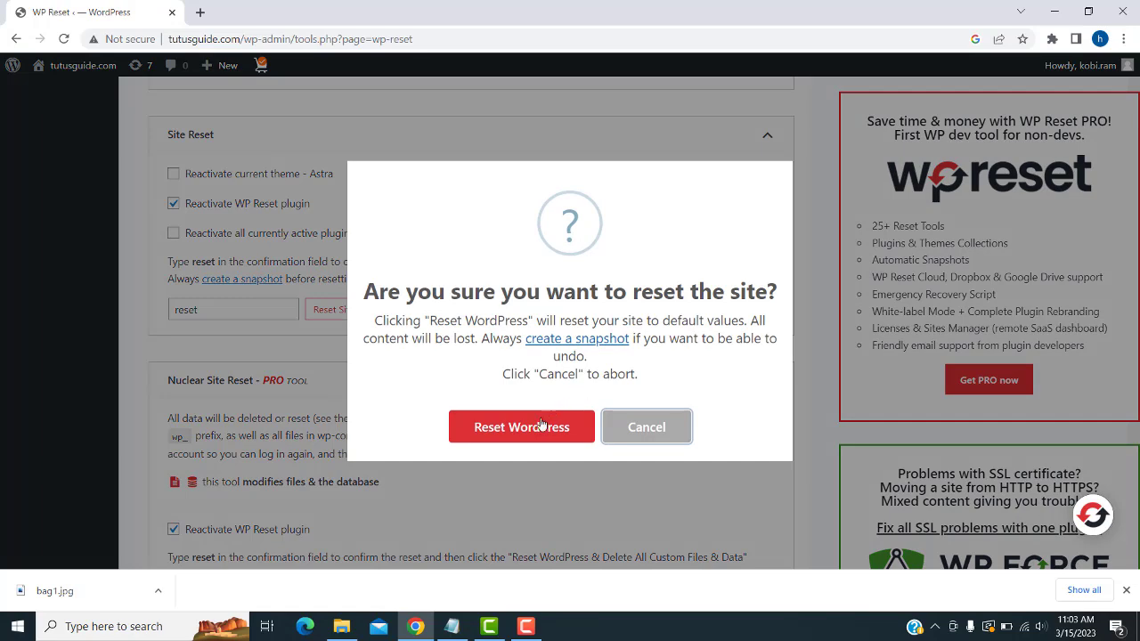
left_click(528, 431)
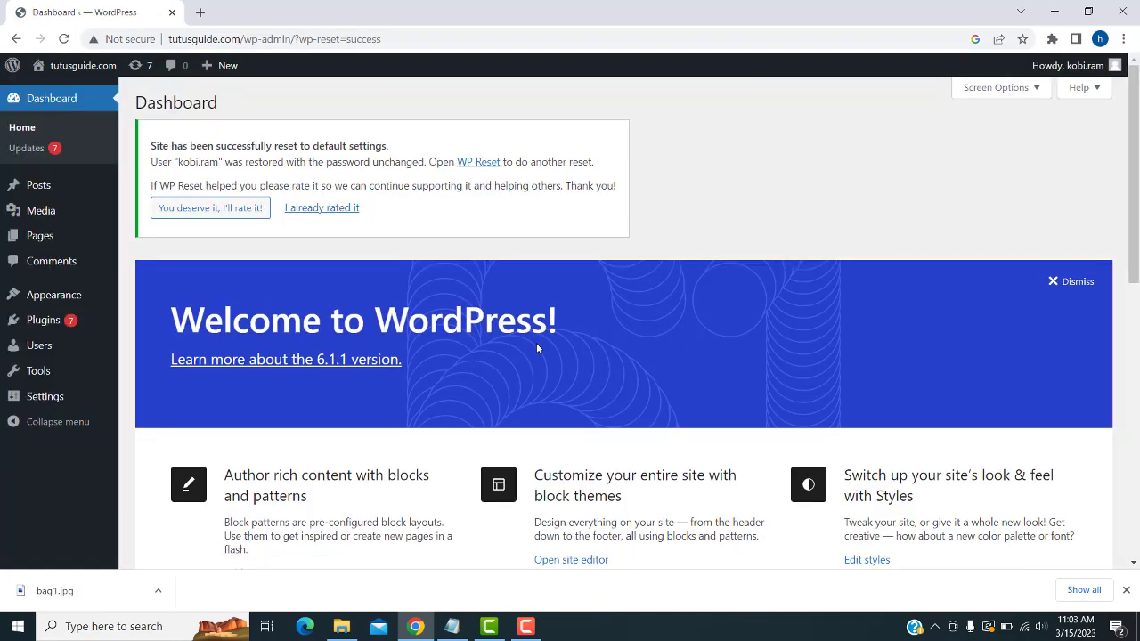
left_click(201, 10)
- Search Google for tutusguide.com and open the TutusGuide - Programming result
type("tutussfunny.com")
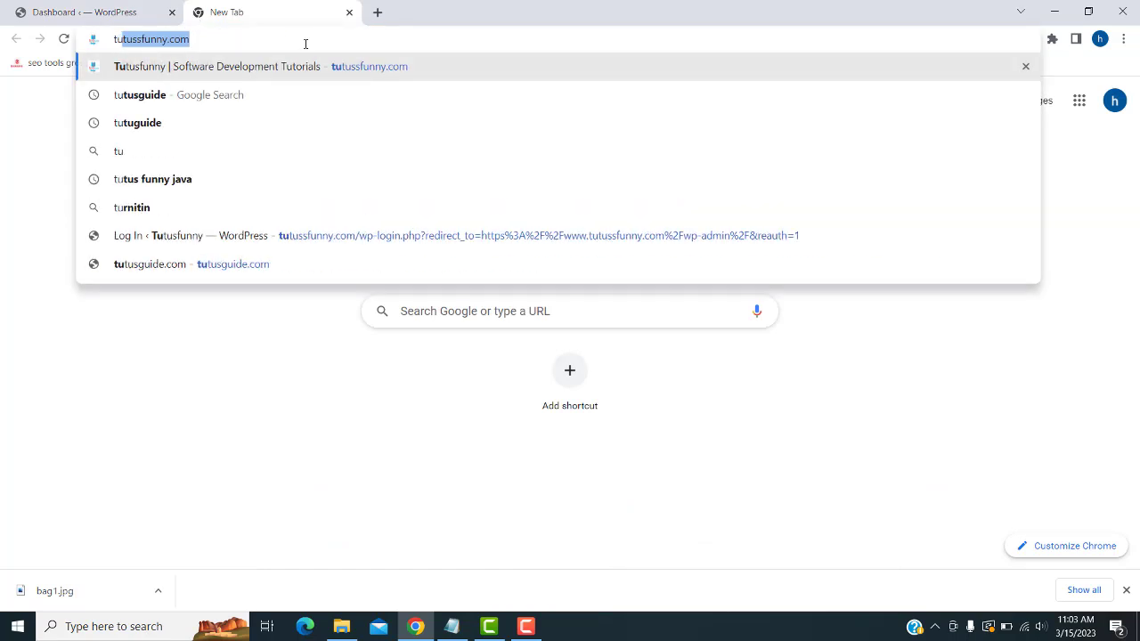
left_click(155, 123)
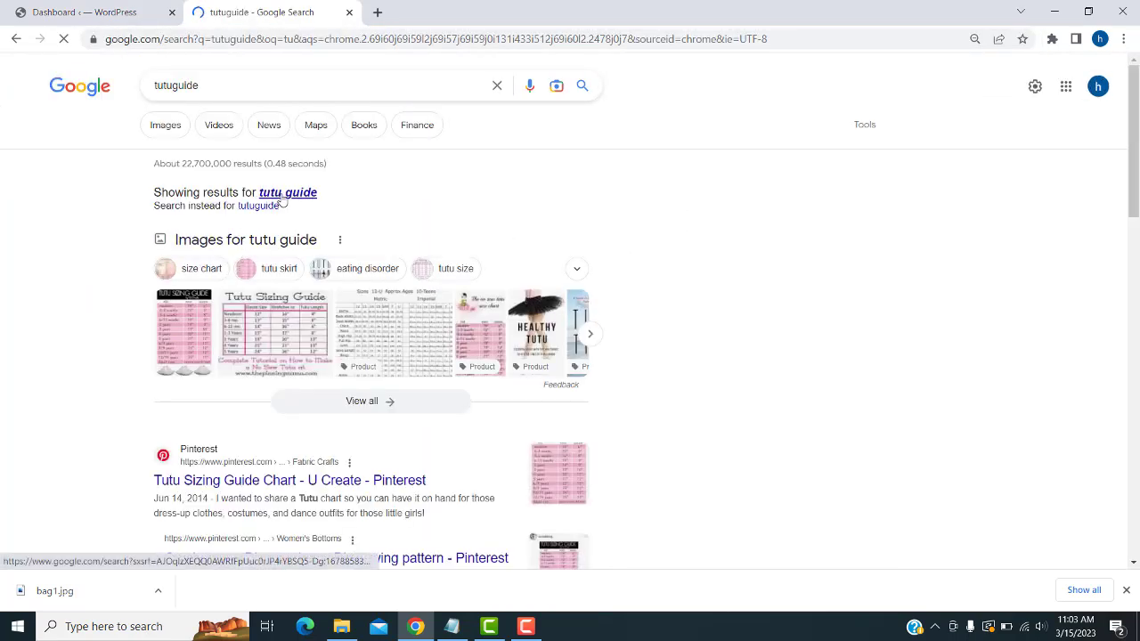
left_click(214, 84)
type(".com")
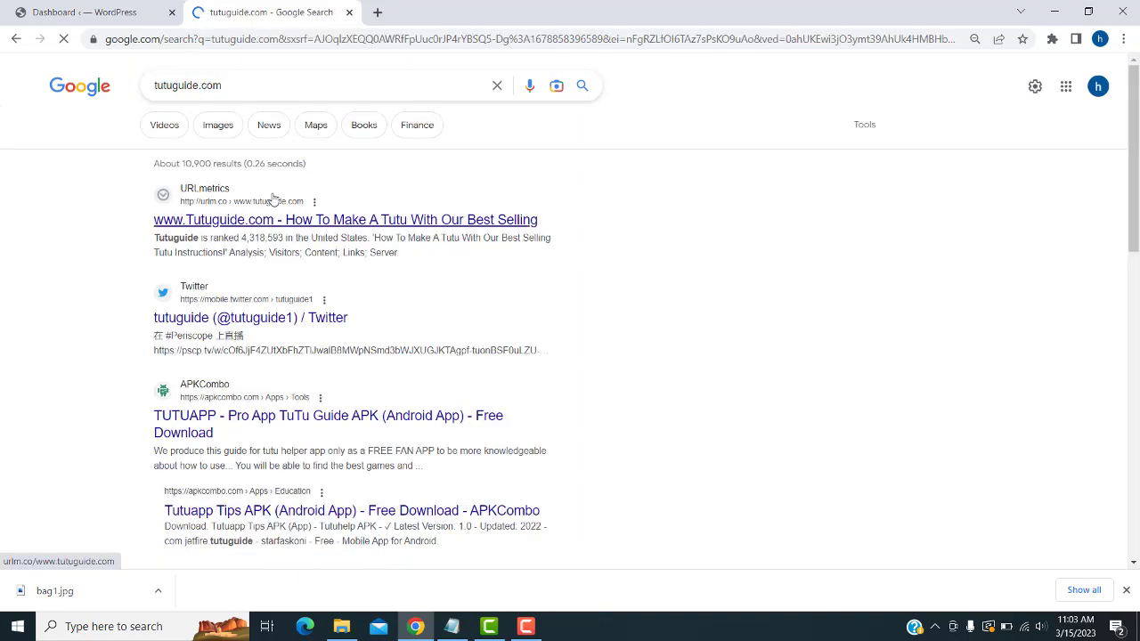
left_click(175, 86)
type("s")
key("Return")
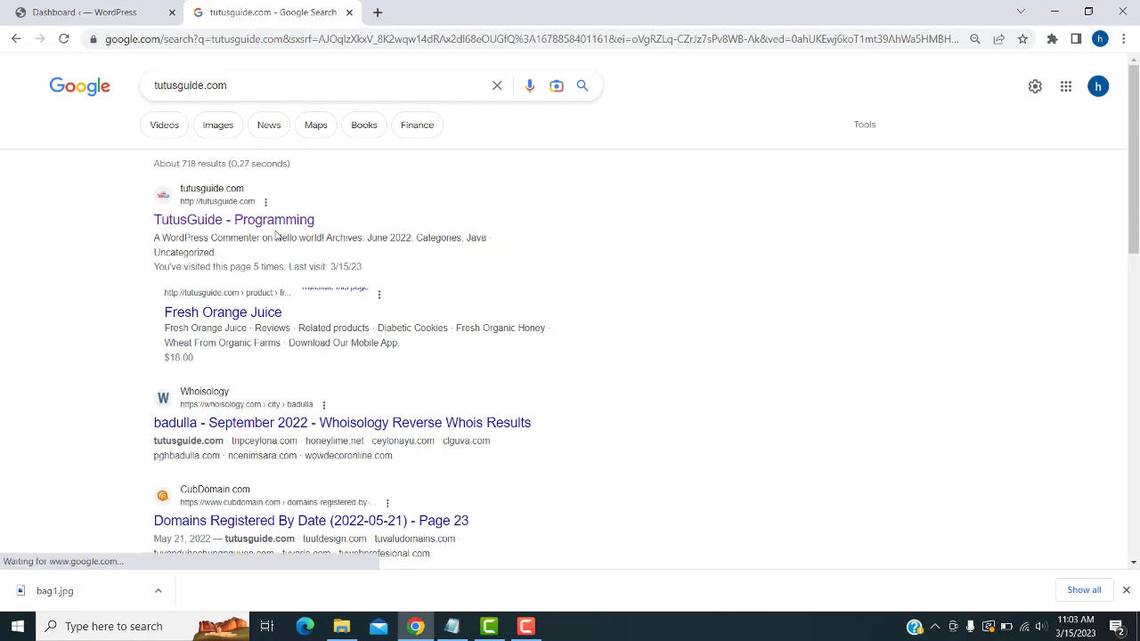
left_click(273, 227)
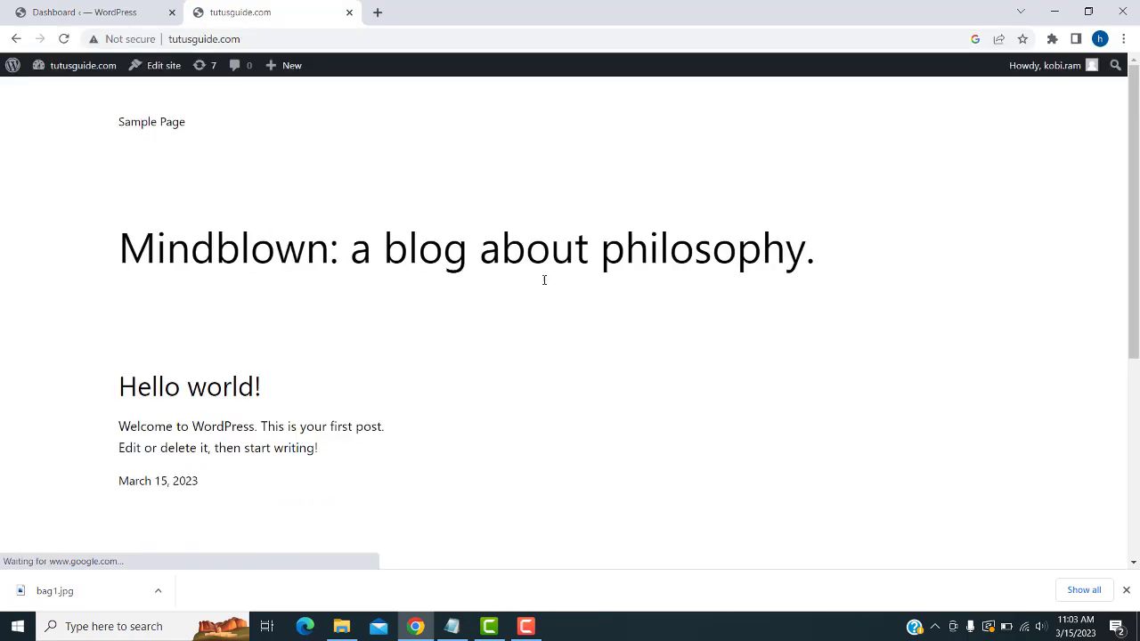
scroll(534, 181, "down", 4)
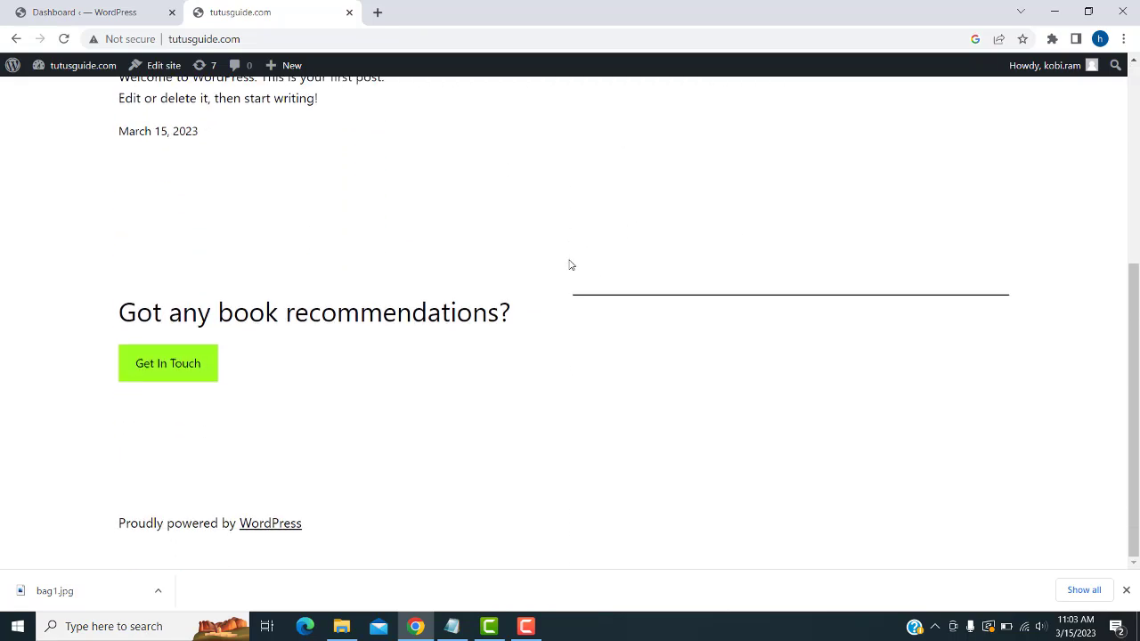
scroll(570, 265, "up", 3)
- Review the Astra 4.0.2 theme details under Appearance > Themes, then open a new tab
left_click(129, 11)
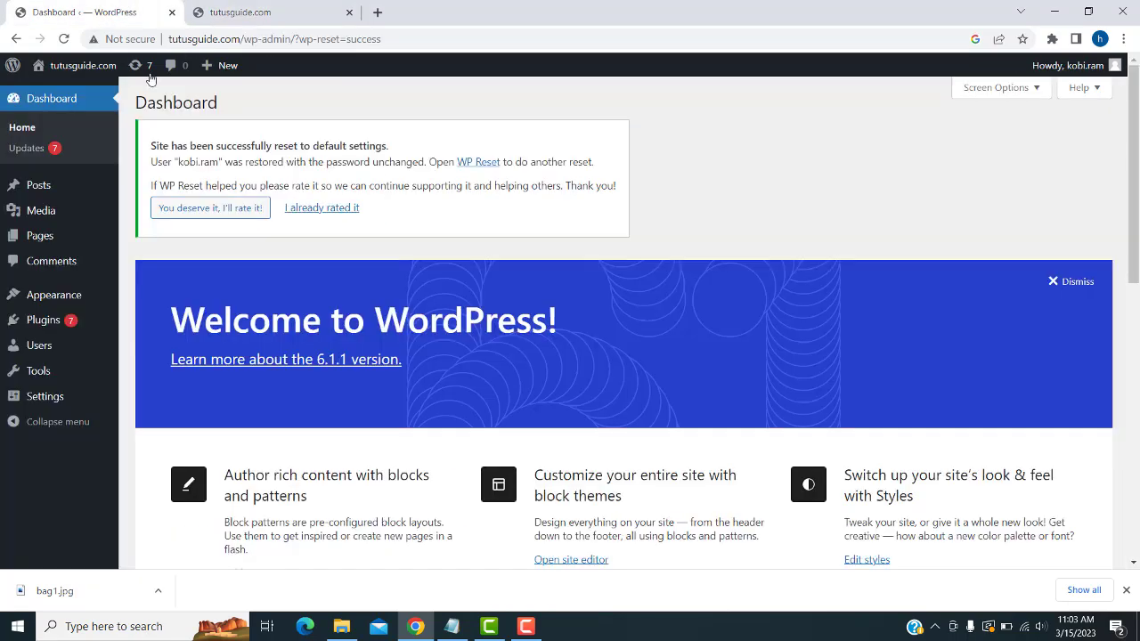
mouse_move(51, 300)
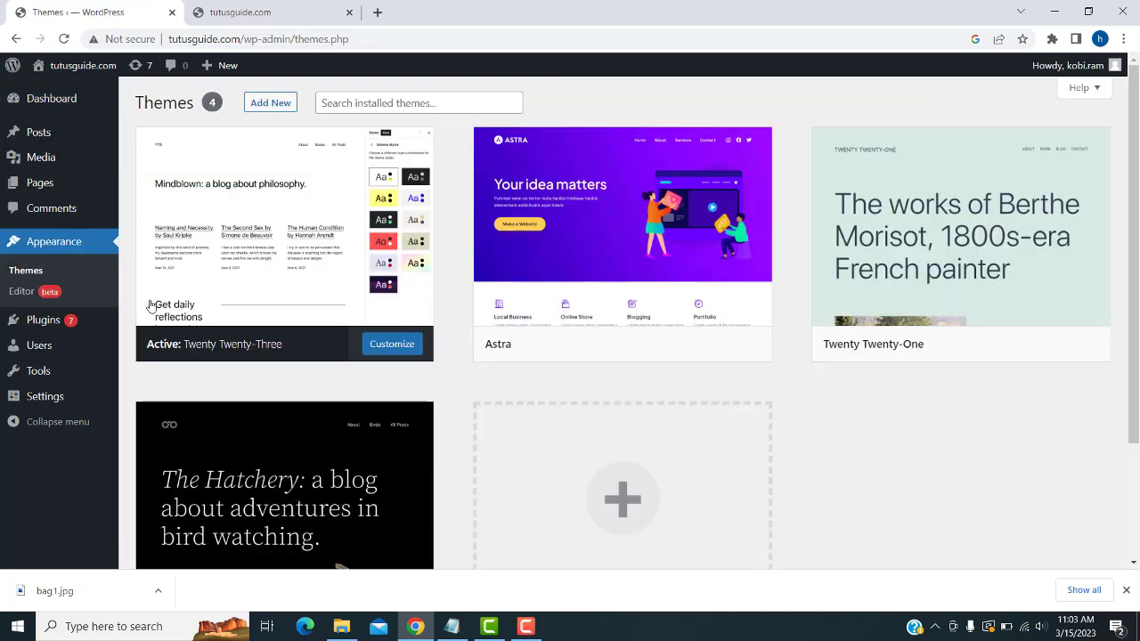
left_click(563, 195)
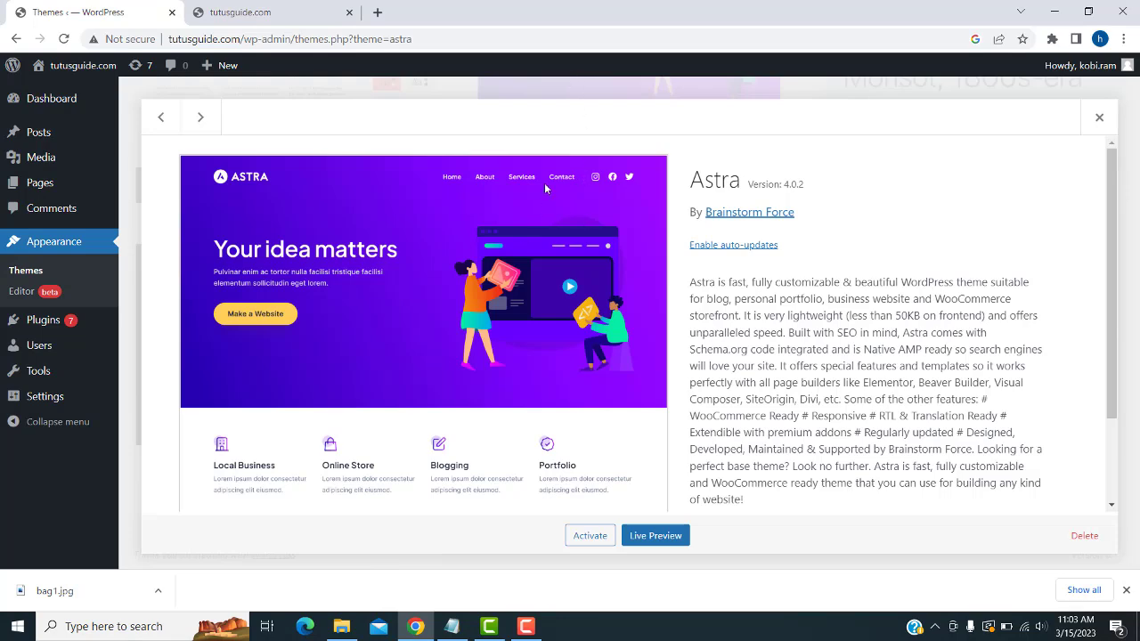
scroll(550, 251, "down", 1)
scroll(541, 258, "up", 1)
scroll(541, 252, "down", 2)
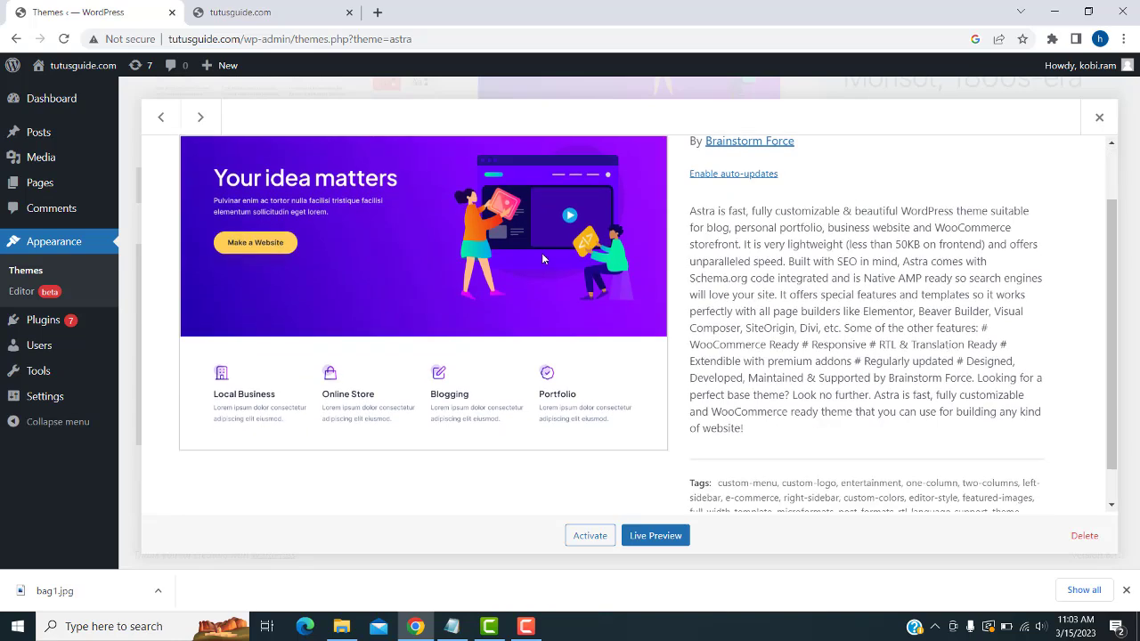
scroll(541, 253, "up", 2)
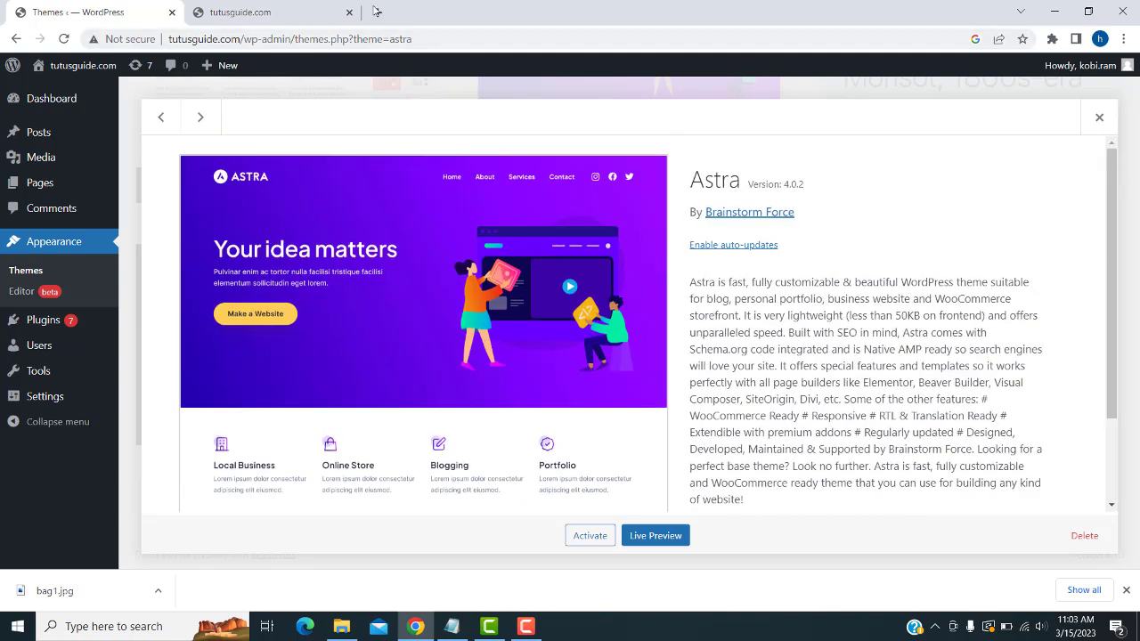
left_click(378, 12)
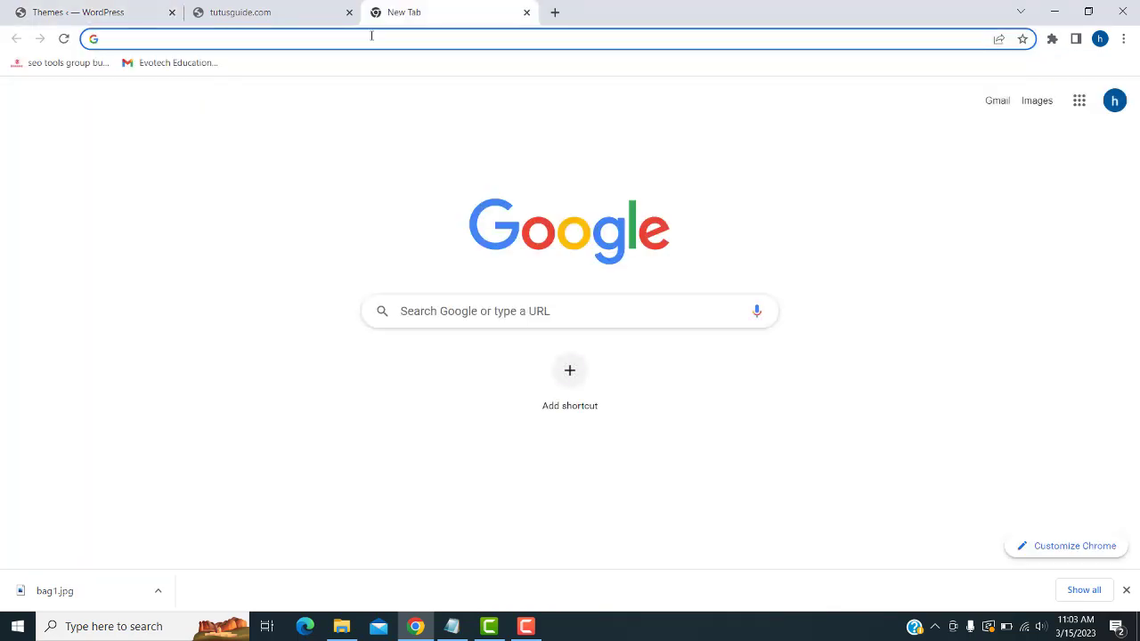
- Search Google for 'paid wordpress themes' and open the sponsored Themeforest result
left_click(512, 318)
type("c")
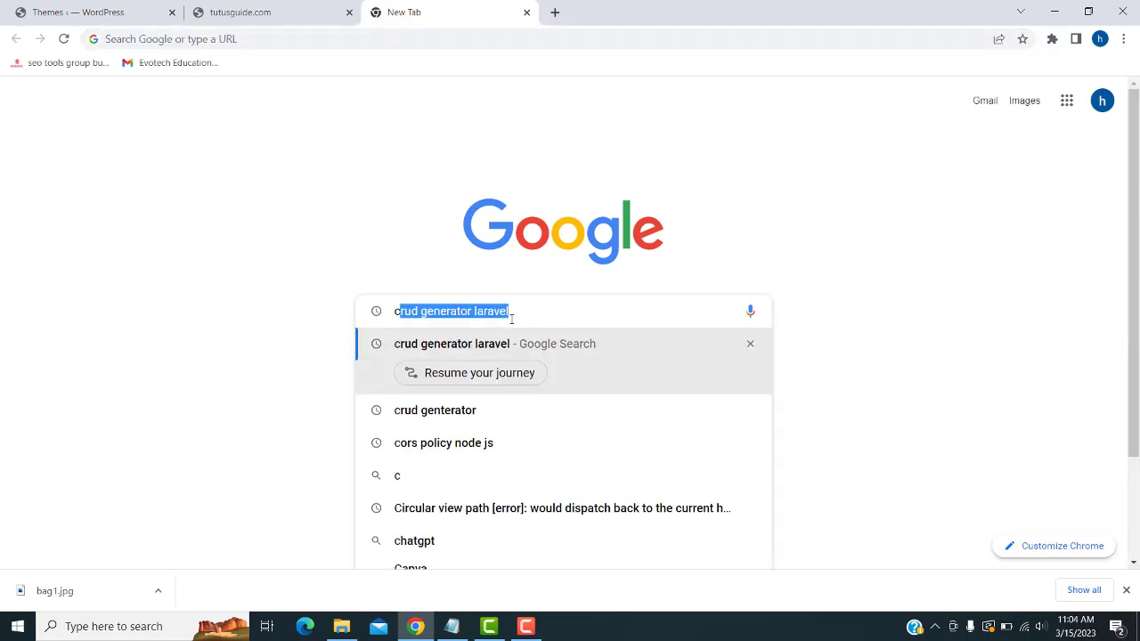
type("e")
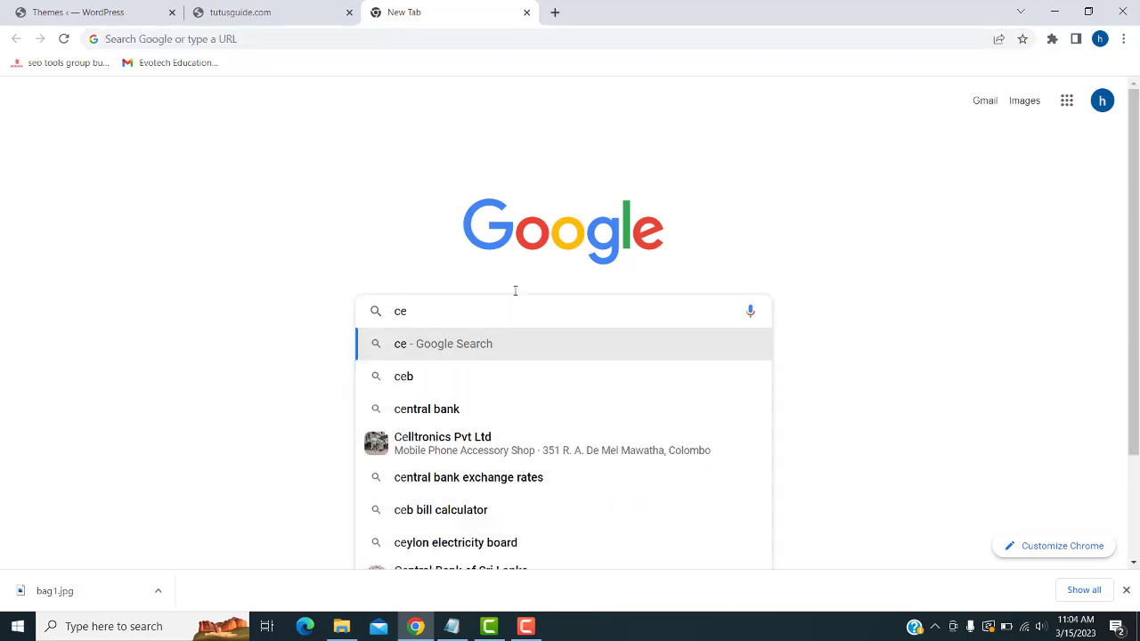
key("BackSpace")
type("reat")
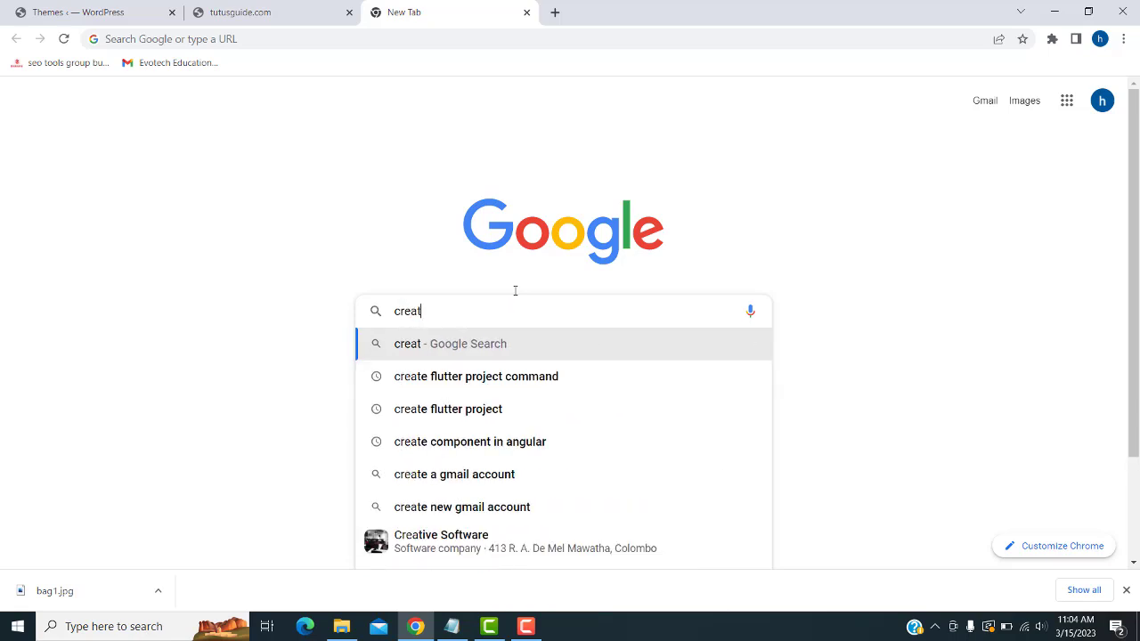
type("iv")
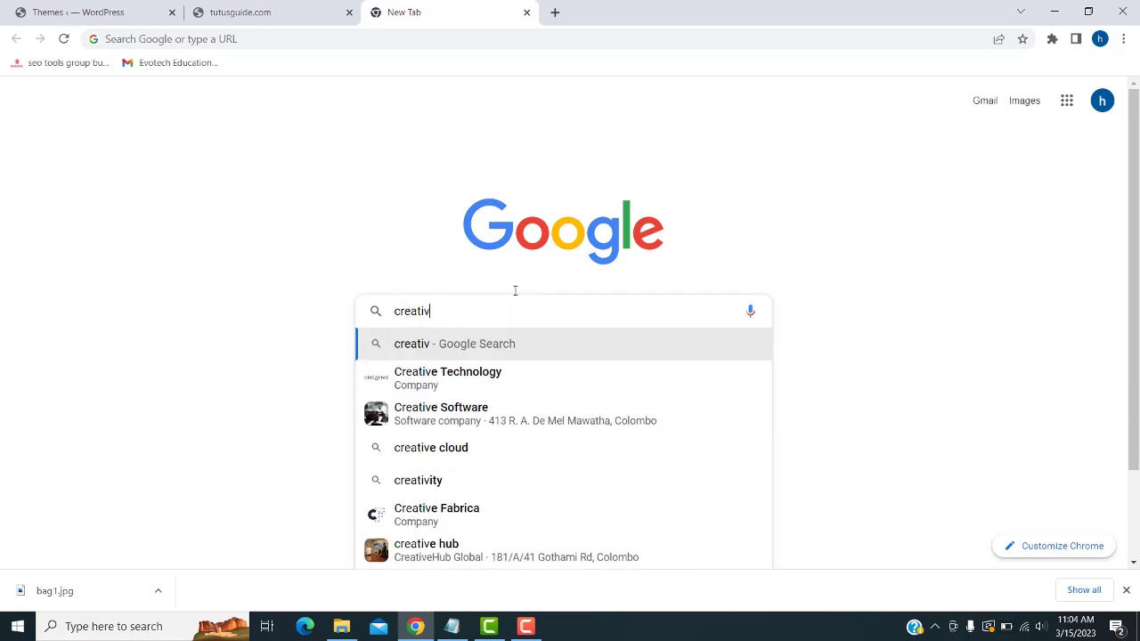
key("BackSpace")
key("BackSpace")
key("BackSpace")
key("BackSpace")
key("BackSpace")
key("BackSpace")
key("BackSpace")
type("pai")
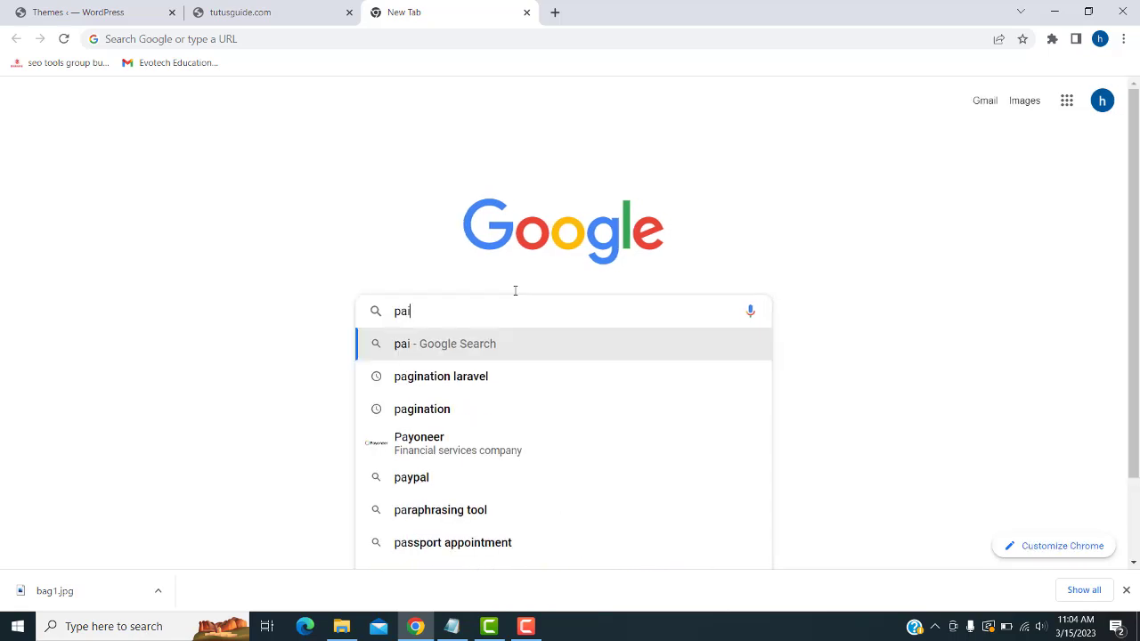
type("d wordpres")
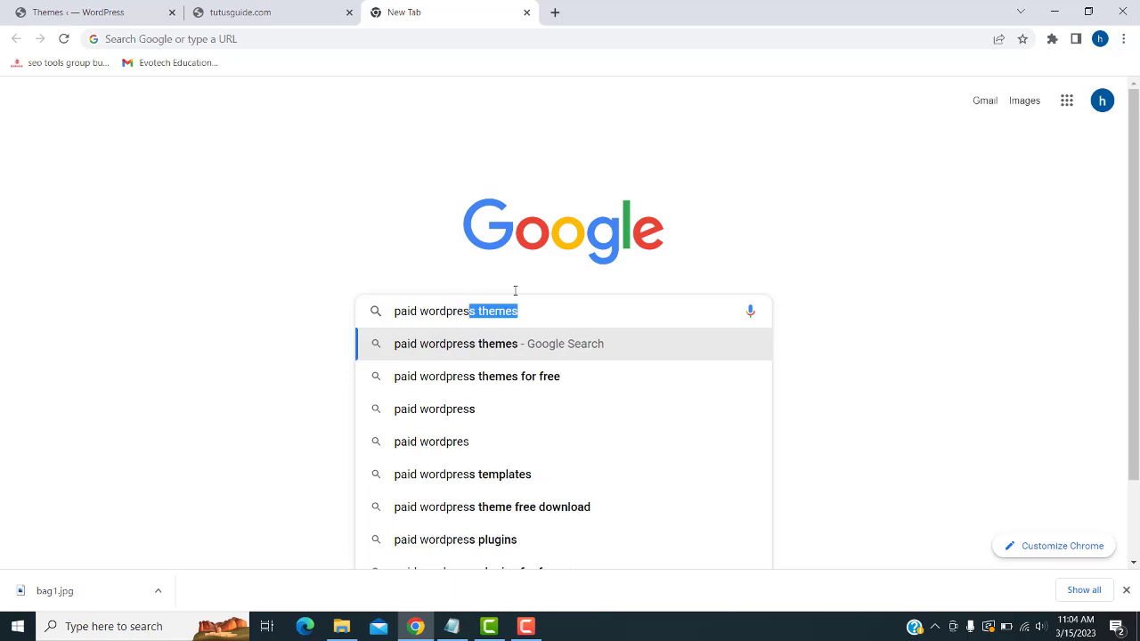
key("Return")
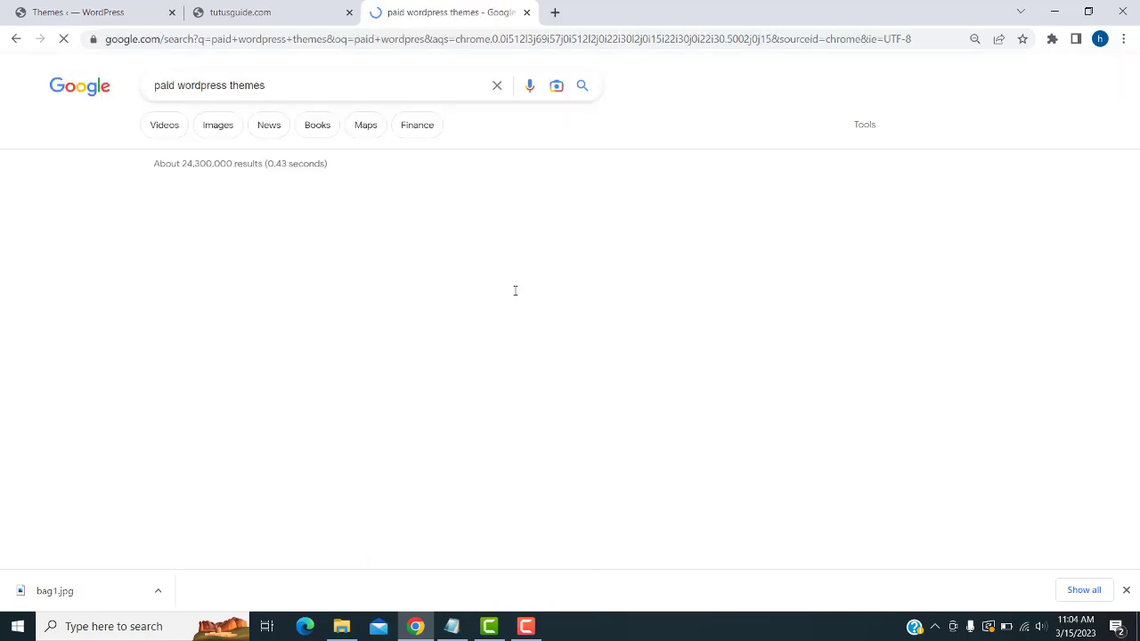
scroll(303, 253, "down", 2)
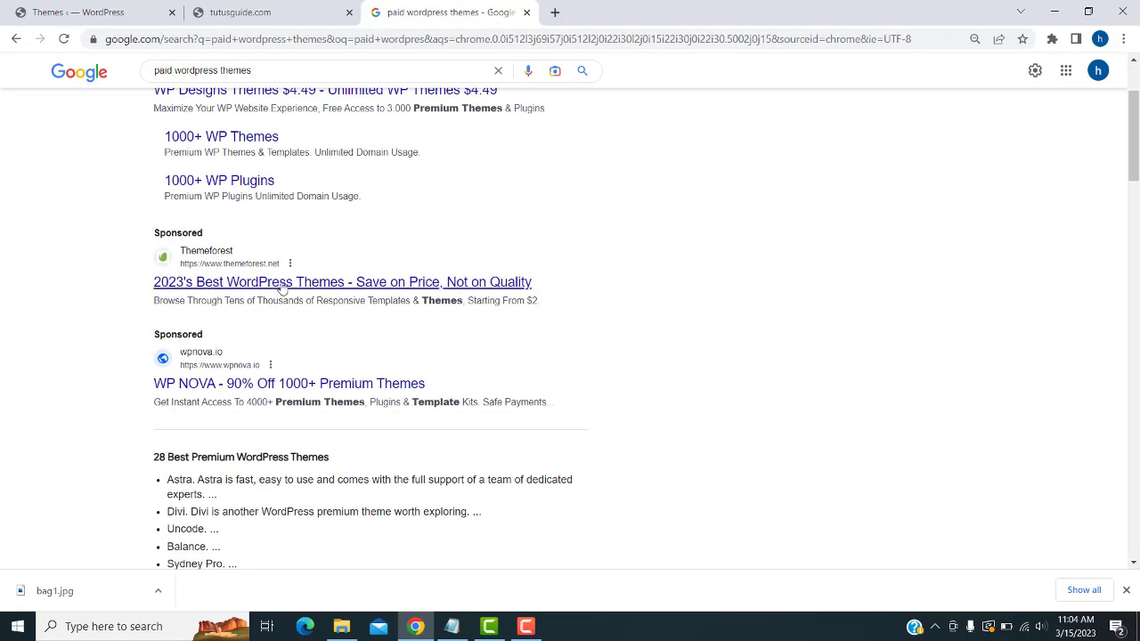
left_click(271, 283)
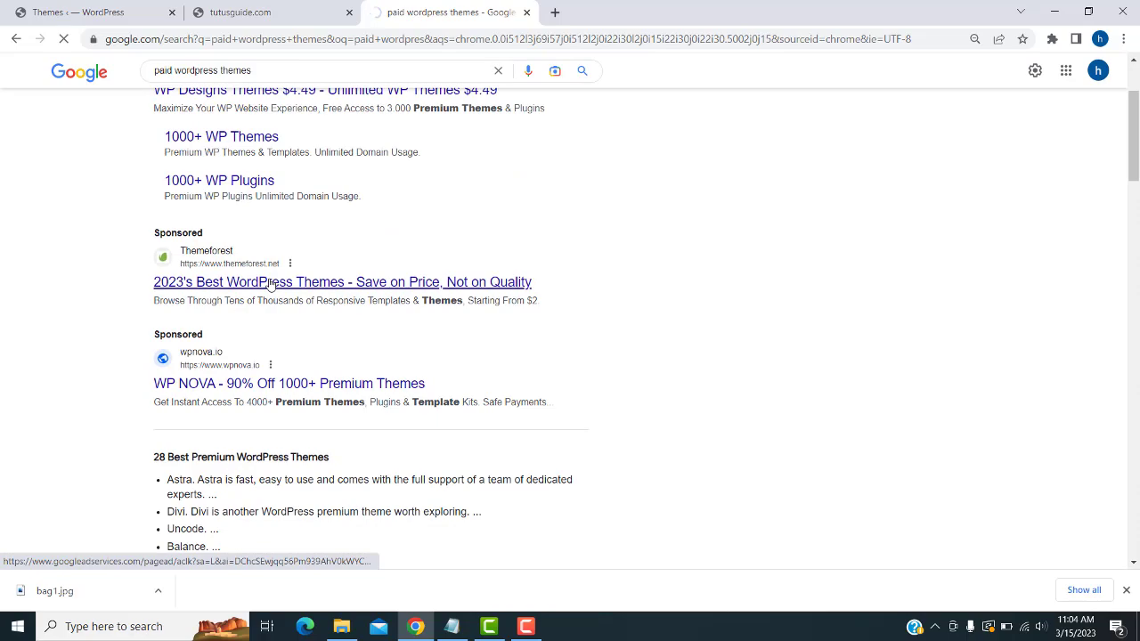
- Browse ThemeForest's WordPress eCommerce themes, then return to the tutusguide.com tab
scroll(669, 282, "down", 3)
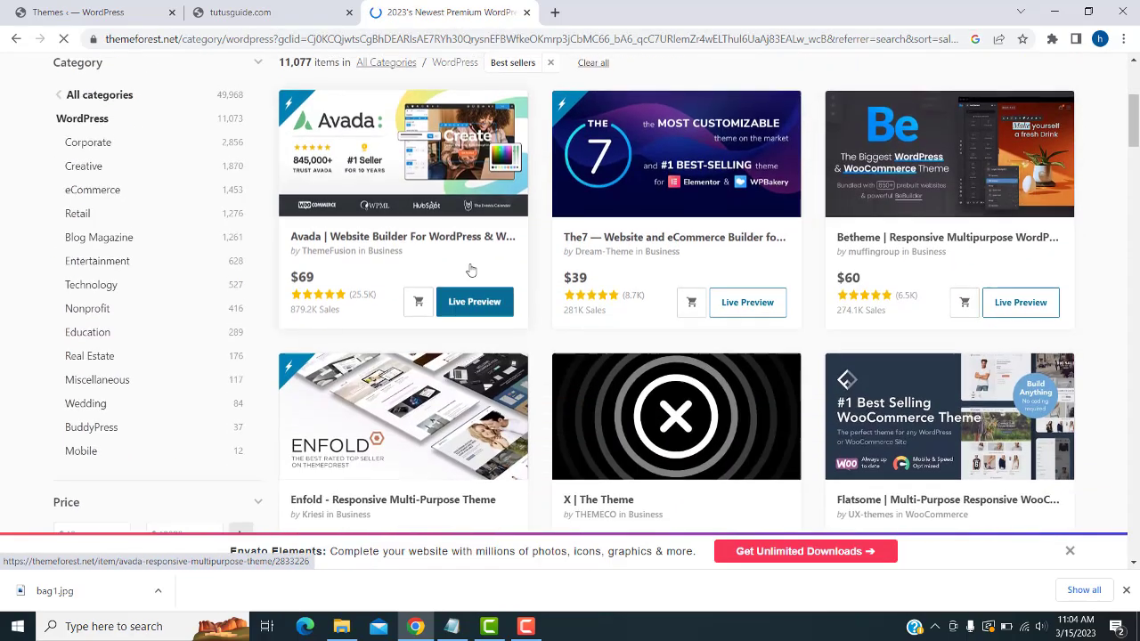
scroll(249, 208, "up", 3)
mouse_move(146, 160)
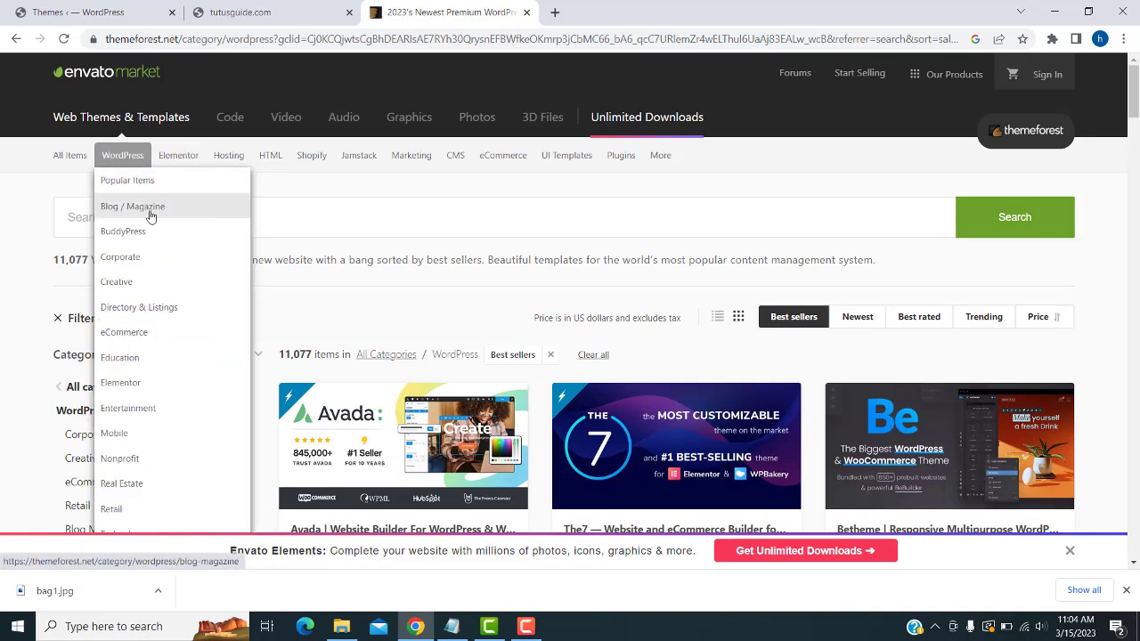
left_click(156, 338)
scroll(588, 394, "down", 3)
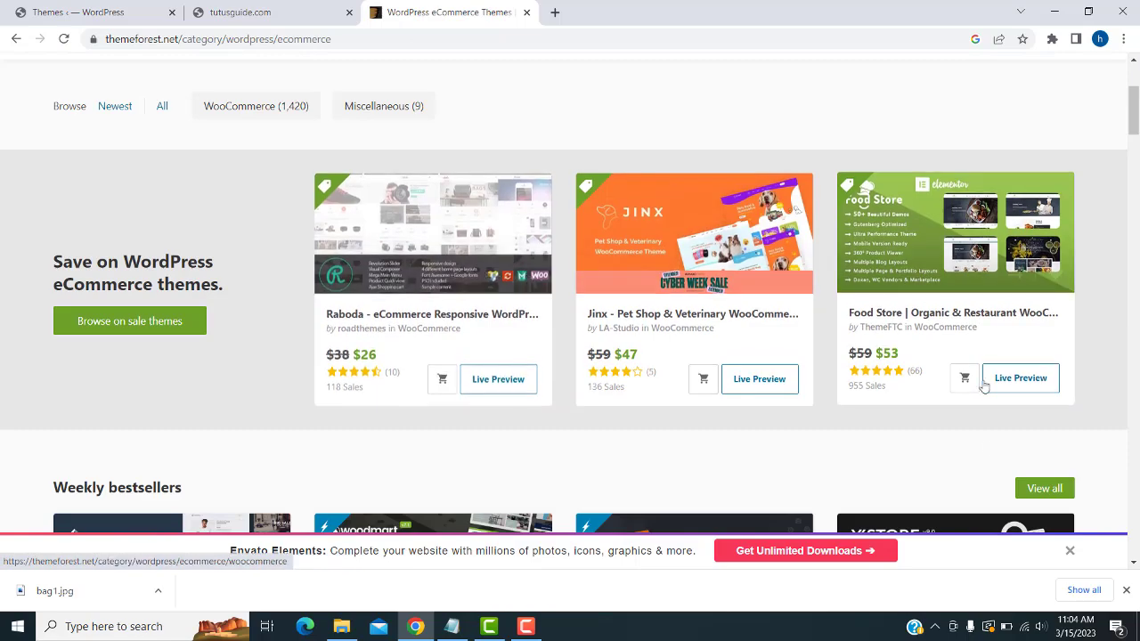
scroll(973, 345, "down", 3)
scroll(922, 467, "down", 2)
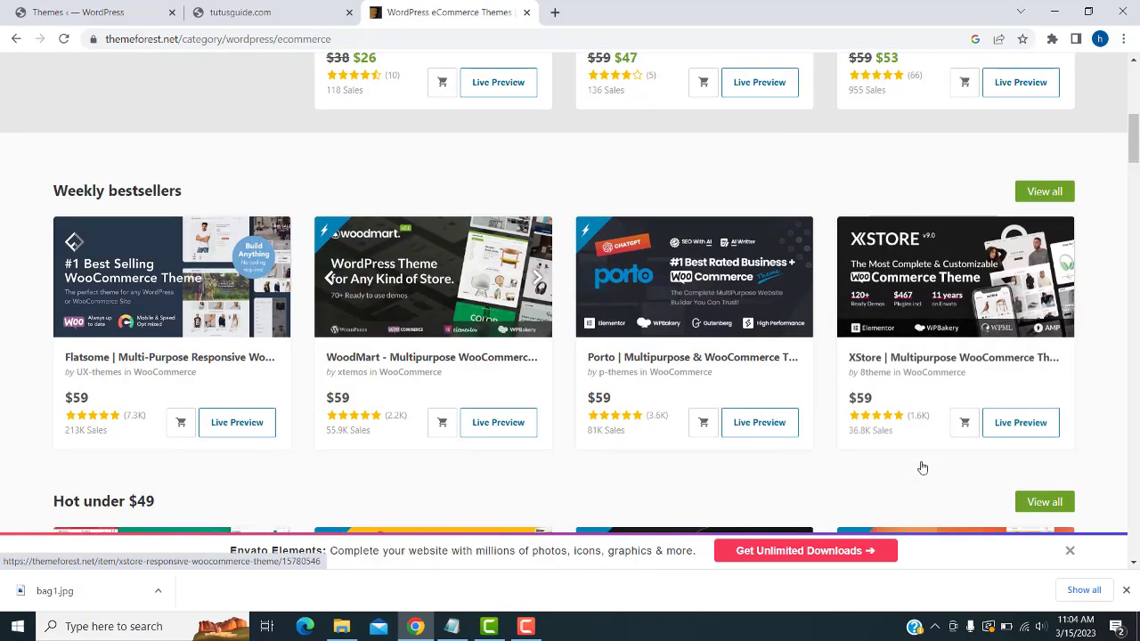
scroll(923, 467, "down", 3)
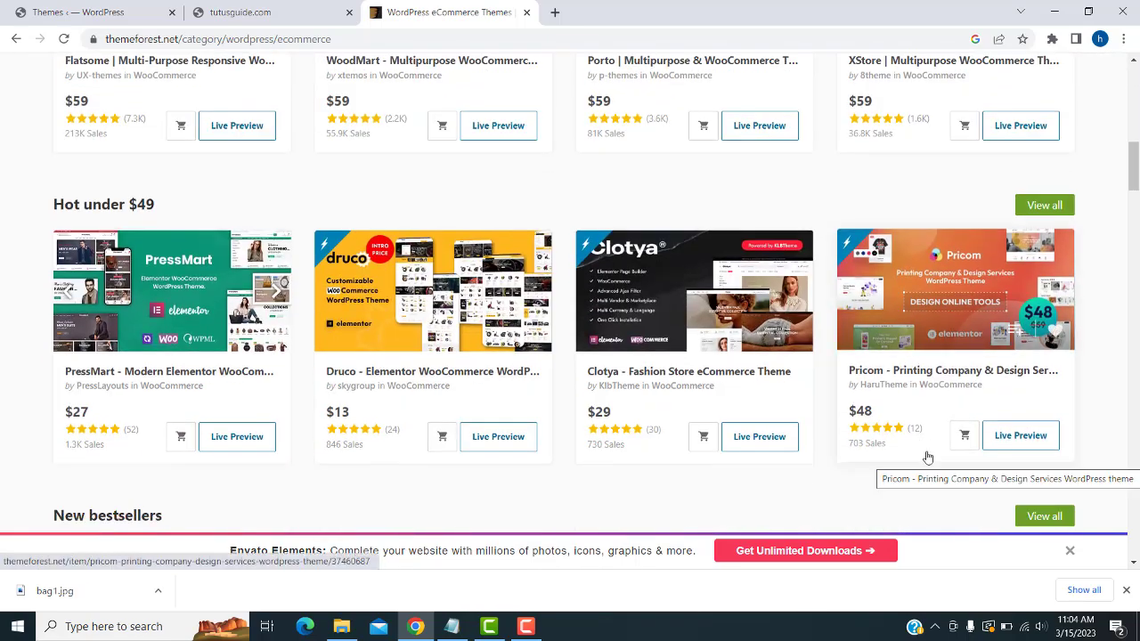
left_click(294, 7)
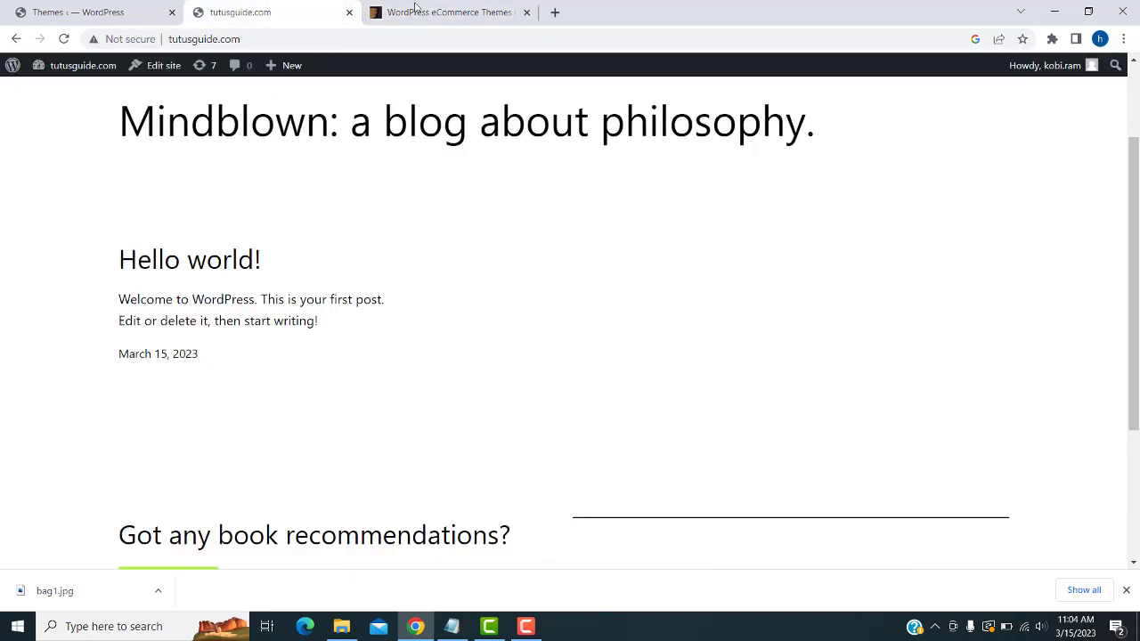
- Close the ThemeForest tab, activate Astra, and reload the site to see its design
left_click(525, 12)
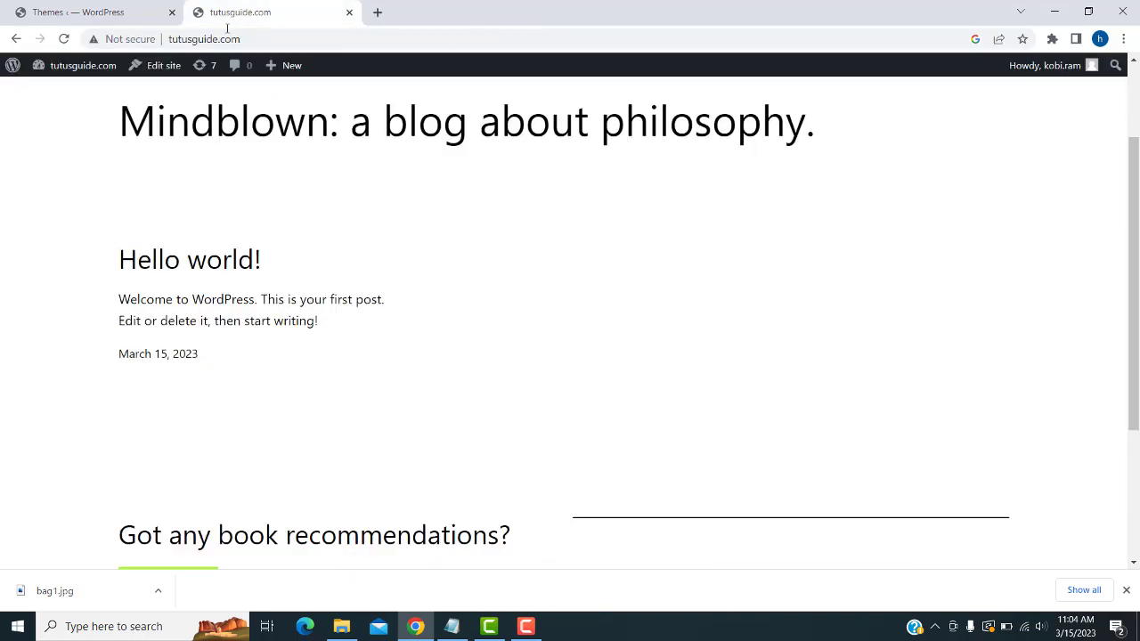
left_click(134, 10)
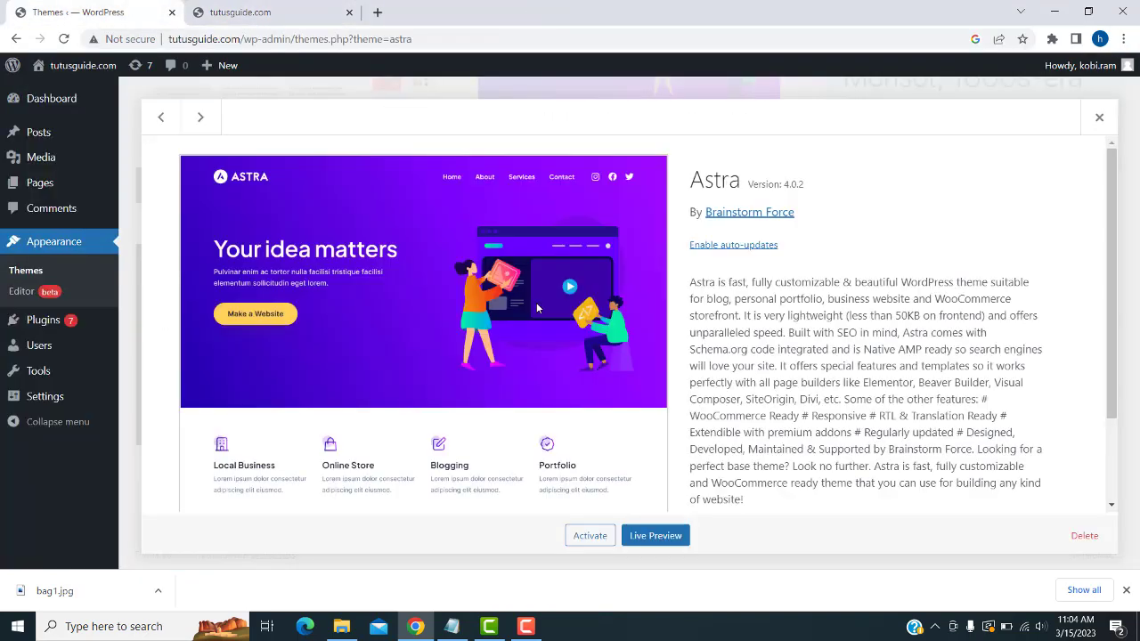
left_click(589, 542)
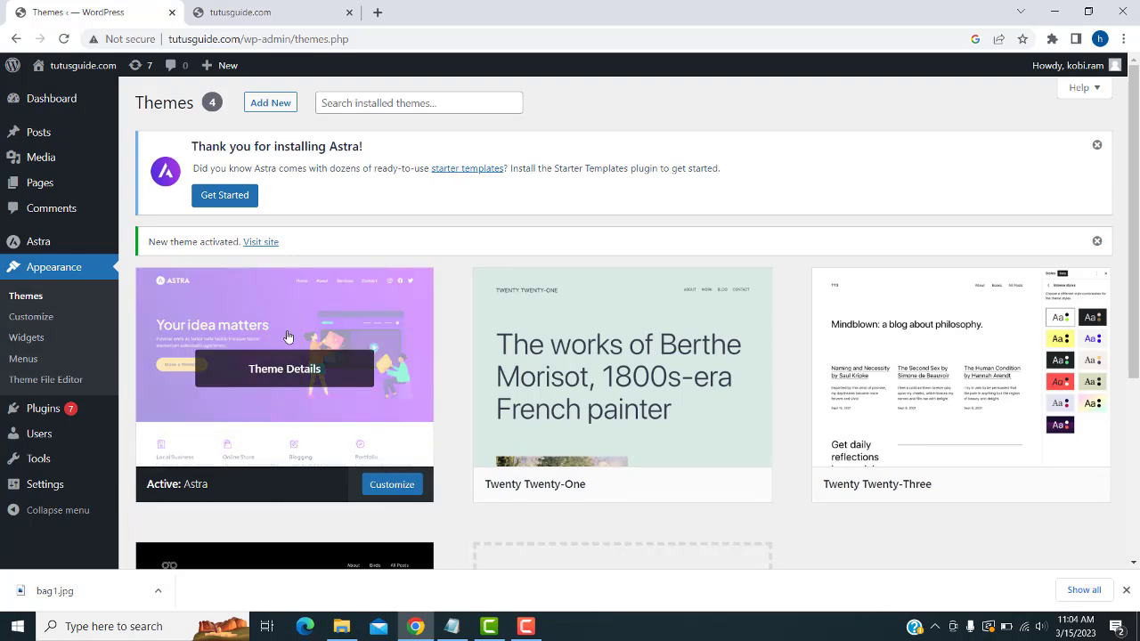
left_click(258, 12)
left_click(63, 38)
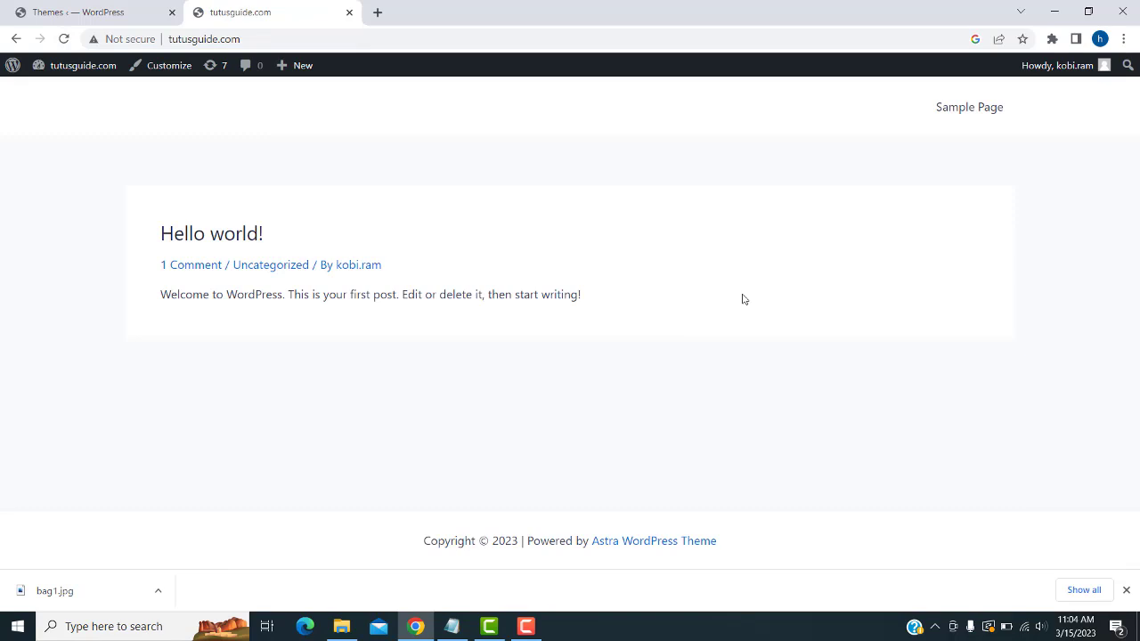
left_click(54, 11)
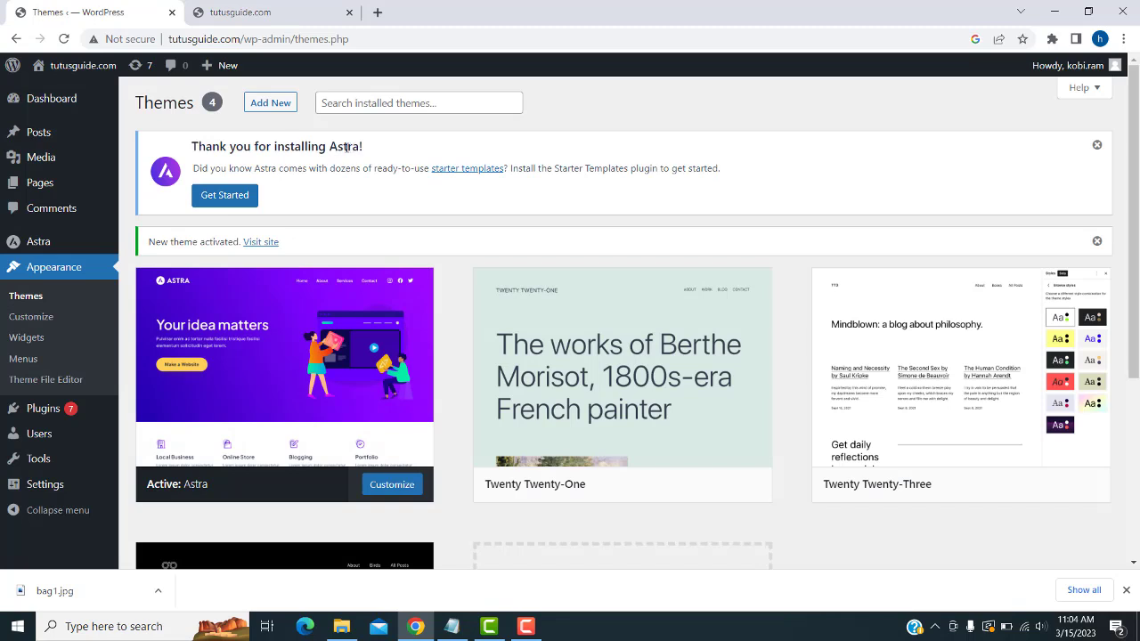
- Install Starter Templates and pick Elementor as the page builder to load the template gallery
left_click(227, 195)
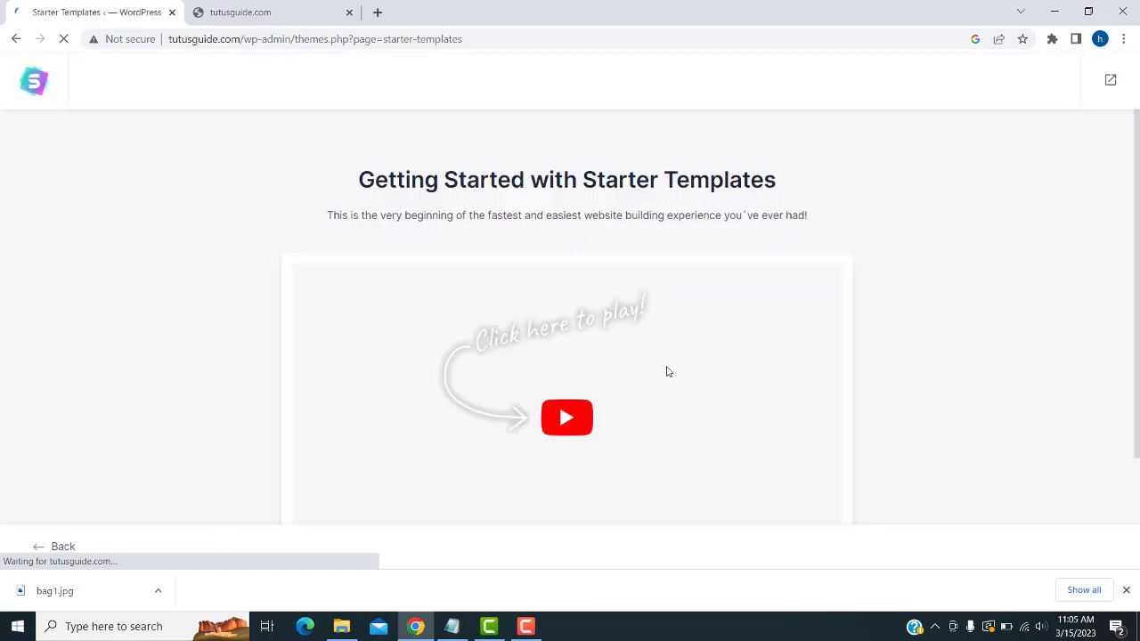
scroll(667, 371, "down", 2)
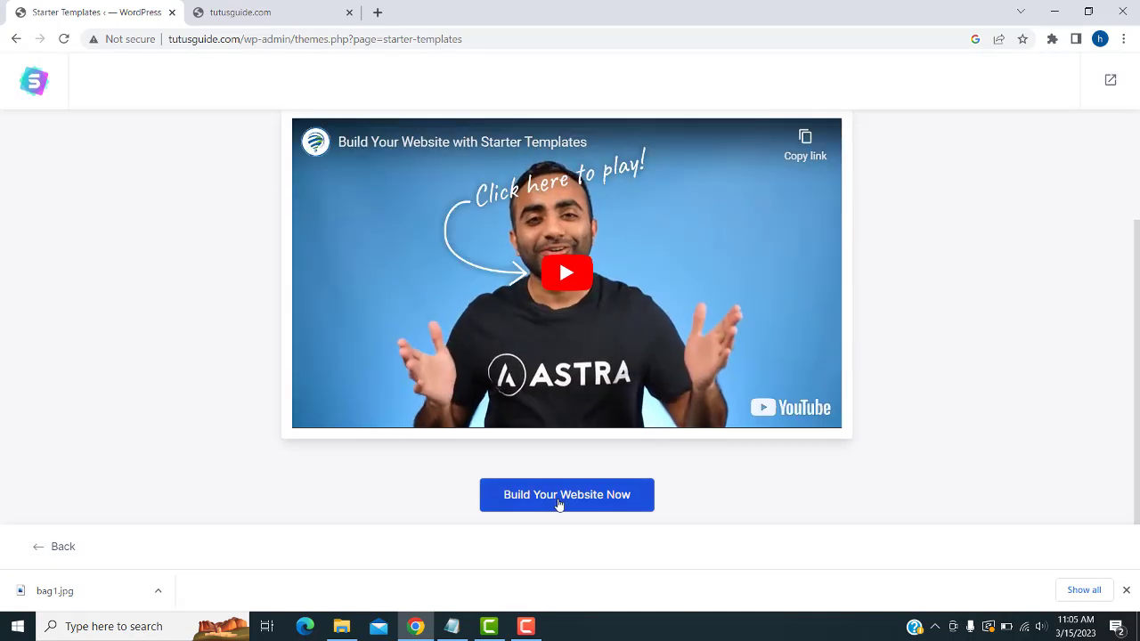
left_click(546, 497)
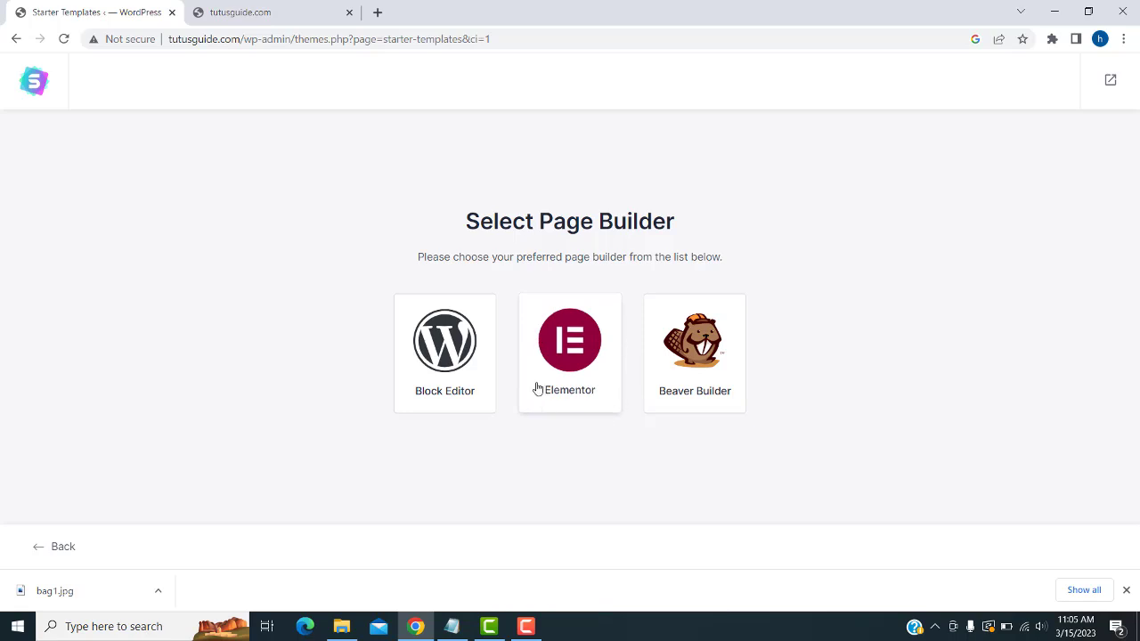
left_click(567, 405)
left_click(570, 356)
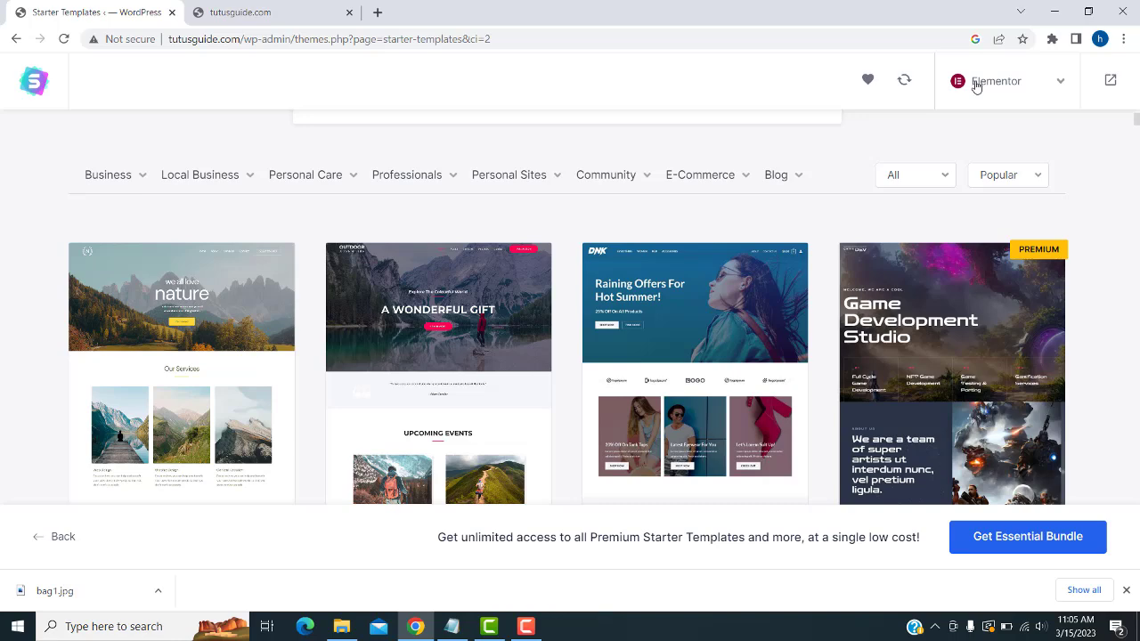
scroll(1088, 156, "down", 2)
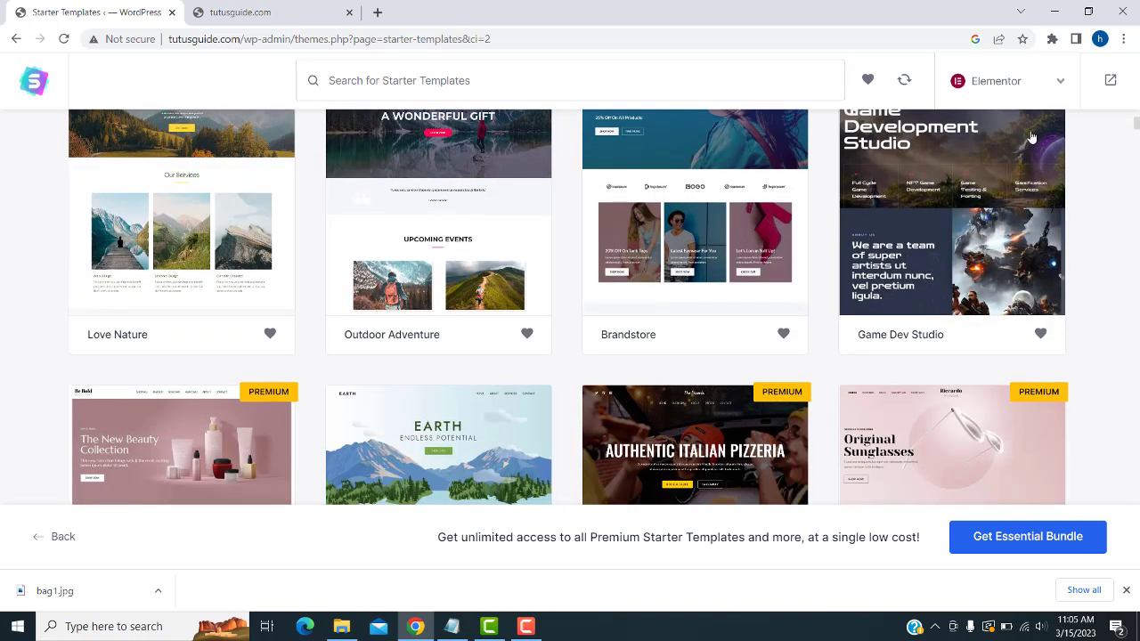
scroll(1058, 138, "down", 6)
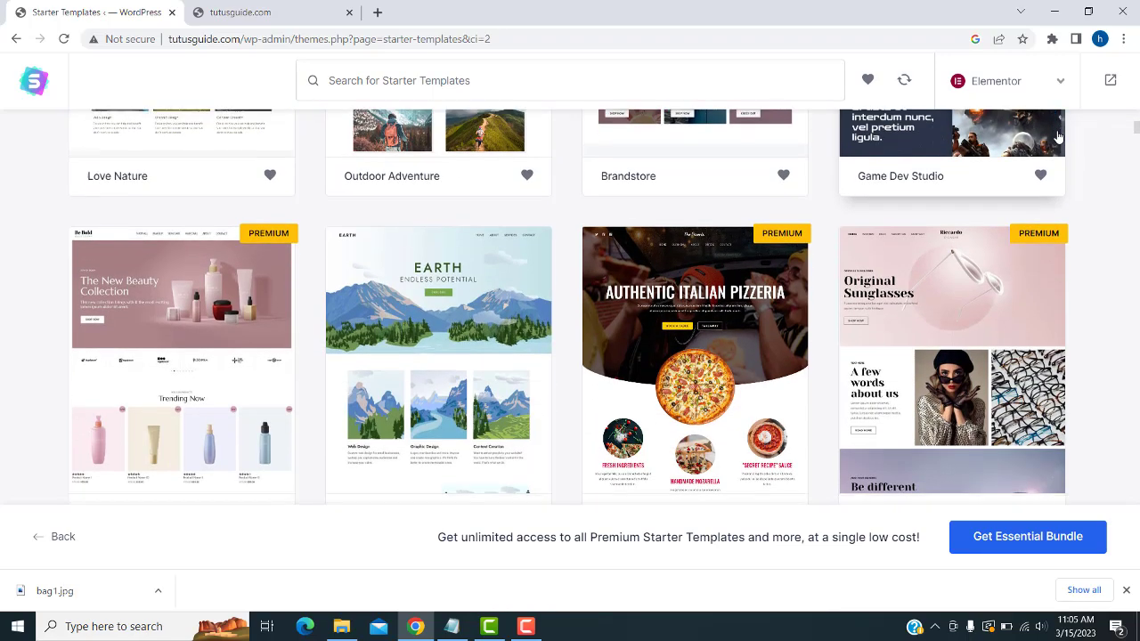
scroll(1057, 141, "down", 3)
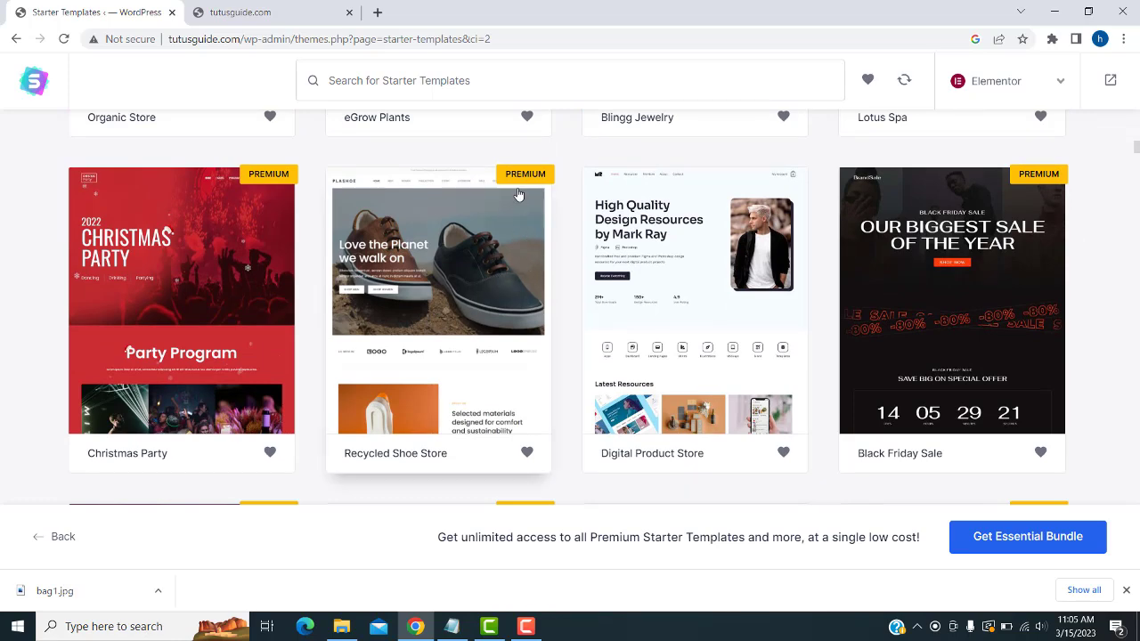
scroll(747, 294, "down", 1)
scroll(747, 293, "down", 2)
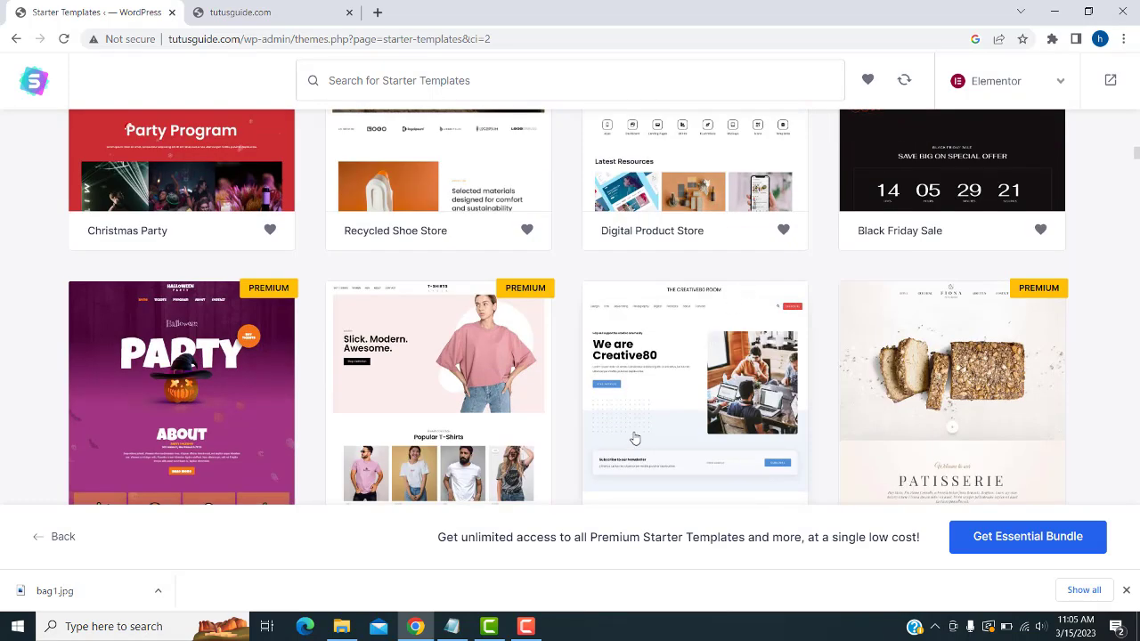
scroll(634, 400, "down", 2)
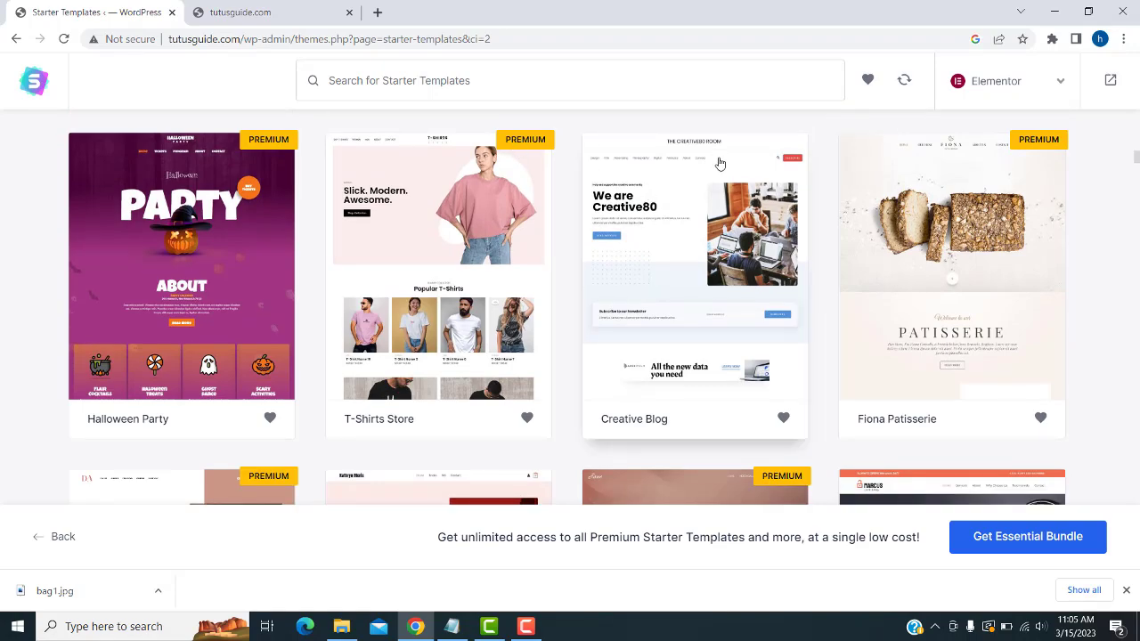
scroll(718, 163, "down", 3)
scroll(425, 285, "down", 3)
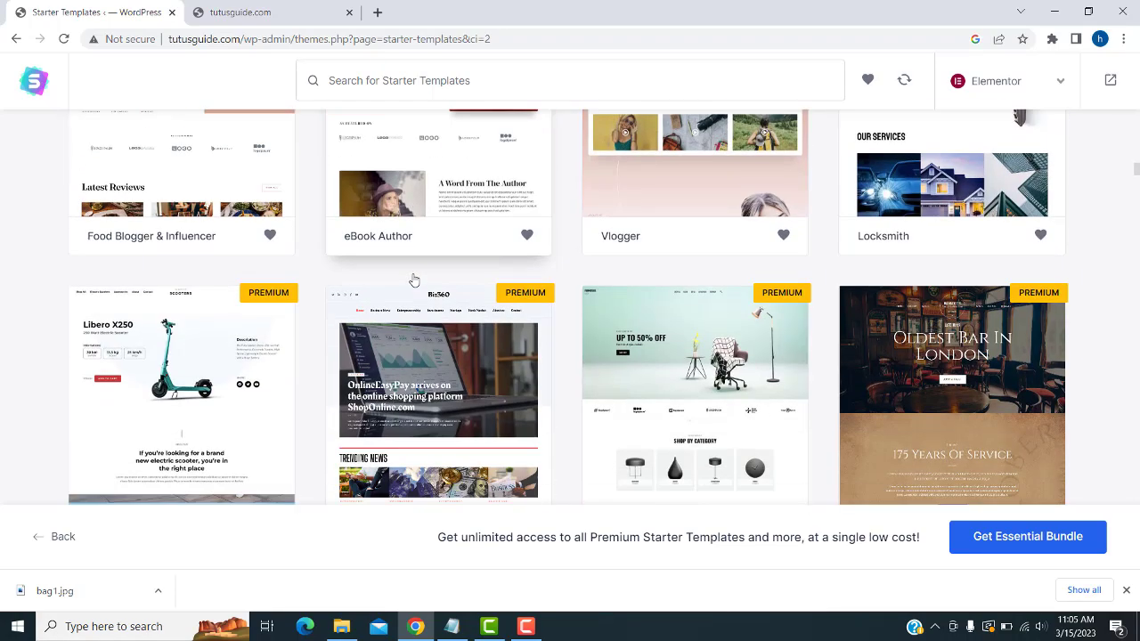
scroll(424, 285, "up", 7)
scroll(425, 285, "up", 10)
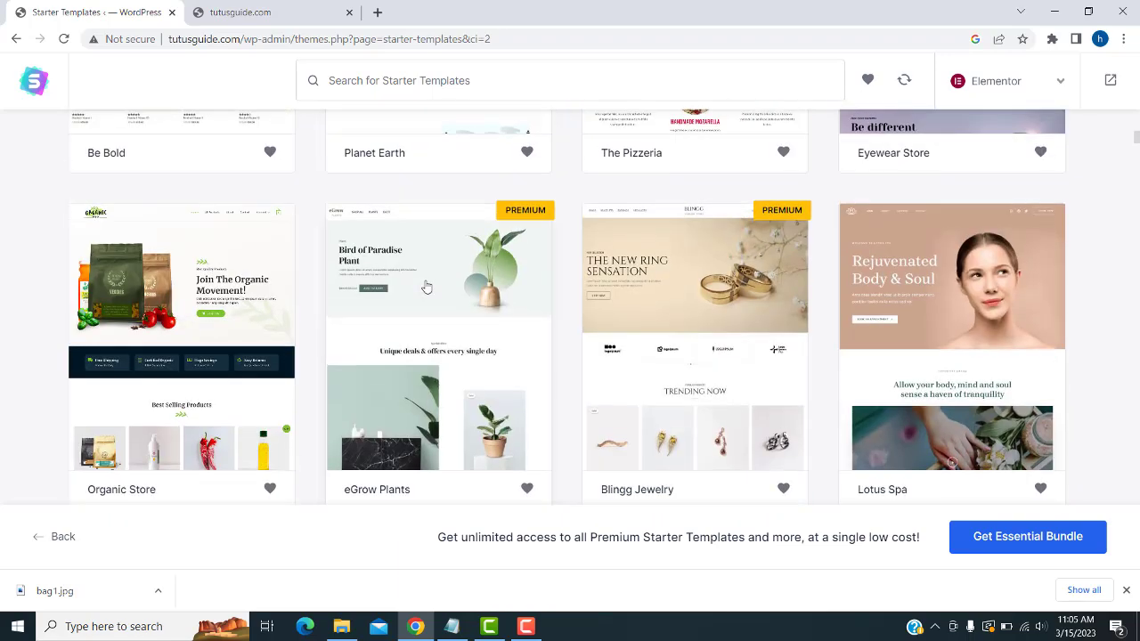
scroll(426, 286, "up", 3)
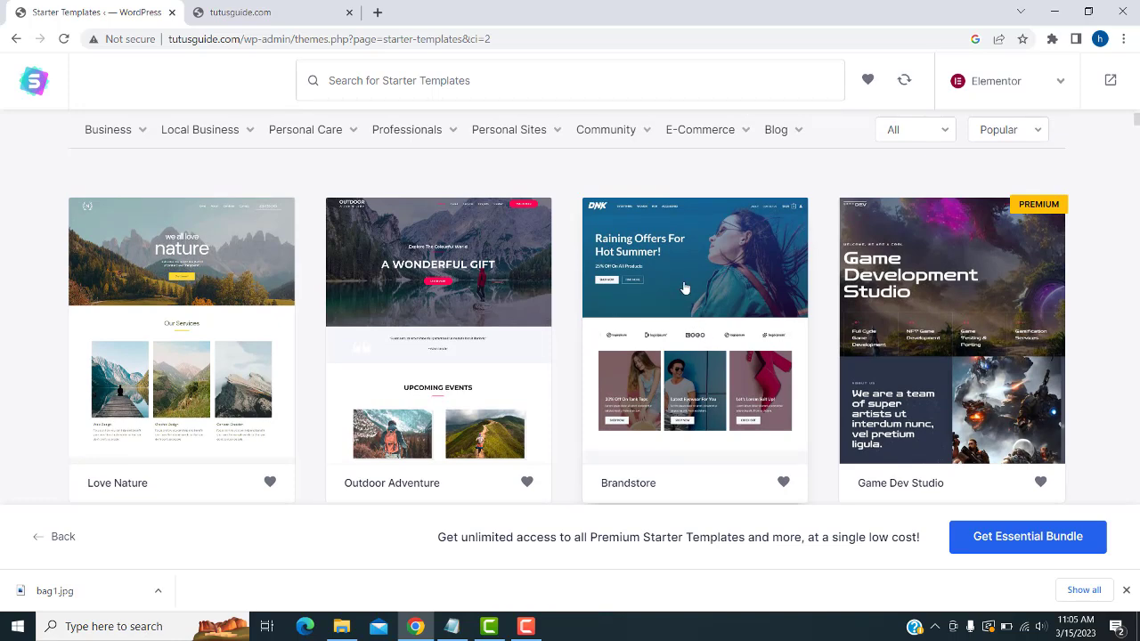
scroll(694, 316, "down", 1)
scroll(693, 316, "down", 1)
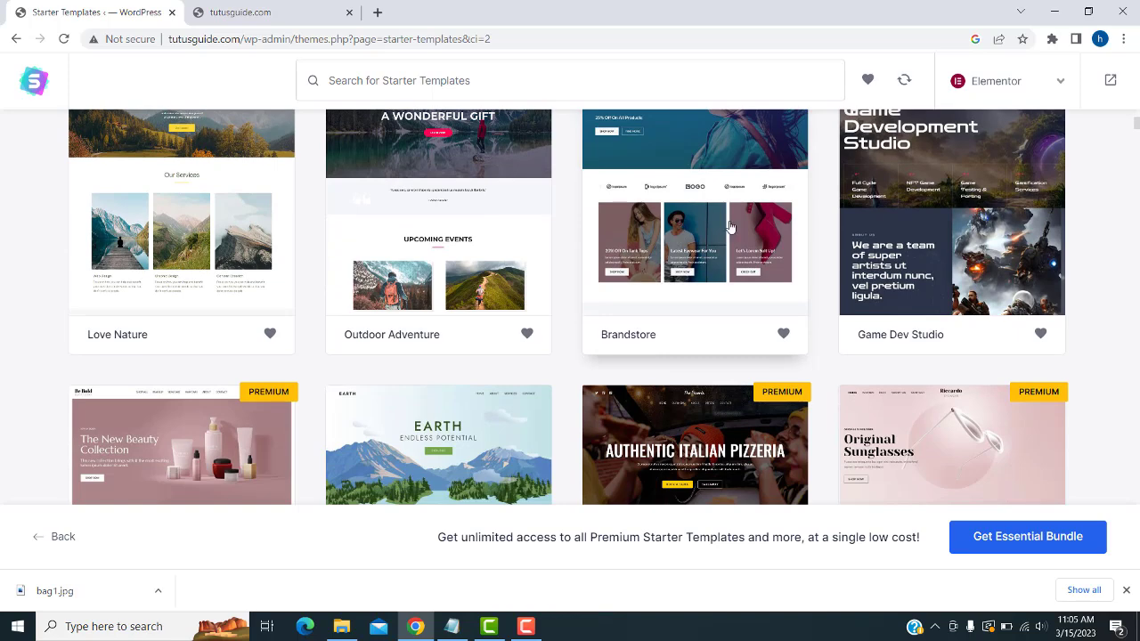
scroll(735, 267, "down", 3)
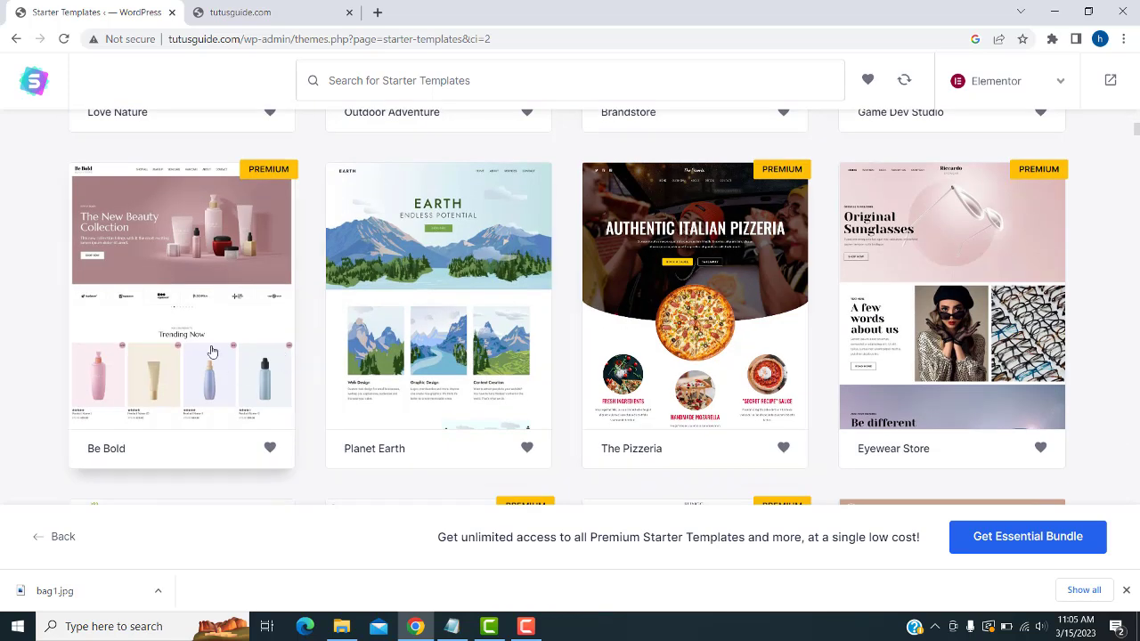
scroll(432, 331, "down", 3)
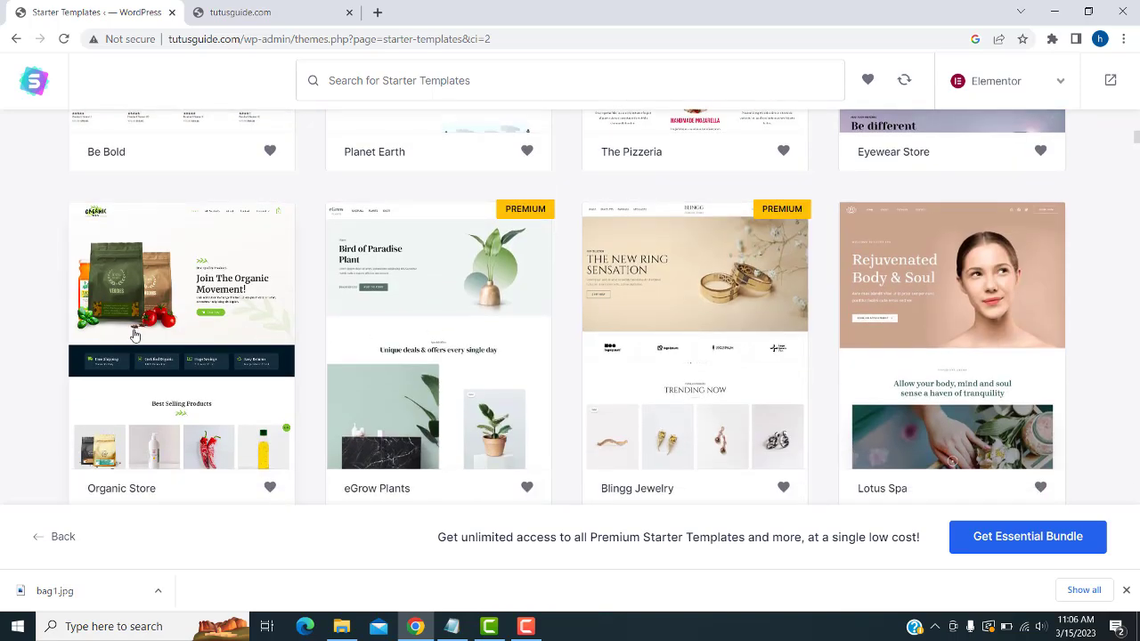
scroll(138, 336, "down", 1)
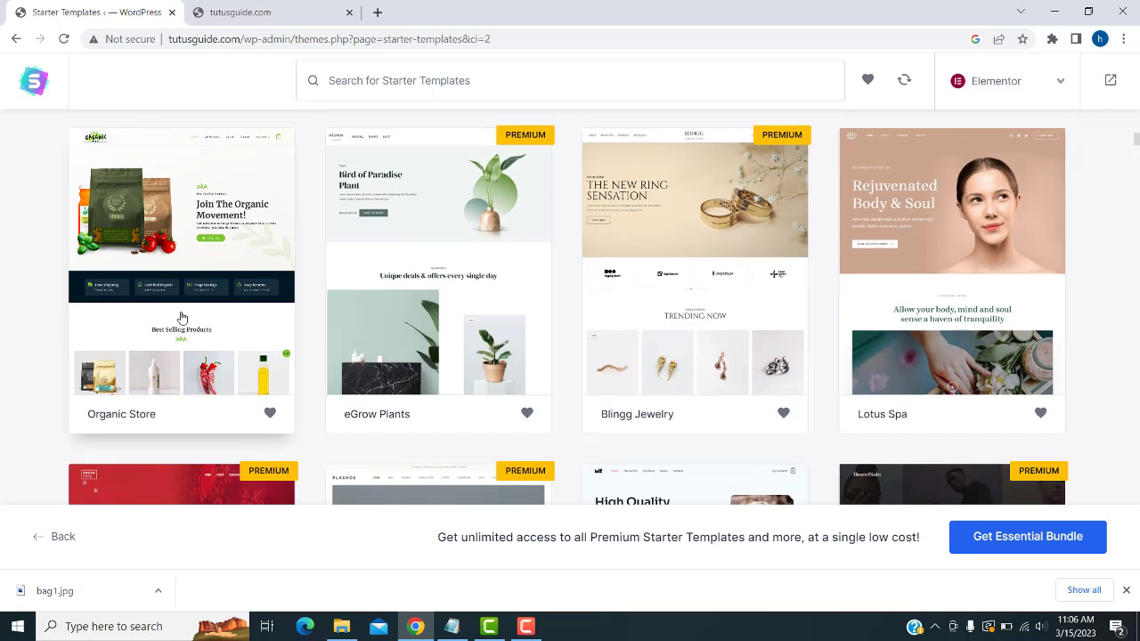
- Choose the Organic Store template and skip adding a logo
left_click(181, 318)
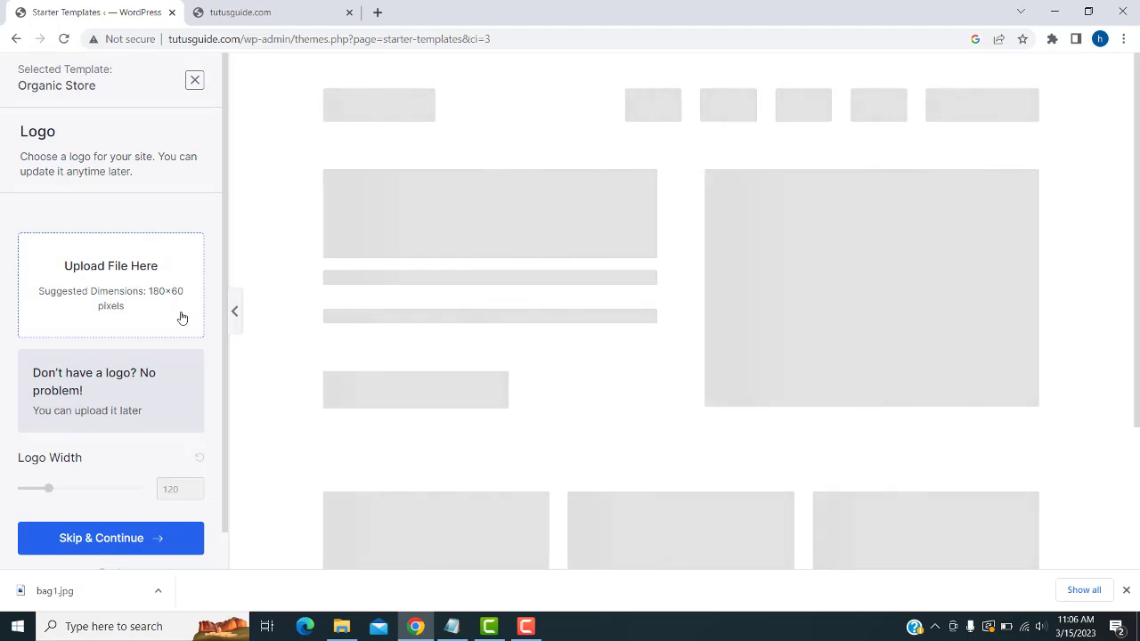
scroll(661, 256, "down", 2)
scroll(759, 251, "up", 2)
left_click(1024, 625)
left_click(1023, 625)
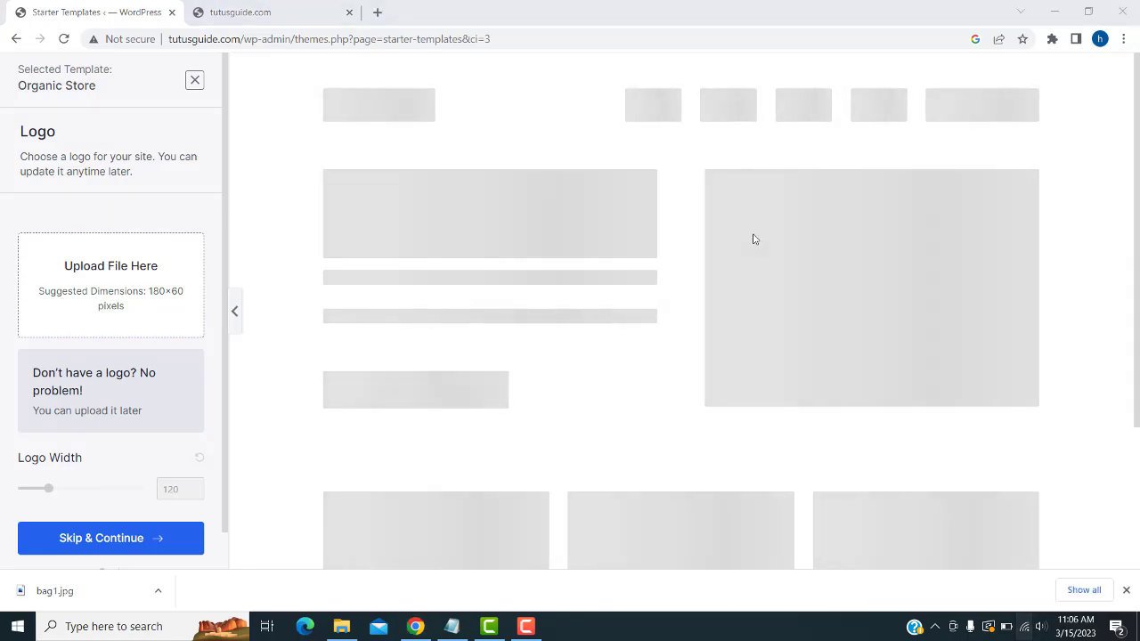
left_click(96, 540)
- Keep the default colours and Merriweather / Open Sans fonts and continue
scroll(163, 464, "down", 2)
scroll(163, 464, "down", 1)
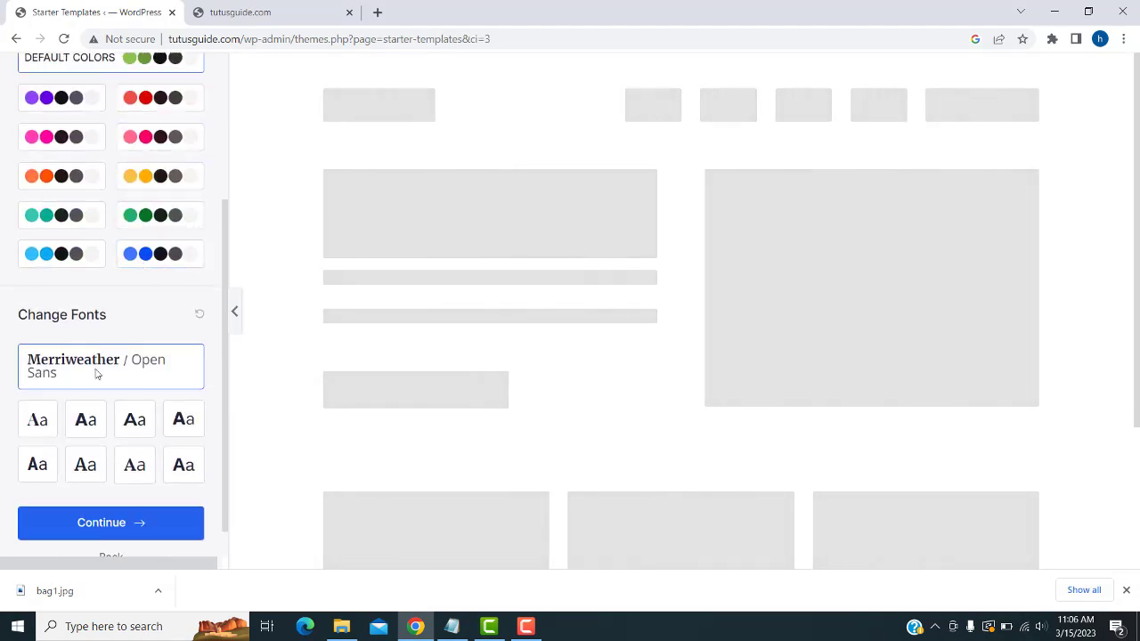
scroll(134, 563, "down", 1)
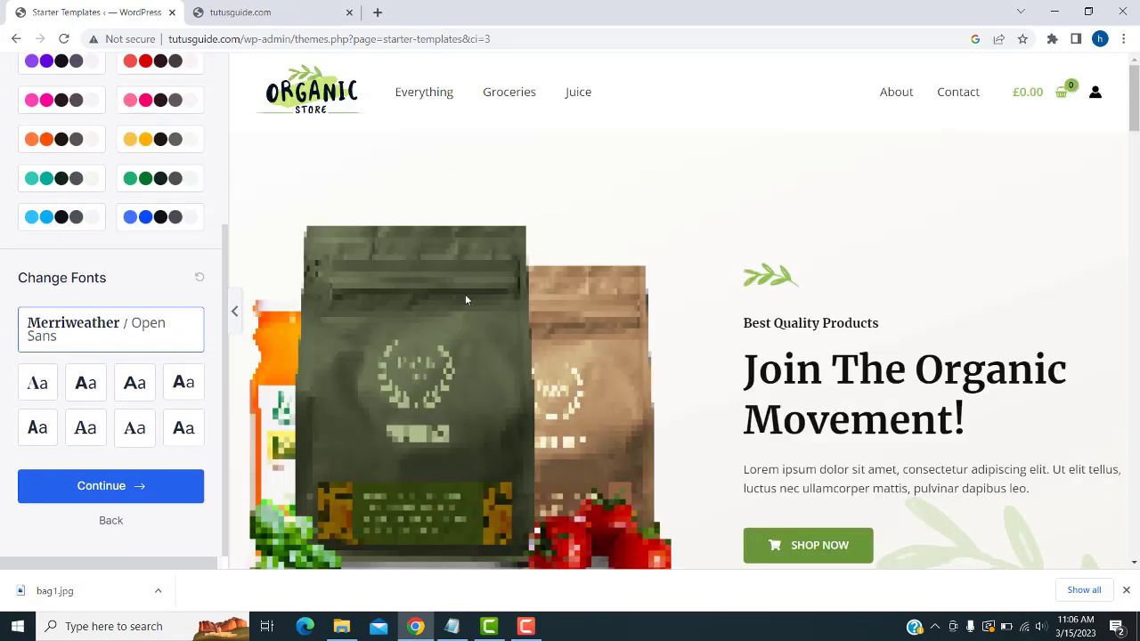
scroll(943, 264, "down", 8)
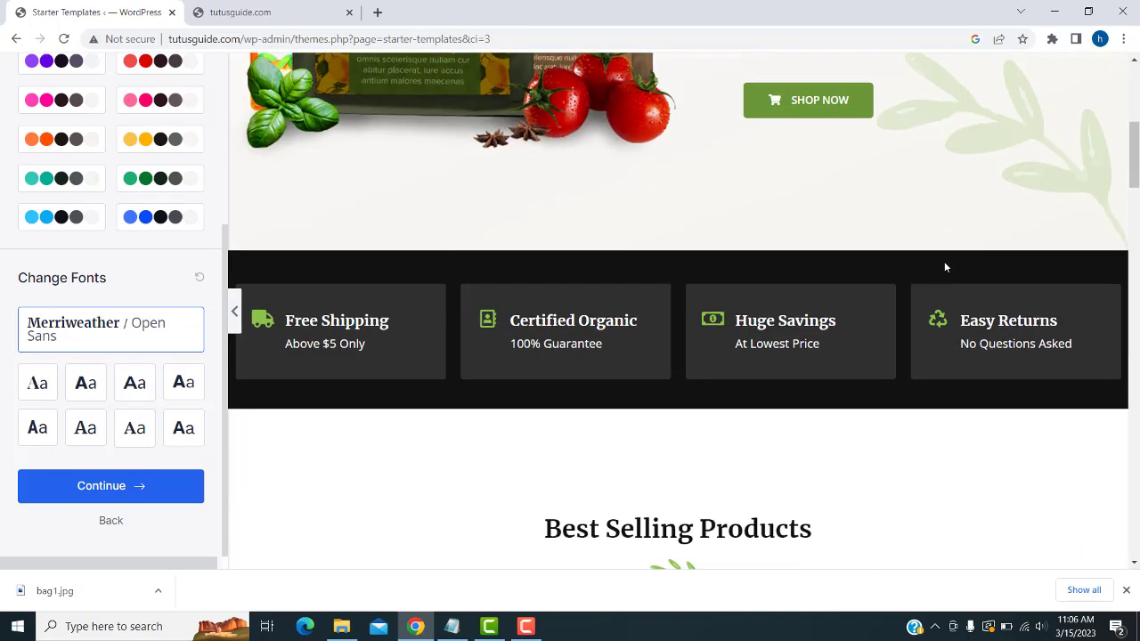
scroll(943, 267, "down", 4)
scroll(944, 267, "down", 3)
scroll(942, 267, "up", 4)
scroll(942, 266, "up", 10)
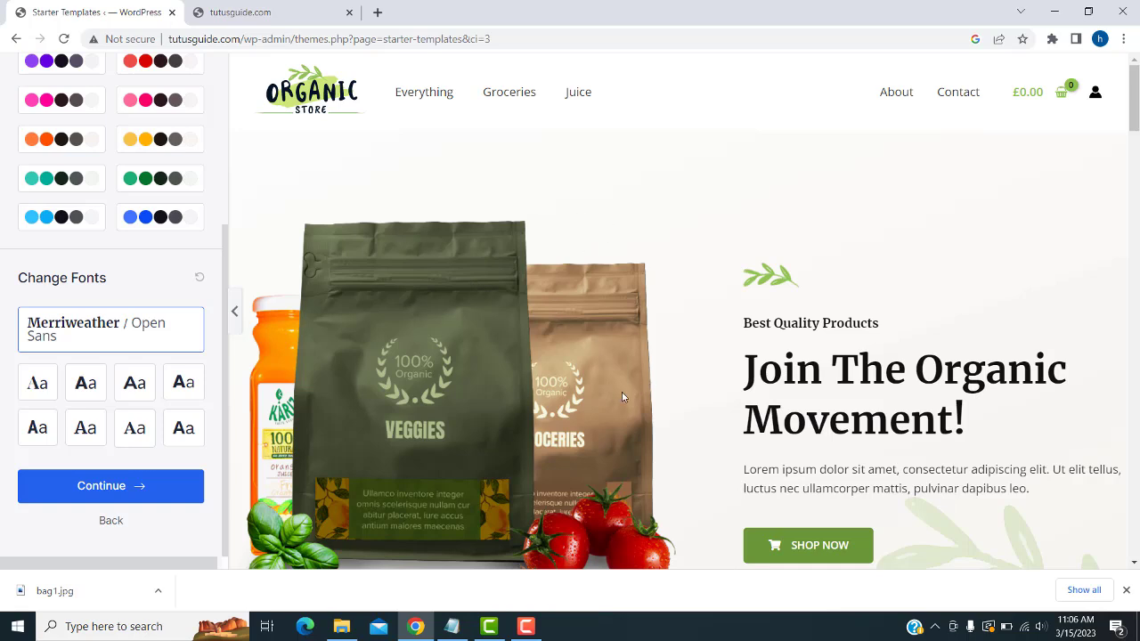
left_click(95, 496)
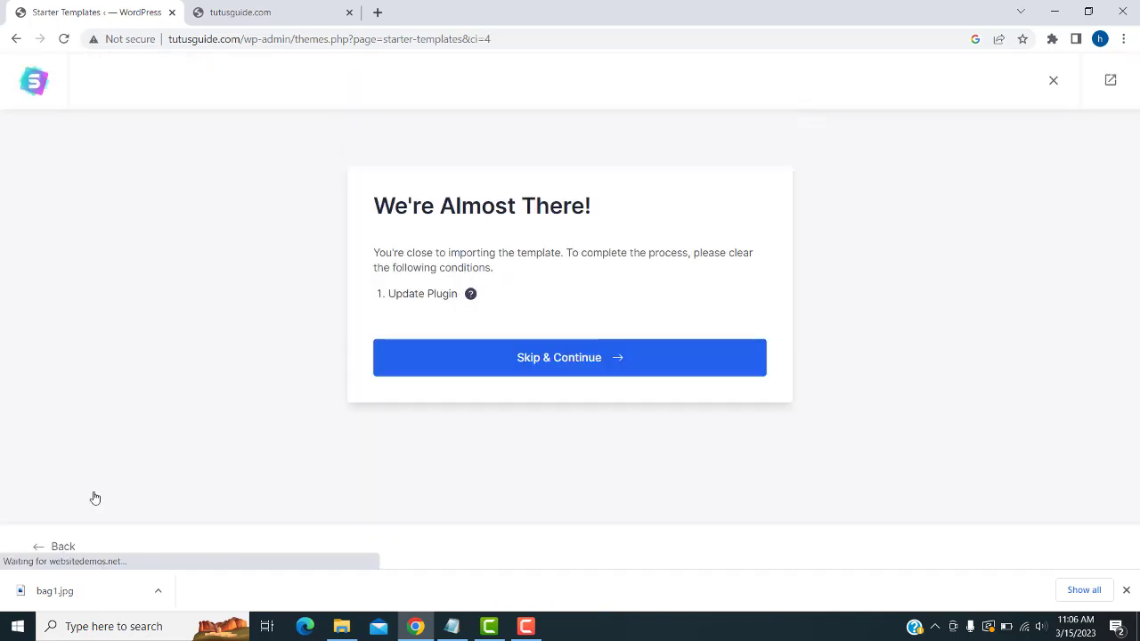
- Skip the plugin update, then enter a first name and a saved work e-mail
left_click(561, 360)
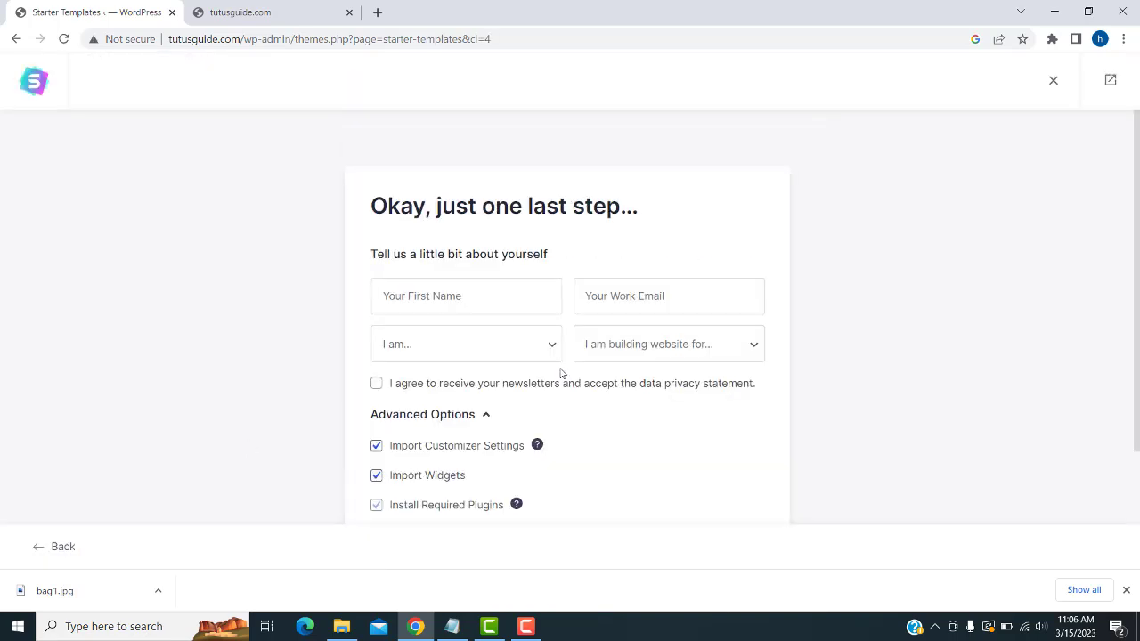
left_click(479, 301)
type("gg")
left_click(582, 296)
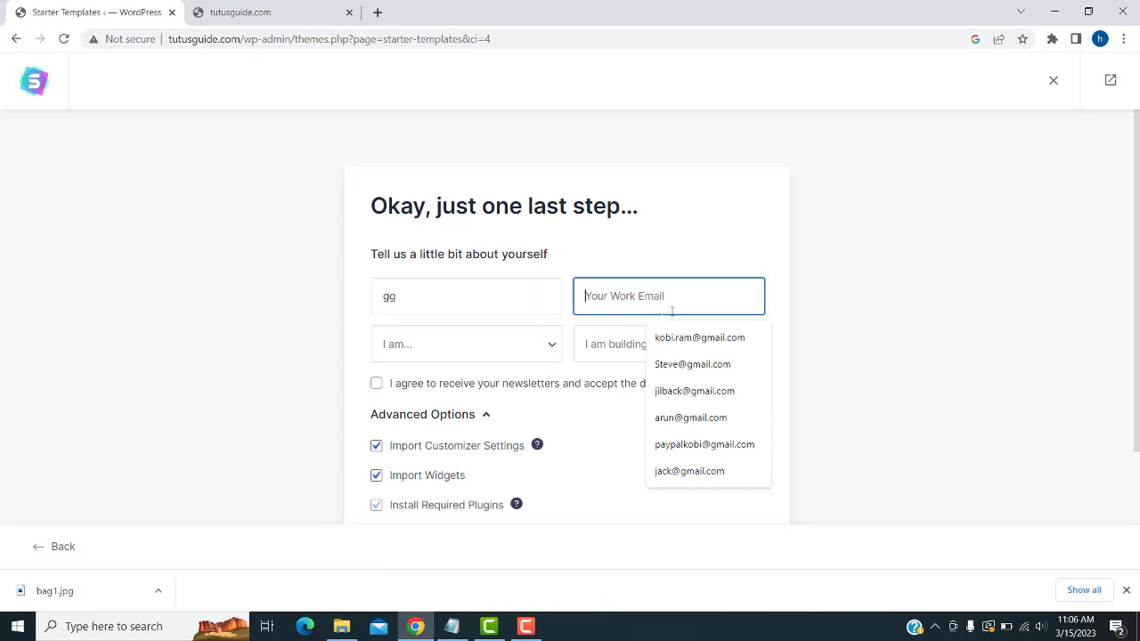
left_click(692, 364)
- Choose Beginner and Myself/My Company, then submit to build the Organic Store site
left_click(406, 356)
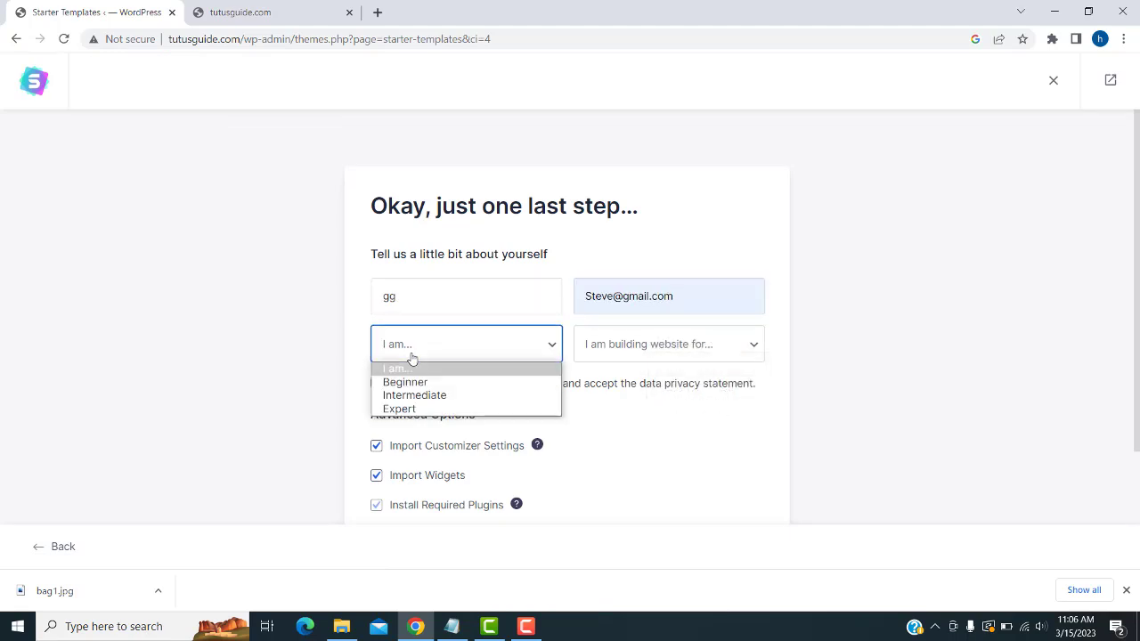
left_click(425, 383)
left_click(607, 354)
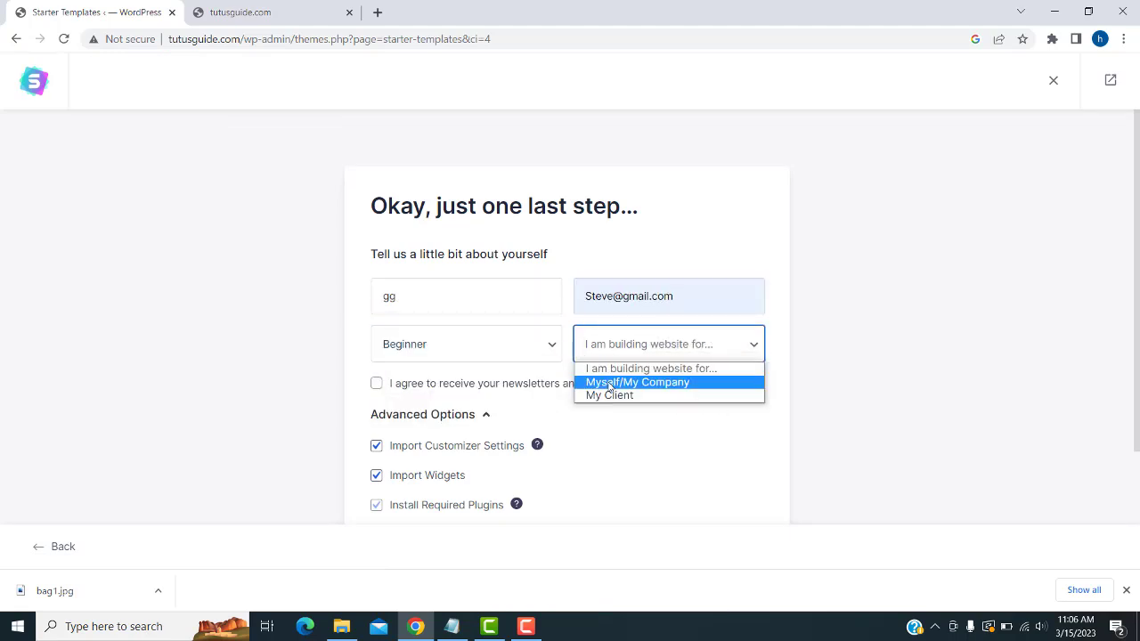
left_click(656, 383)
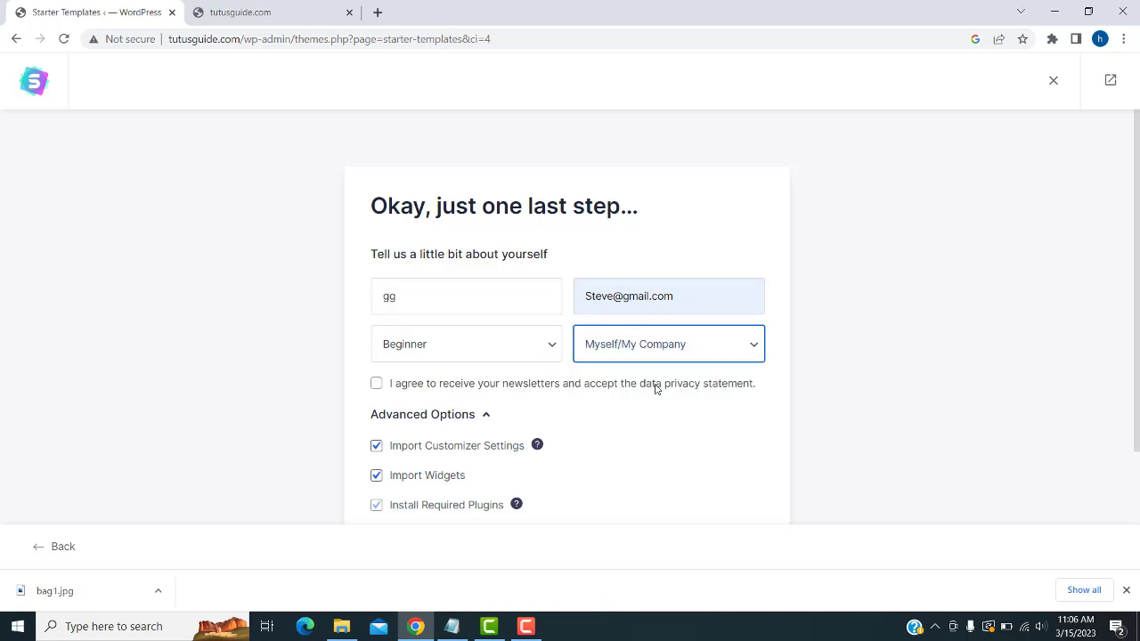
scroll(645, 370, "down", 1)
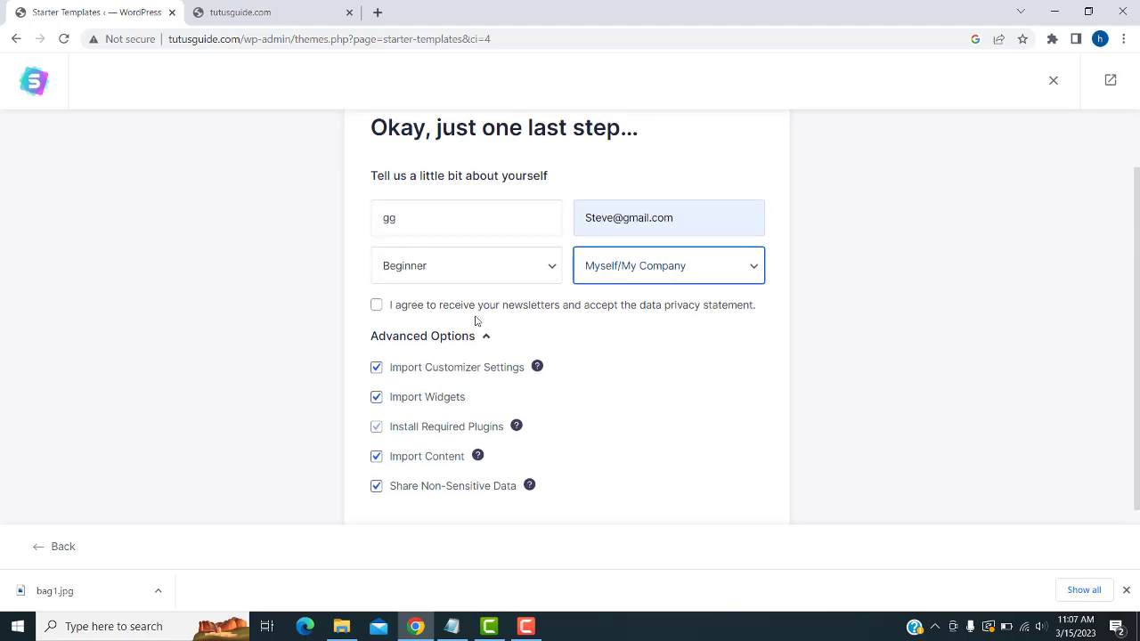
scroll(481, 401, "down", 1)
left_click(570, 486)
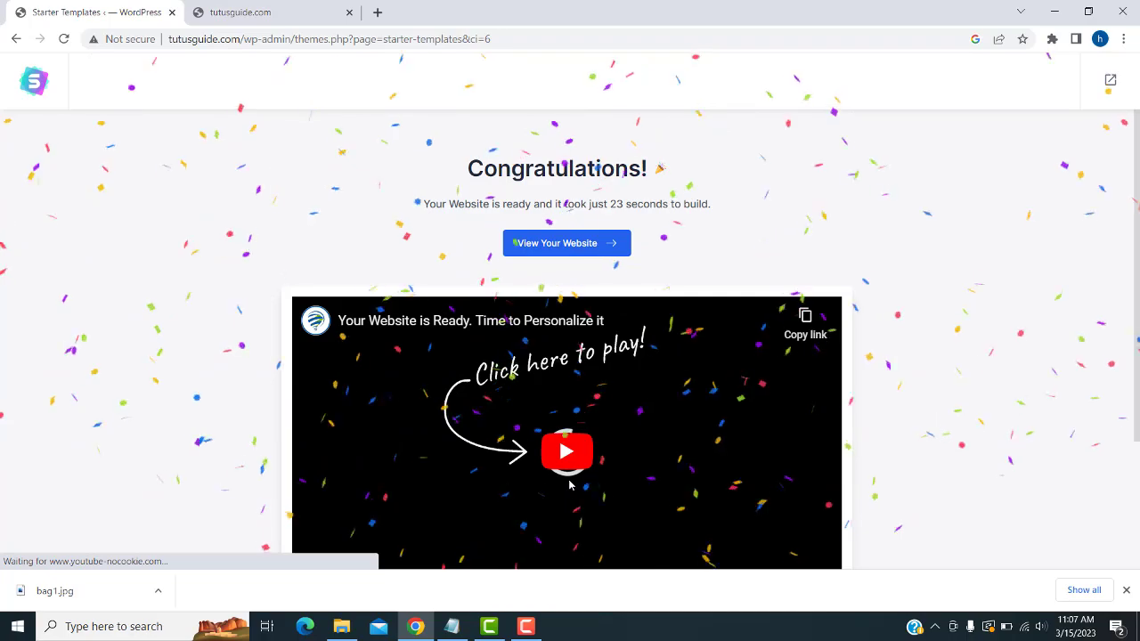
- Preview the live Organic Store homepage, then go to the Dashboard from the tutusguide.com admin-bar menu
scroll(569, 485, "down", 2)
scroll(556, 356, "up", 2)
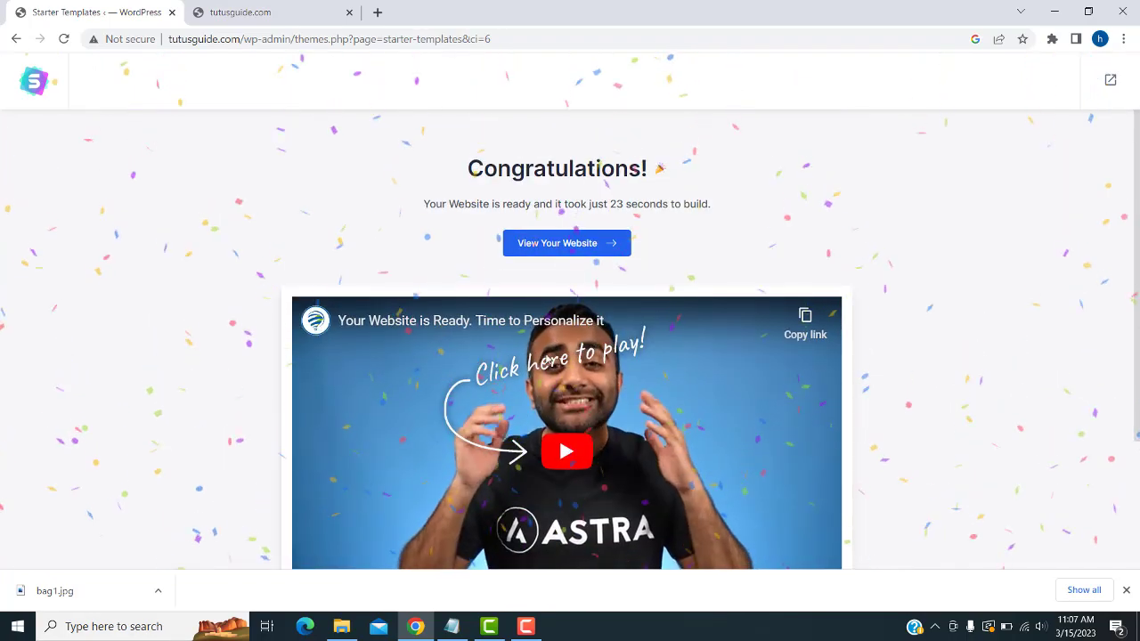
left_click(554, 251)
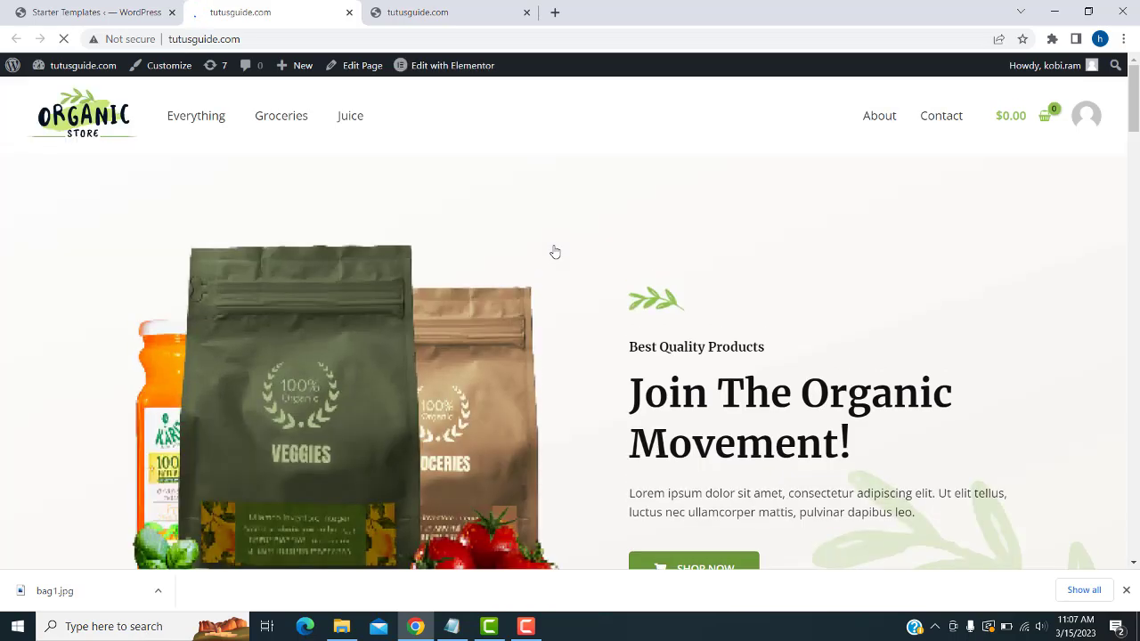
scroll(555, 252, "down", 15)
scroll(556, 247, "up", 15)
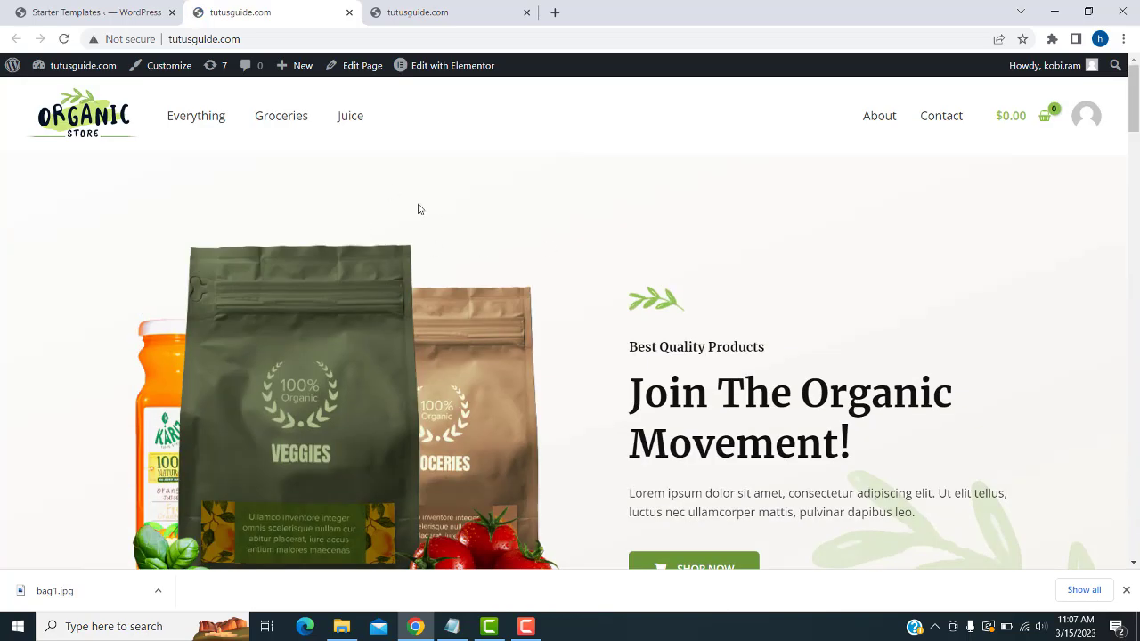
scroll(708, 367, "down", 4)
scroll(716, 383, "up", 4)
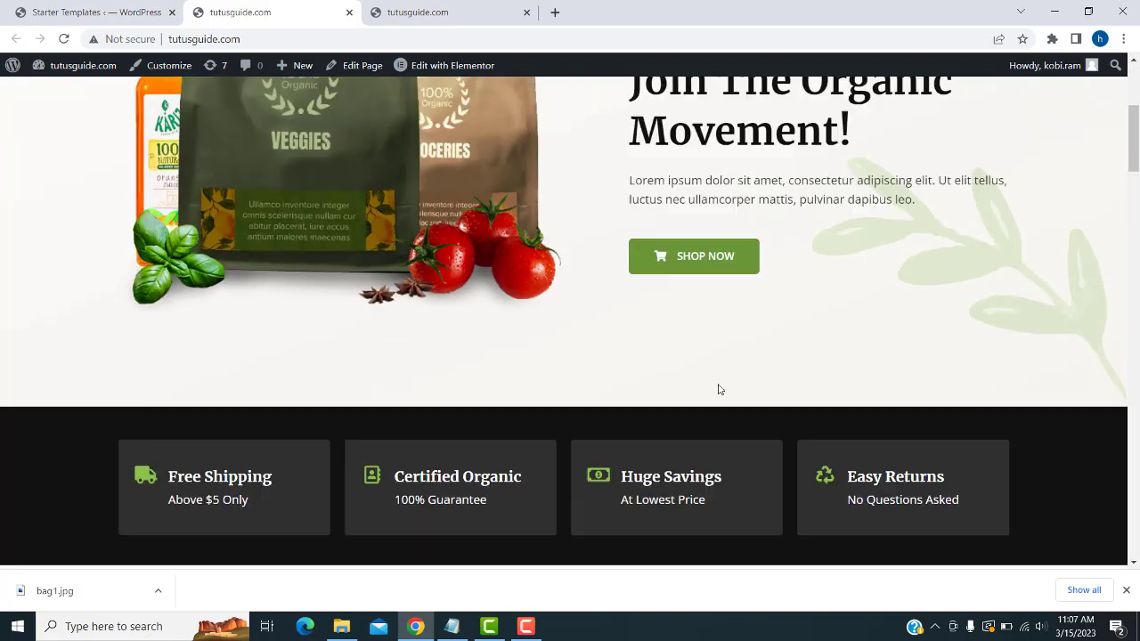
mouse_move(77, 71)
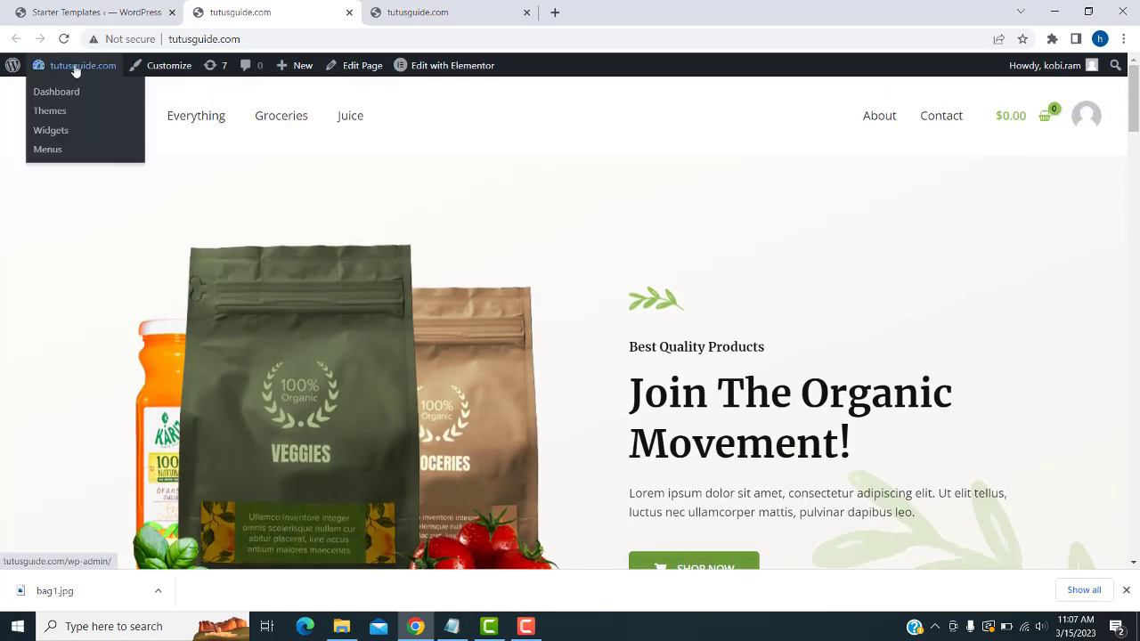
left_click(69, 95)
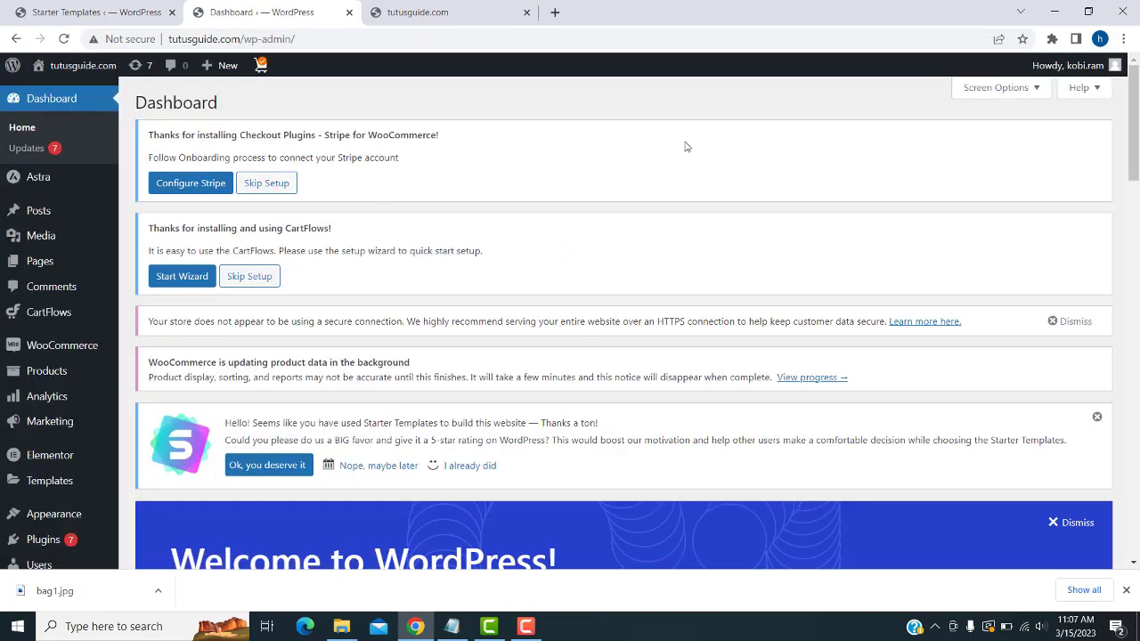
- Set the Reading settings Homepage to — Select — and save the changes
scroll(66, 240, "down", 3)
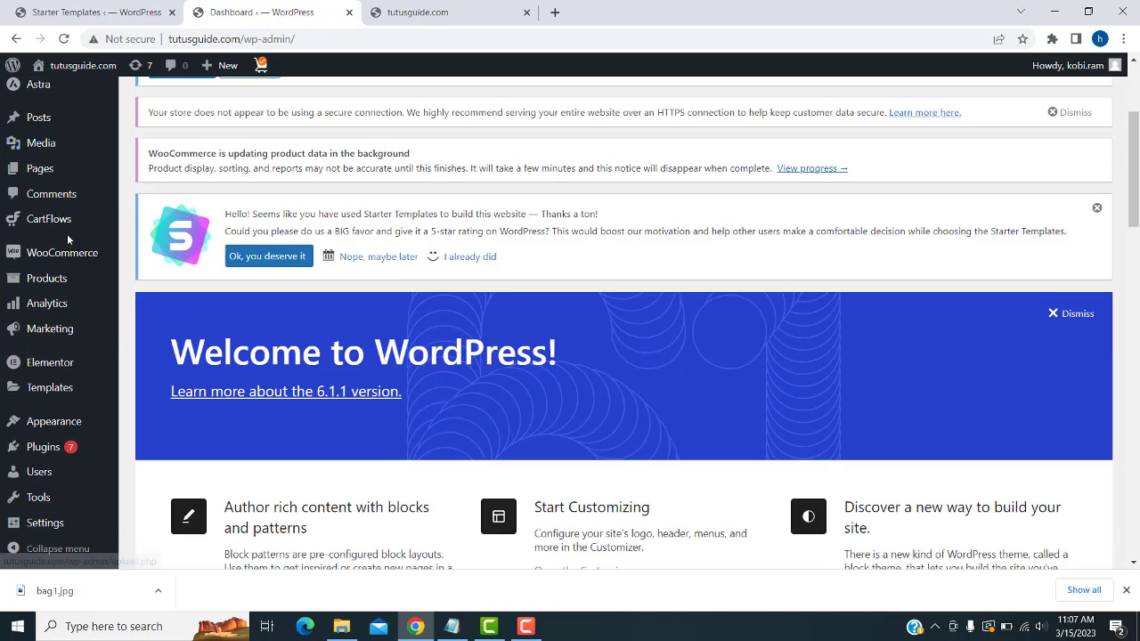
mouse_move(33, 523)
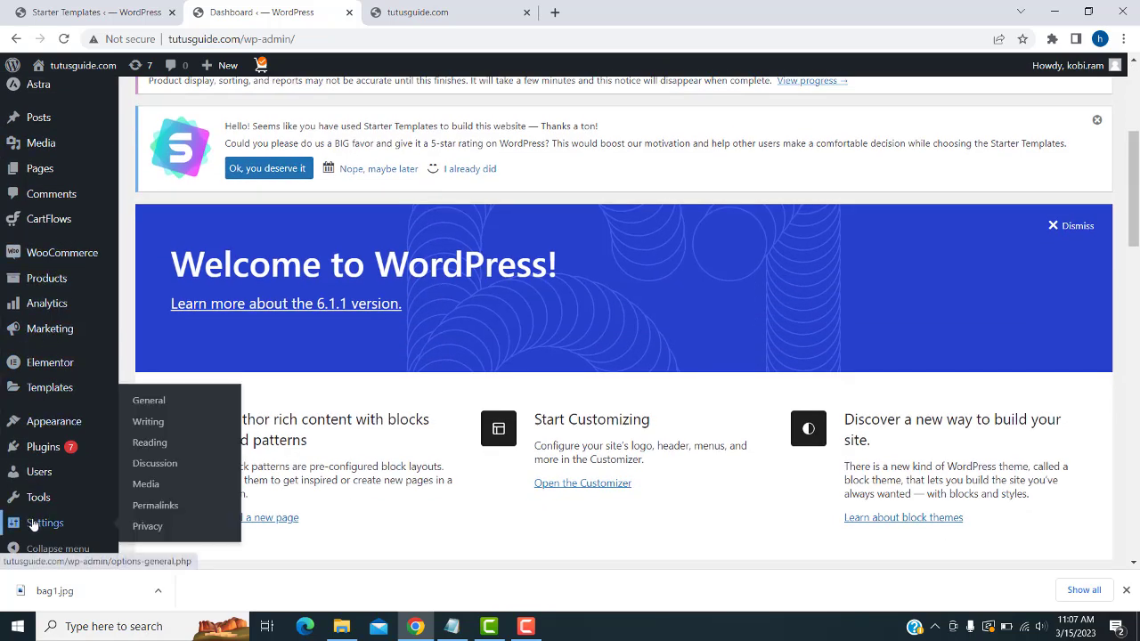
left_click(179, 444)
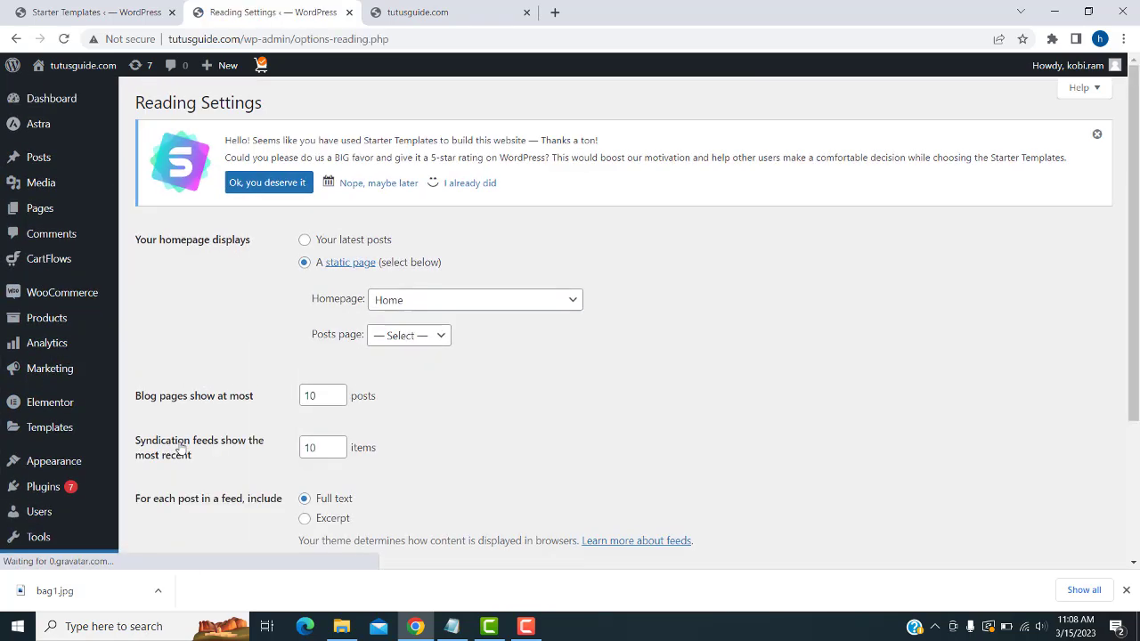
left_click(462, 301)
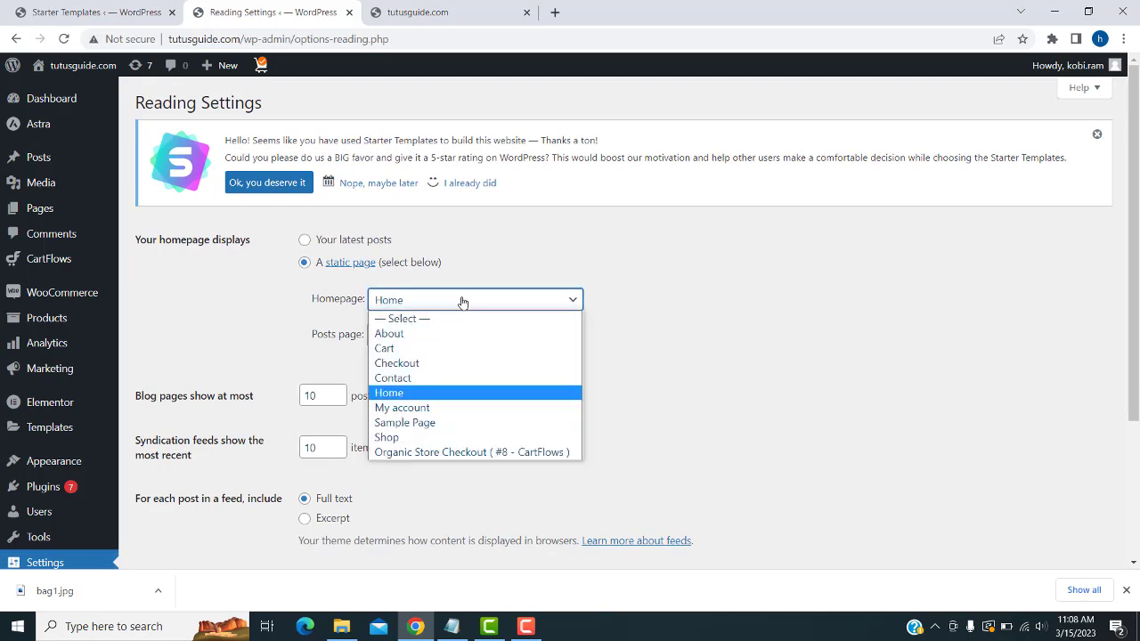
left_click(435, 318)
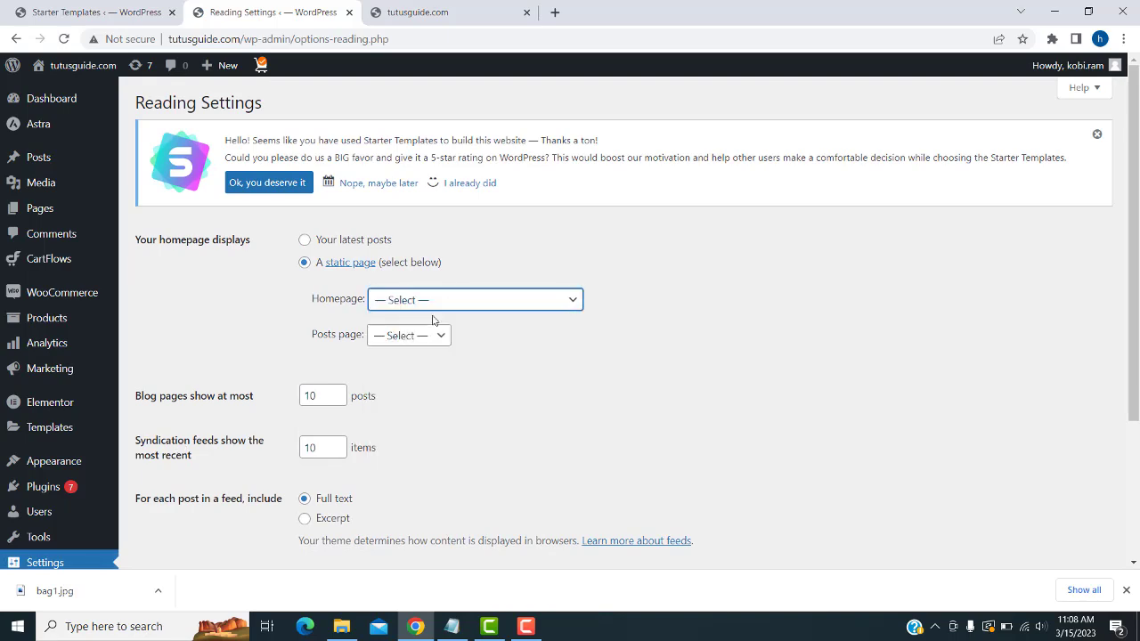
scroll(445, 392, "down", 3)
left_click(145, 454)
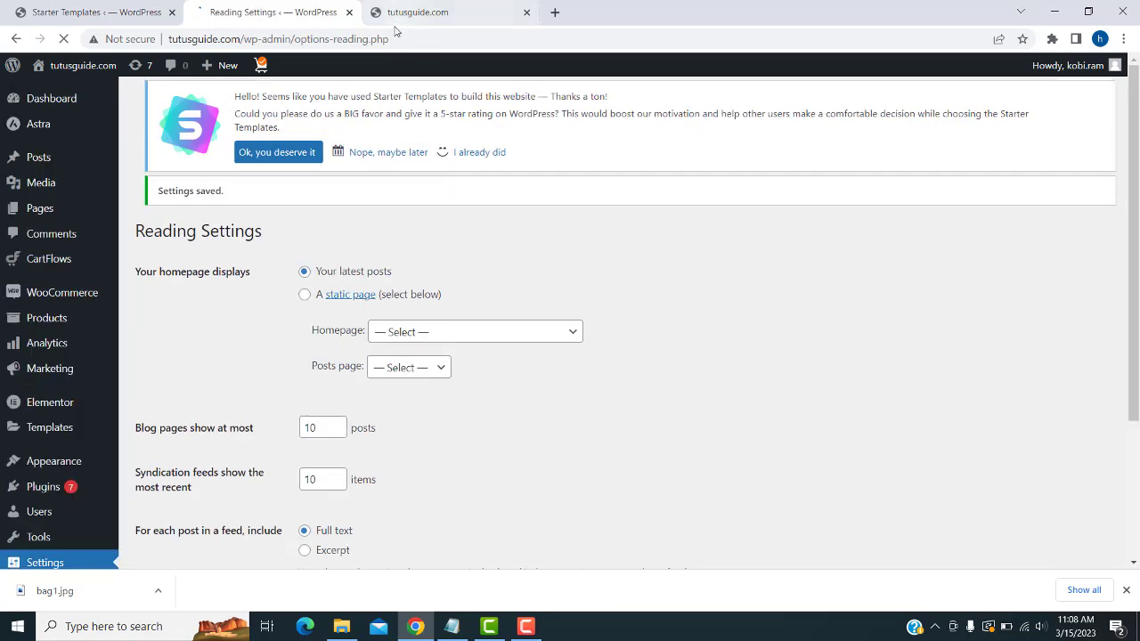
- Load the tutusguide.com front page, which now lists the Hello world and Test posts
left_click_drag(392, 39, 231, 39)
key("BackSpace")
key("Return")
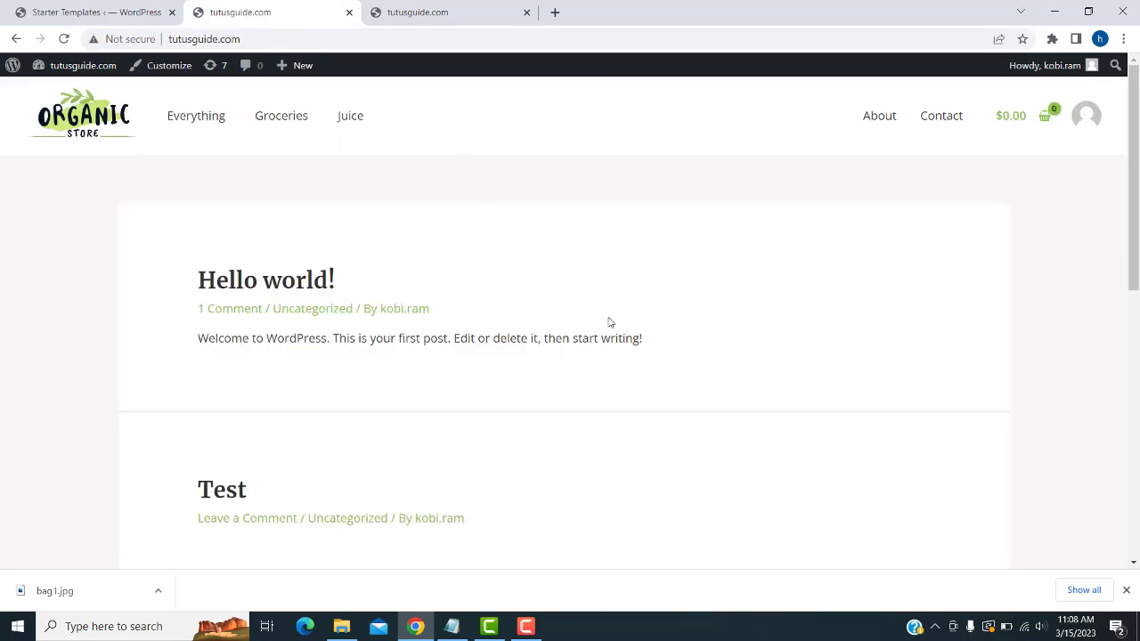
scroll(447, 308, "down", 2)
scroll(539, 265, "up", 2)
scroll(529, 297, "down", 2)
scroll(529, 298, "up", 2)
left_click(54, 12)
left_click(280, 9)
mouse_move(12, 69)
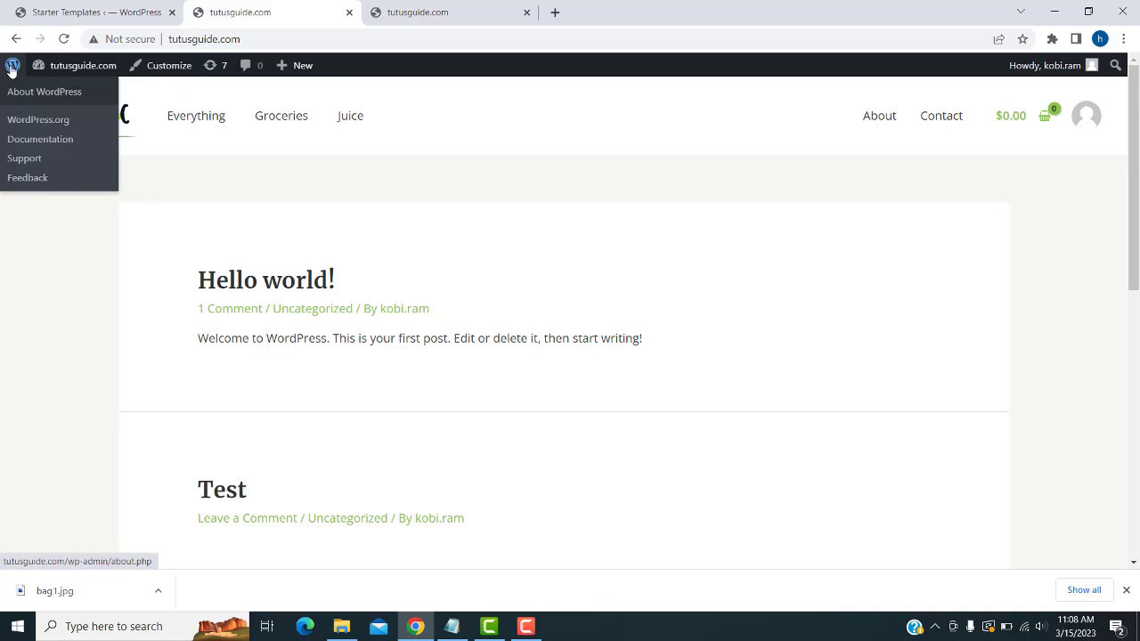
mouse_move(55, 69)
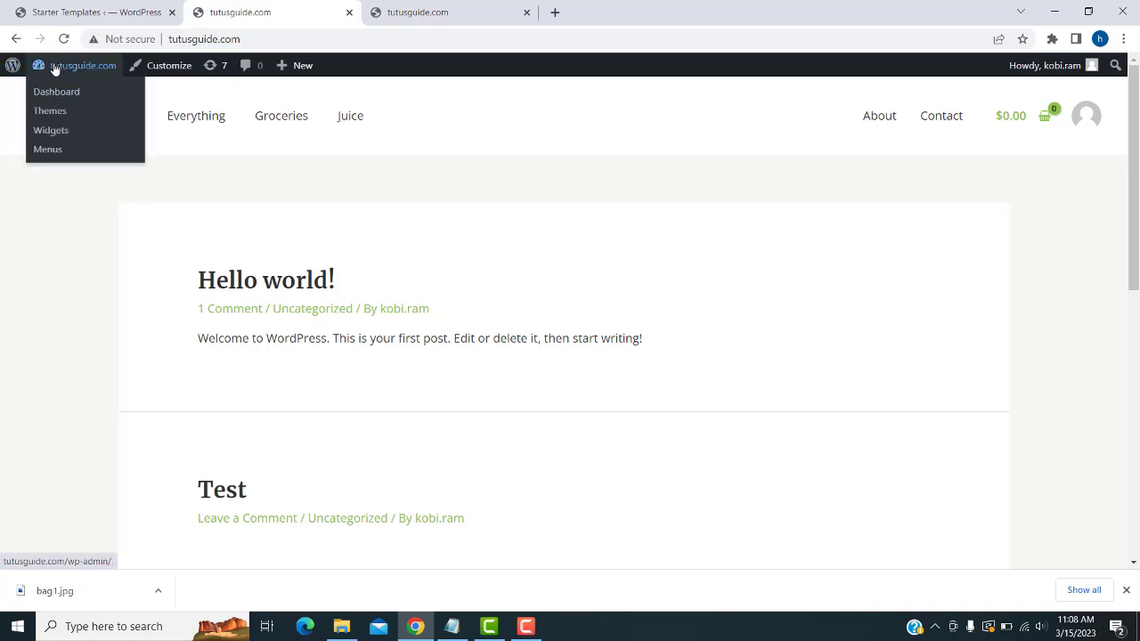
- In Reading settings, choose A static page with Home as the homepage and save
left_click(51, 95)
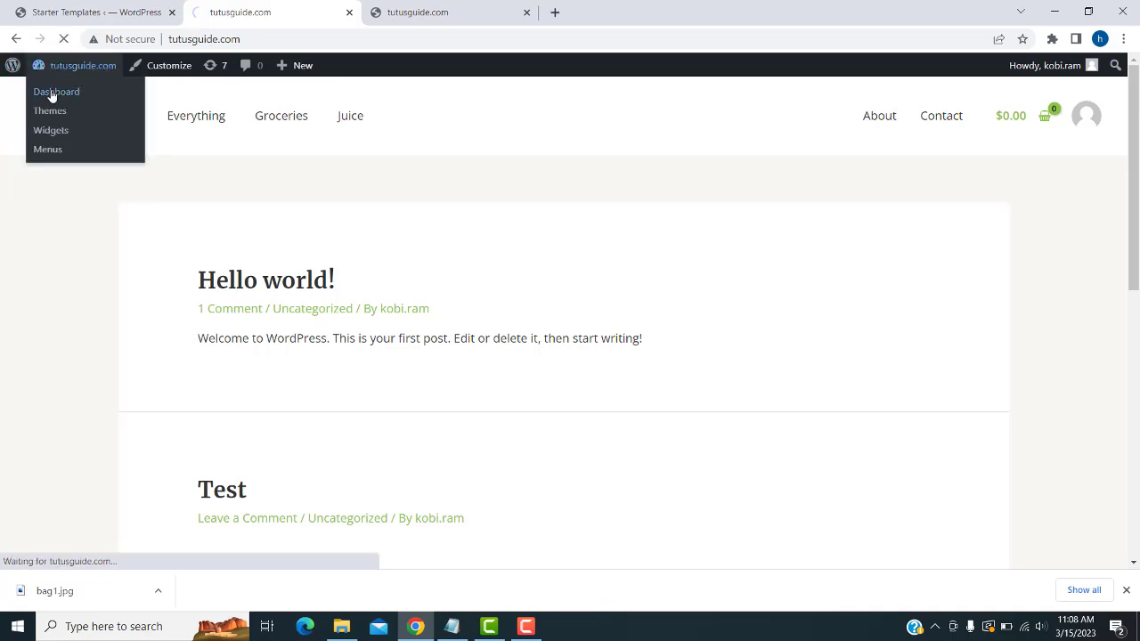
scroll(39, 517, "down", 4)
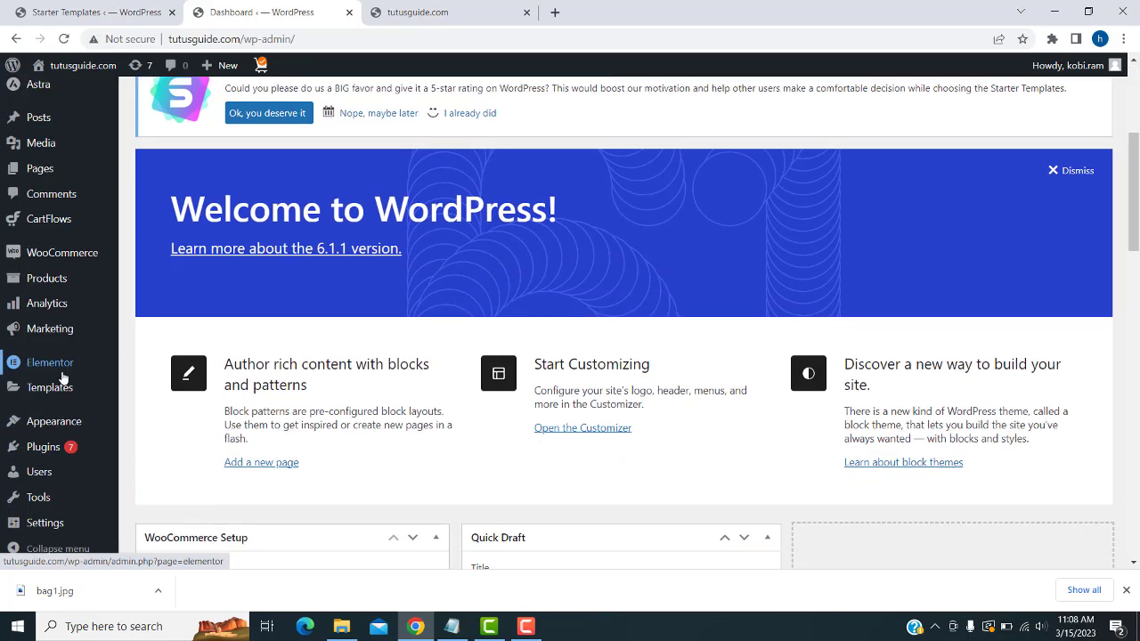
mouse_move(39, 516)
left_click(149, 446)
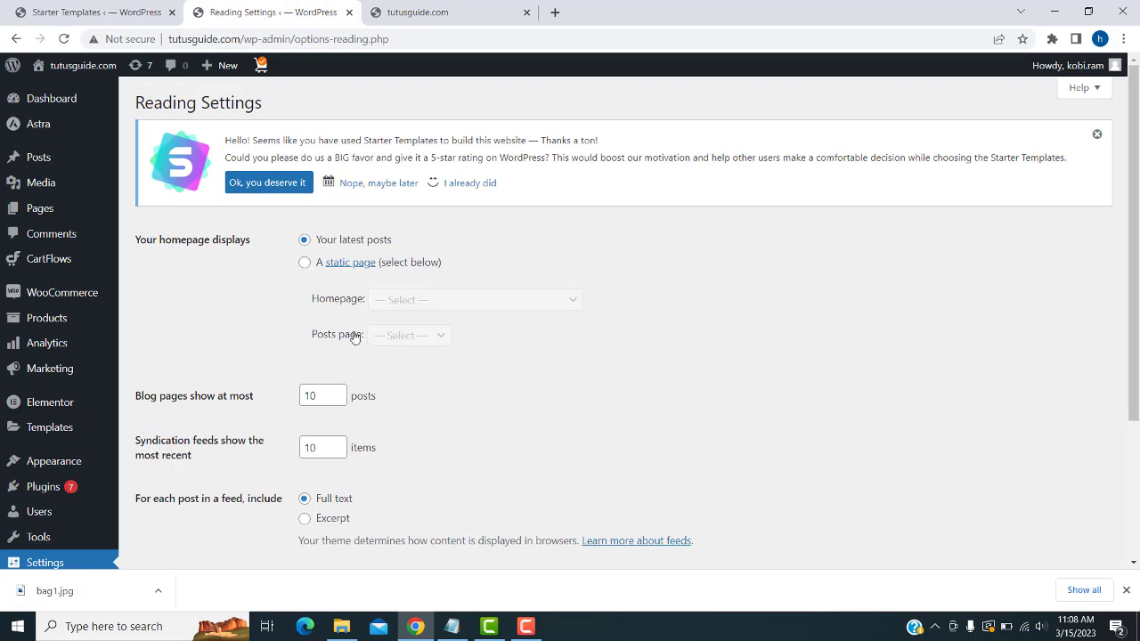
left_click(304, 263)
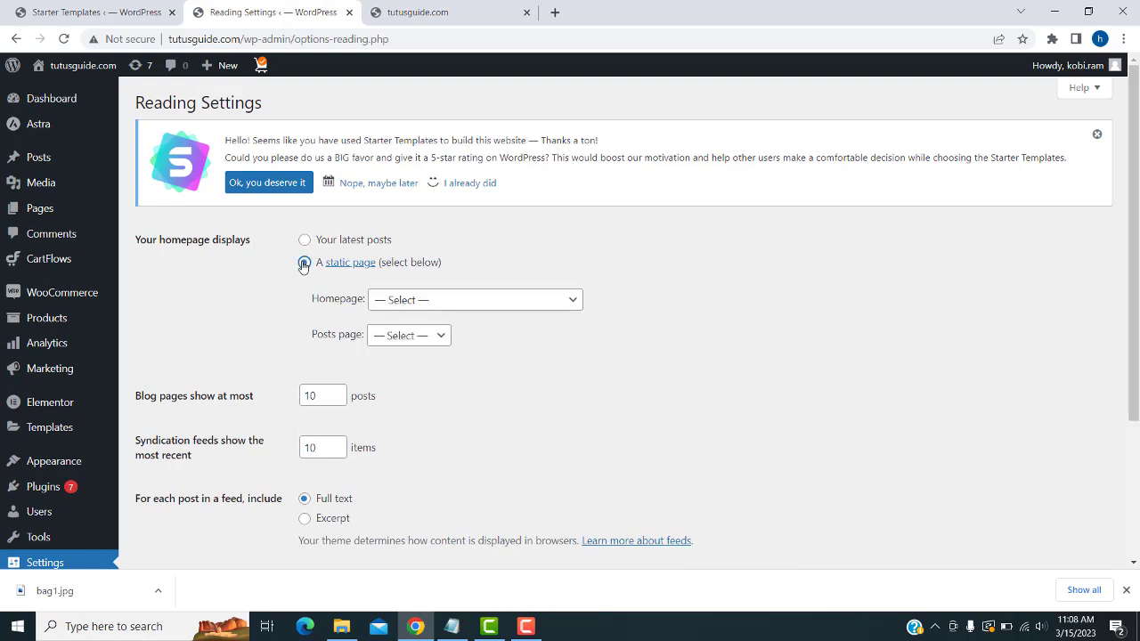
left_click(466, 302)
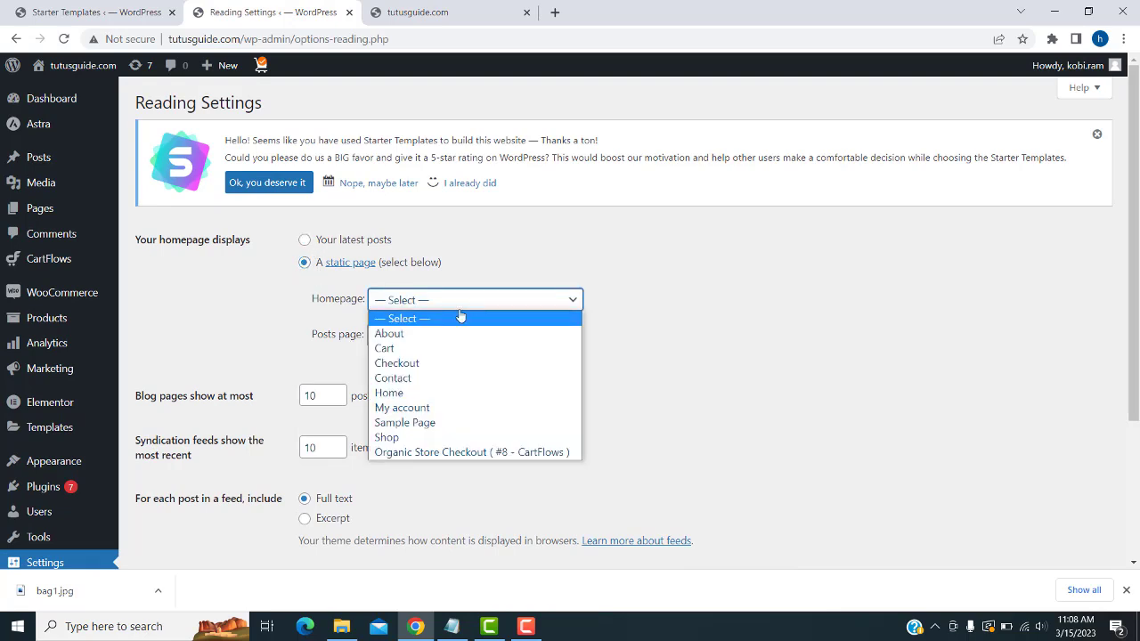
left_click(387, 394)
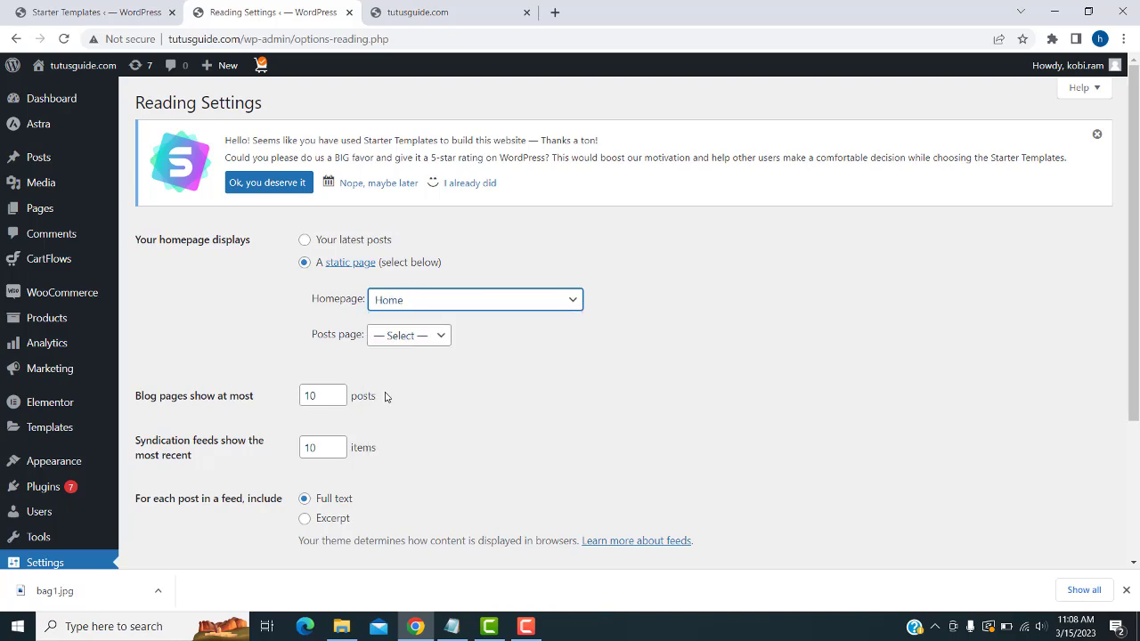
scroll(385, 397, "down", 2)
left_click(176, 501)
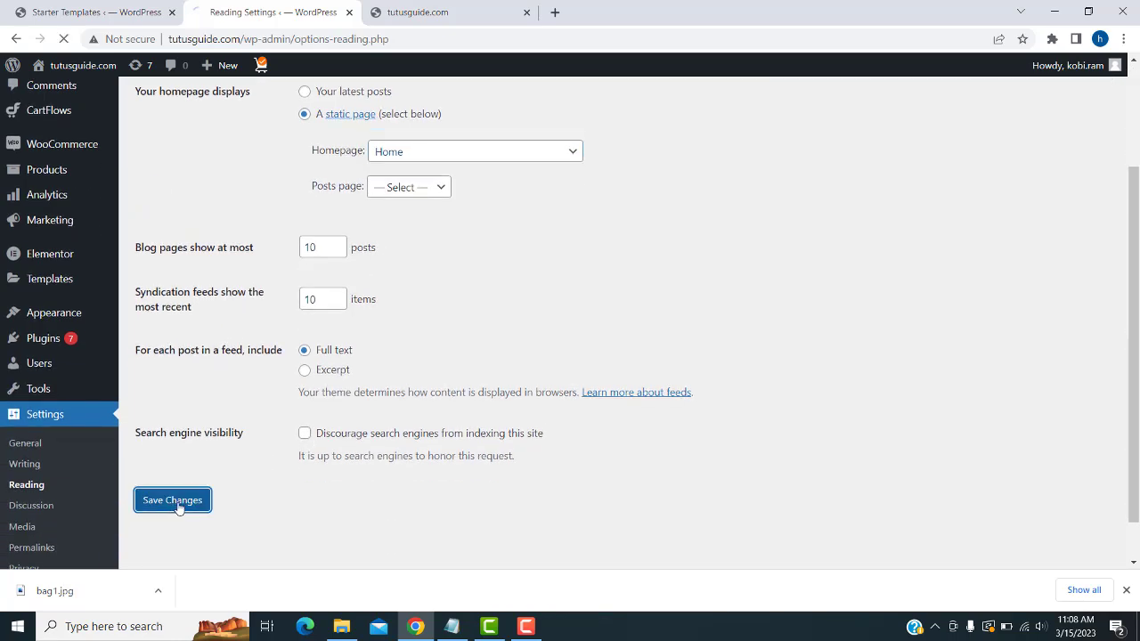
- Reload the live site tab to see the Organic Store homepage and Best Selling Products
left_click(449, 11)
left_click(64, 40)
scroll(539, 271, "down", 3)
scroll(535, 272, "down", 10)
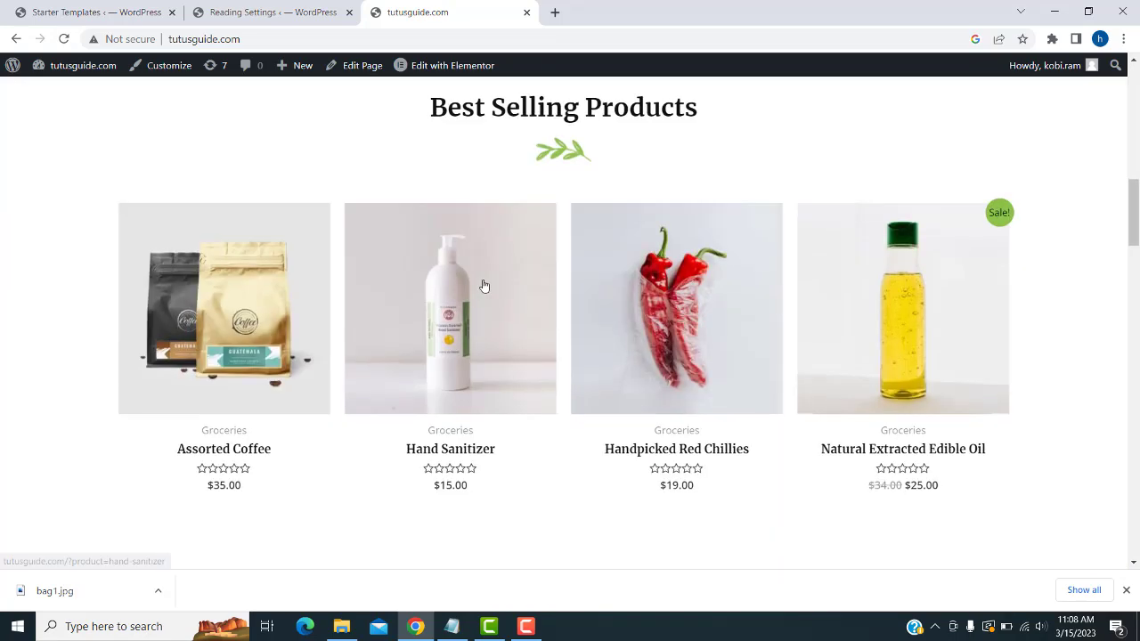
scroll(483, 284, "up", 13)
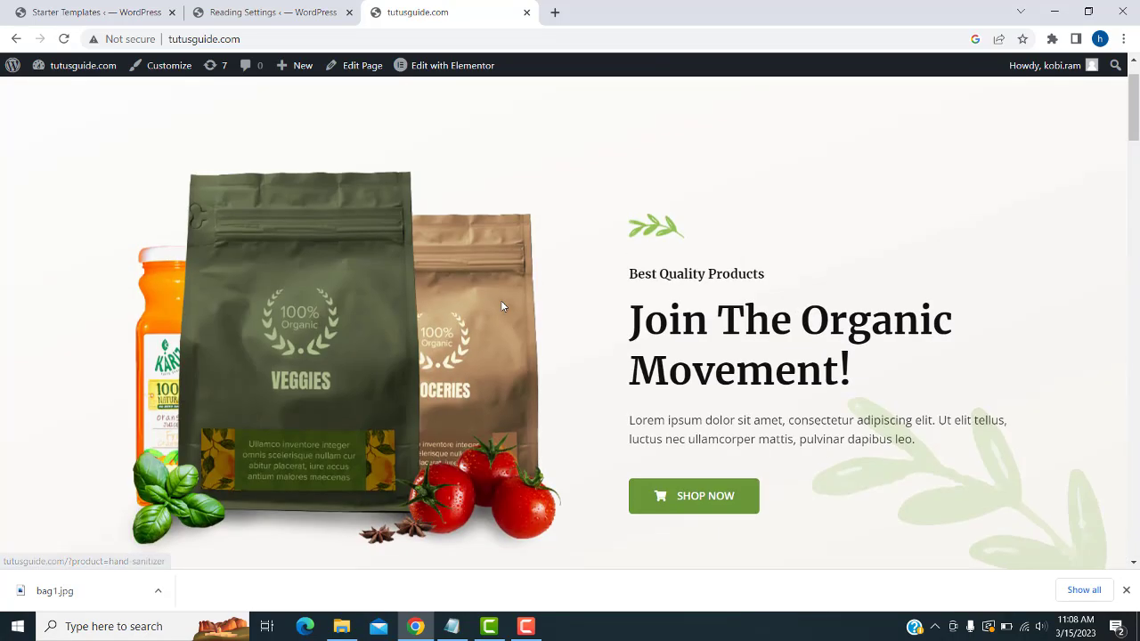
scroll(729, 329, "down", 12)
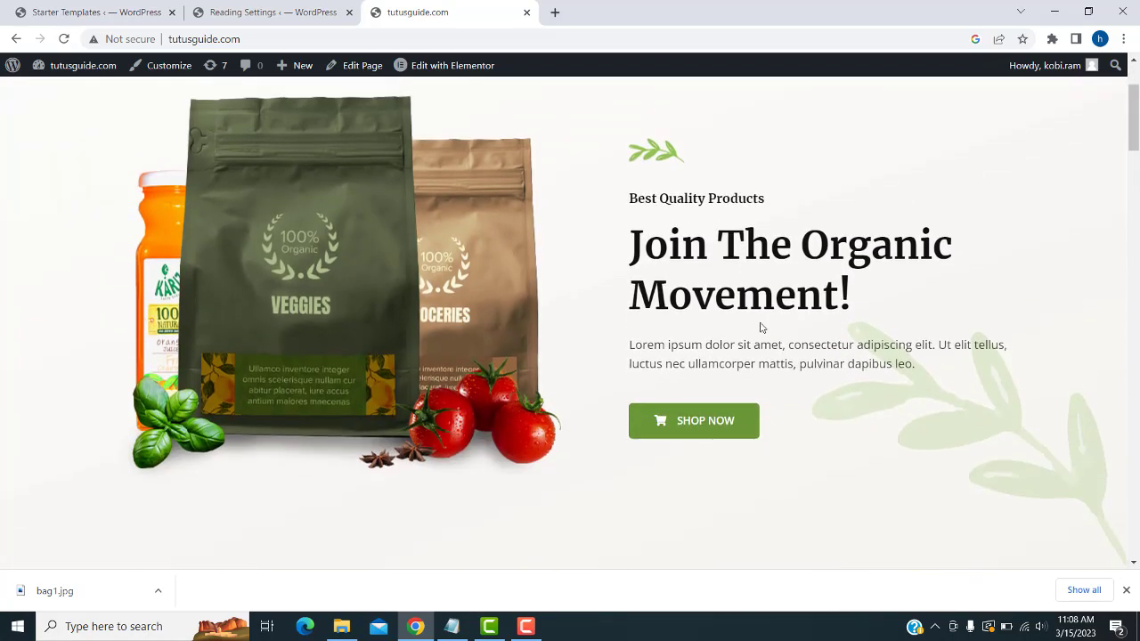
scroll(730, 328, "down", 10)
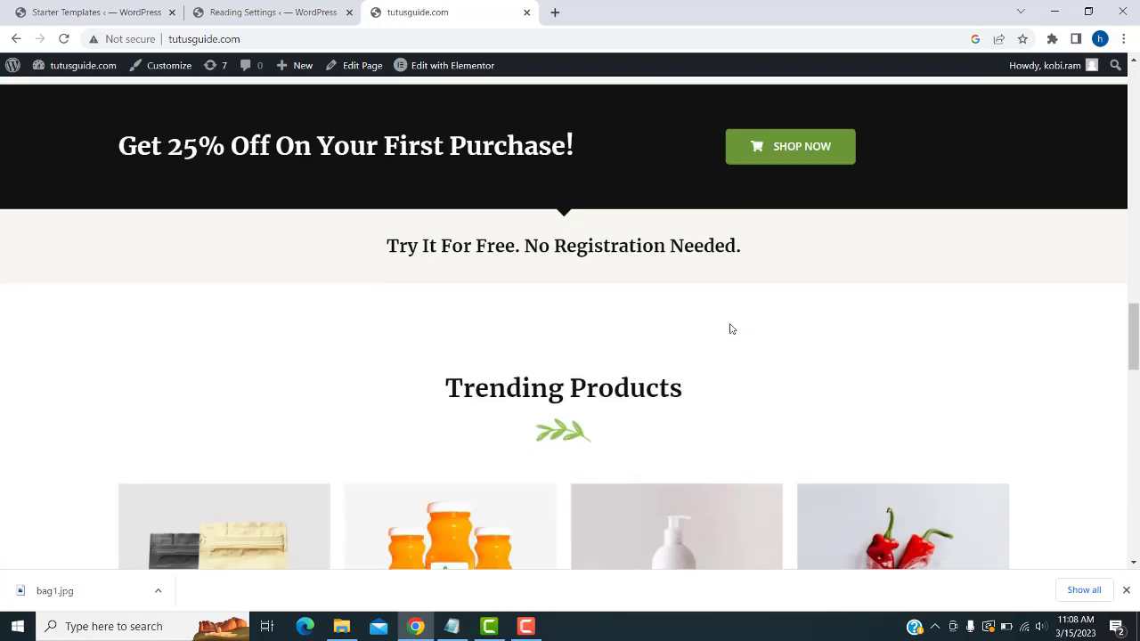
scroll(730, 329, "up", 14)
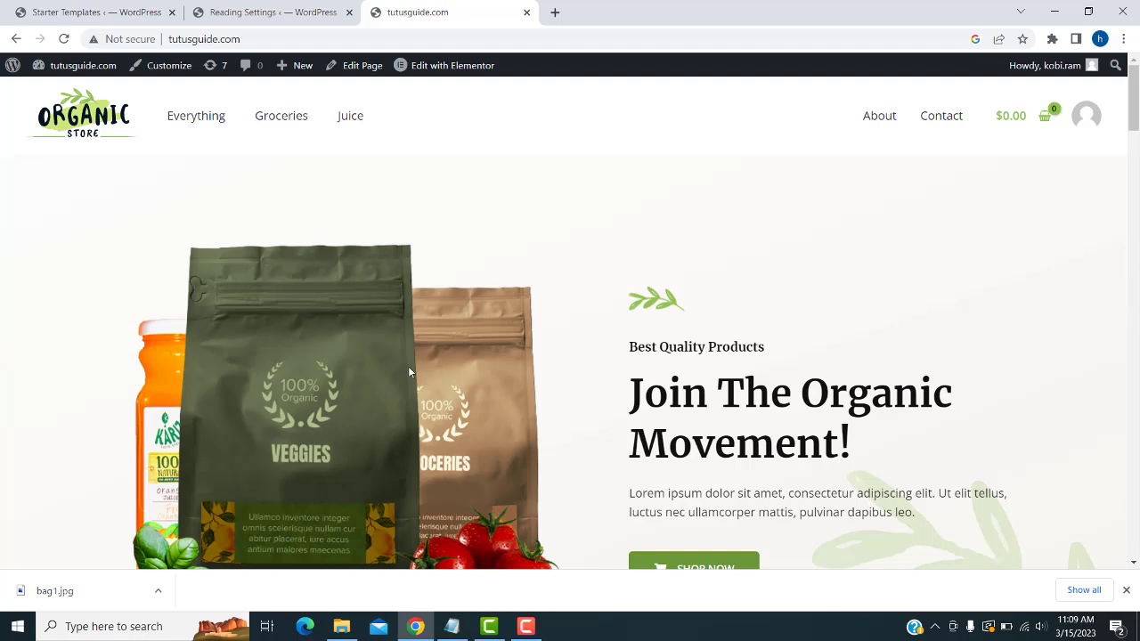
scroll(388, 379, "down", 1)
scroll(381, 369, "up", 1)
- Browse the 12 products under Products > All Products, then start a new product
left_click(296, 10)
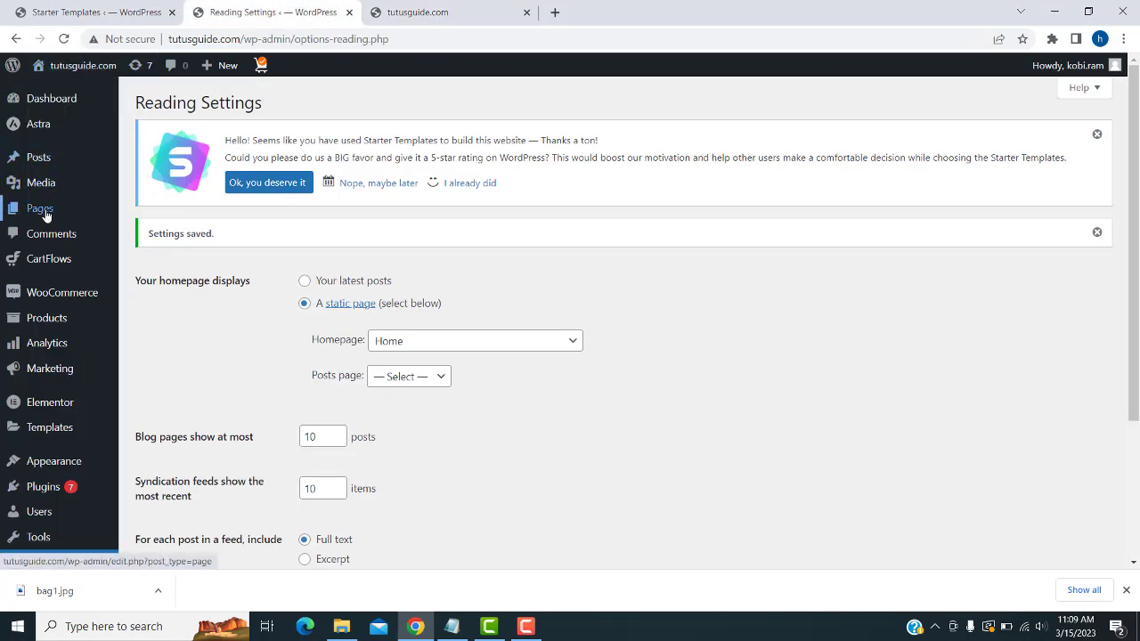
mouse_move(42, 160)
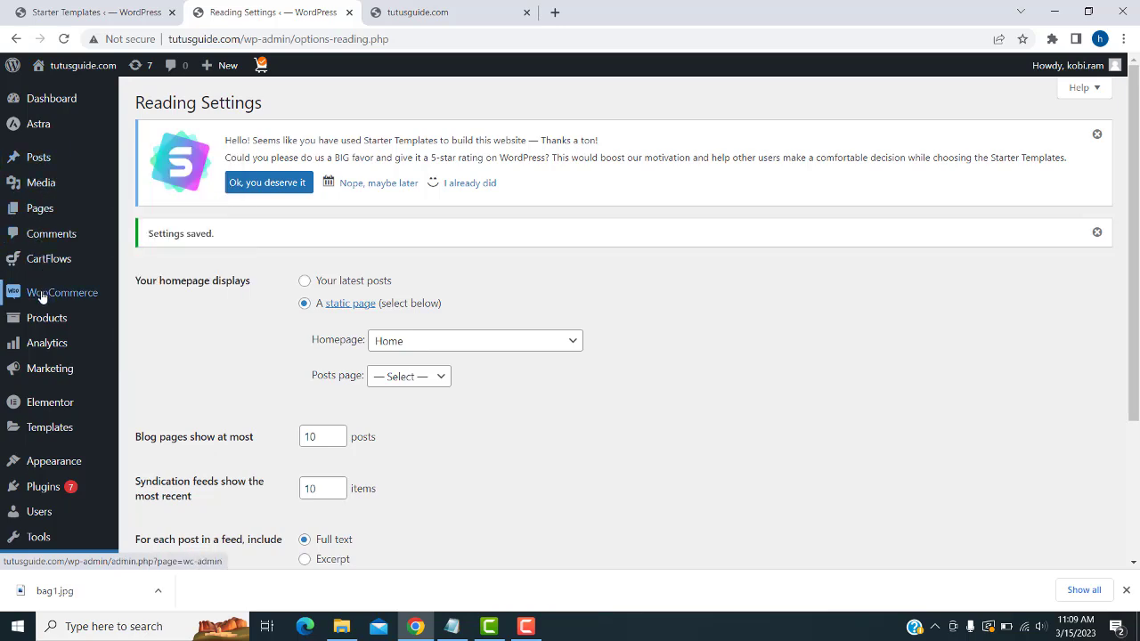
mouse_move(45, 322)
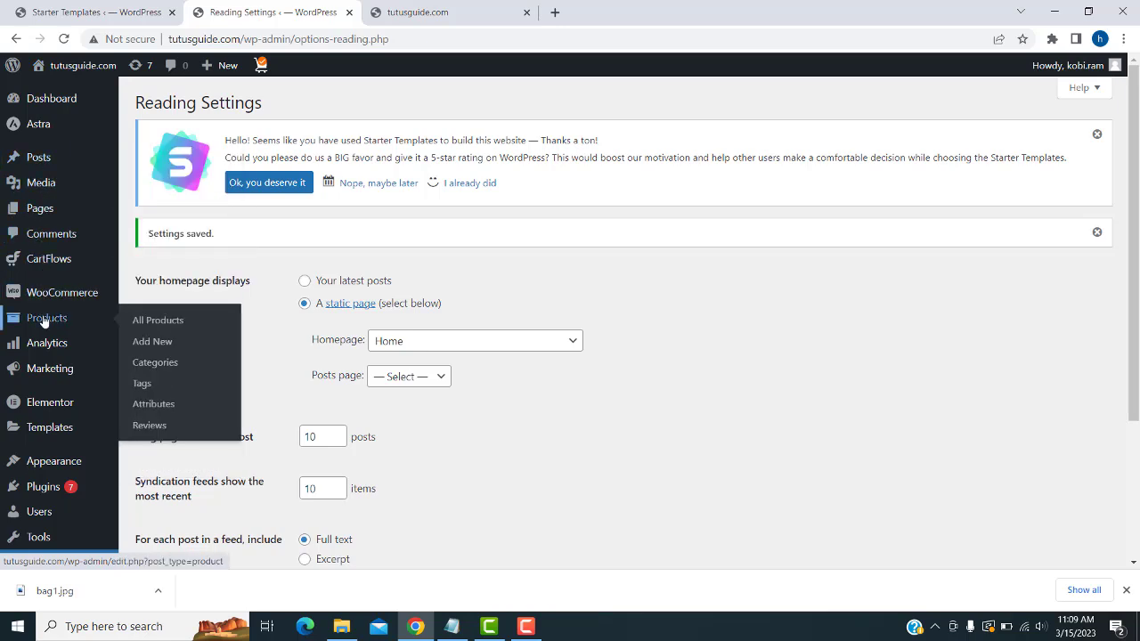
left_click(166, 324)
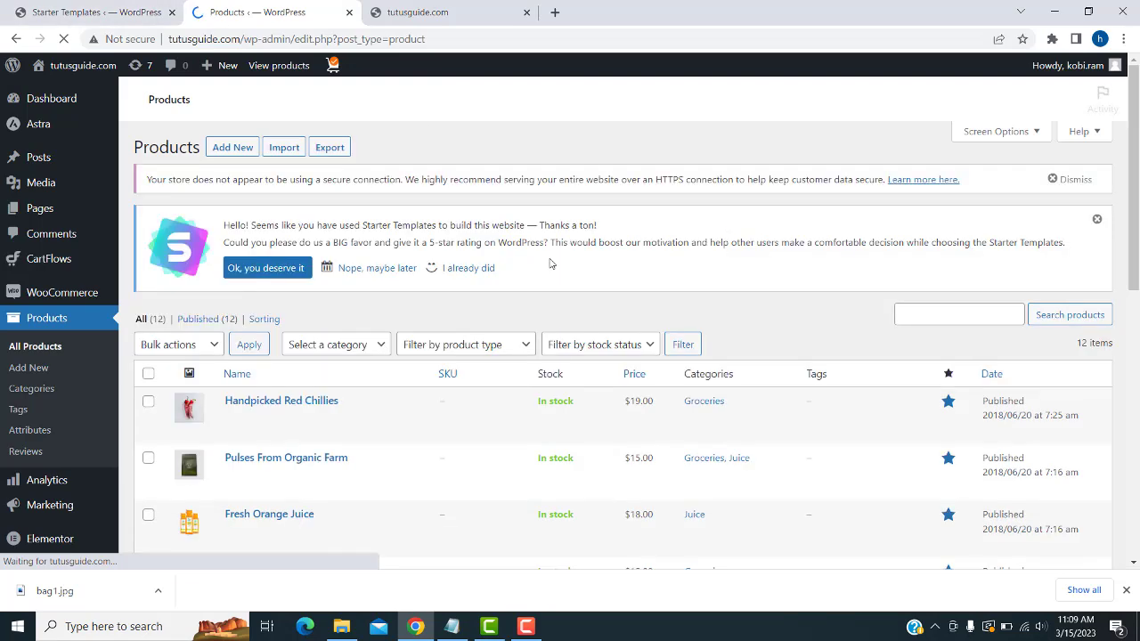
scroll(538, 249, "down", 2)
scroll(538, 248, "down", 4)
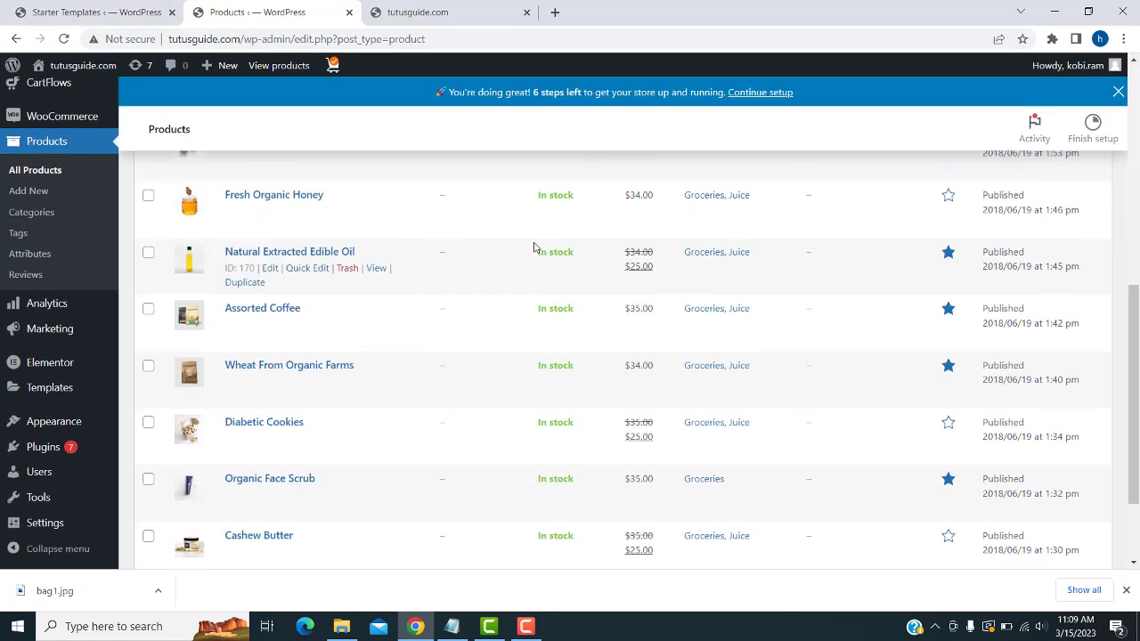
scroll(49, 264, "up", 1)
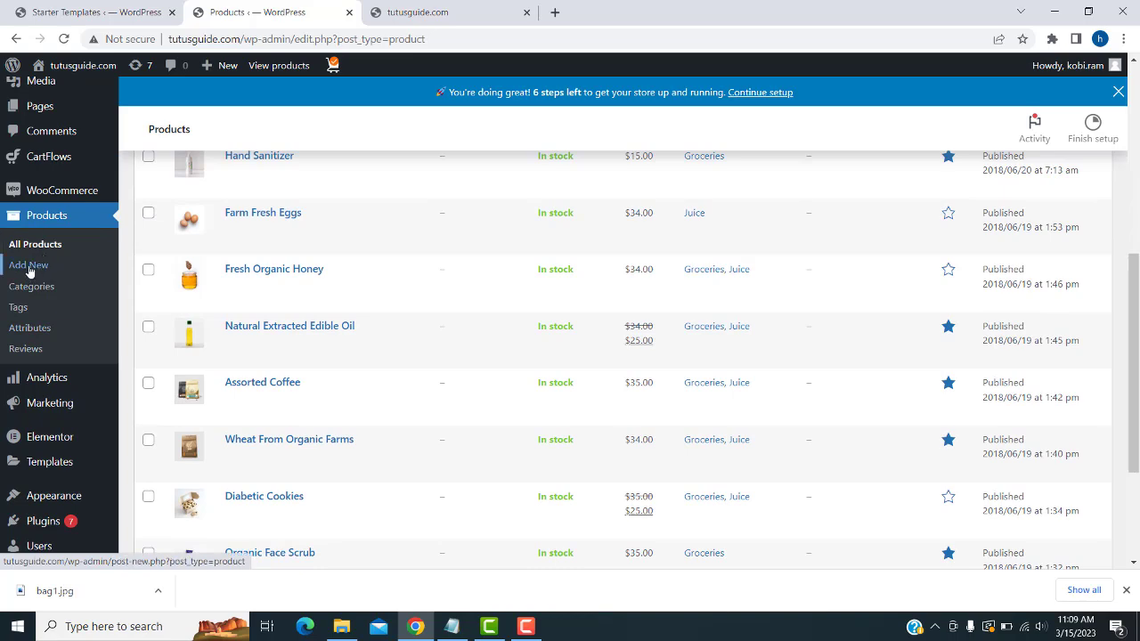
left_click(28, 269)
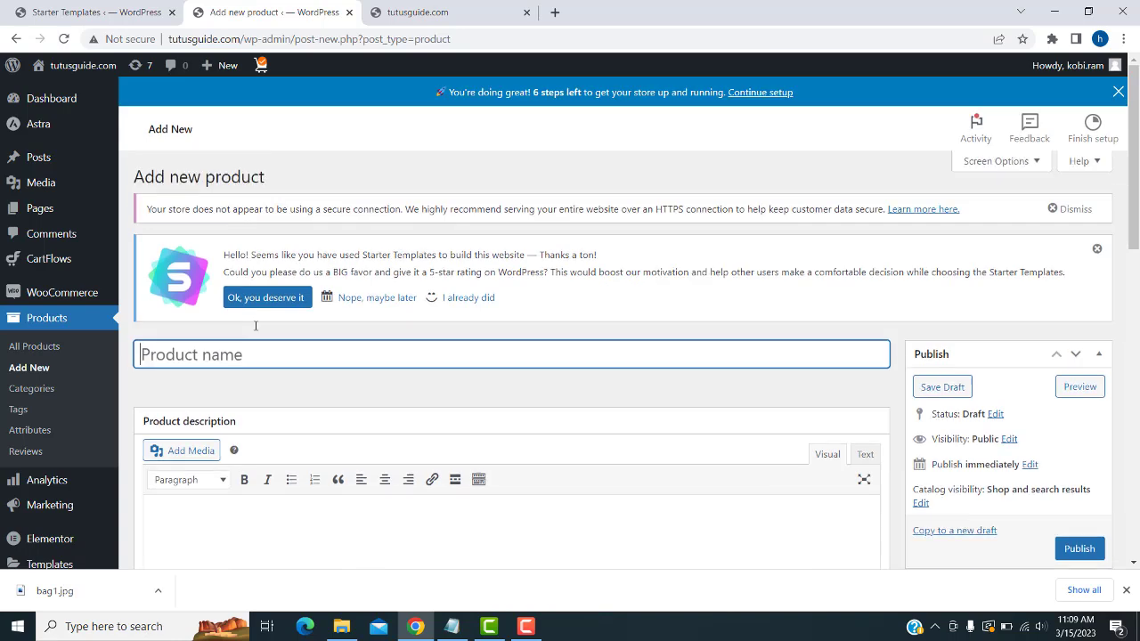
- Paste TONER LONGHORN SAMSUNG MLT-D111S from the notes as the product name
scroll(249, 344, "down", 2)
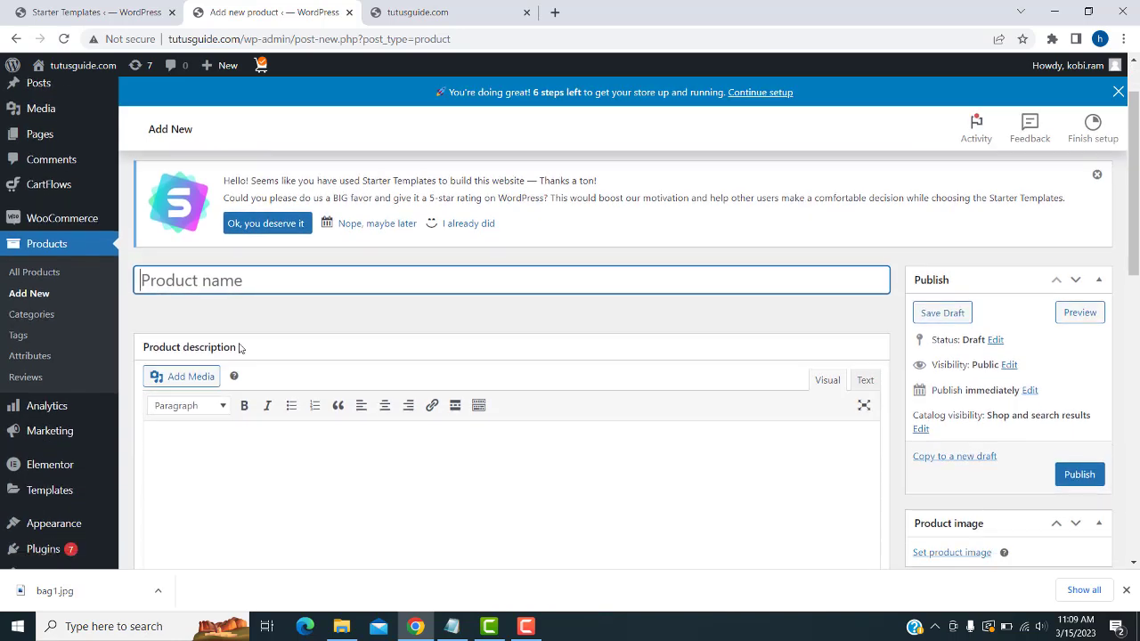
left_click(451, 626)
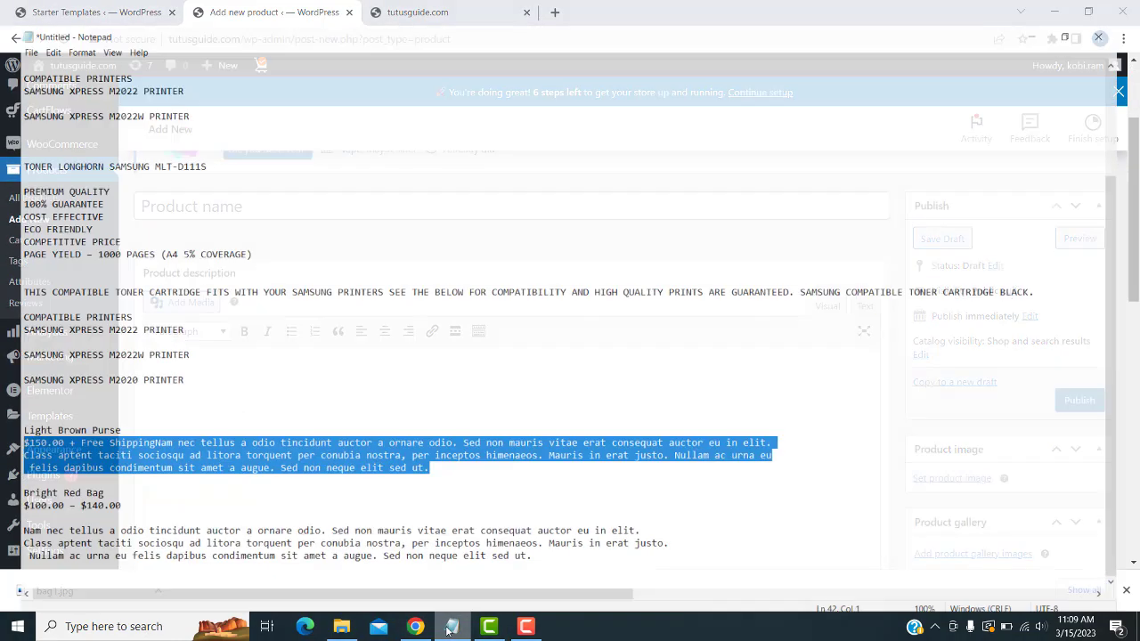
scroll(120, 91, "up", 4)
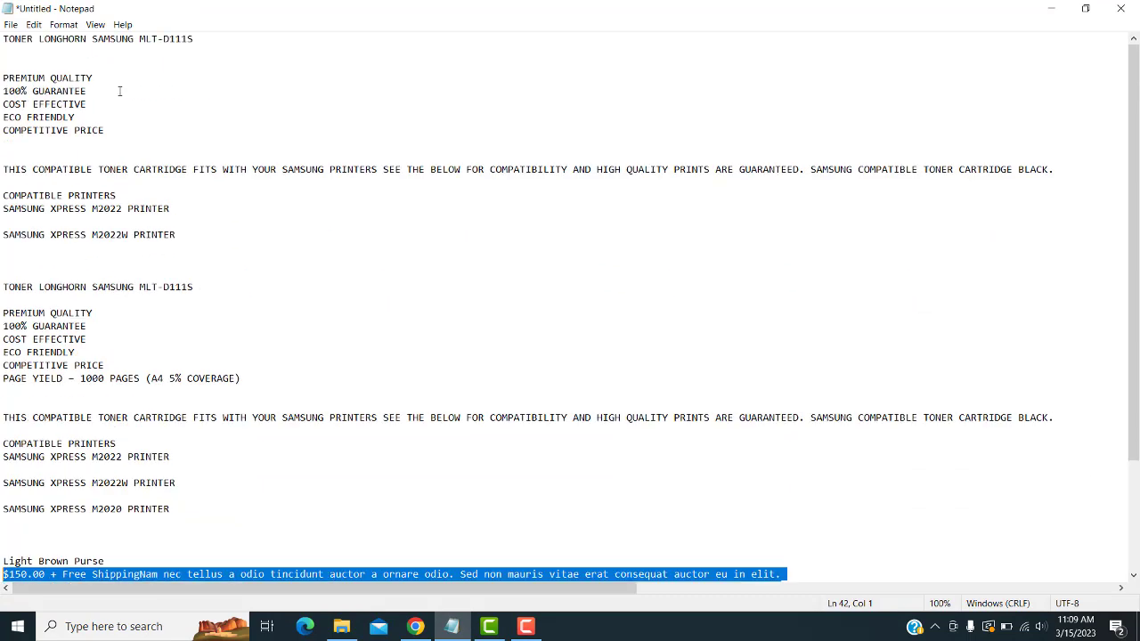
triple_click(208, 41)
key("ctrl+c")
left_click(1050, 8)
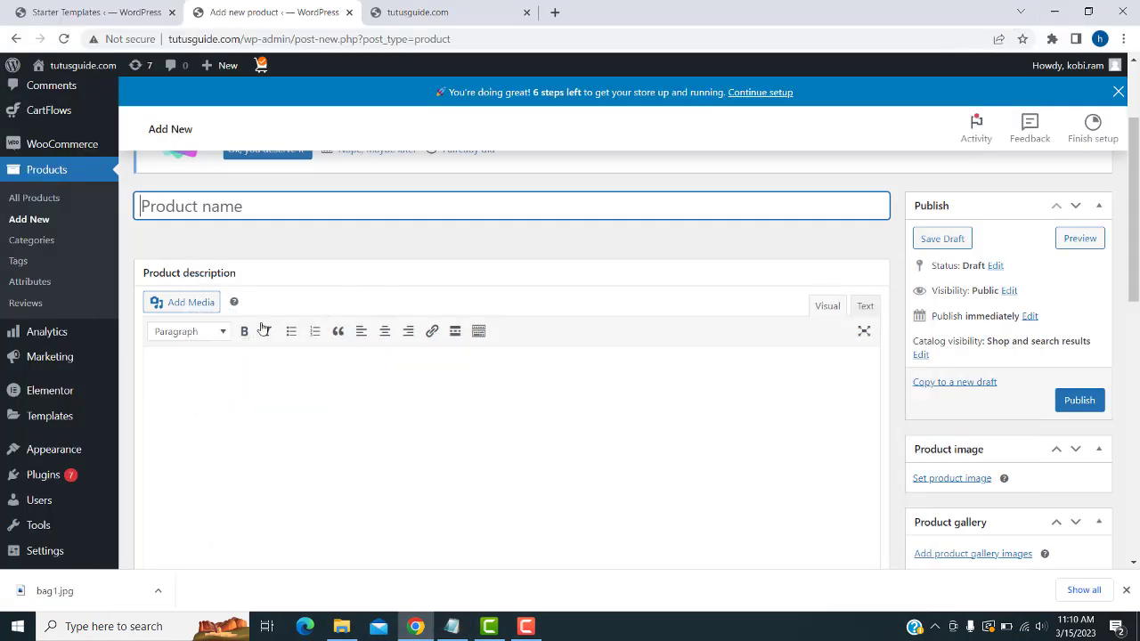
key("ctrl+v")
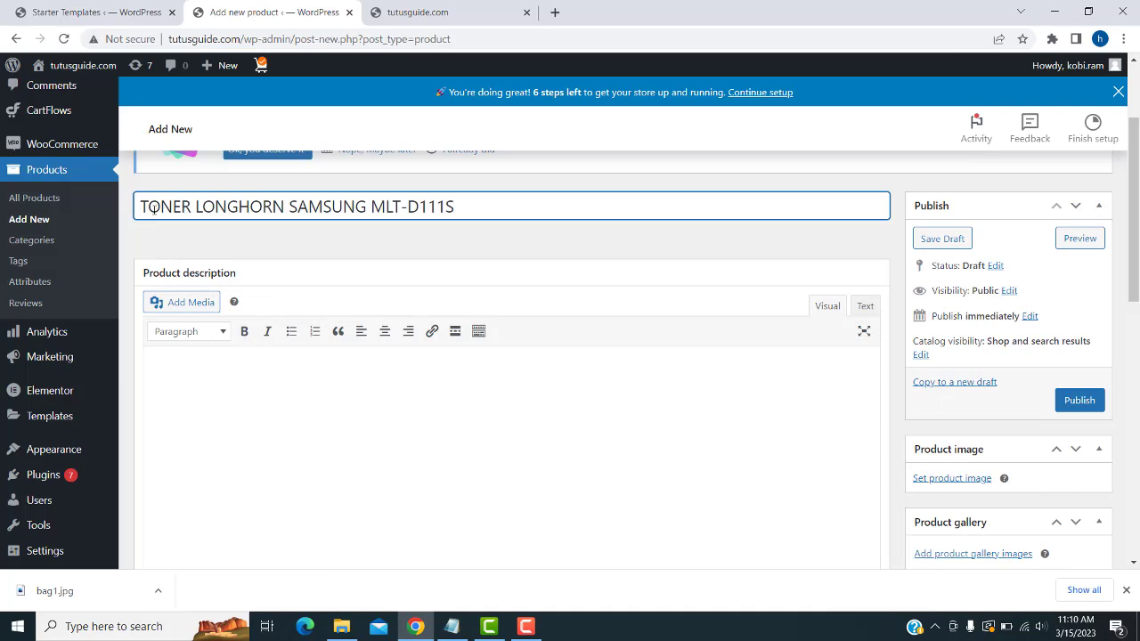
- Paste the five feature lines, starting with PREMIUM QUALITY, into the product short description
left_click(389, 372)
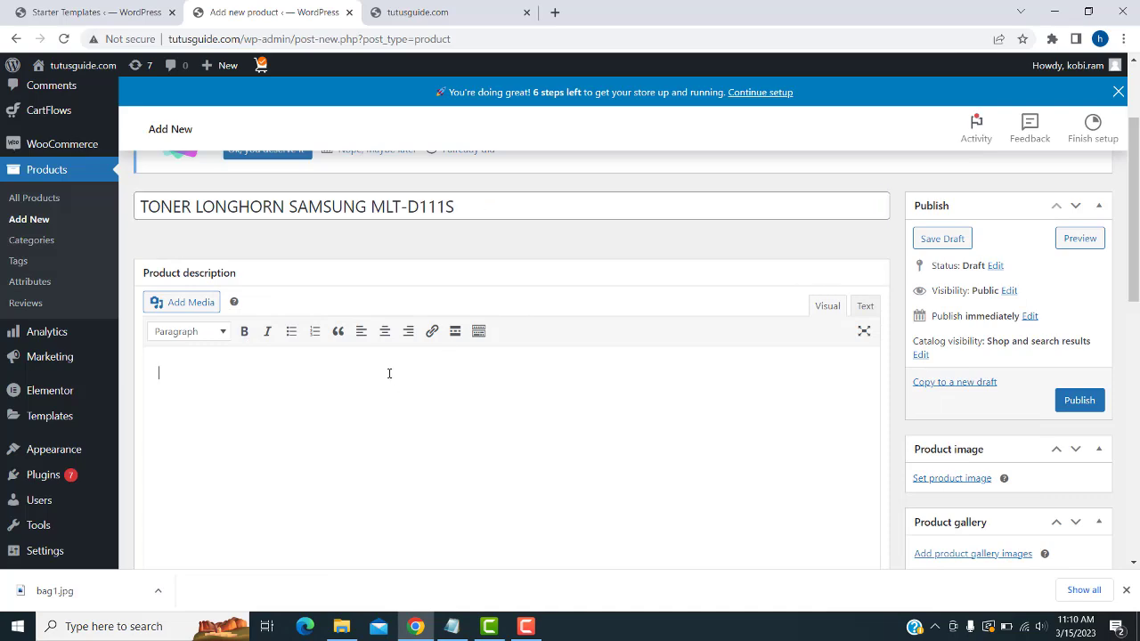
left_click(451, 626)
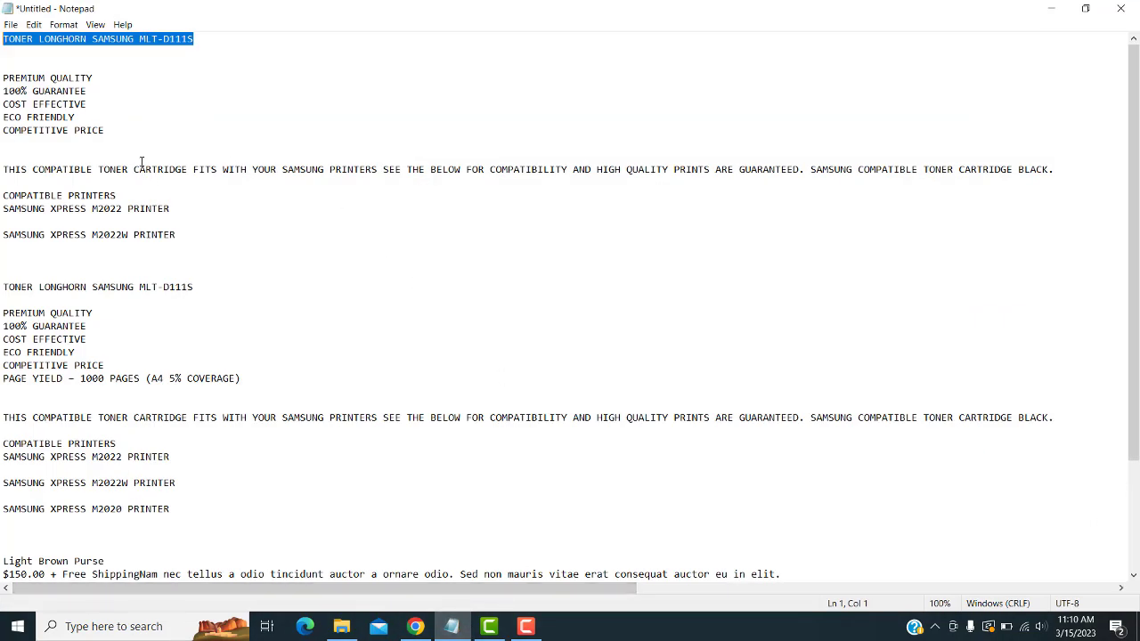
left_click(181, 243)
left_click(178, 236)
left_click_drag(119, 138, 2, 64)
key("ctrl+c")
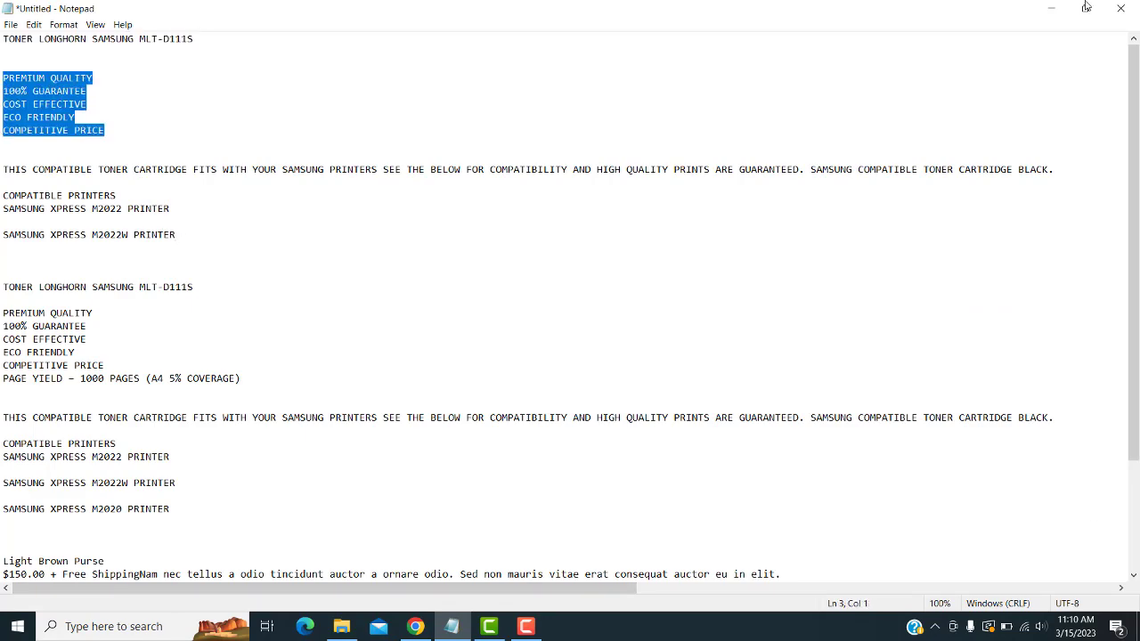
left_click(1084, 9)
left_click(283, 481)
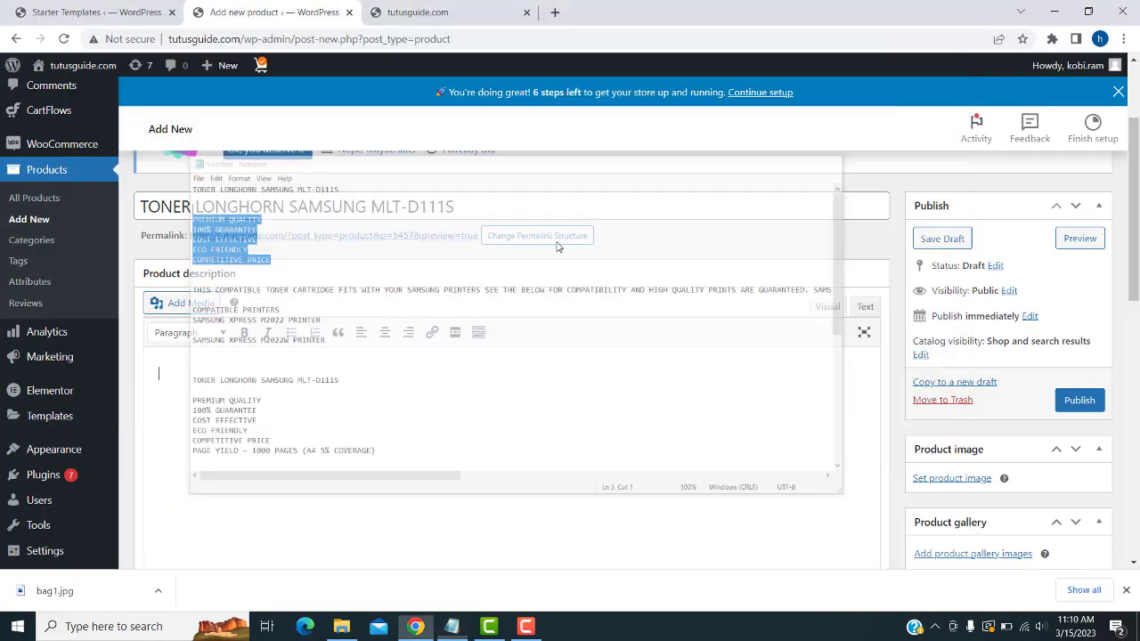
scroll(372, 450, "down", 10)
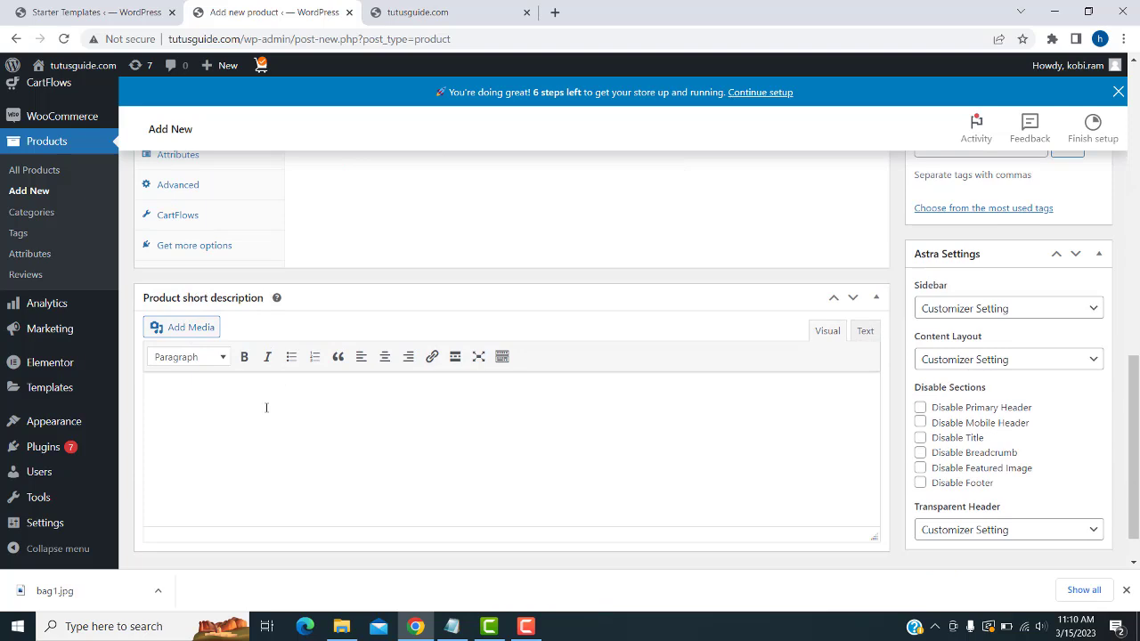
key("ctrl+v")
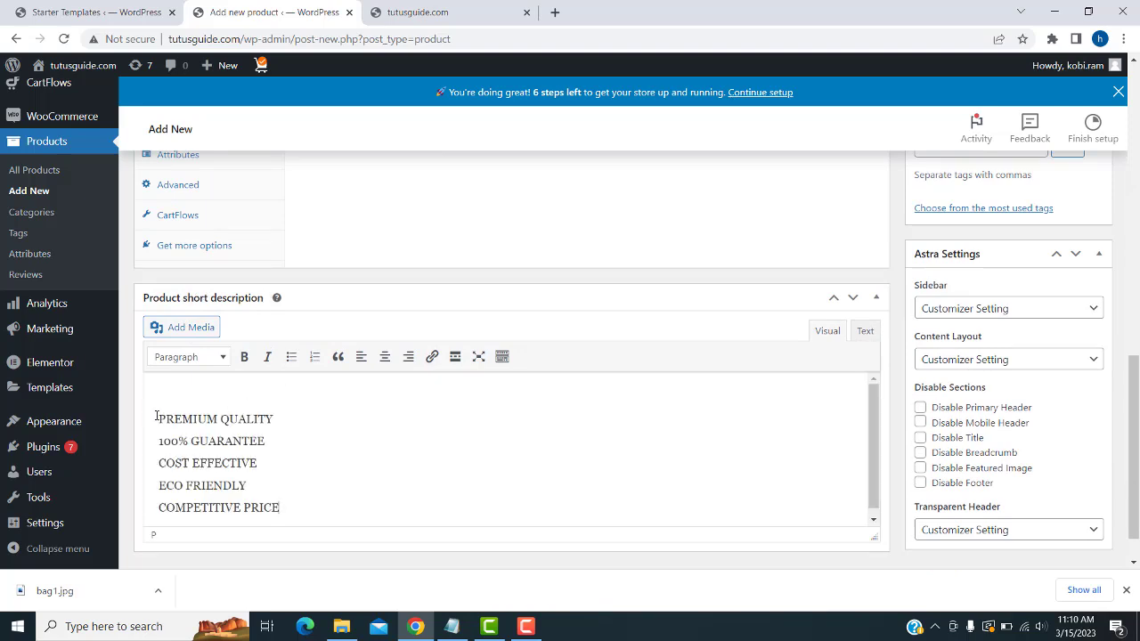
key("BackSpace")
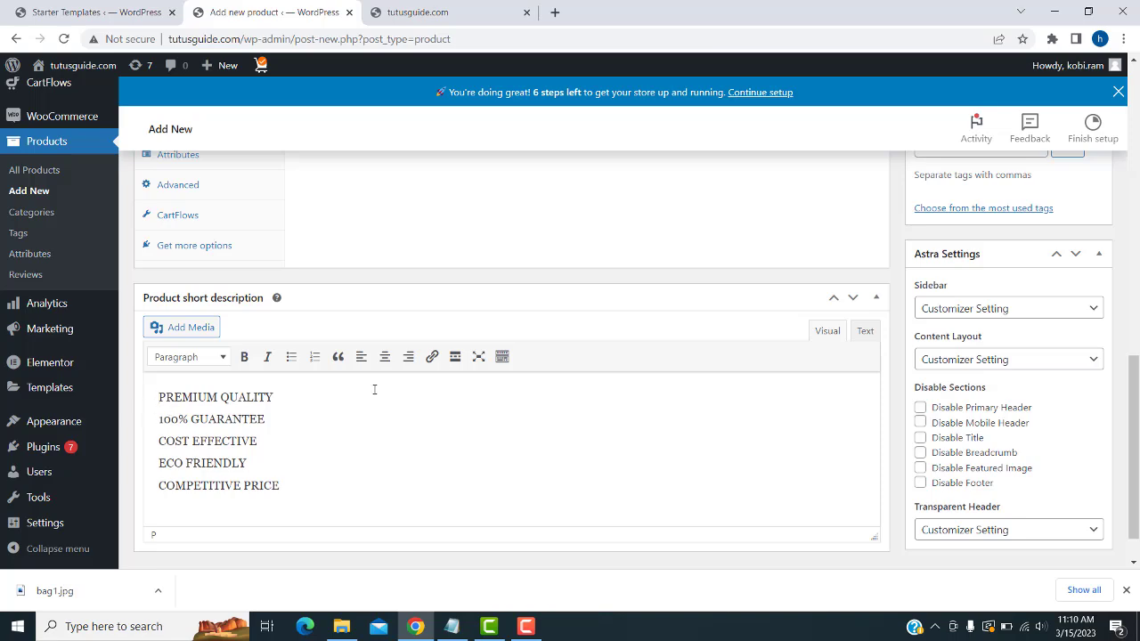
scroll(374, 389, "up", 10)
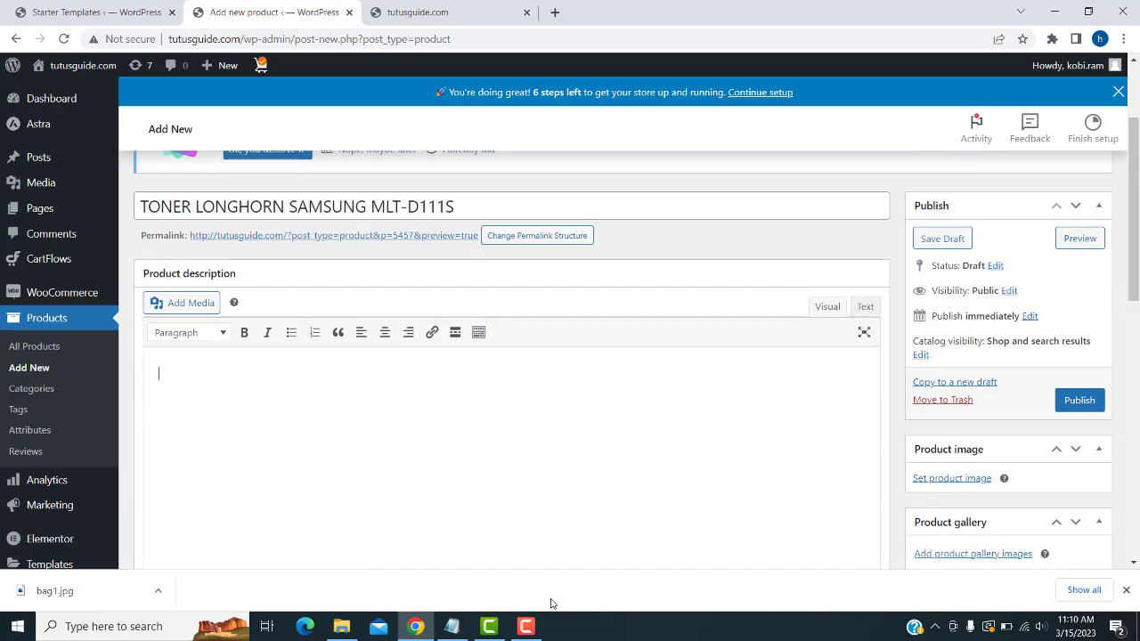
- Paste the compatibility paragraph and Samsung printer list into the product description
left_click(451, 626)
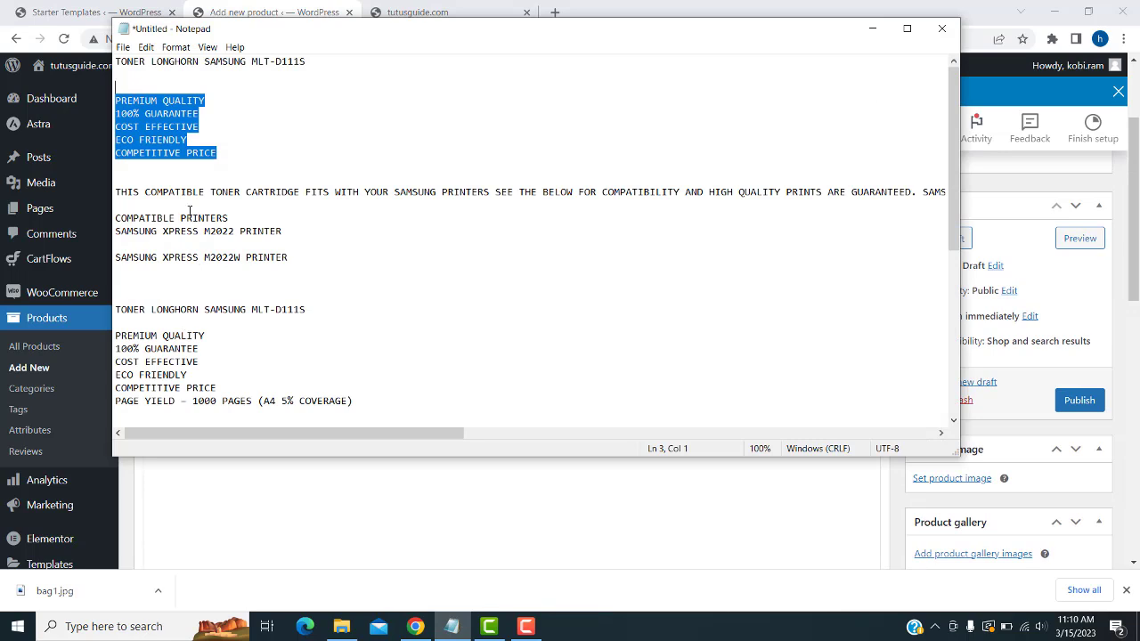
left_click_drag(307, 260, 115, 191)
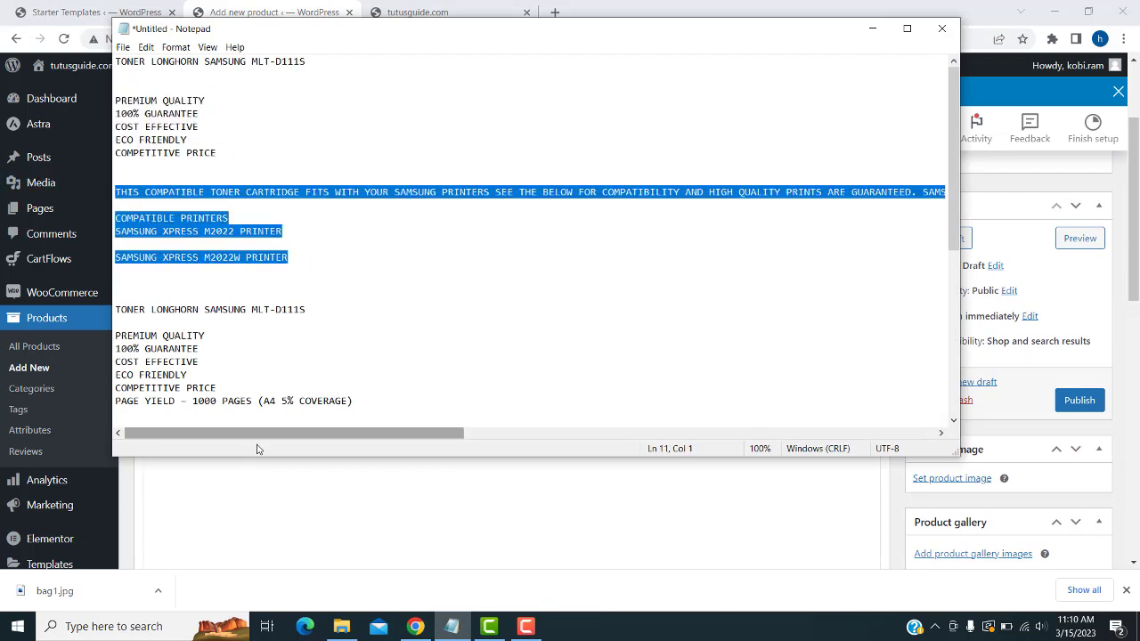
left_click(241, 476)
type("THIS COMPATIBLE TONER CARTRIDGE FITS WITH YOUR SAMSUNG PRINTERS SEE THE BELOW FOR COMPATIBILITY AND HIGH QUALITY PRINTS ARE GUARANTEED. SAMSUNG COMPATIBLE TONER CARTRIDGE BLACK.  COMPATIBLE PRINTERS SAMSUNG XPRESS M2022 PRINTER  SAMSUNG XPRESS M2022W PRINTER")
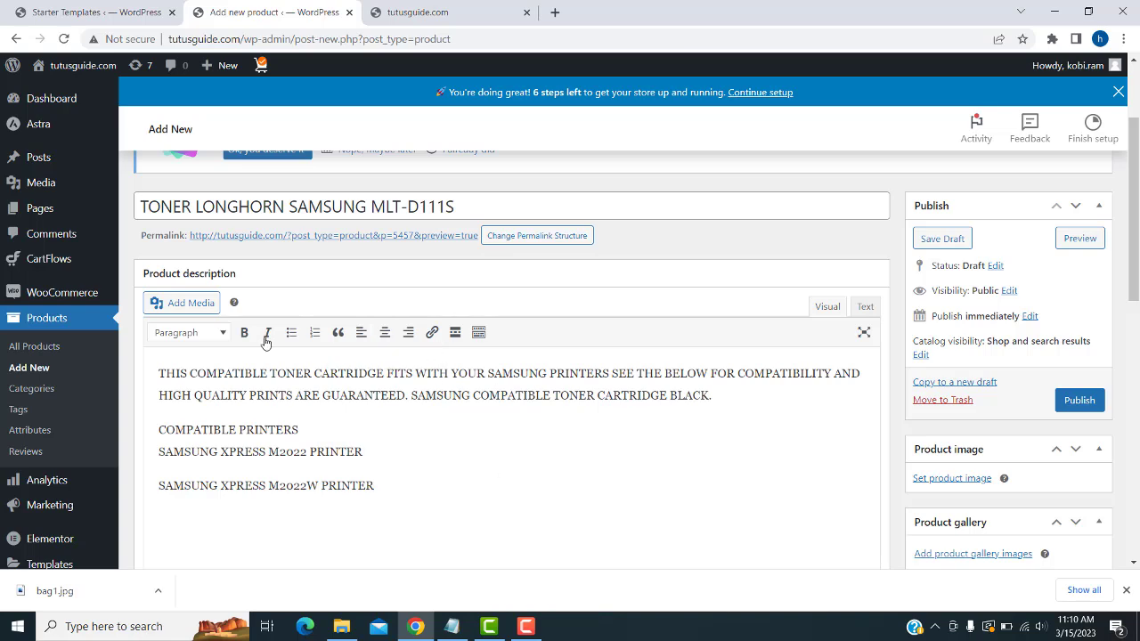
scroll(425, 445, "down", 1)
- Enter a regular price of 3000 and a sale price of 2300 under Product data
scroll(424, 445, "down", 7)
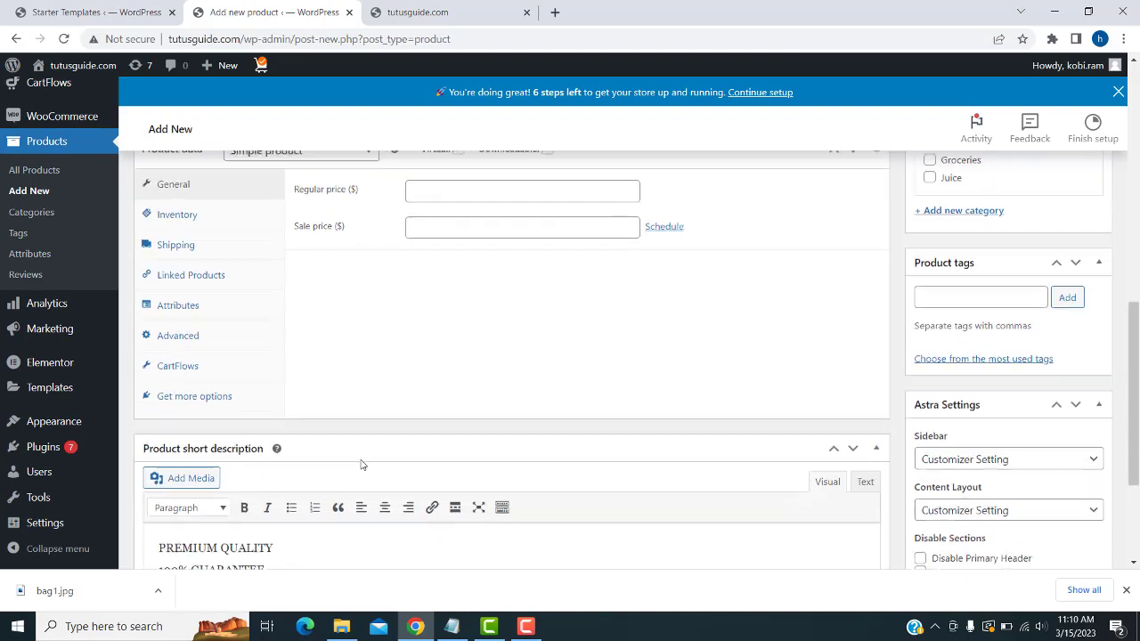
scroll(268, 457, "up", 8)
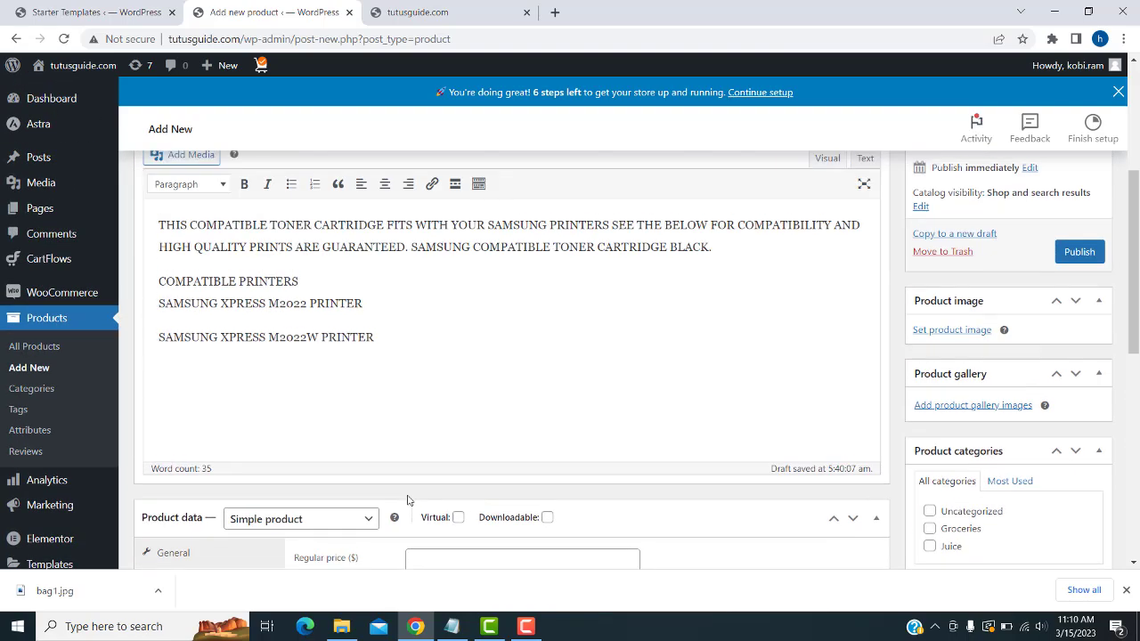
scroll(350, 295, "down", 6)
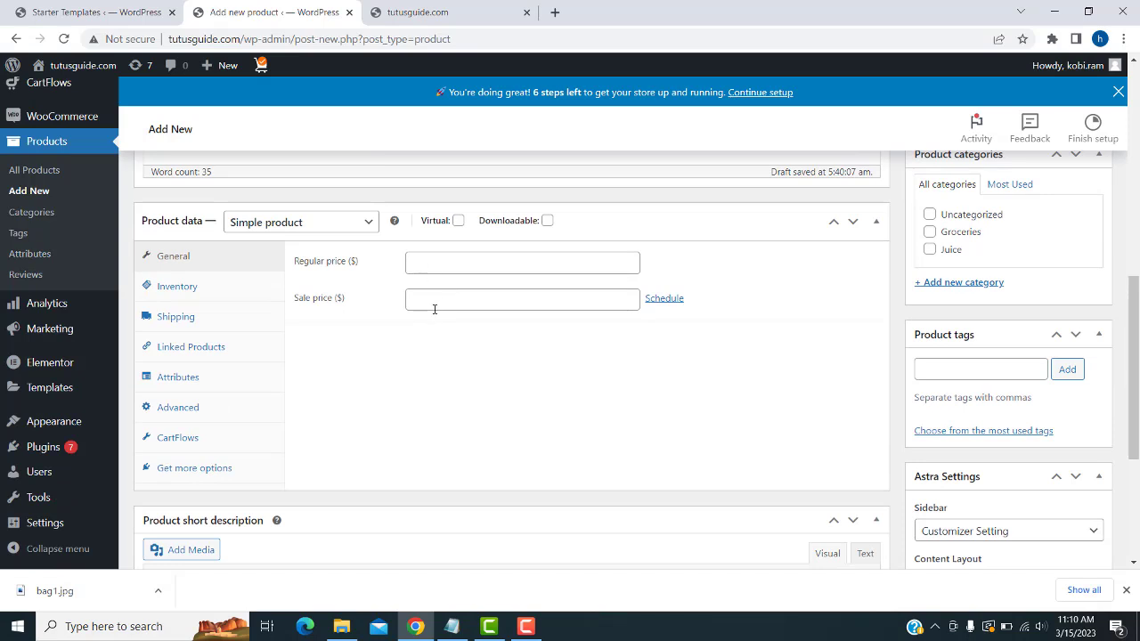
left_click(429, 304)
left_click(427, 267)
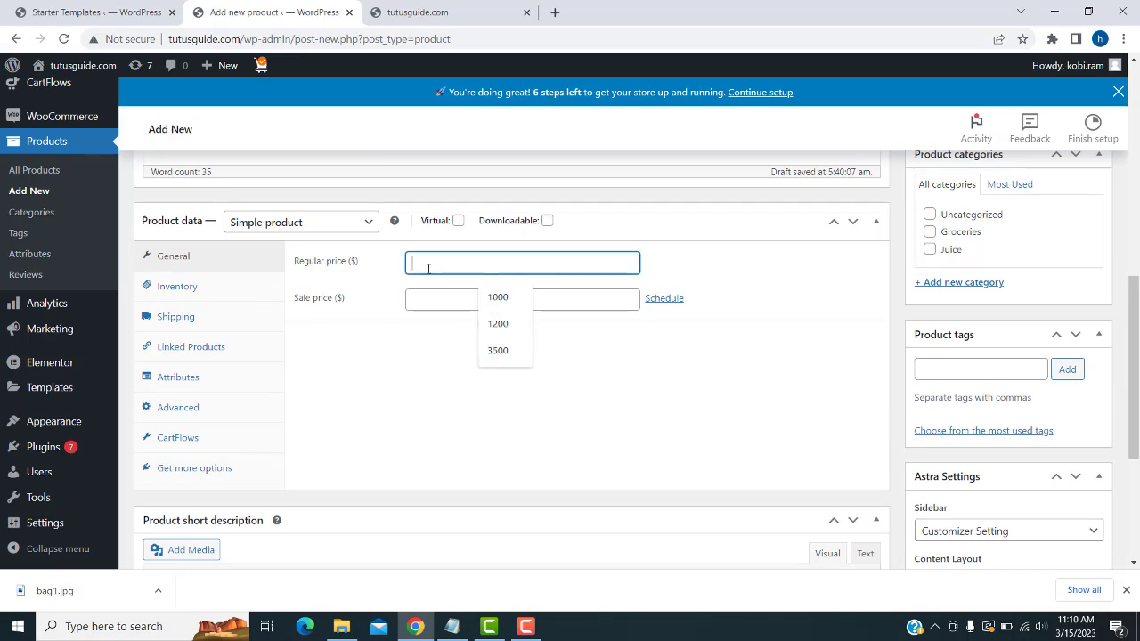
type("3000")
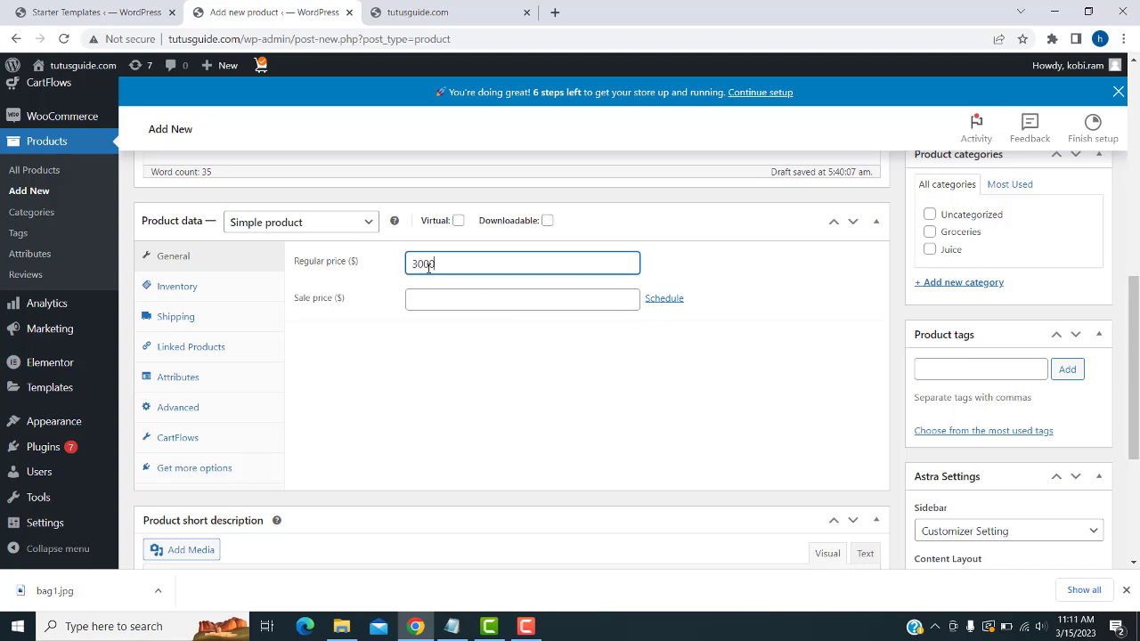
left_click(411, 298)
type("2")
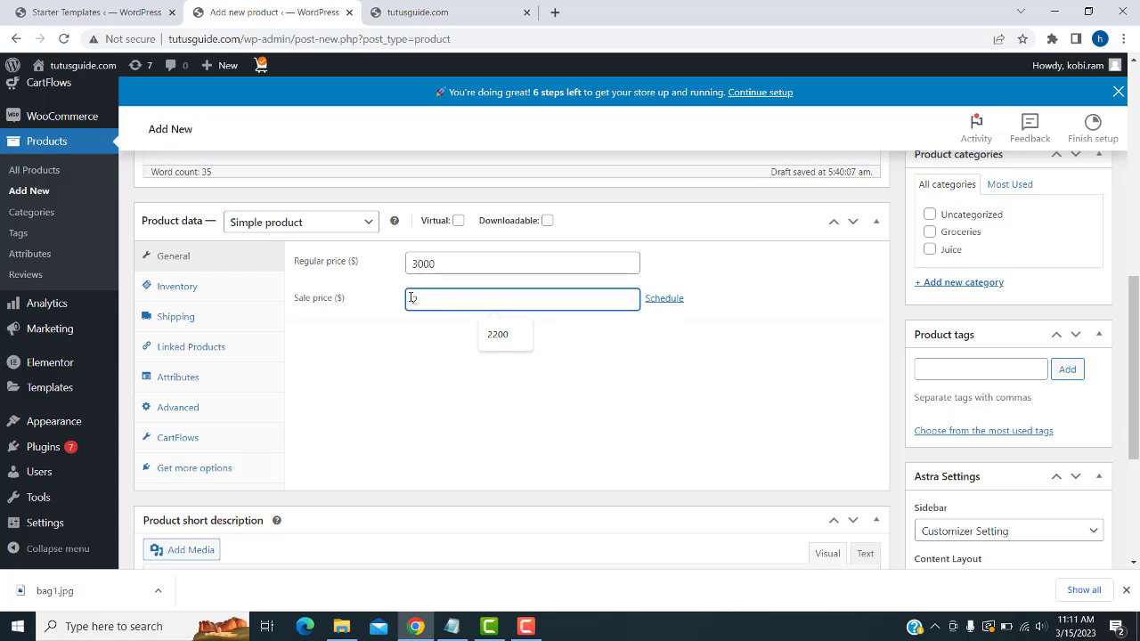
type("300")
key("shift+Tab")
left_click(439, 368)
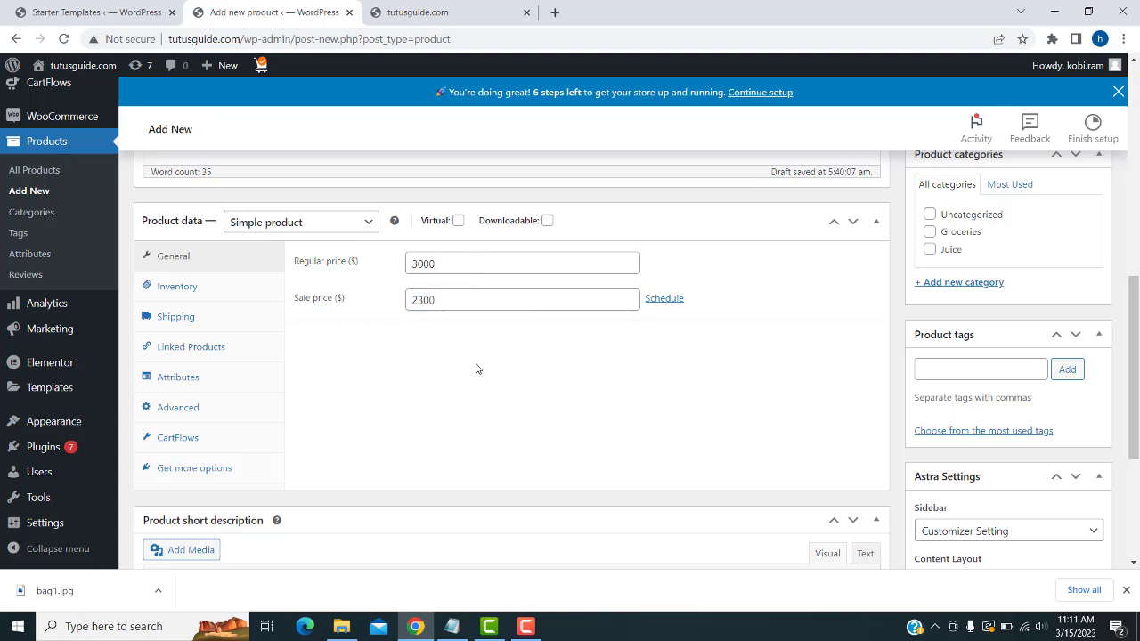
scroll(1000, 414, "up", 2)
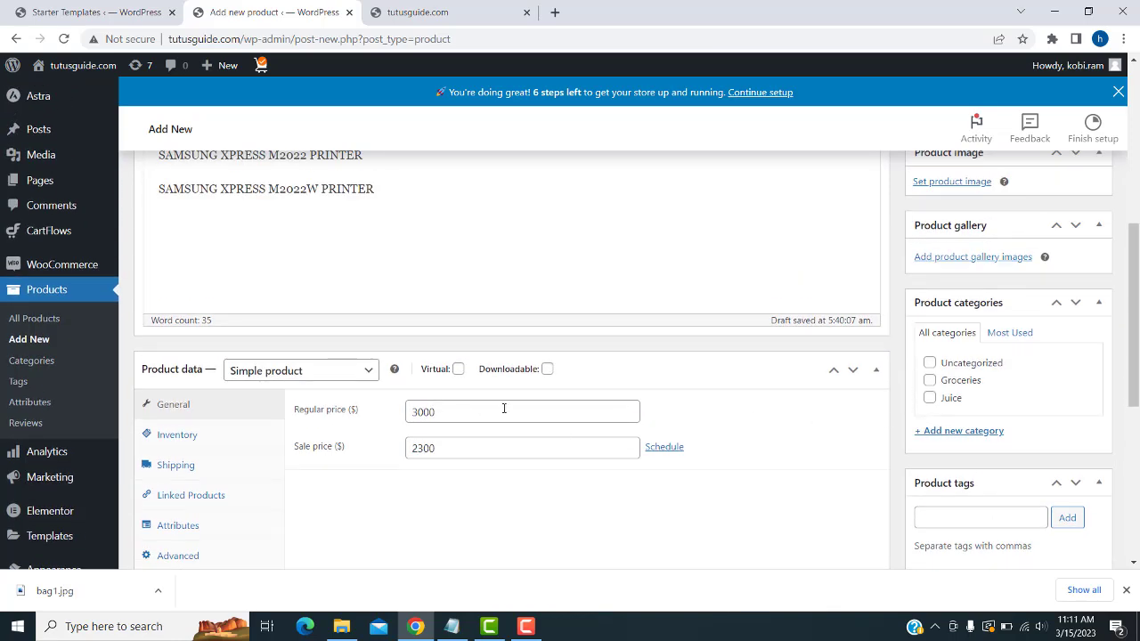
- Create a new product category named Torner and leave it ticked for the toner
scroll(525, 408, "down", 1)
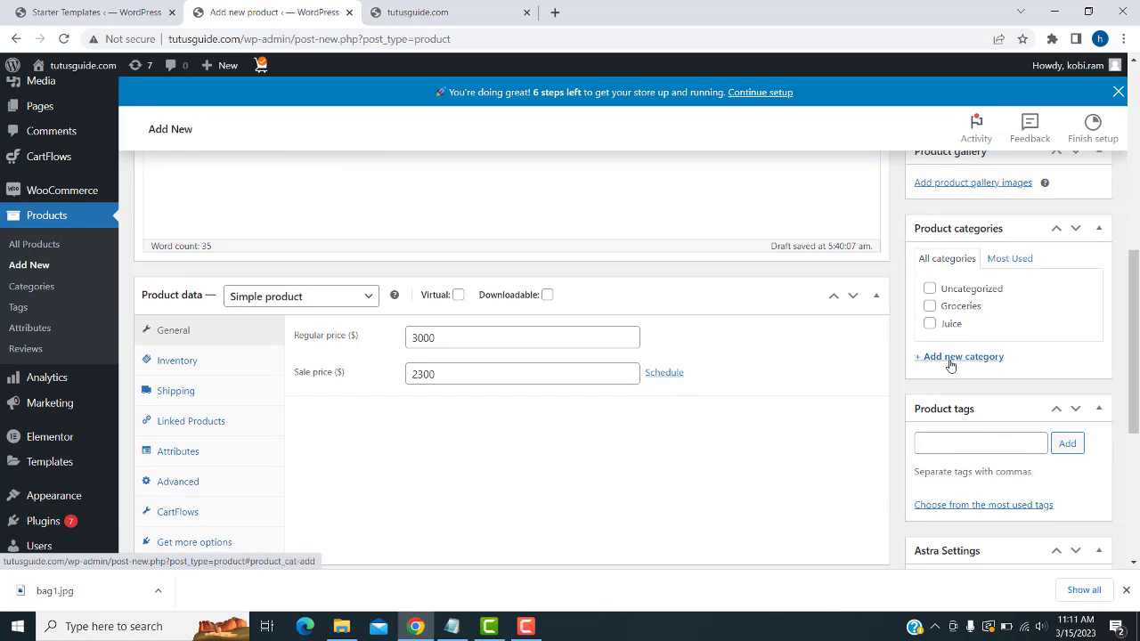
left_click(949, 362)
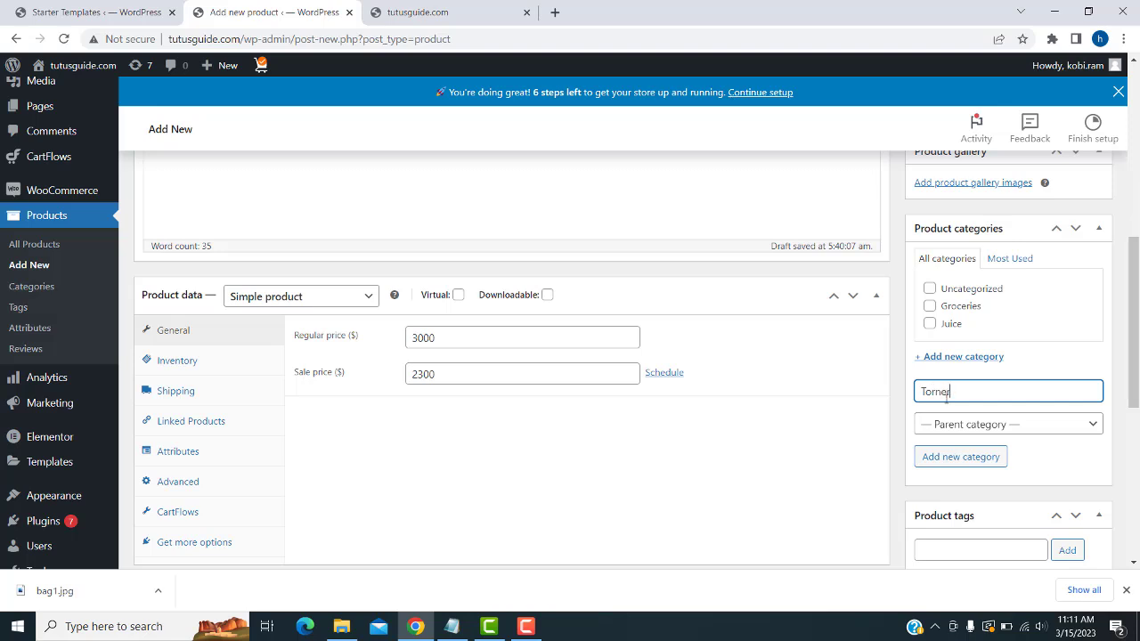
left_click(955, 458)
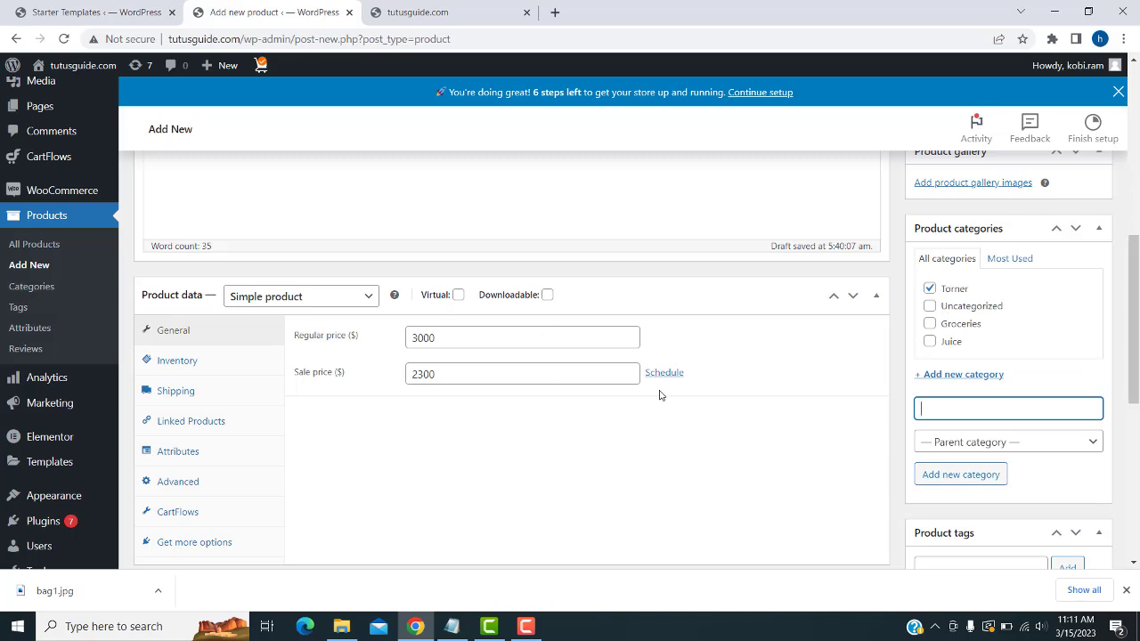
scroll(664, 401, "down", 3)
scroll(664, 407, "up", 4)
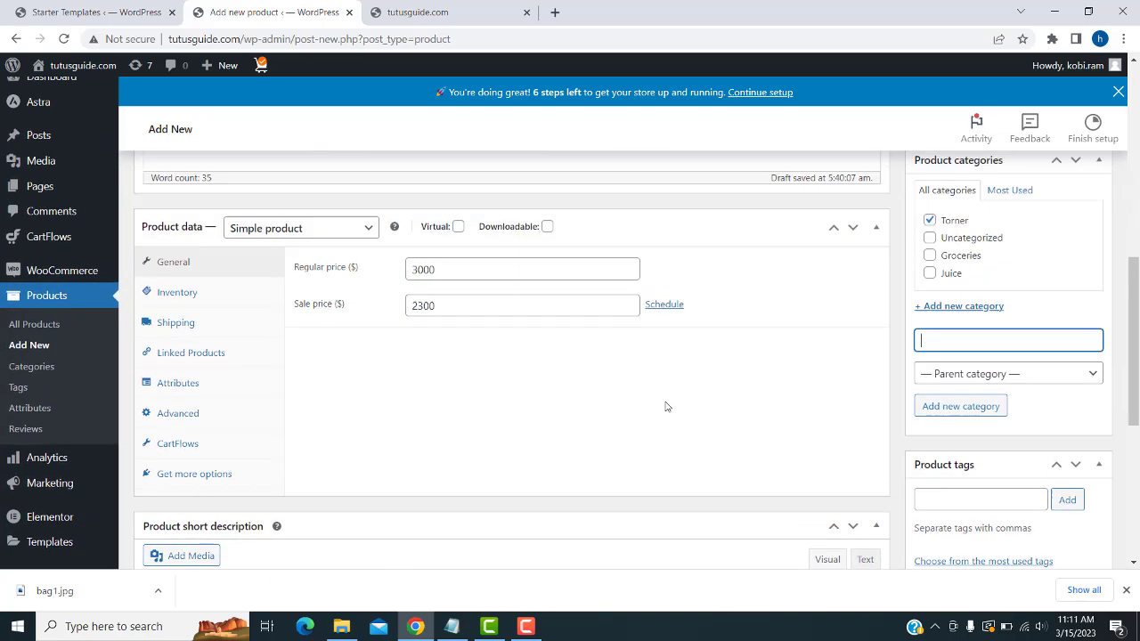
scroll(666, 407, "up", 4)
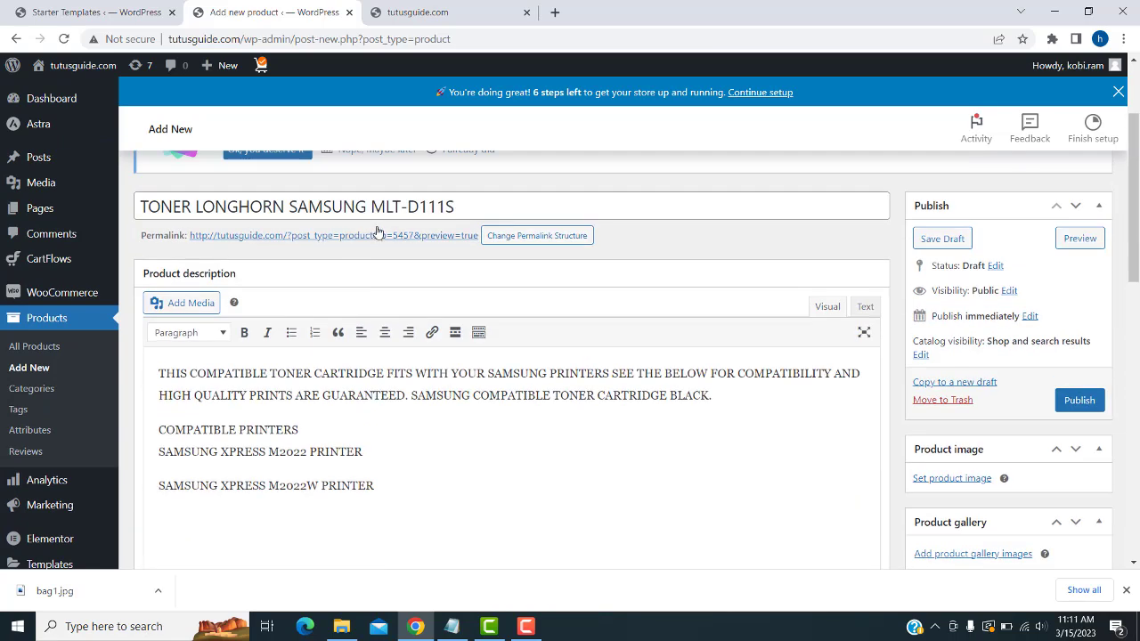
scroll(728, 394, "down", 3)
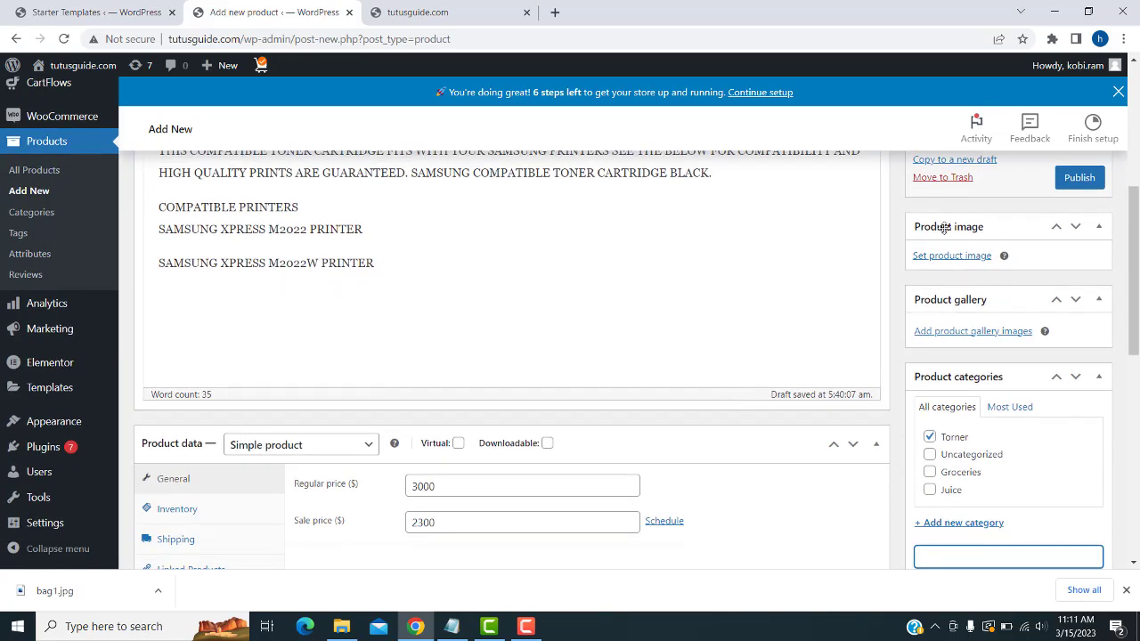
- Upload 123.jpeg as the product image and publish the toner product
left_click(957, 258)
left_click(569, 325)
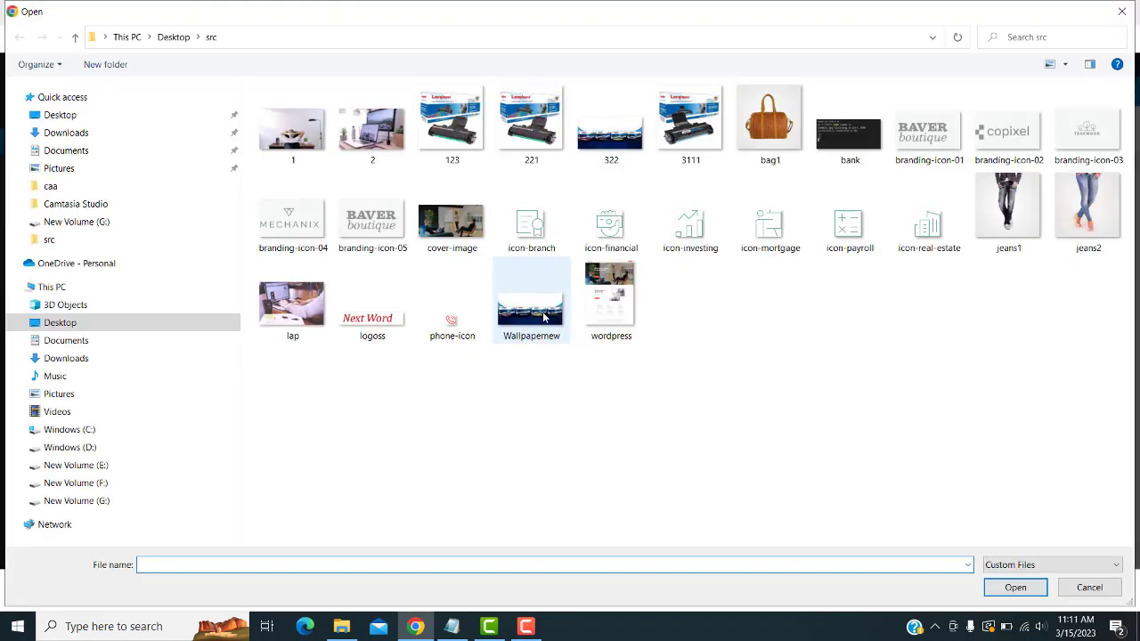
left_click(463, 132)
double_click(462, 132)
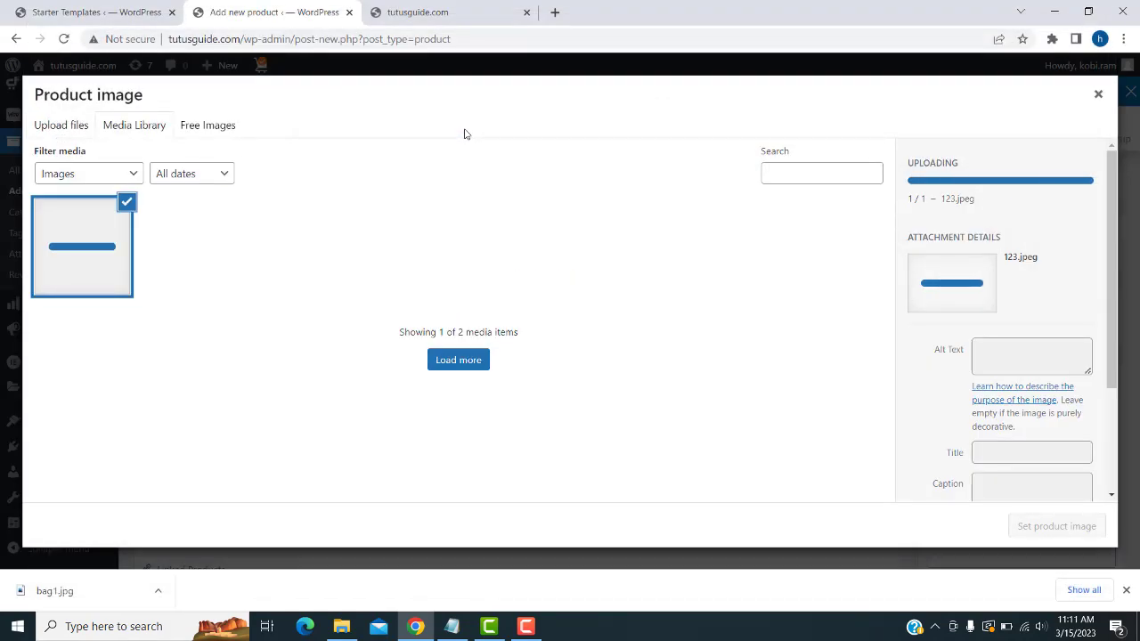
left_click(1024, 525)
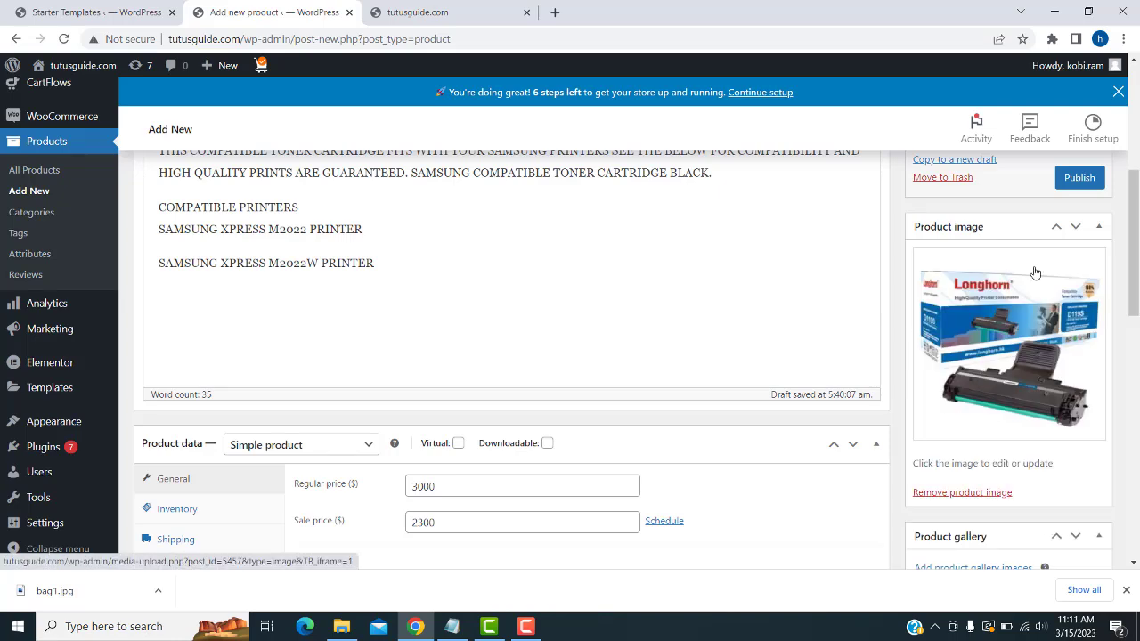
left_click(1074, 180)
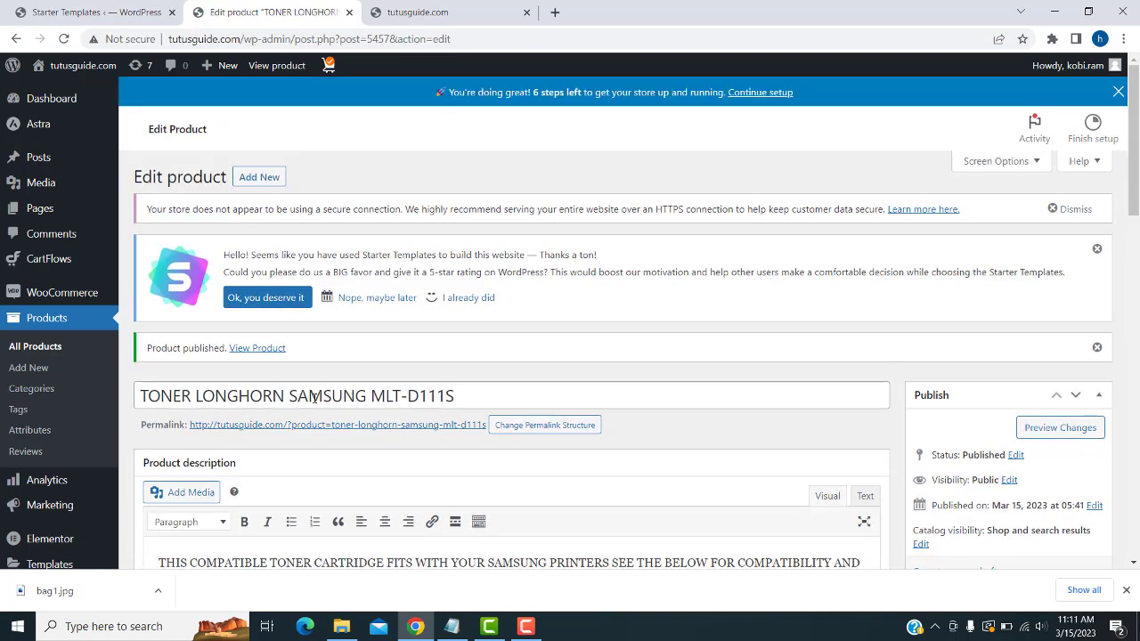
right_click(299, 429)
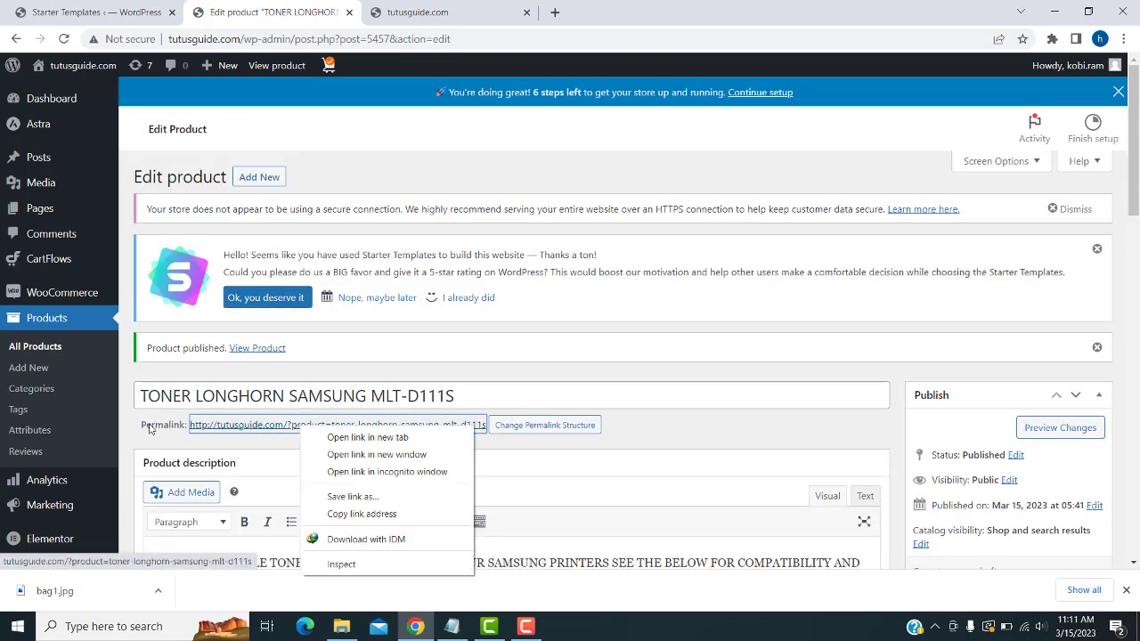
left_click(360, 437)
left_click(430, 7)
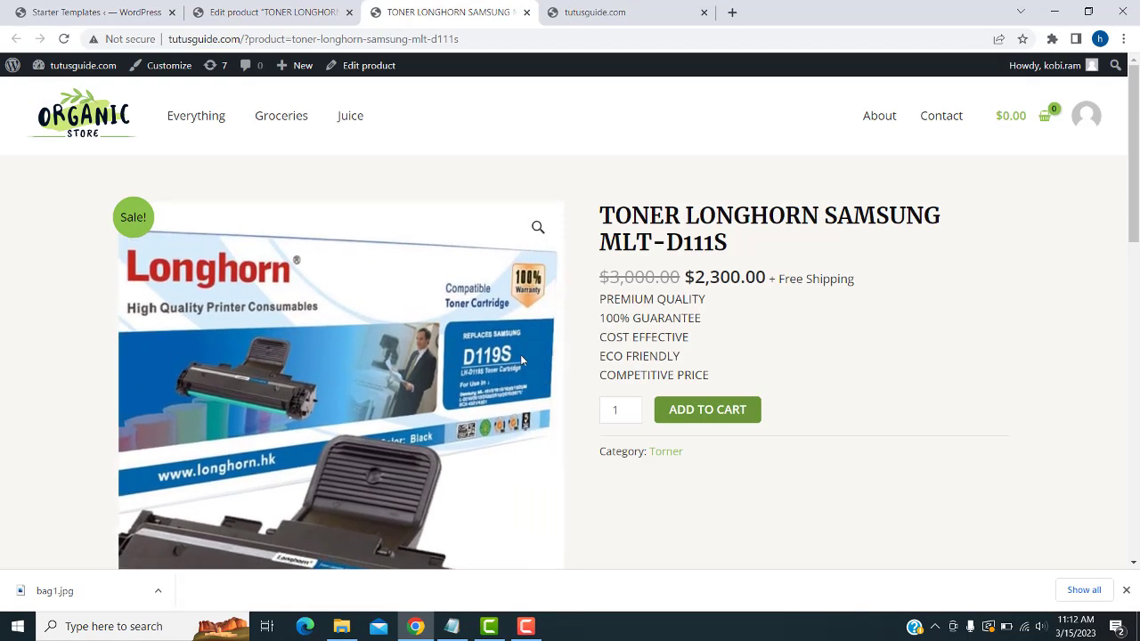
scroll(507, 356, "down", 2)
scroll(489, 267, "up", 1)
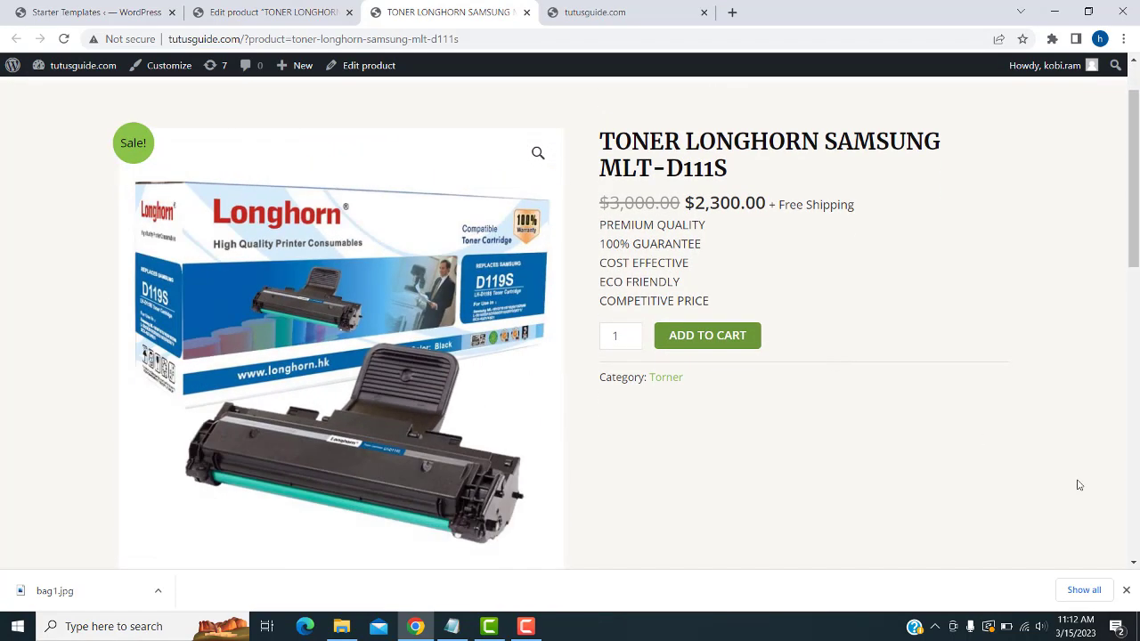
scroll(1075, 483, "up", 1)
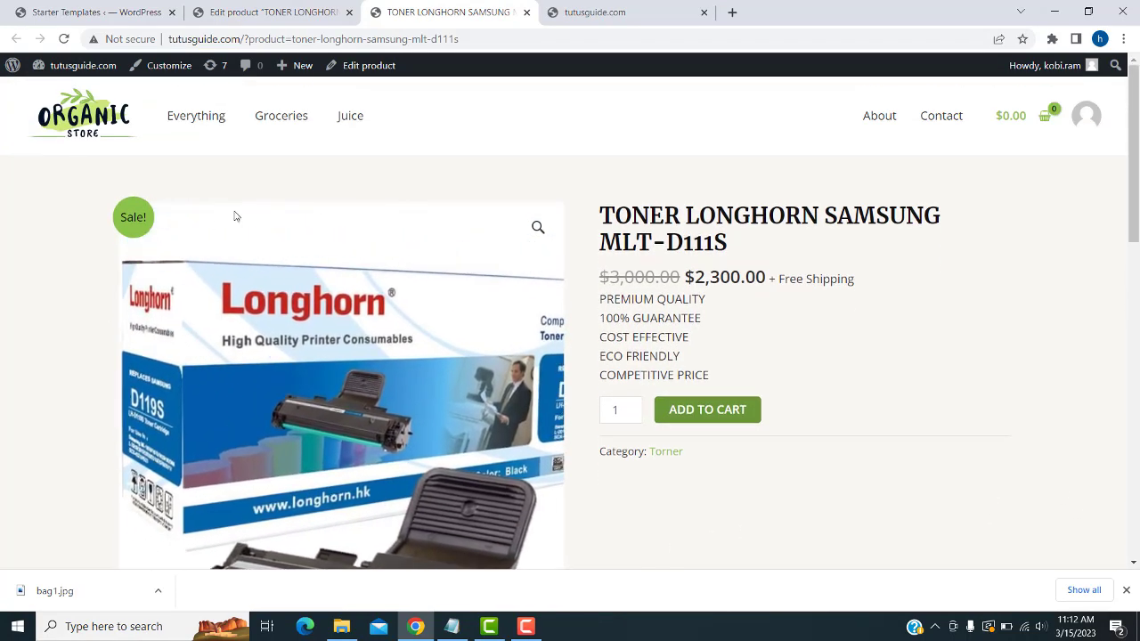
scroll(579, 480, "down", 2)
scroll(934, 474, "up", 1)
scroll(934, 473, "up", 1)
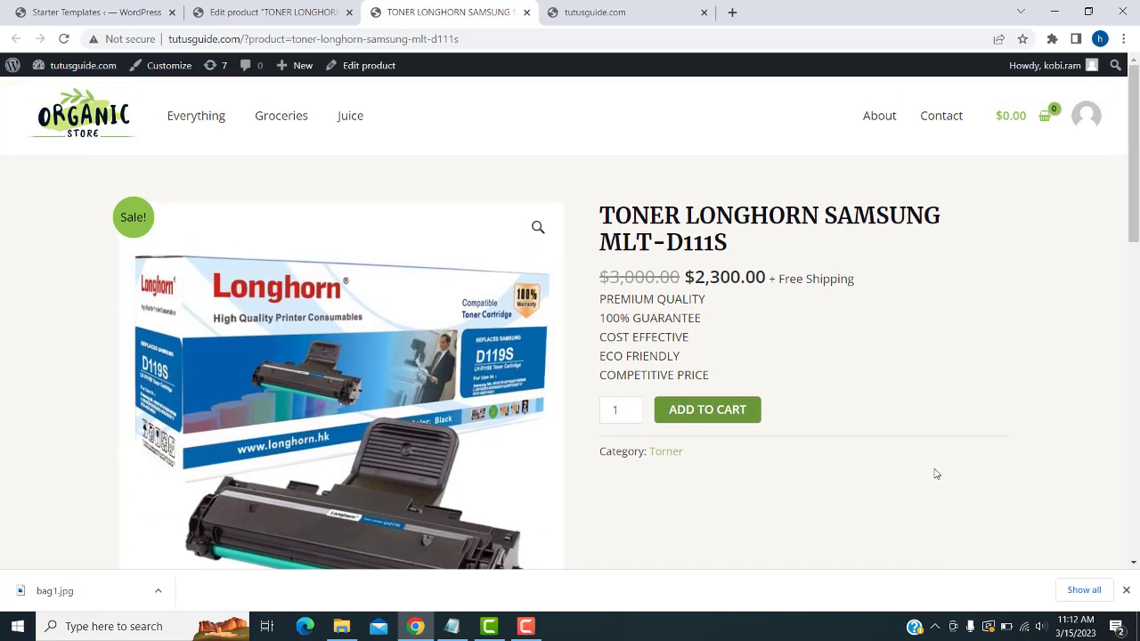
scroll(933, 468, "down", 2)
scroll(926, 447, "up", 1)
scroll(647, 354, "down", 5)
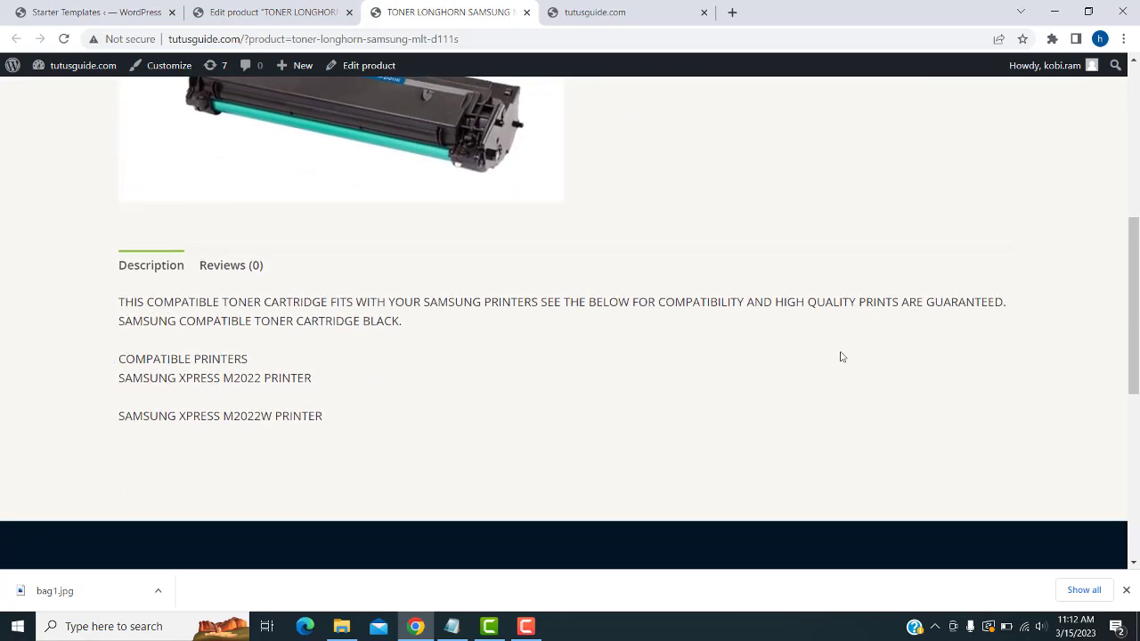
scroll(841, 357, "up", 5)
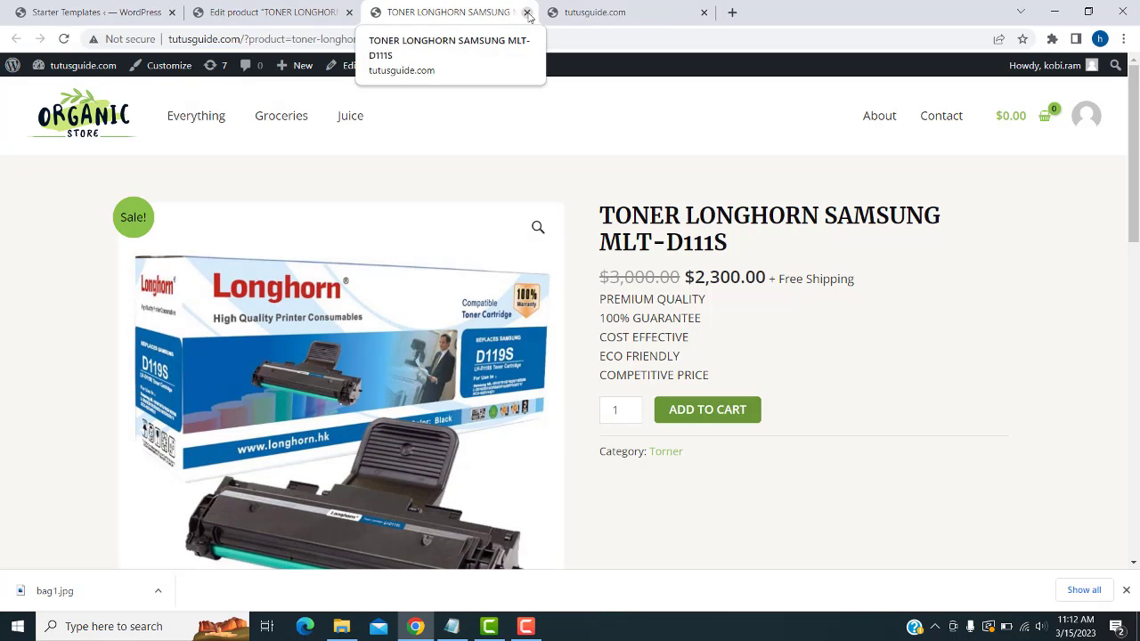
left_click(527, 12)
- Start another new product and paste TONER LONGHORN SAMSUNG MLT-D111S as its name
scroll(445, 301, "down", 1)
scroll(374, 299, "up", 1)
left_click(252, 182)
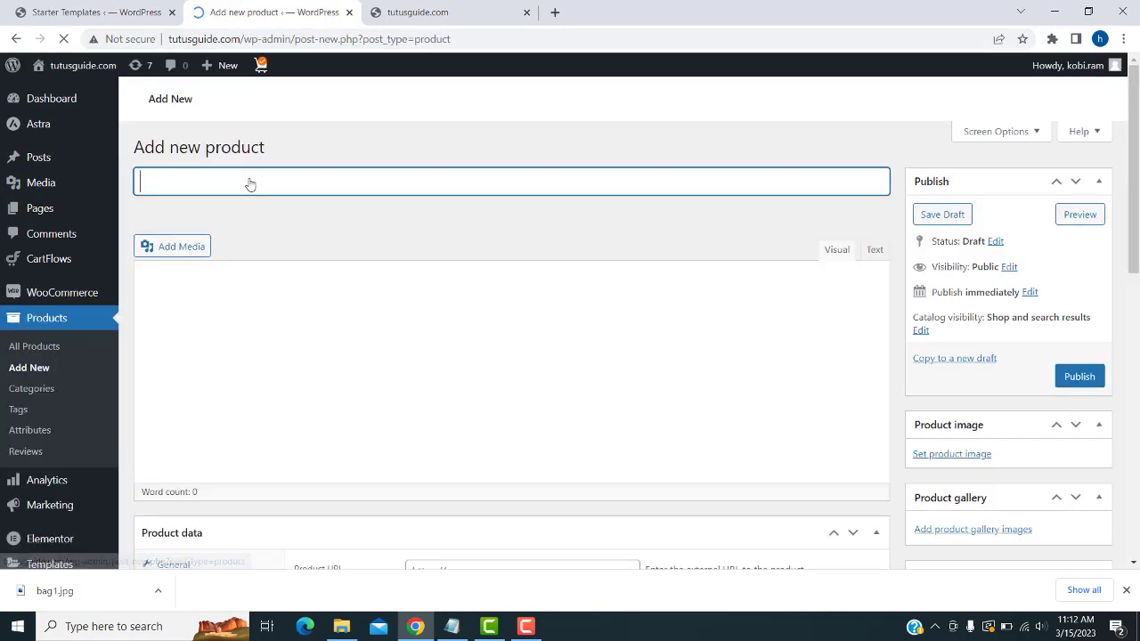
left_click(454, 629)
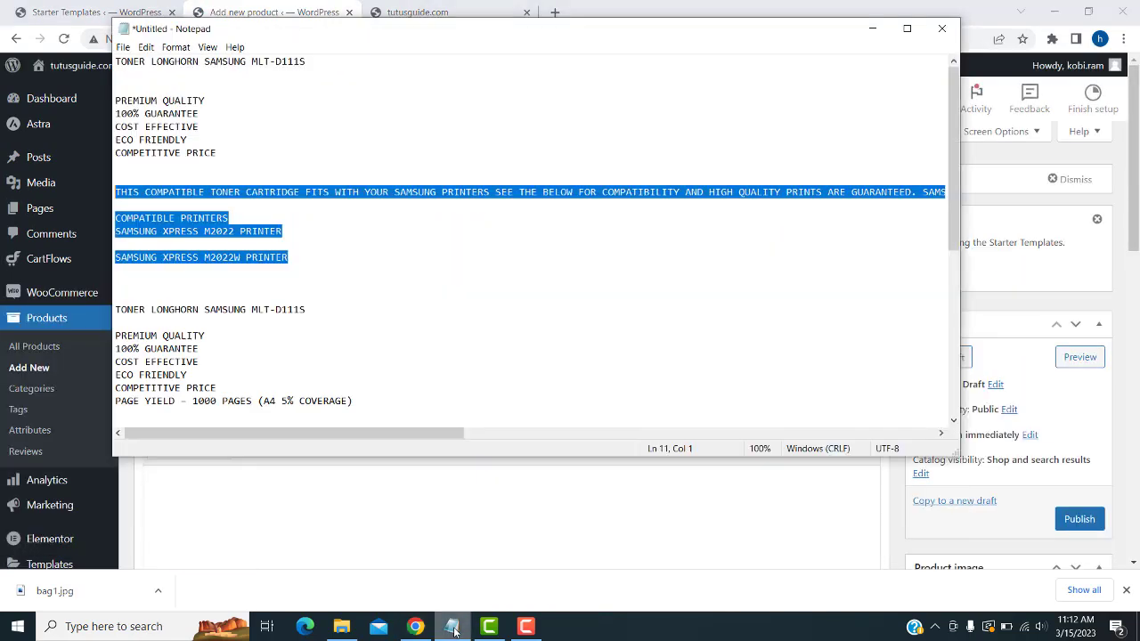
left_click_drag(308, 231, 114, 232)
key("ctrl+c")
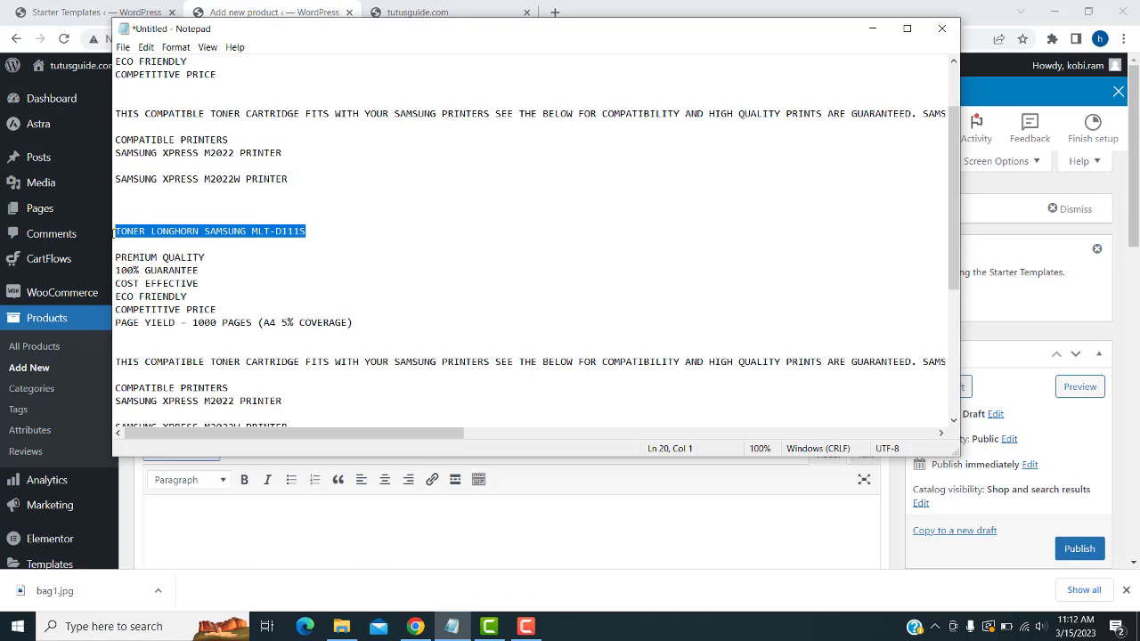
left_click(364, 454)
left_click(308, 348)
key("ctrl+v")
- Paste the six feature lines, starting with PREMIUM QUALITY, into the short description
scroll(458, 402, "down", 2)
left_click(445, 409)
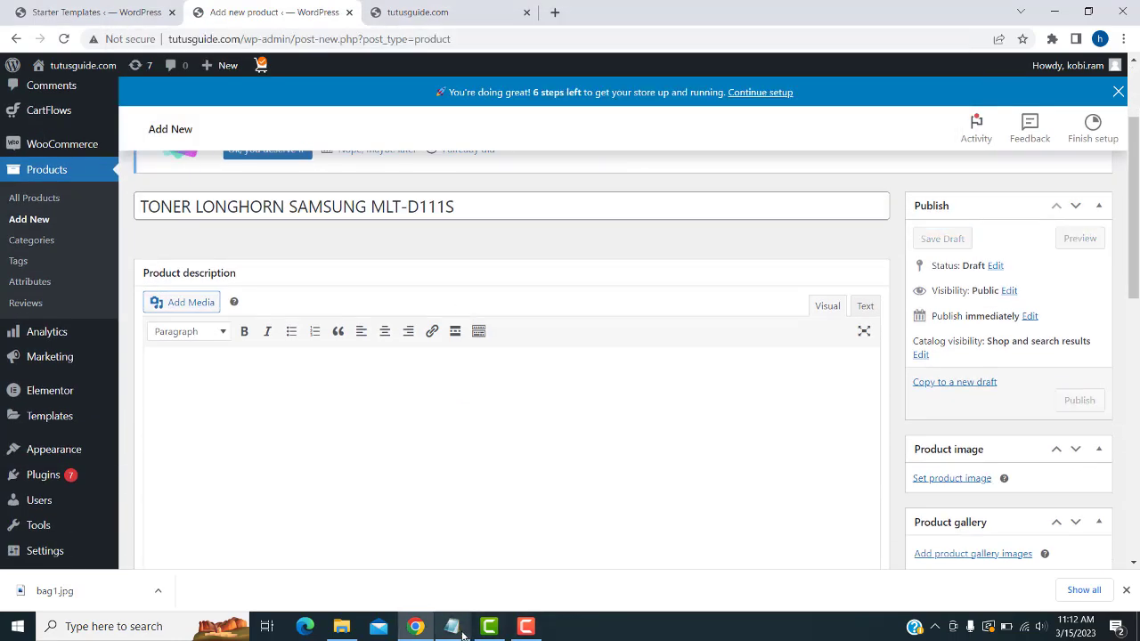
left_click(455, 628)
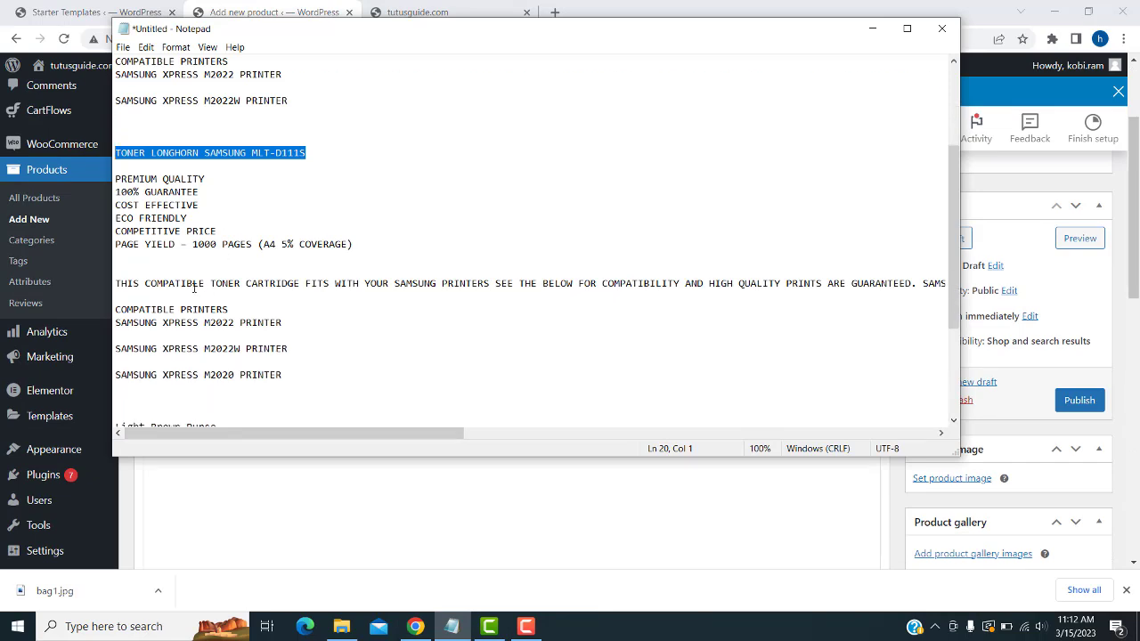
left_click_drag(402, 245, 88, 183)
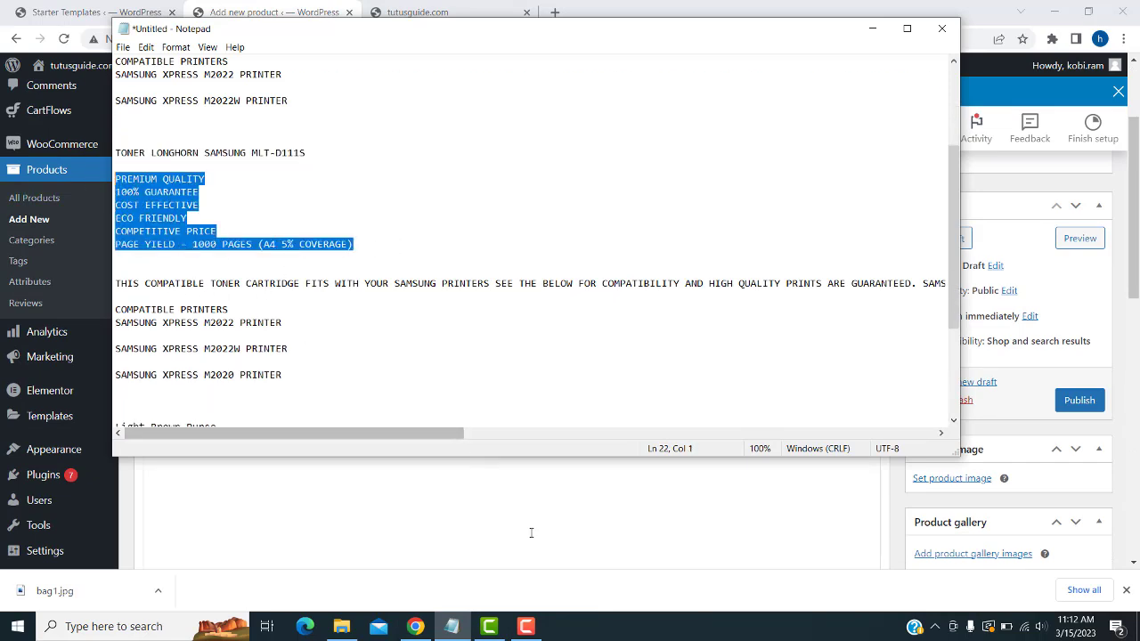
left_click(531, 532)
scroll(392, 432, "down", 10)
scroll(382, 432, "down", 2)
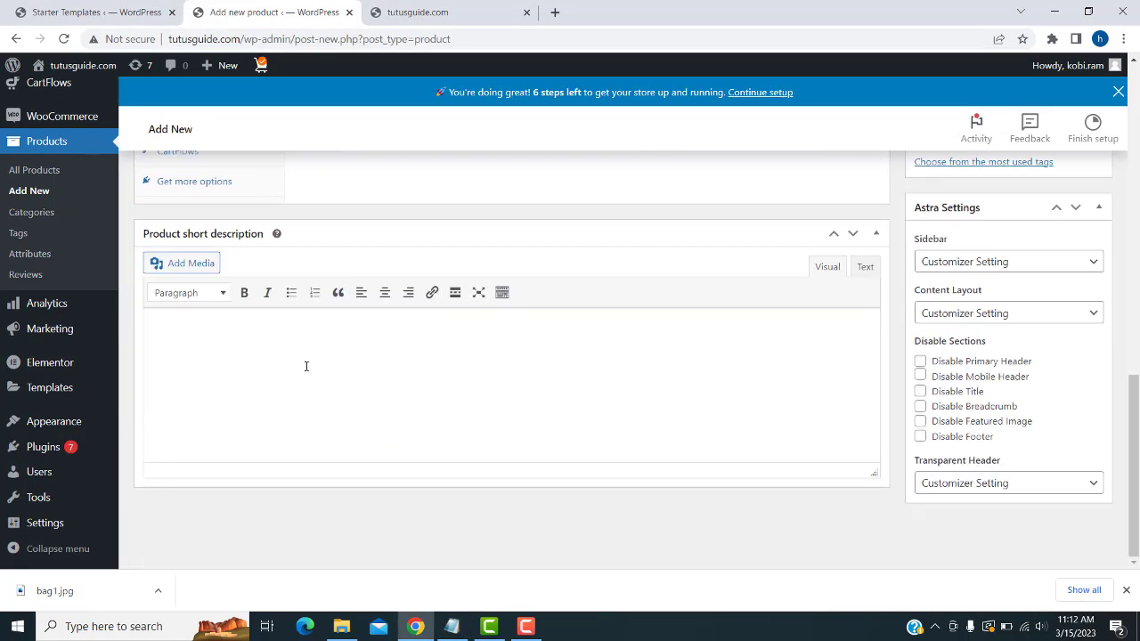
type("PREMIUM QUALITY 100% GUARANTEE COST EFFECTIVE ECO FRIENDLY COMPETITIVE PRICE PAGE YIELD – 1000 PAGES (A4 5% COVERAGE)")
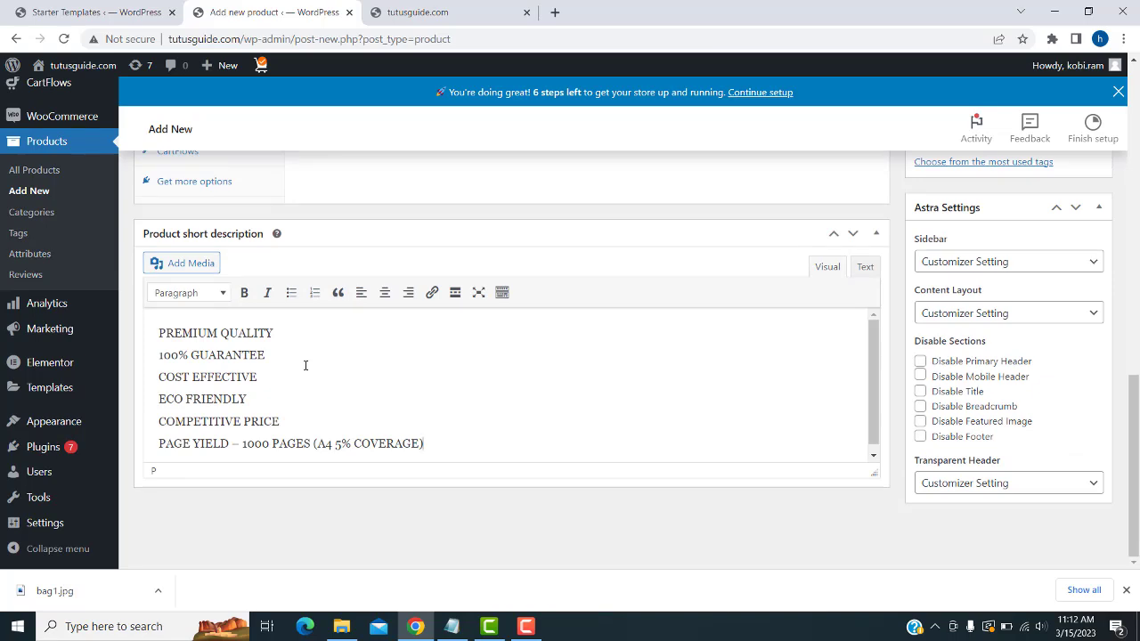
scroll(305, 365, "up", 1)
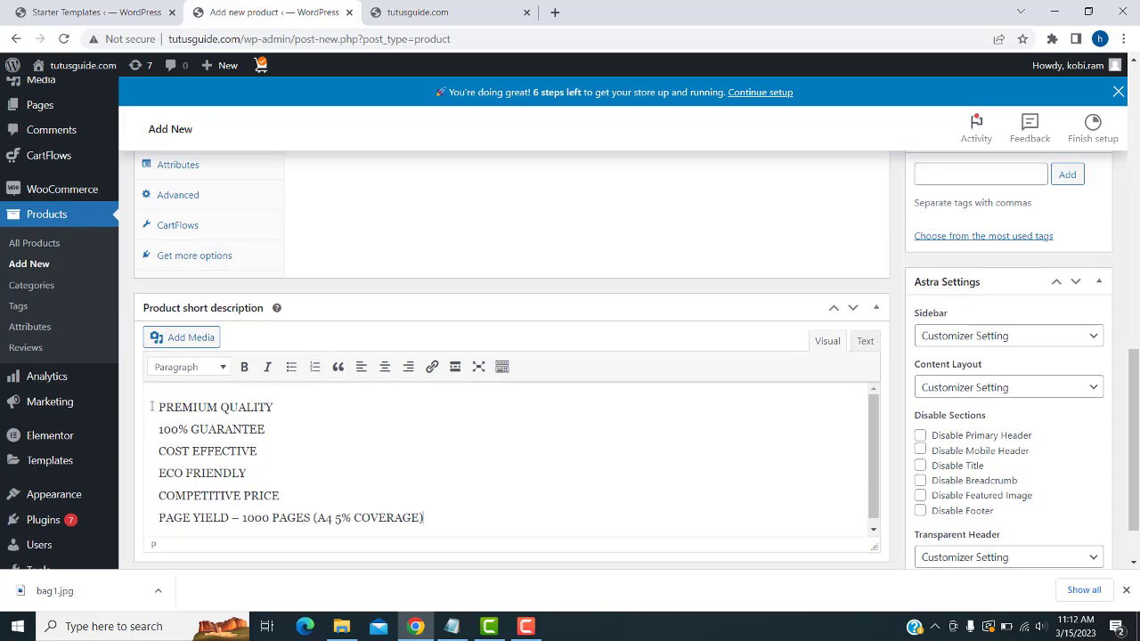
scroll(309, 376, "up", 8)
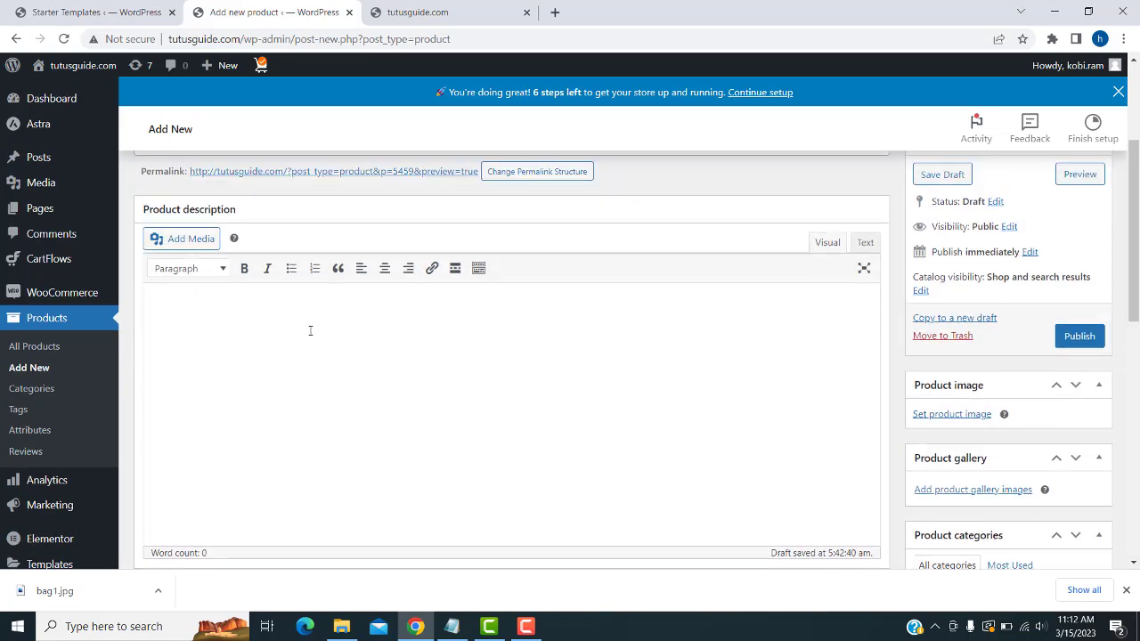
- Paste the Samsung compatibility paragraph into the description, then begin uploading a product image
left_click(451, 626)
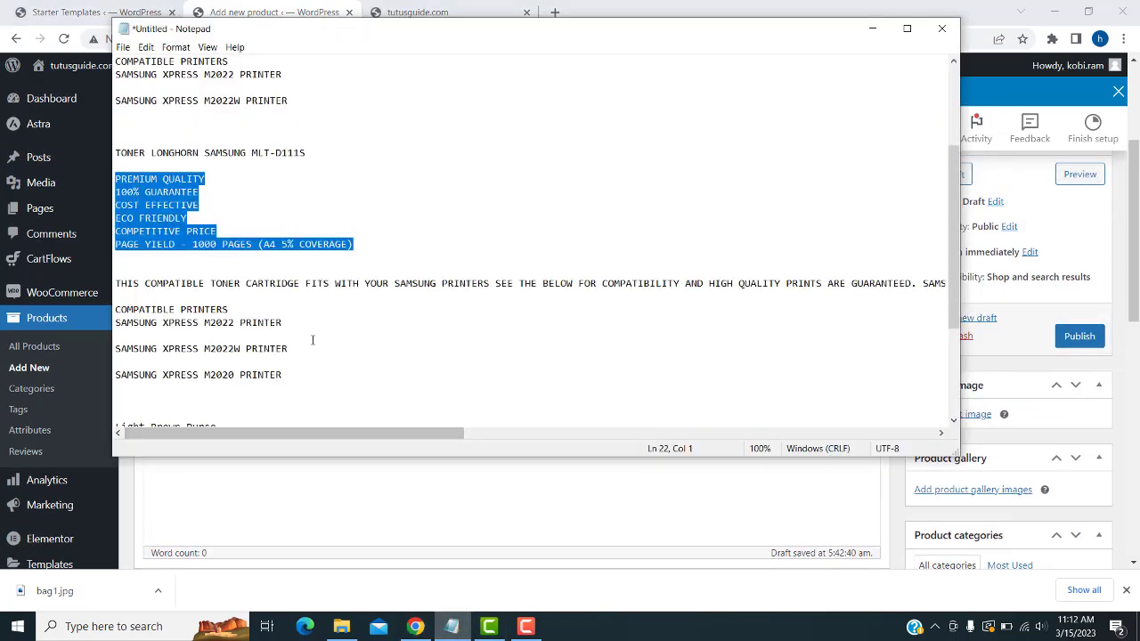
left_click_drag(298, 375, 115, 283)
key("ctrl+c")
left_click(415, 626)
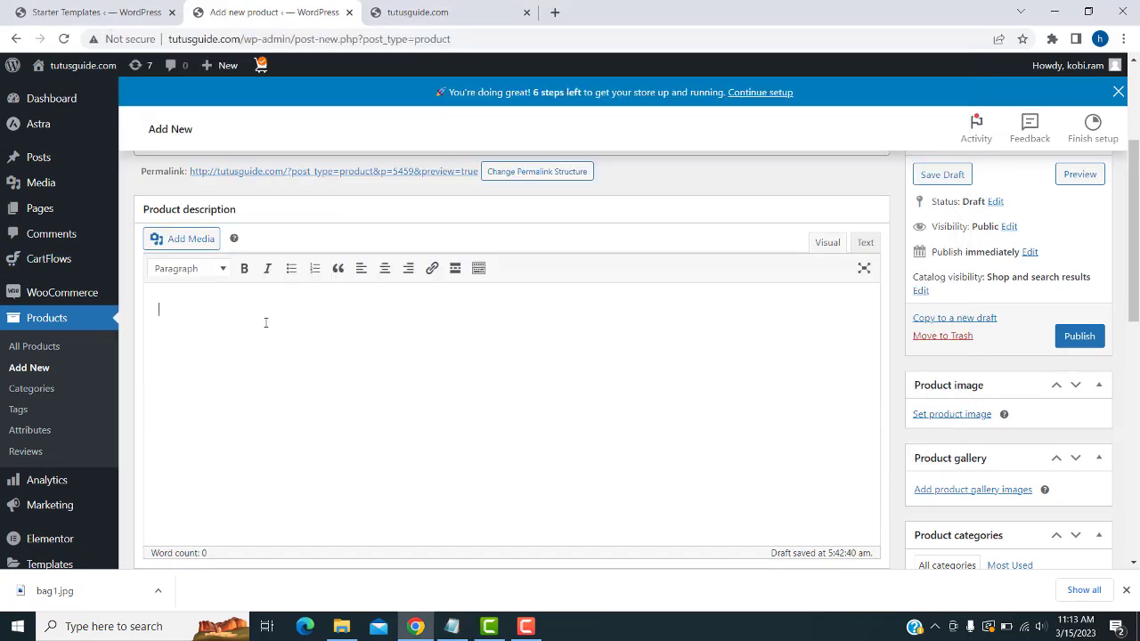
key("ctrl+v")
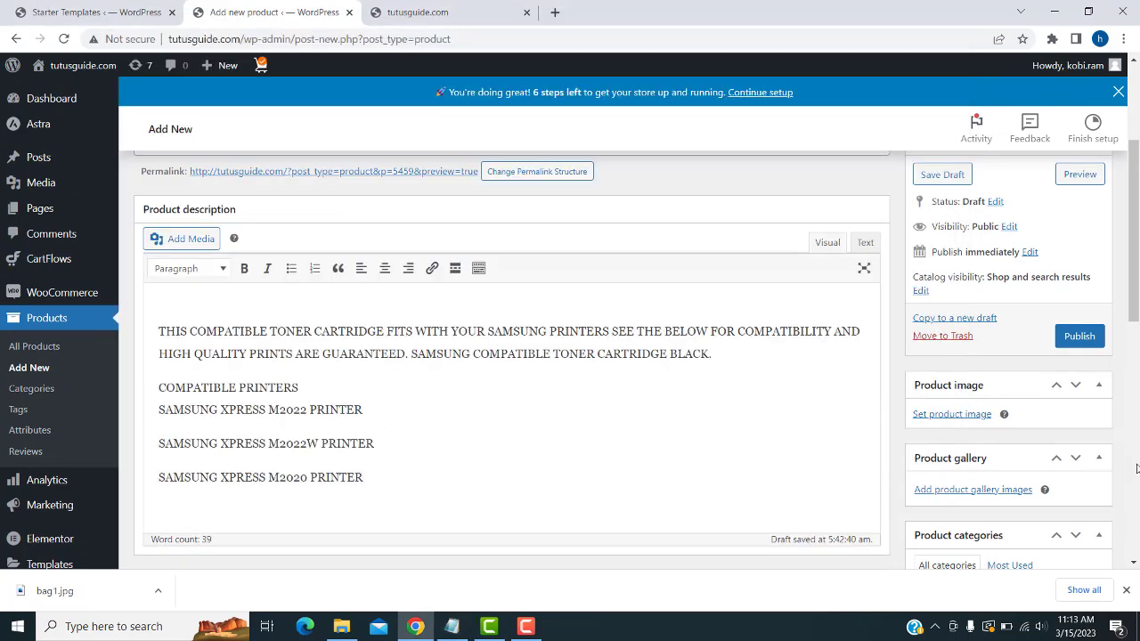
scroll(1035, 427, "down", 2)
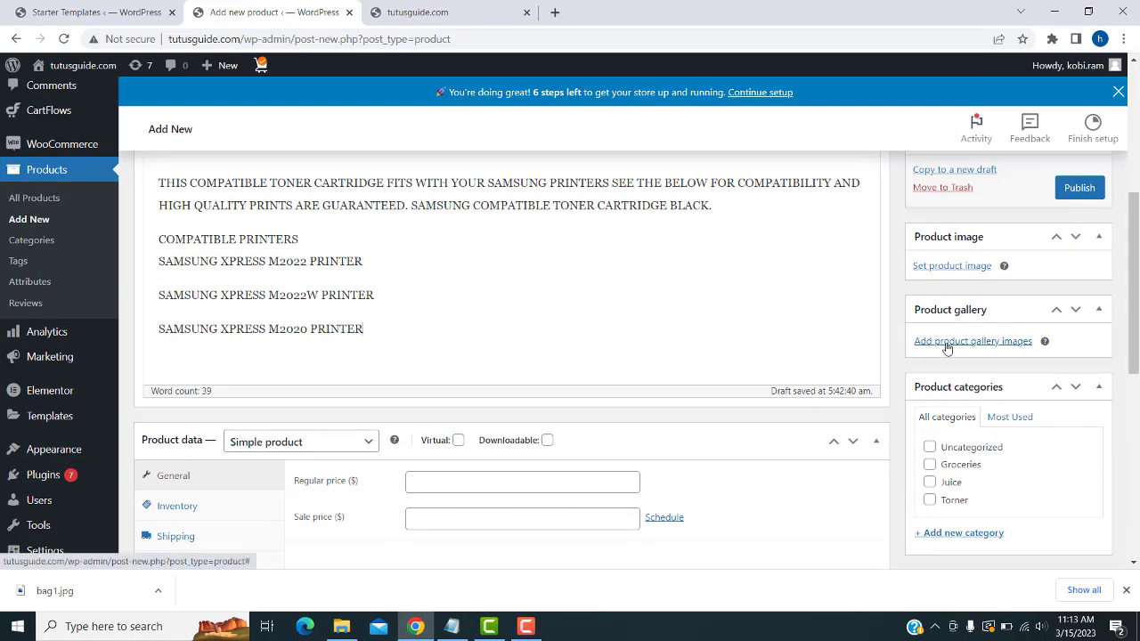
left_click(946, 267)
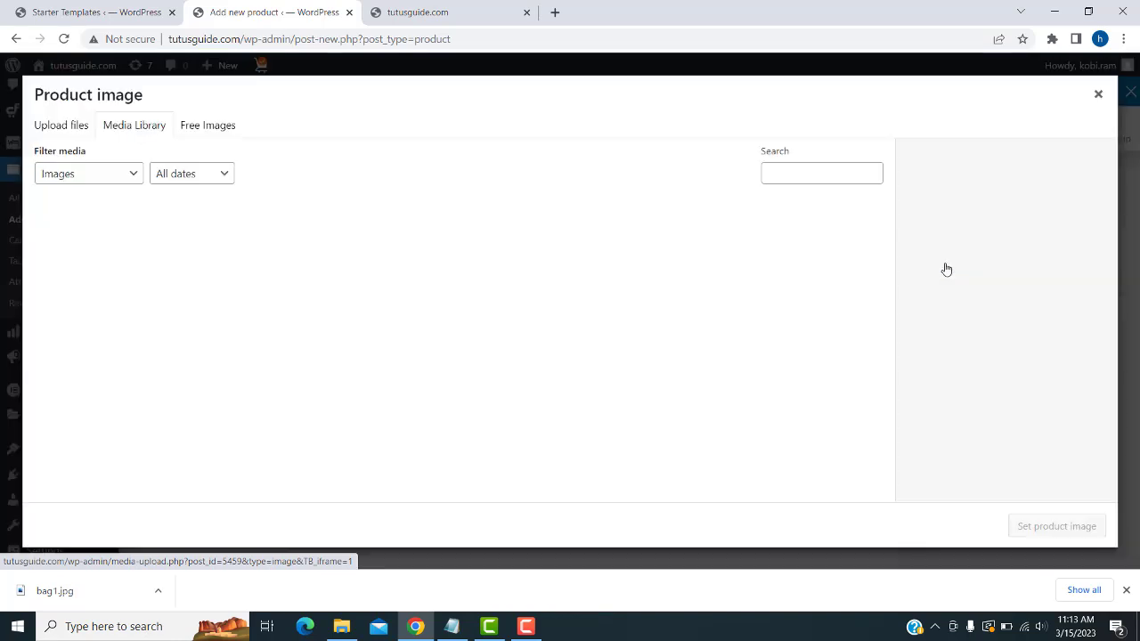
left_click(69, 130)
- Upload the 221 toner picture and set it as the product image
left_click(578, 327)
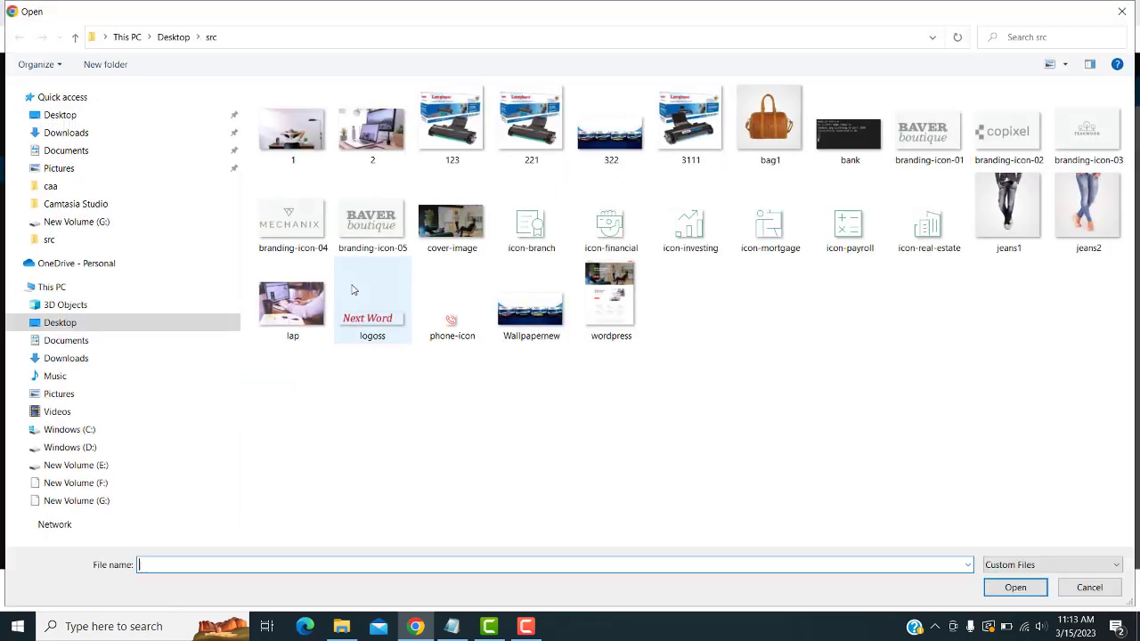
left_click(526, 138)
left_click(985, 588)
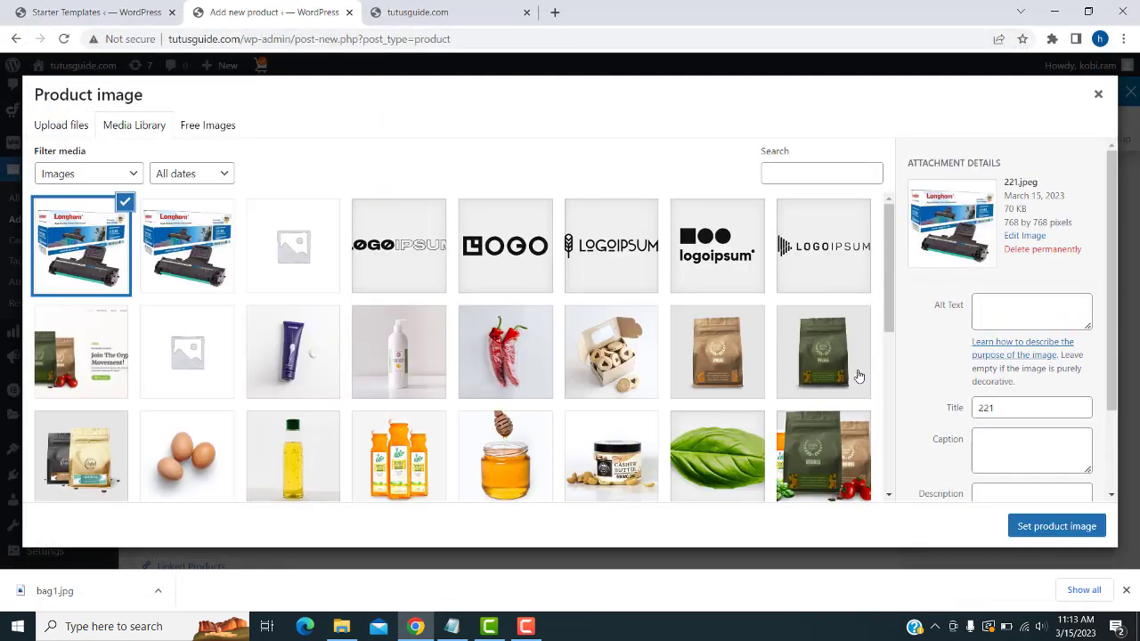
left_click(1058, 524)
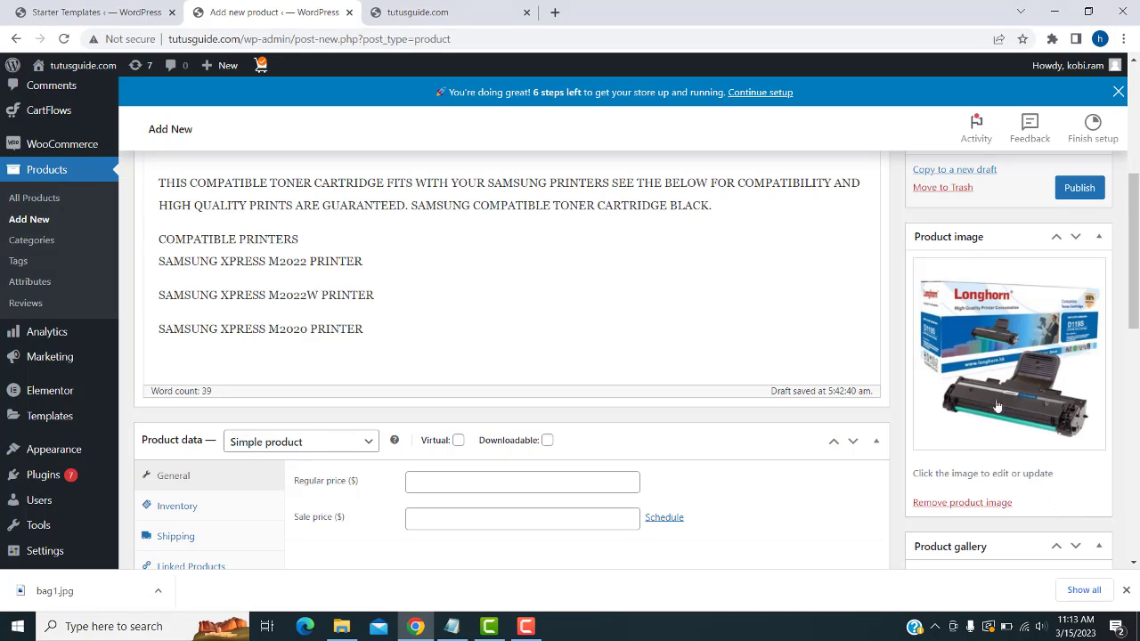
- File the toner product under the Torner category
scroll(987, 389, "up", 2)
scroll(985, 397, "down", 3)
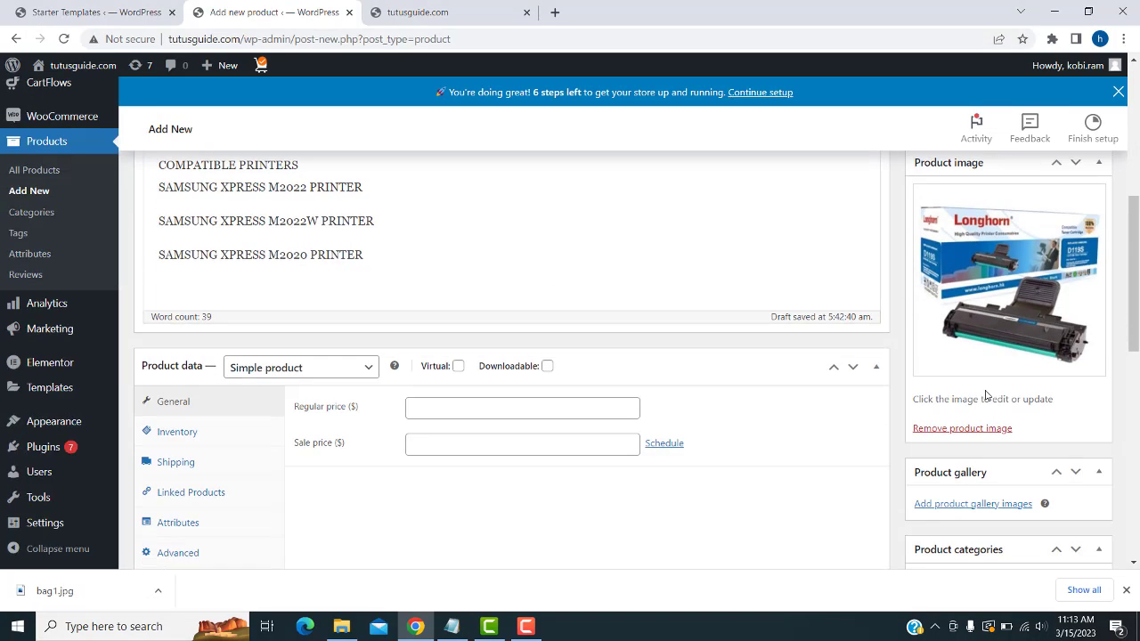
scroll(986, 397, "down", 3)
left_click(928, 439)
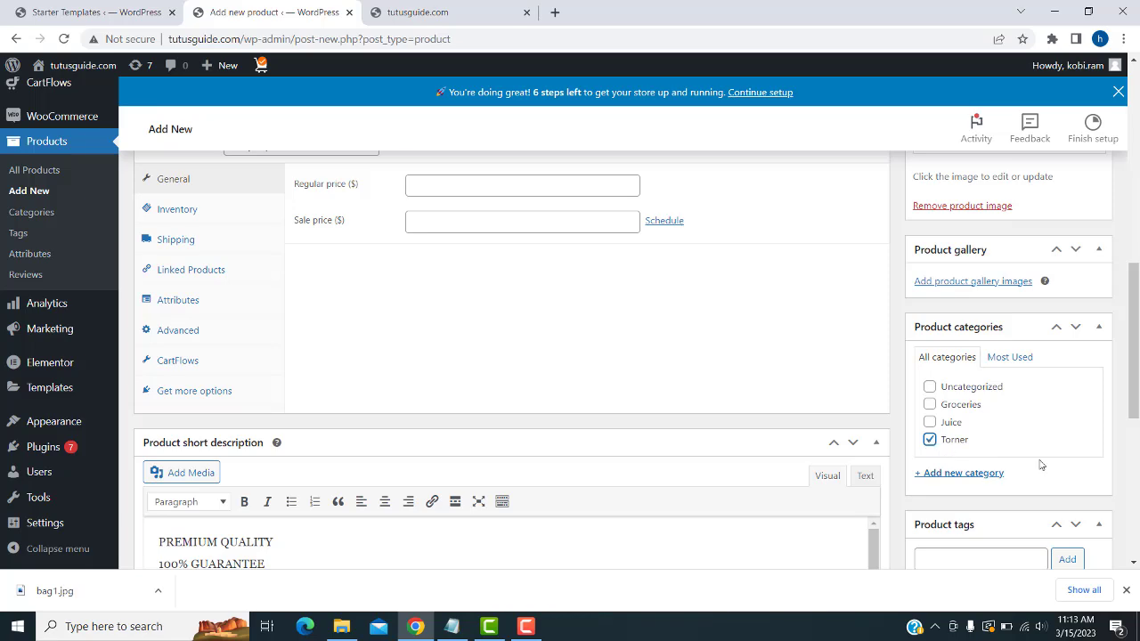
- Publish the TONER LONGHORN SAMSUNG MLT-D111S product
scroll(1024, 462, "down", 5)
scroll(1041, 454, "up", 9)
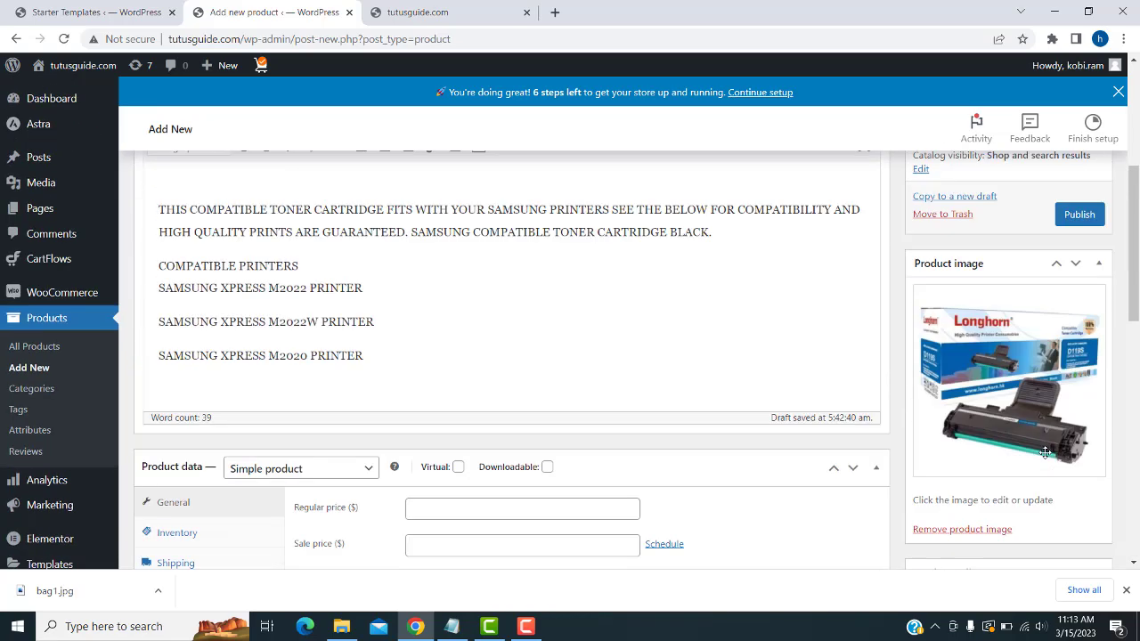
scroll(1044, 452, "up", 1)
left_click(1084, 247)
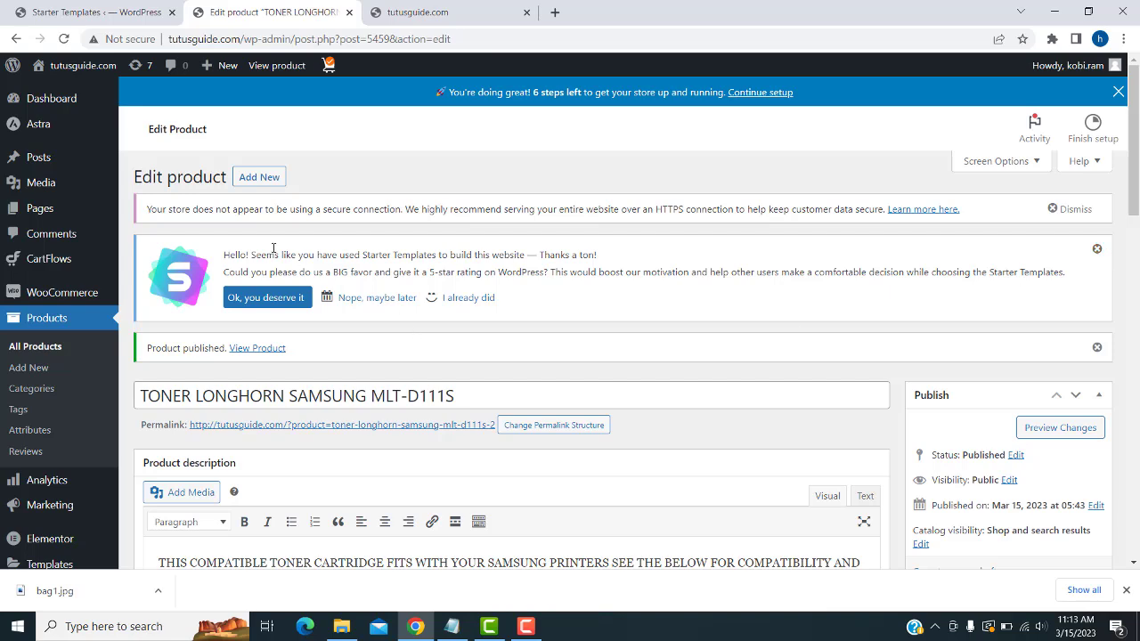
left_click(257, 177)
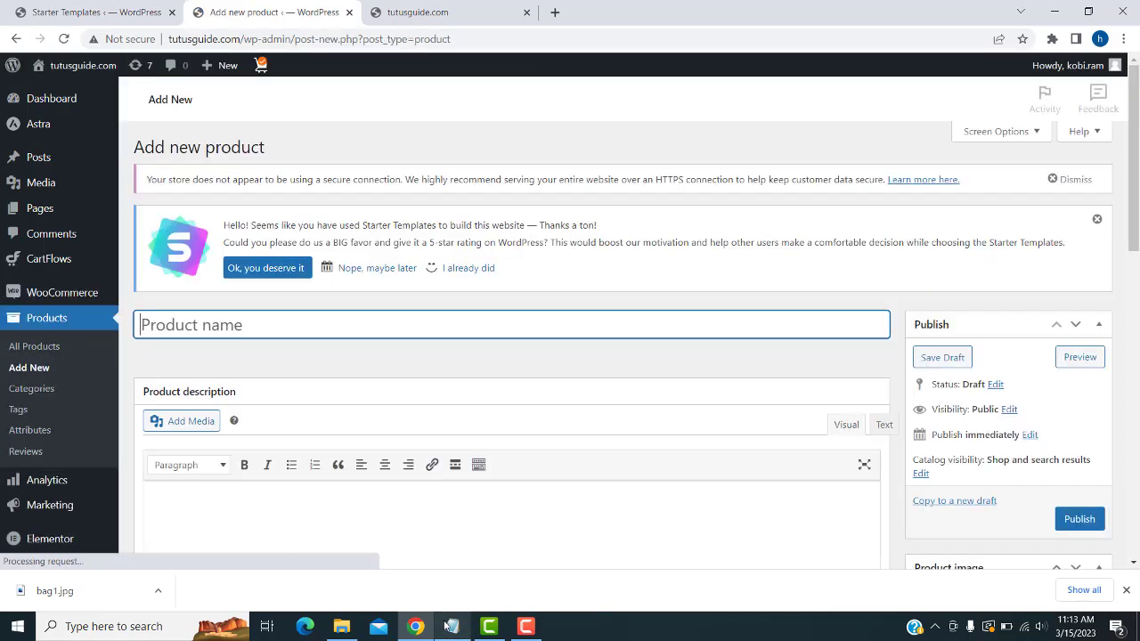
- Copy 'Light Brown Purse' from the notes and paste it as the product name
left_click(451, 625)
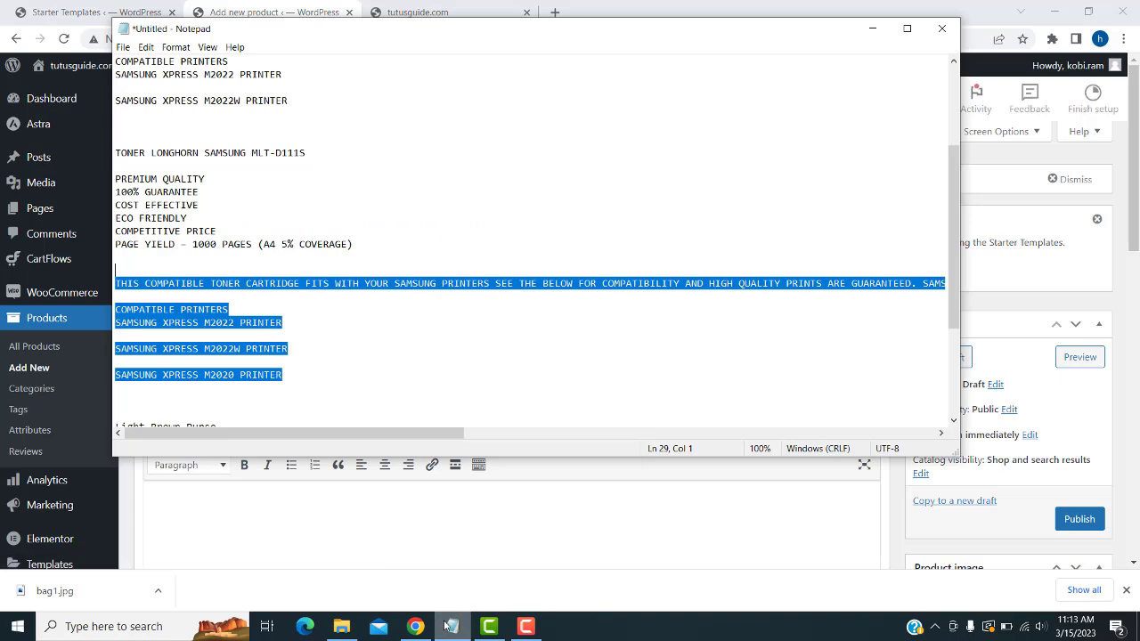
scroll(259, 316, "down", 4)
scroll(259, 316, "down", 1)
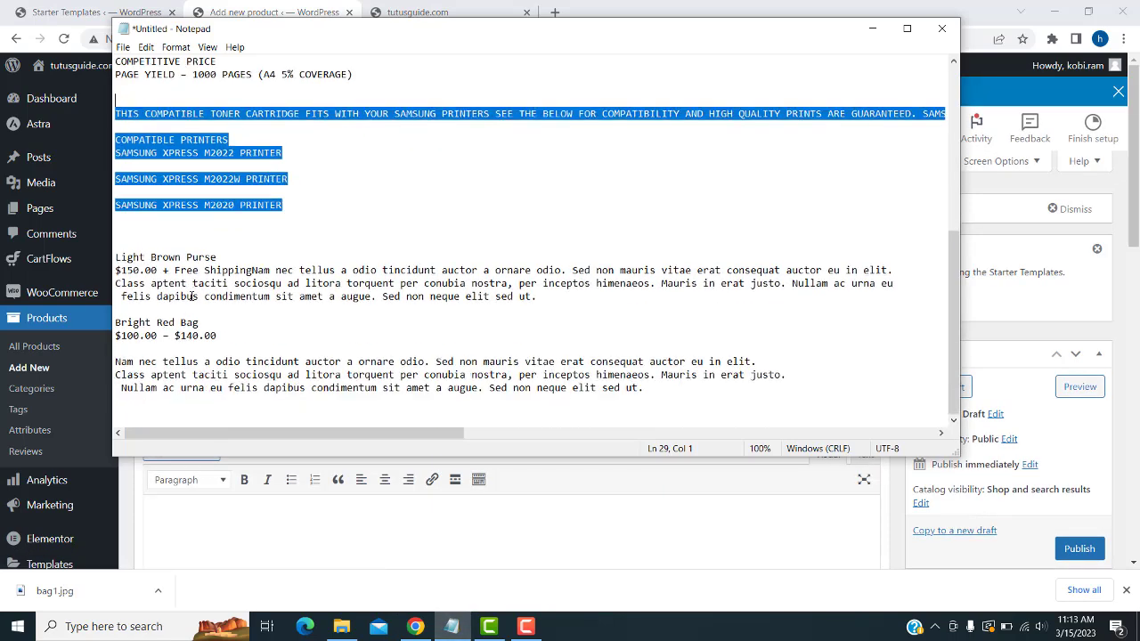
left_click_drag(225, 258, 117, 258)
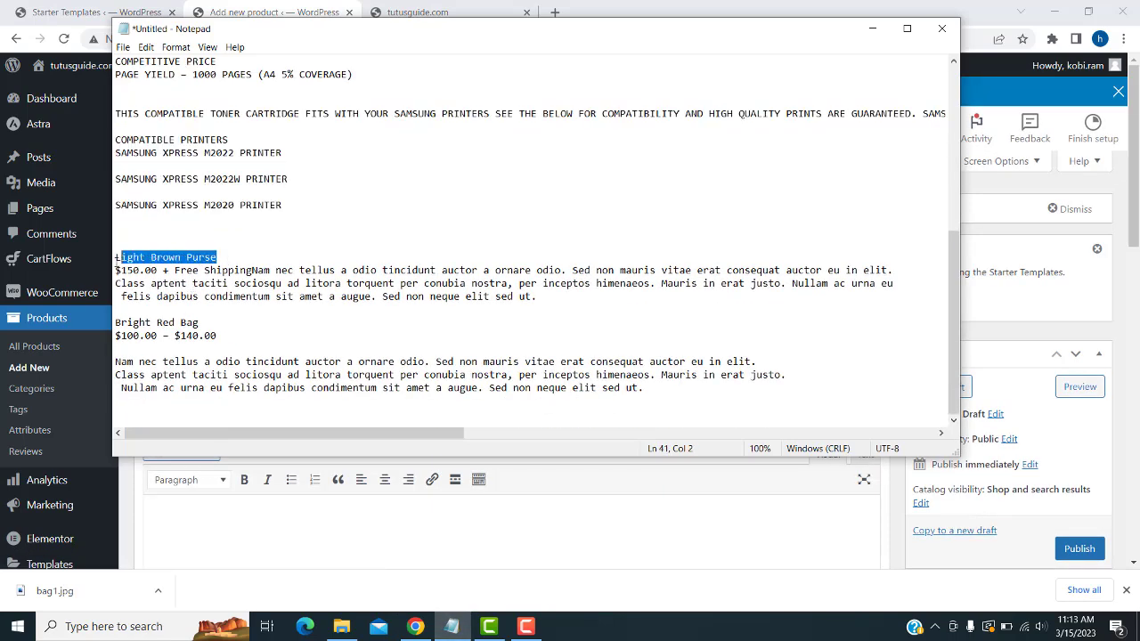
left_click(454, 535)
left_click(249, 356)
key("ctrl+v")
- Copy the purse's $150.00 + Free Shipping paragraph into the short description
scroll(413, 370, "down", 1)
scroll(413, 369, "down", 2)
left_click(316, 300)
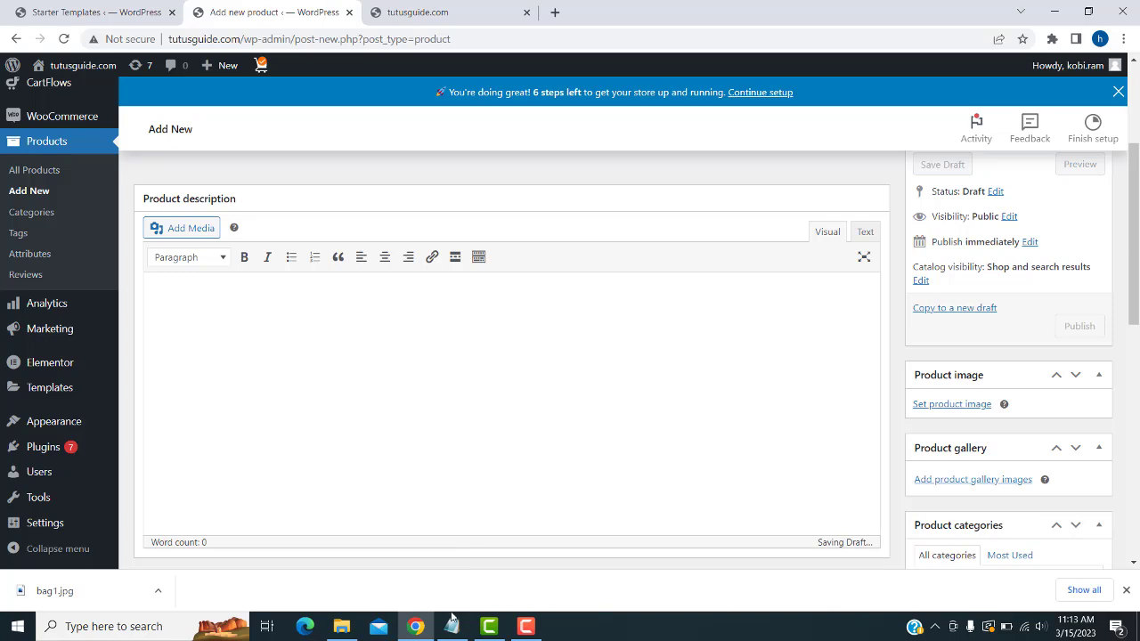
left_click(451, 626)
left_click_drag(549, 300, 116, 270)
key("ctrl+c")
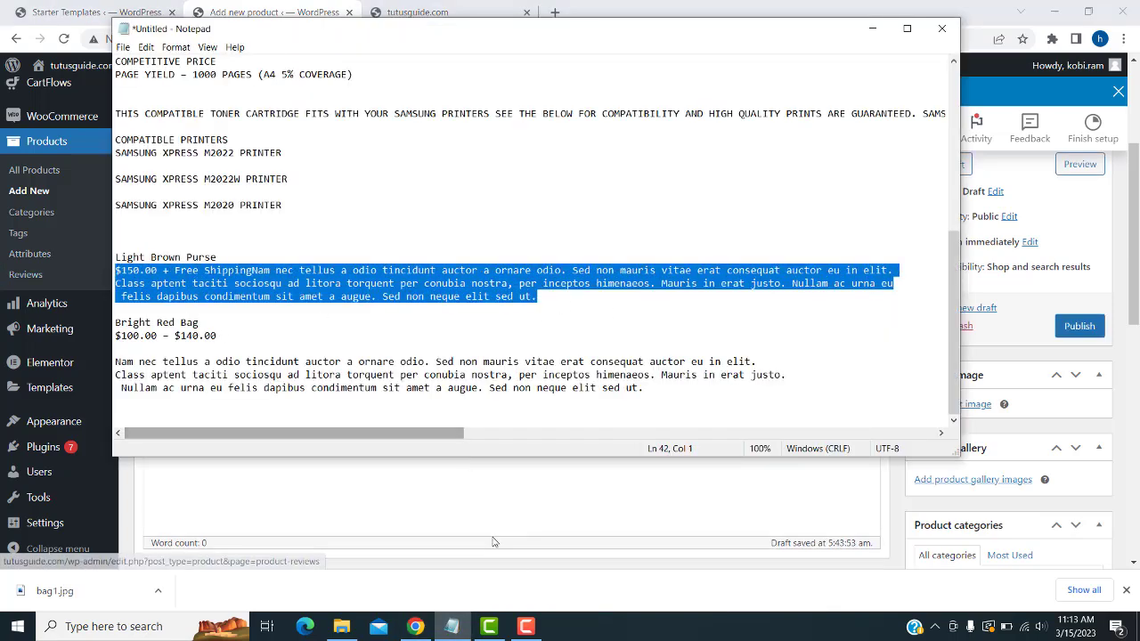
left_click(512, 560)
scroll(351, 397, "down", 8)
left_click(354, 329)
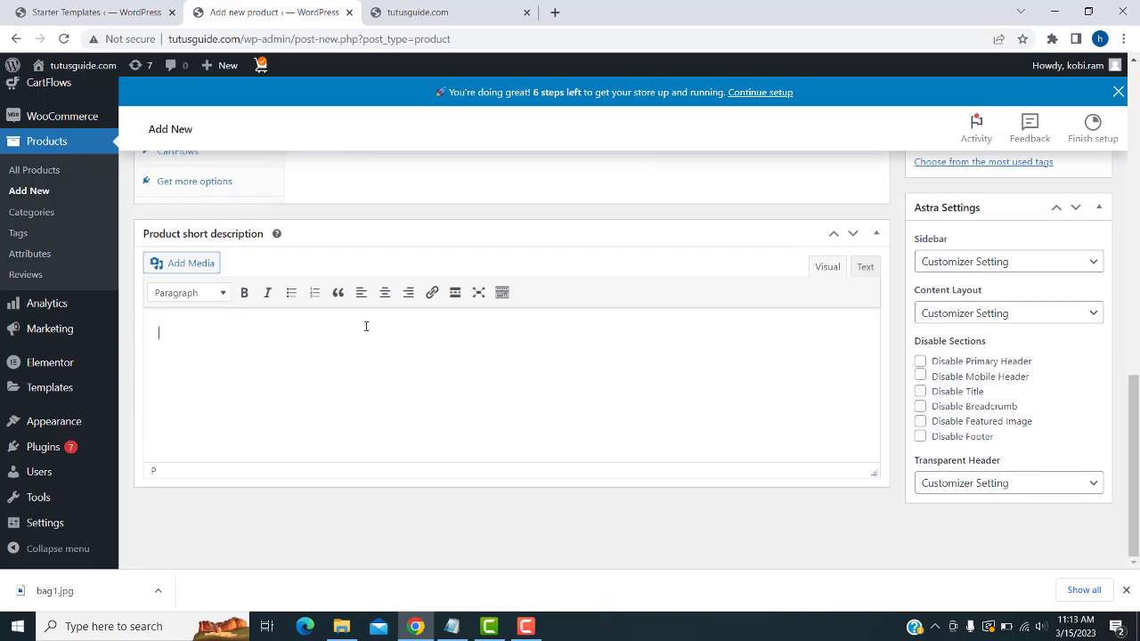
key("ctrl+v")
- Paste the paragraph twice into the product description, removing the blank line between
scroll(339, 303, "up", 10)
left_click(437, 313)
key("ctrl+v")
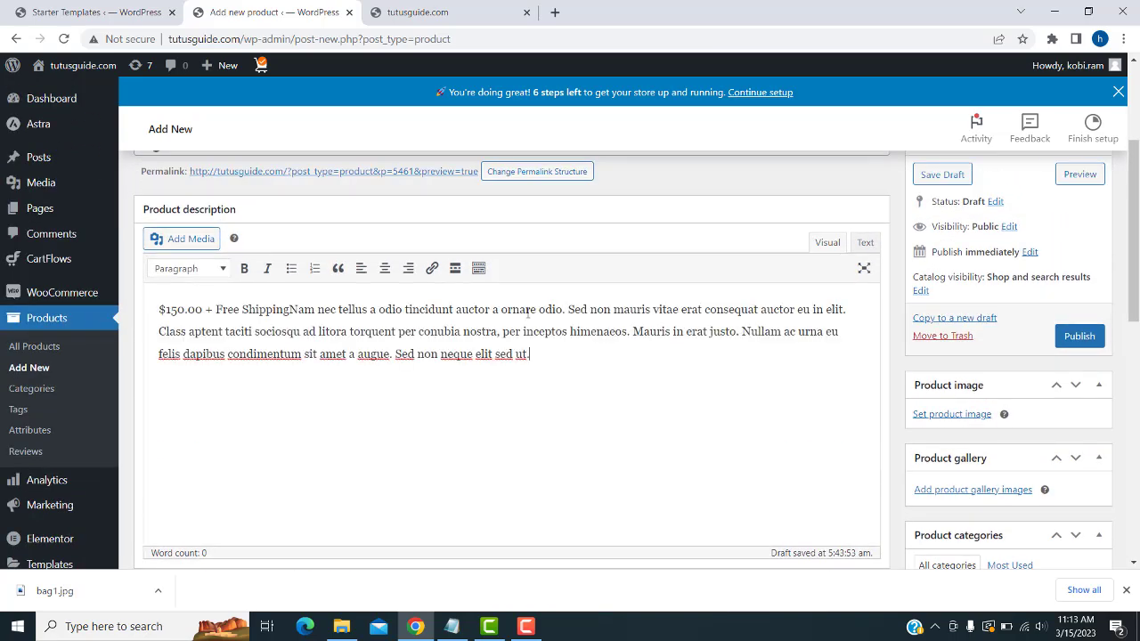
key("ctrl+v")
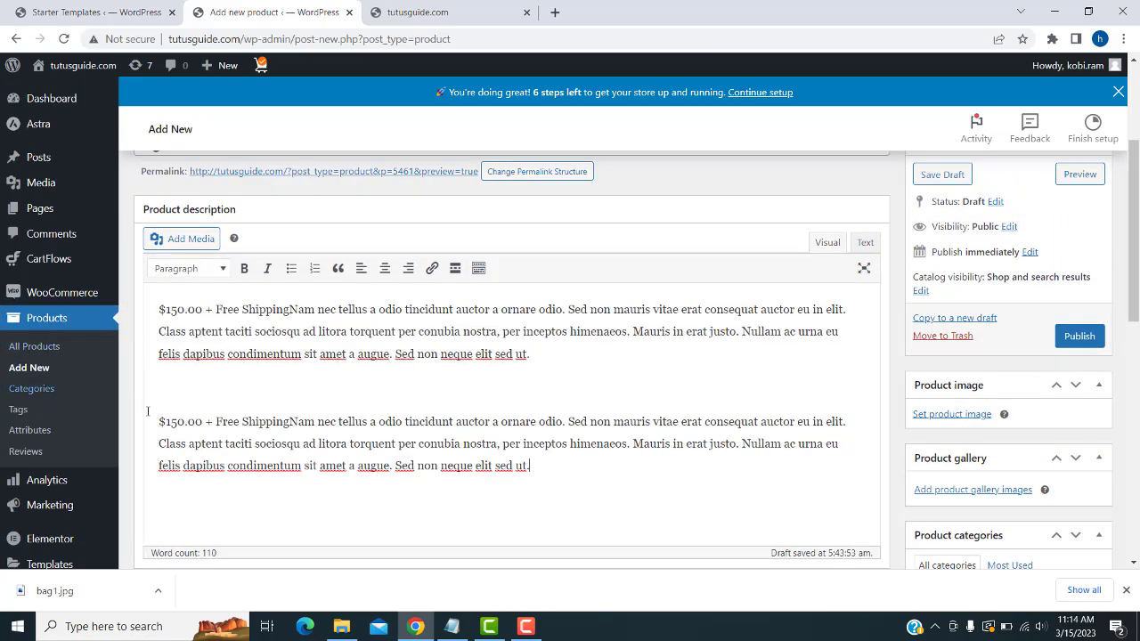
left_click(153, 417)
key("BackSpace")
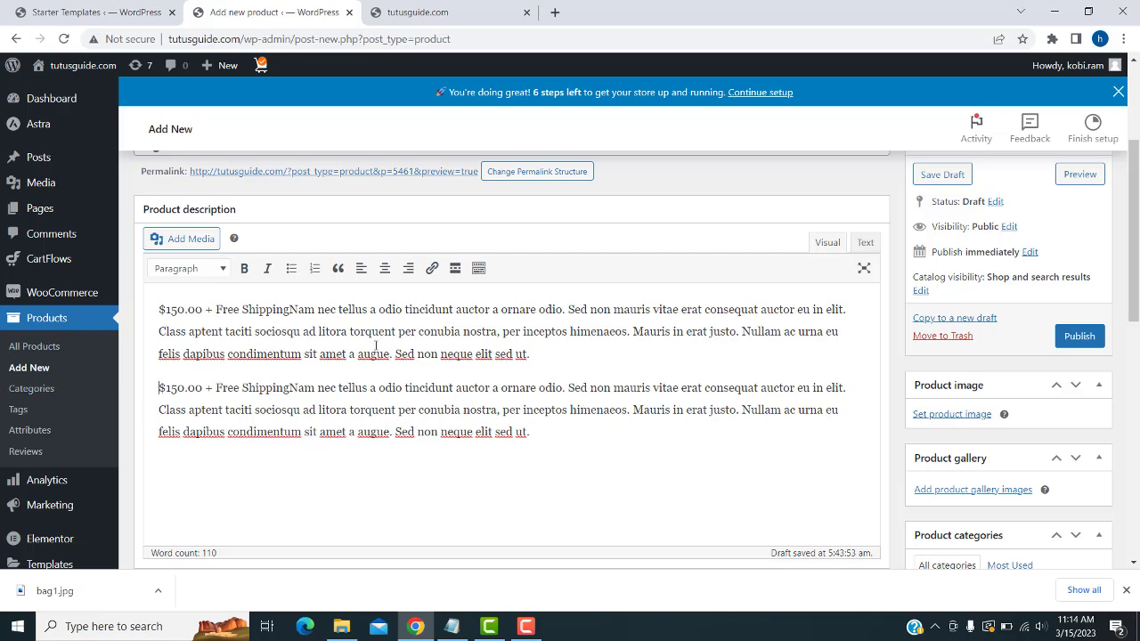
scroll(397, 333, "up", 2)
scroll(387, 480, "down", 2)
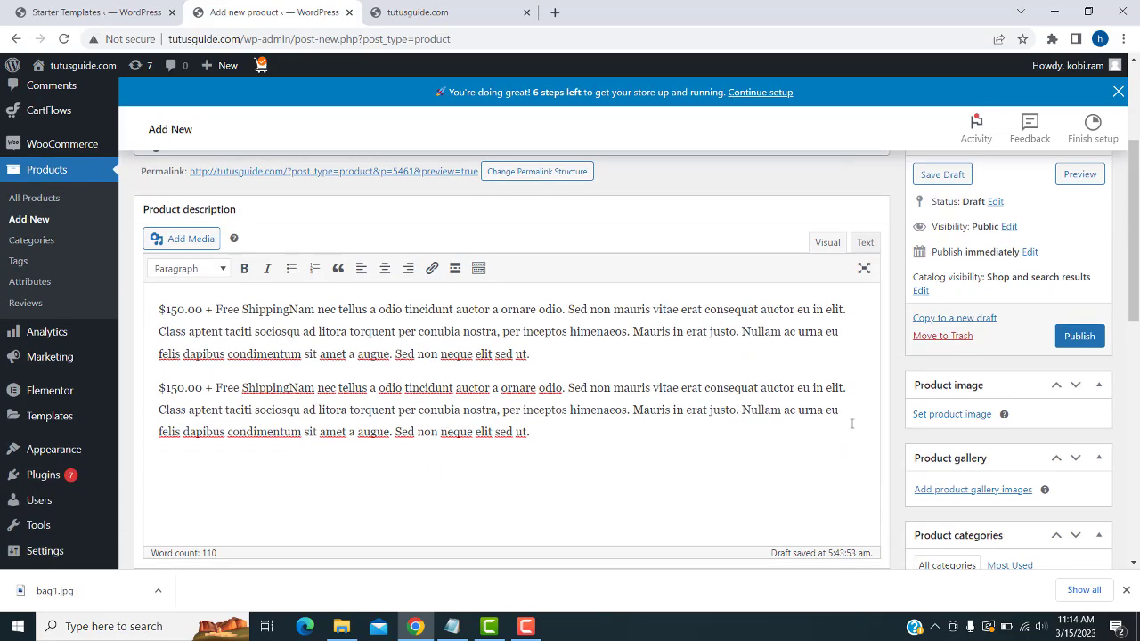
- Upload the brown handbag photo bag1.jpg and make it the purse's product image
left_click(924, 418)
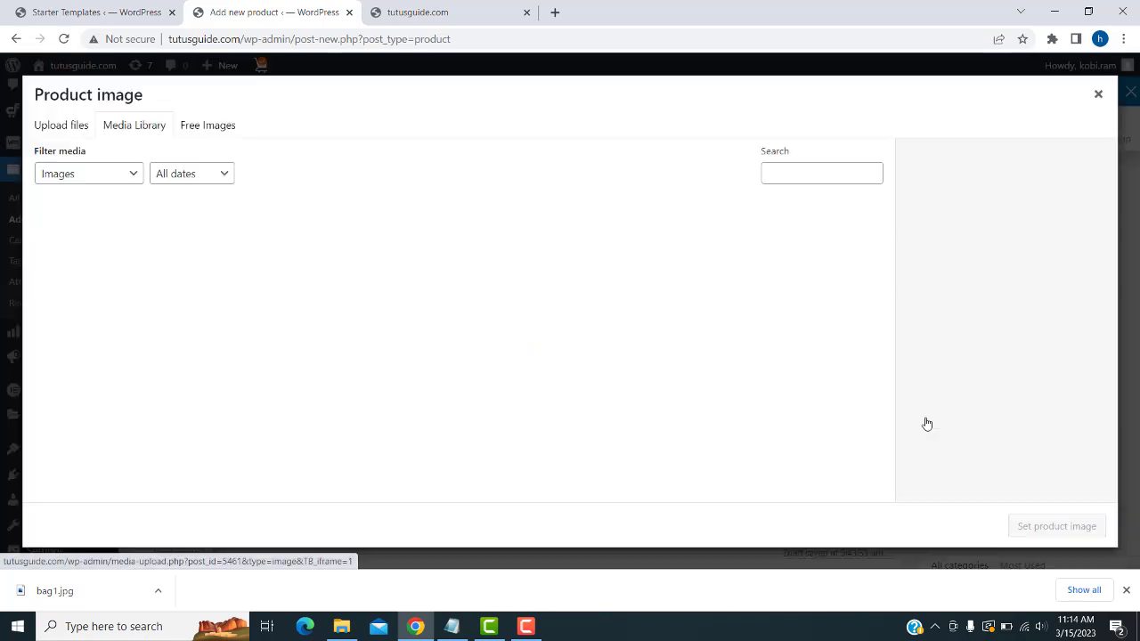
left_click(70, 131)
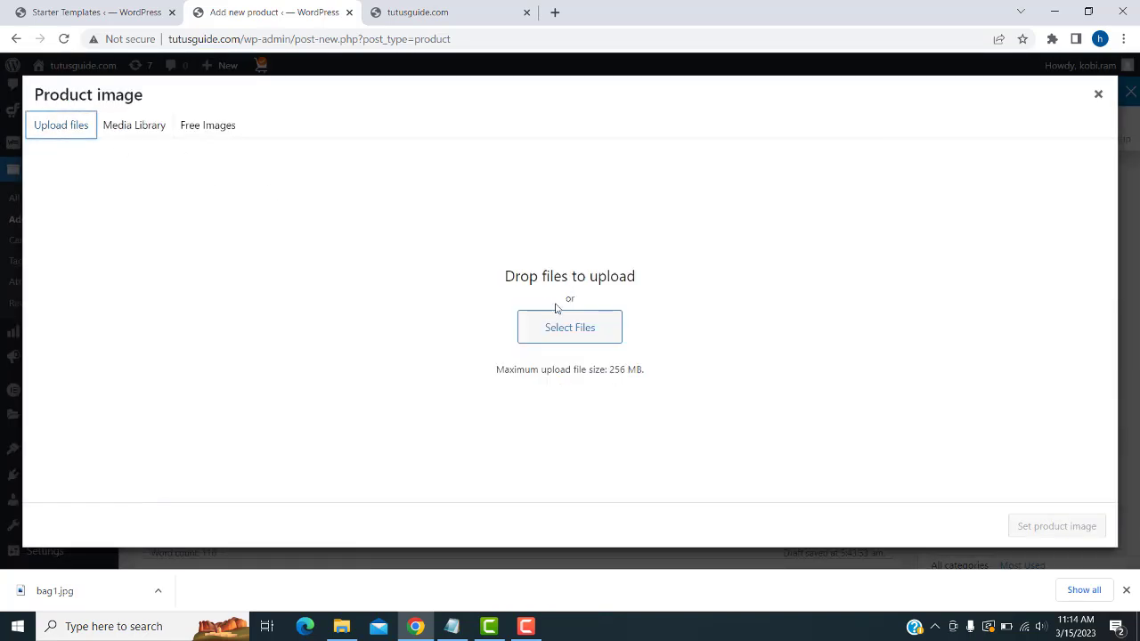
left_click(608, 329)
double_click(769, 125)
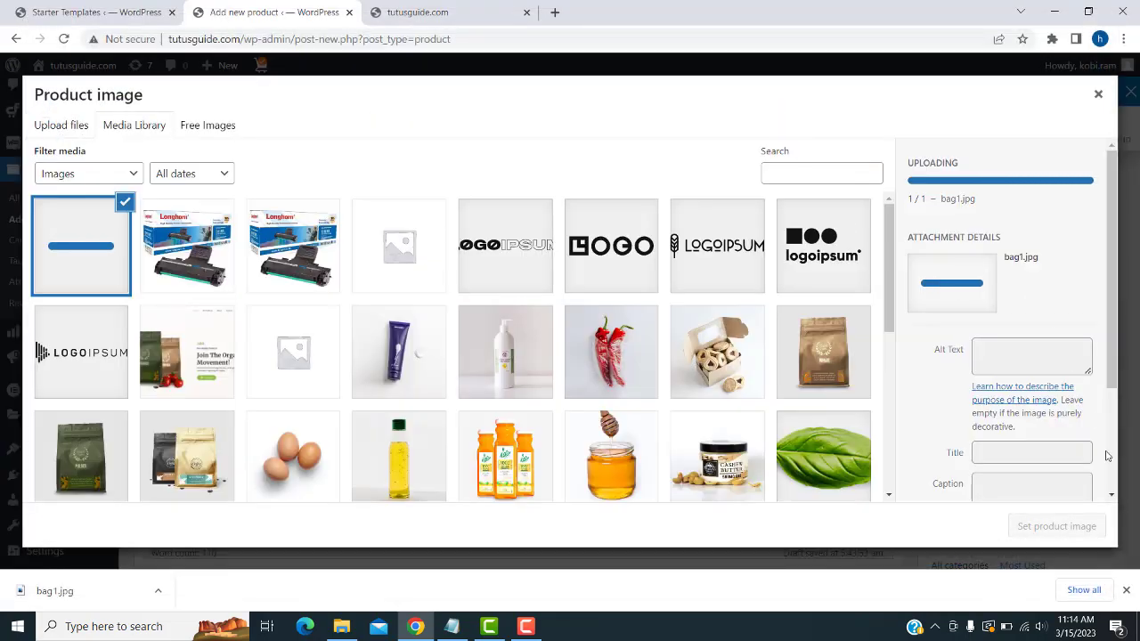
left_click(1037, 531)
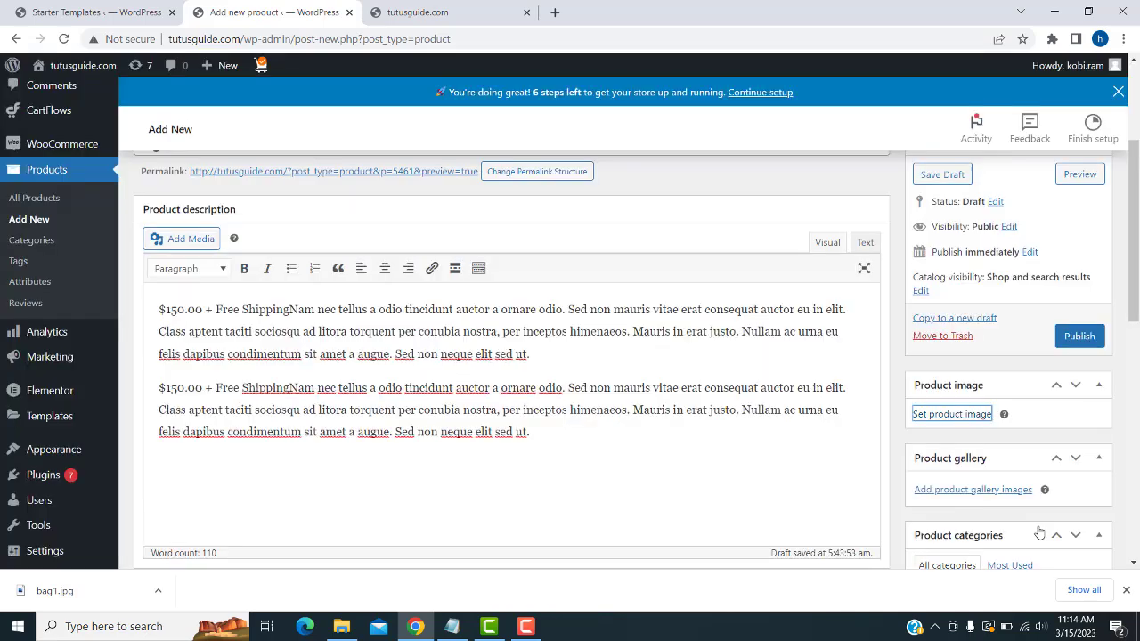
scroll(1018, 356, "down", 2)
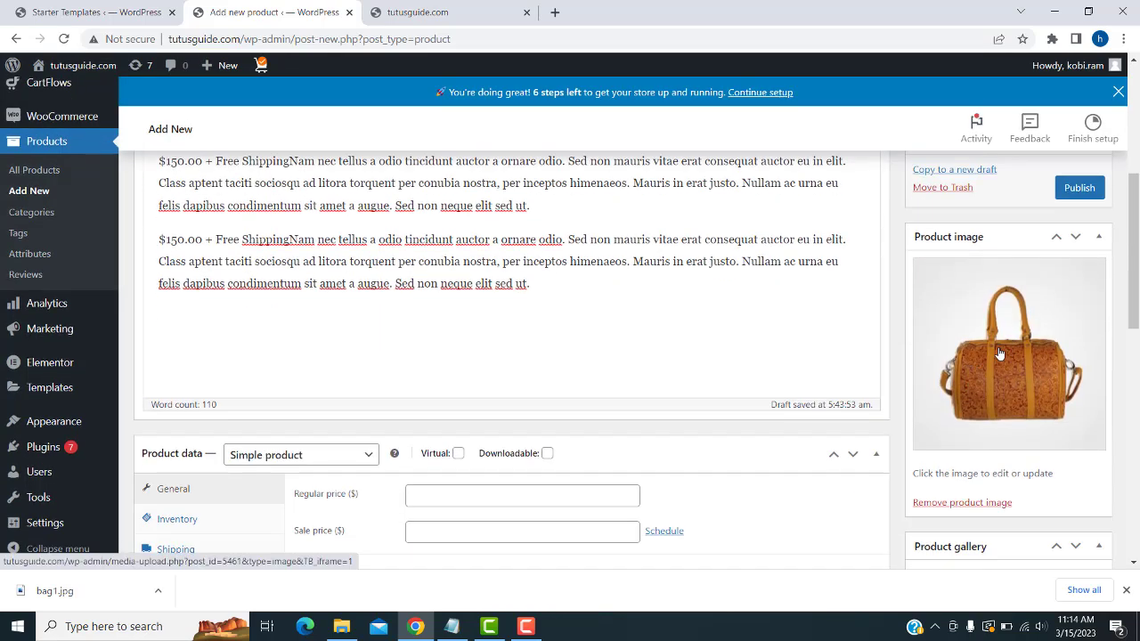
scroll(1018, 354, "up", 1)
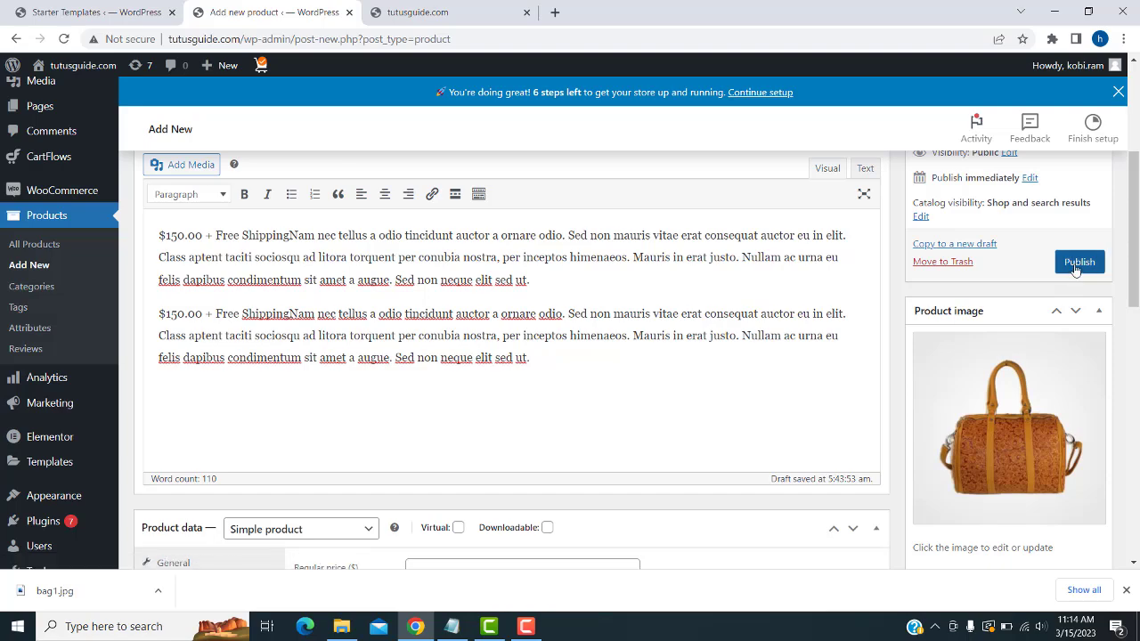
scroll(1074, 267, "up", 2)
scroll(1073, 267, "down", 8)
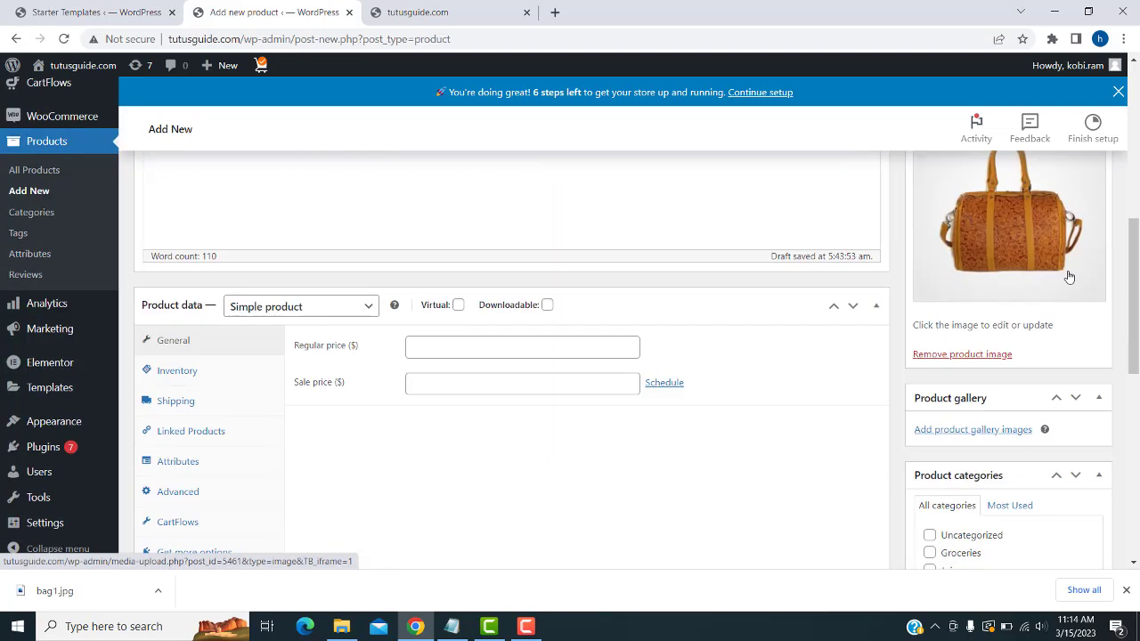
scroll(1071, 276, "down", 1)
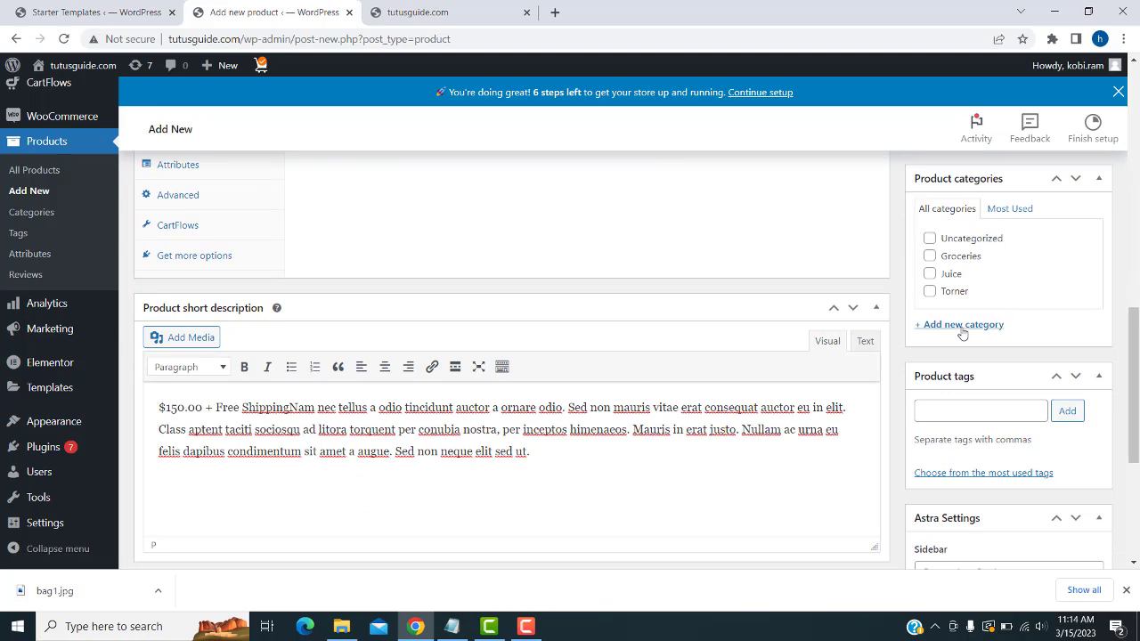
- Create a new 'bag' product category and make sure it is ticked
left_click(962, 325)
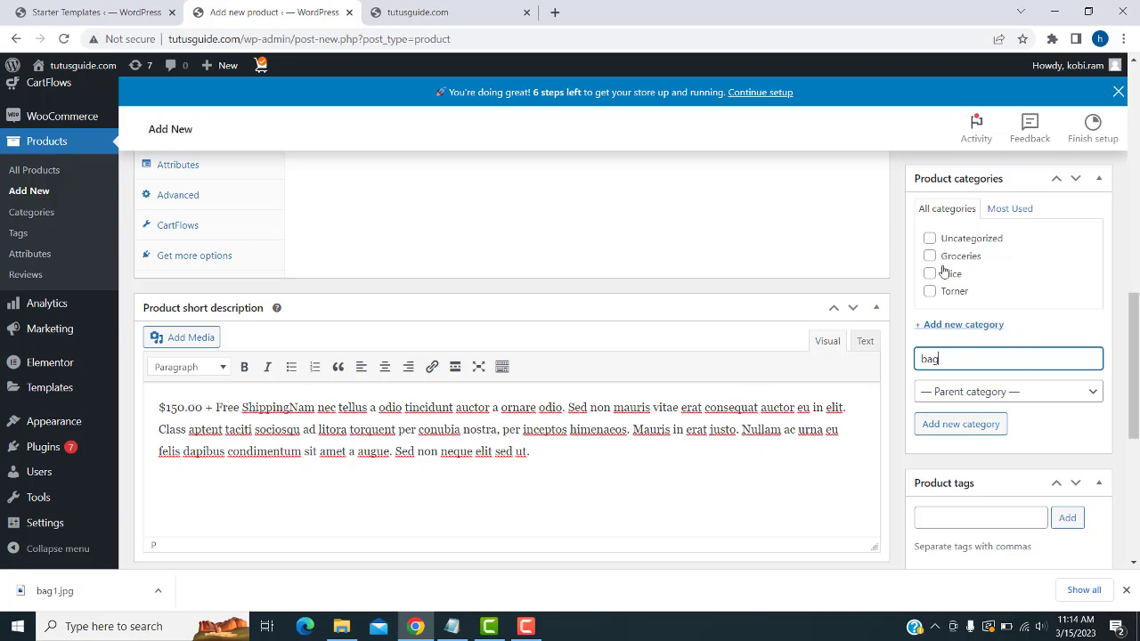
left_click(939, 429)
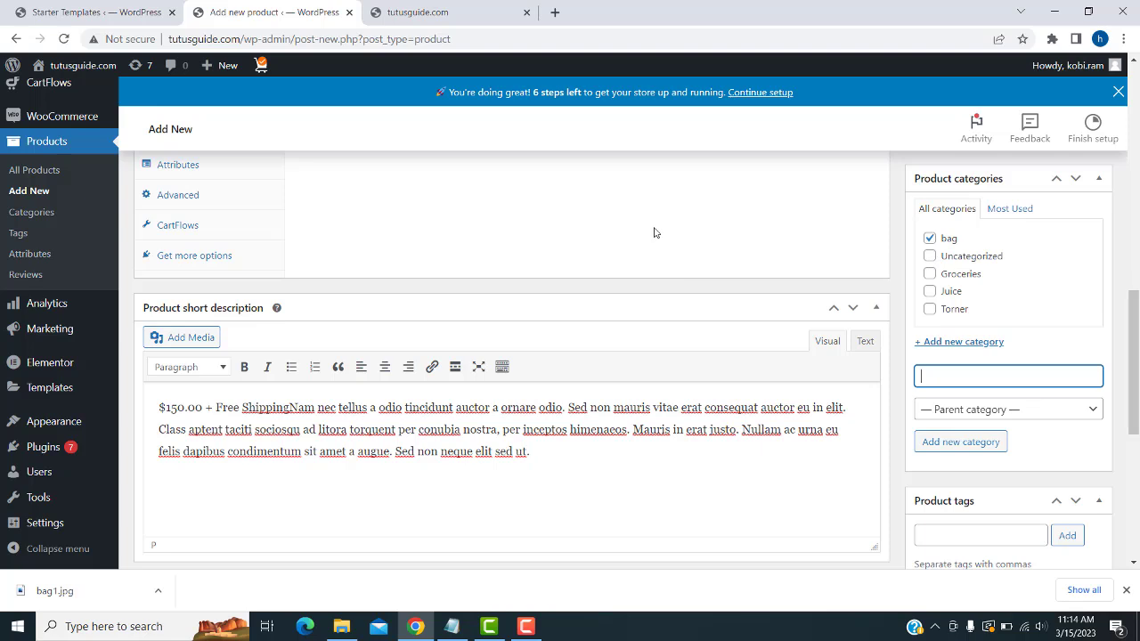
left_click(928, 239)
left_click(929, 240)
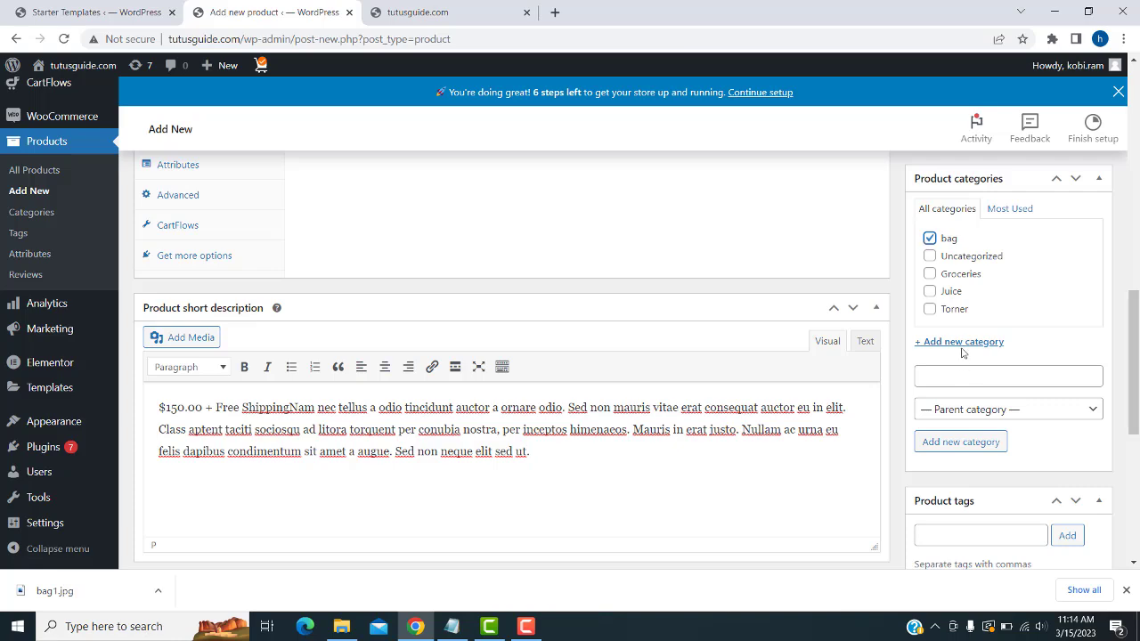
- Publish the Light Brown Purse product
scroll(785, 267, "up", 3)
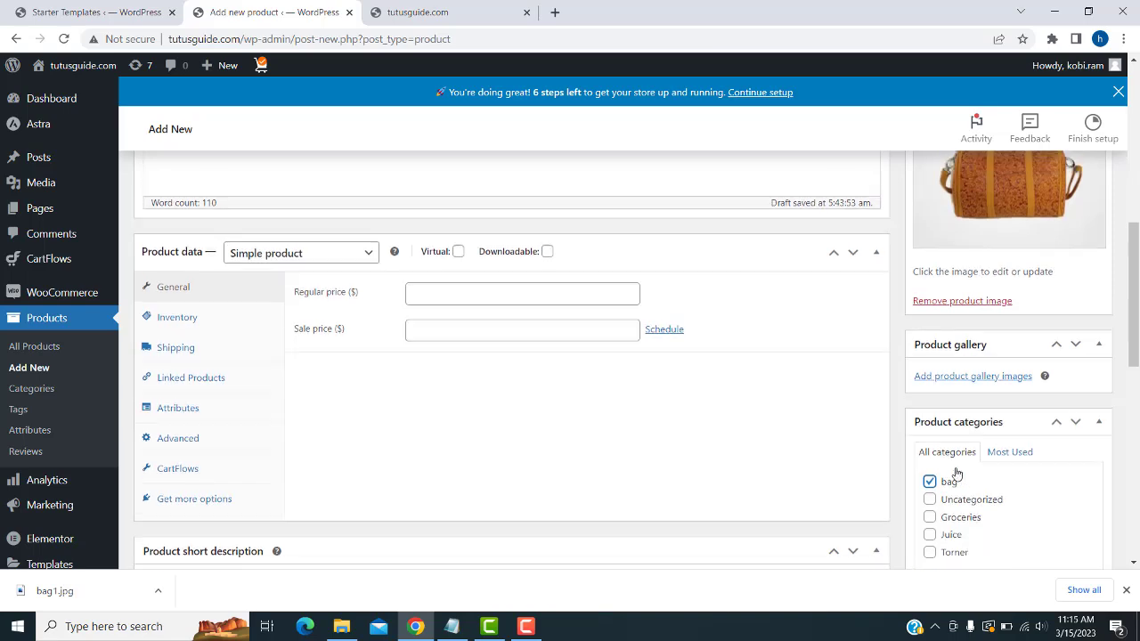
scroll(956, 472, "up", 5)
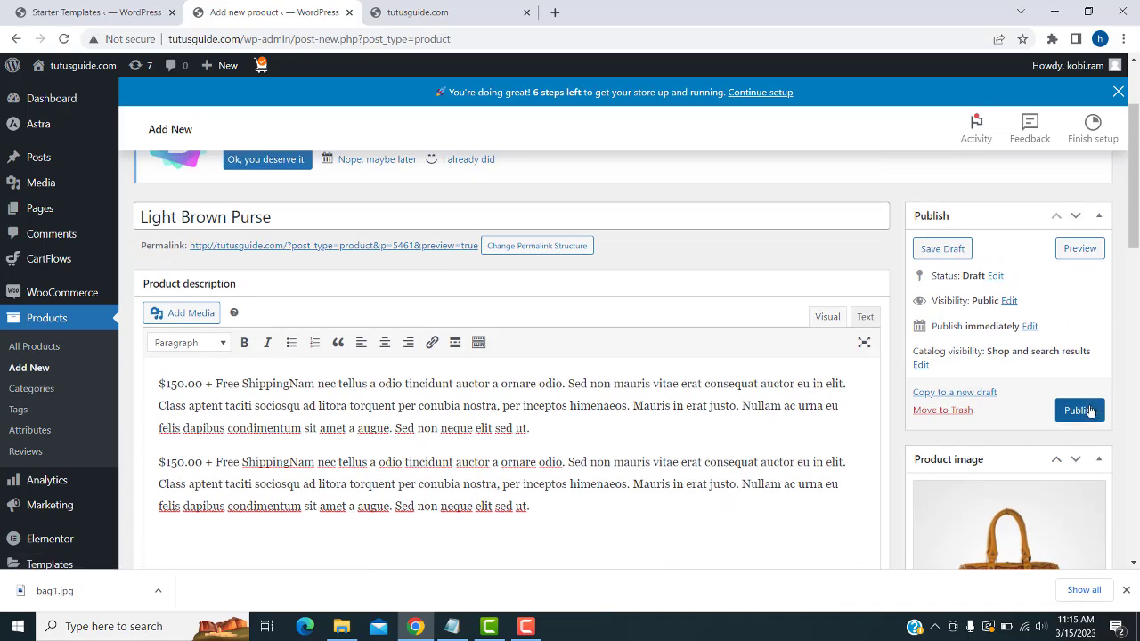
left_click(1079, 409)
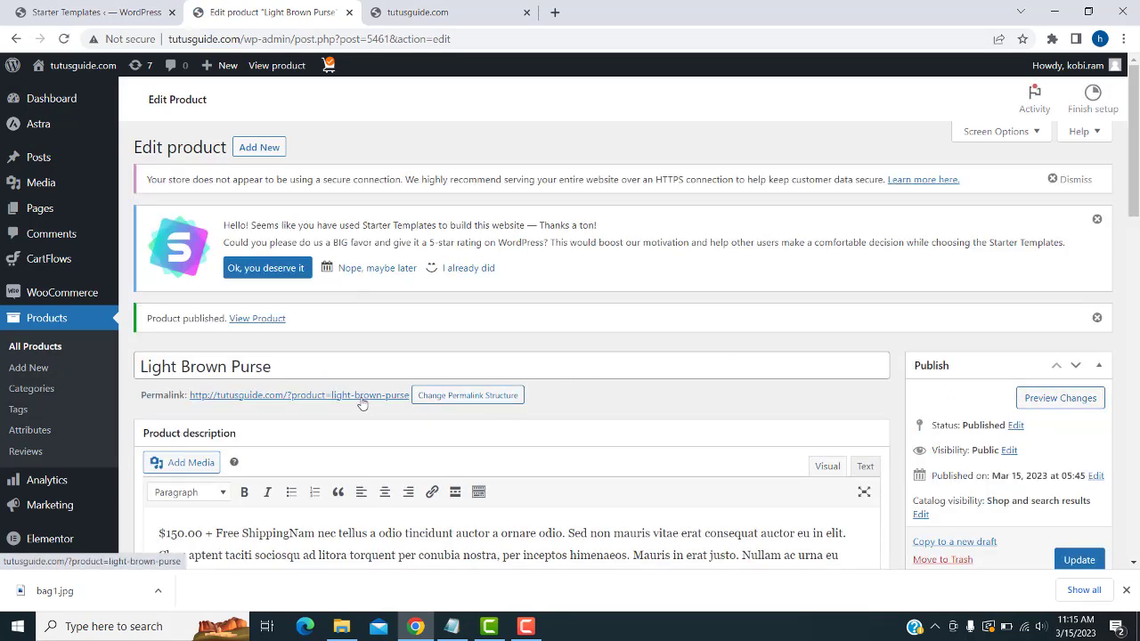
- Open the purse's product page in a new tab and look it over
right_click(338, 426)
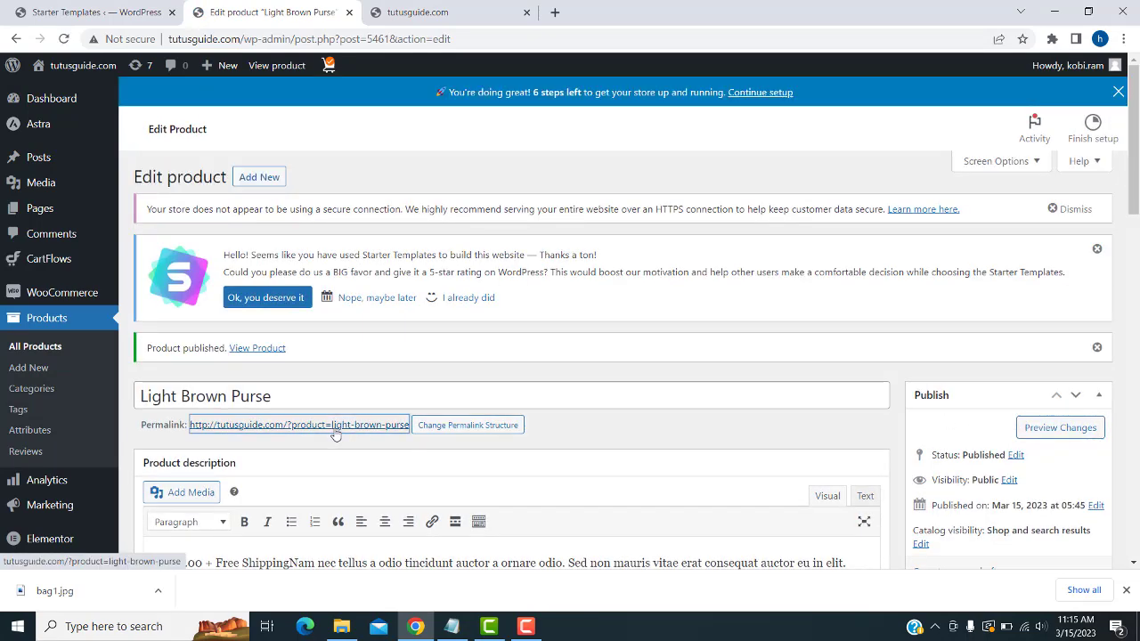
left_click(402, 440)
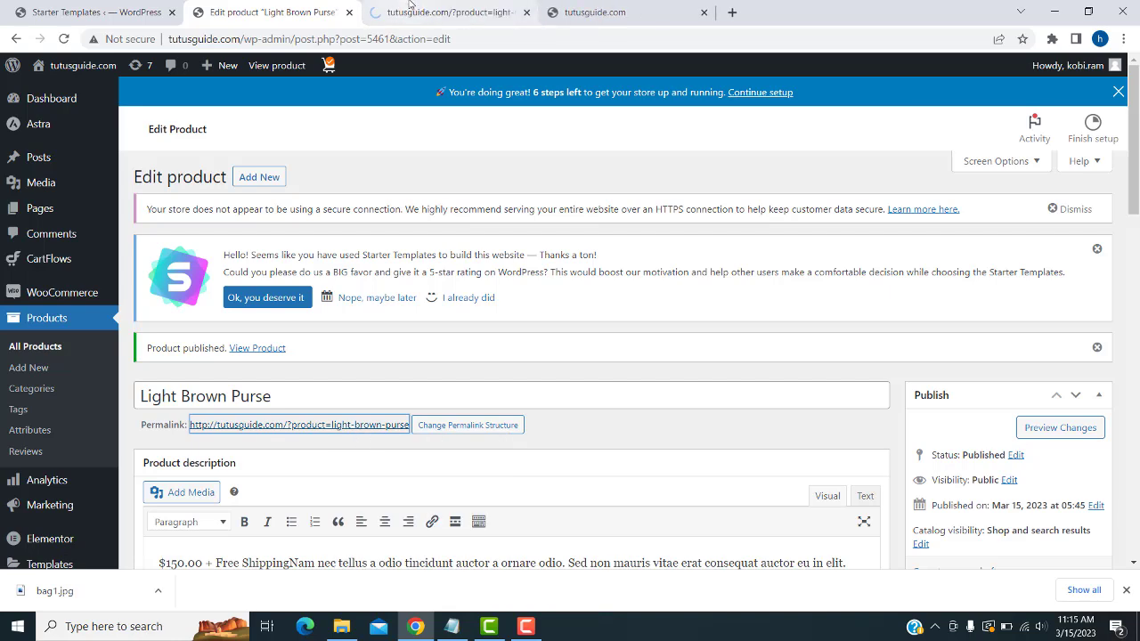
left_click(408, 13)
scroll(471, 372, "down", 3)
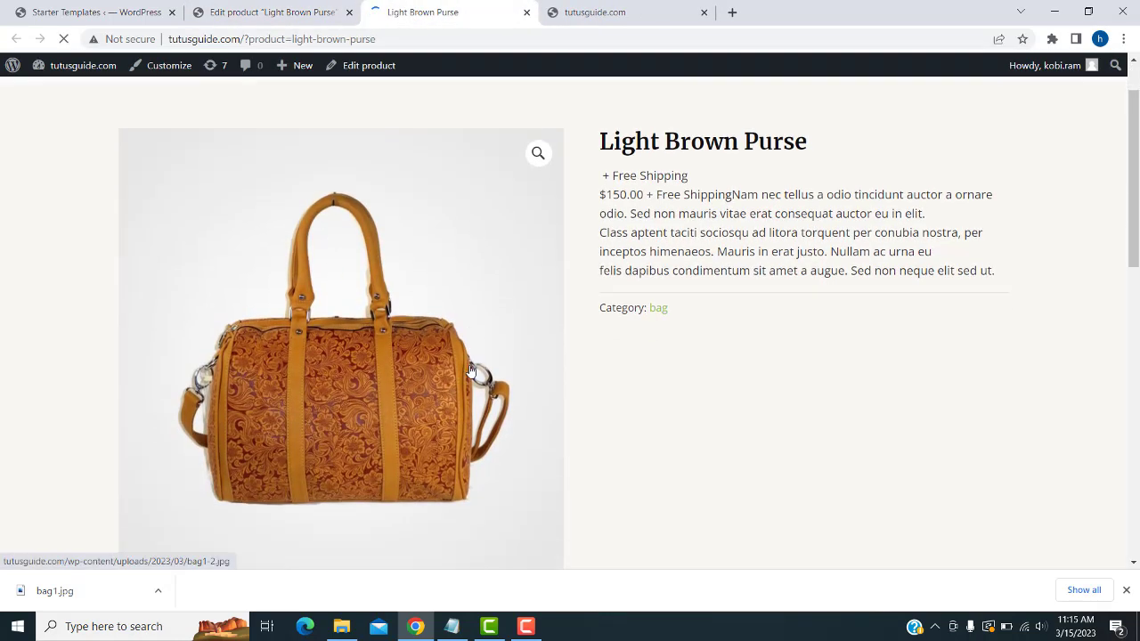
scroll(472, 369, "down", 3)
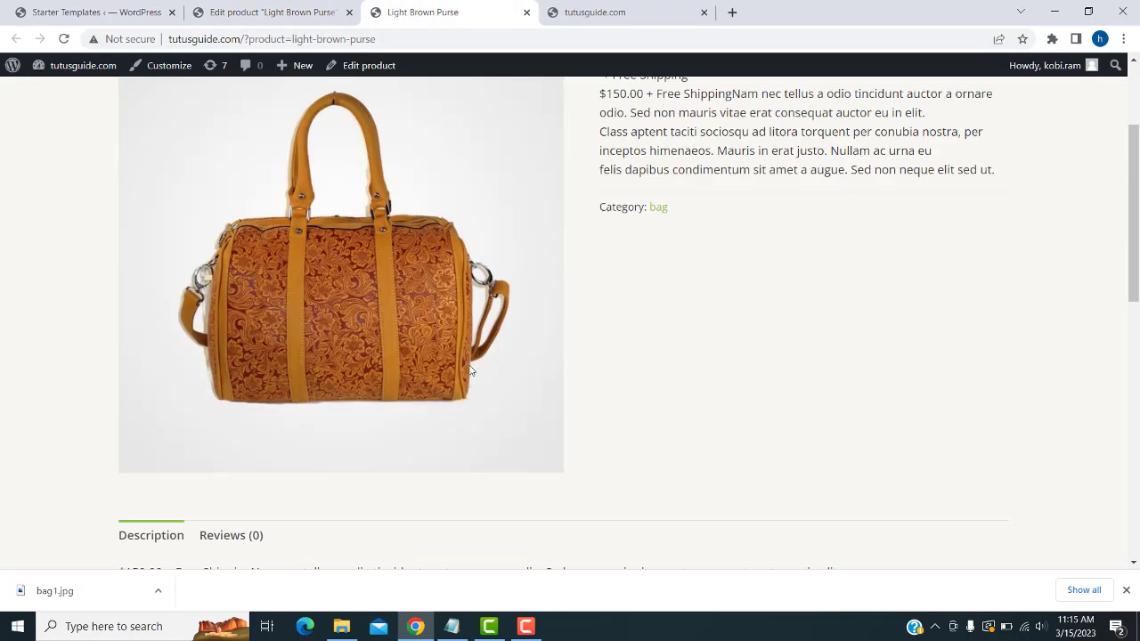
scroll(352, 411, "up", 3)
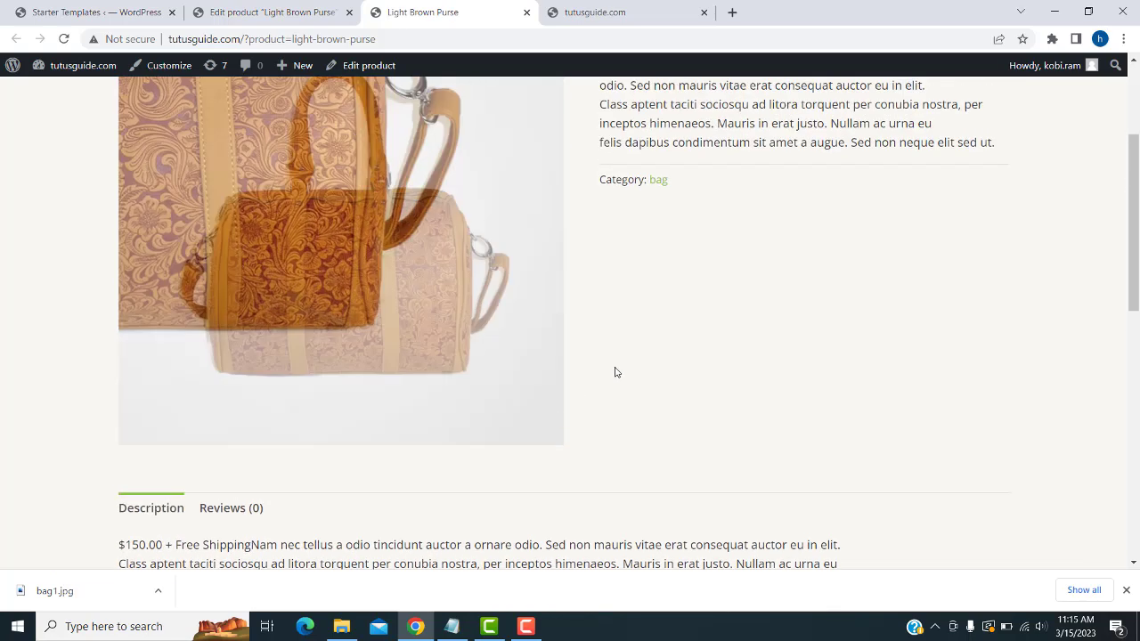
scroll(668, 356, "up", 1)
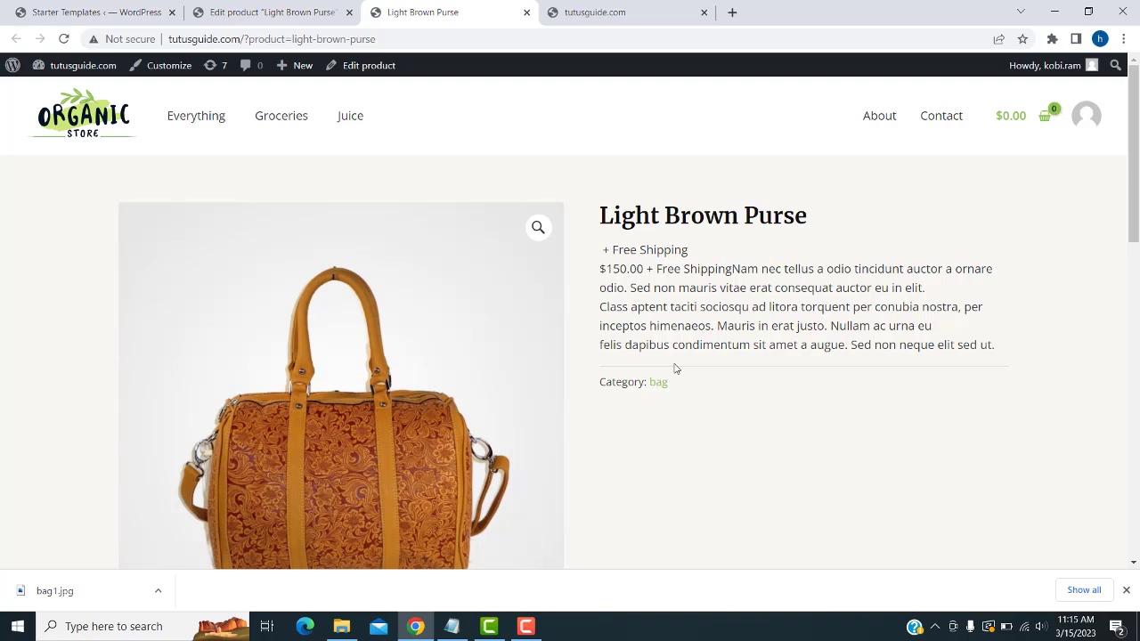
- Browse the Everything shop listing, pages 2 and 1
left_click(205, 127)
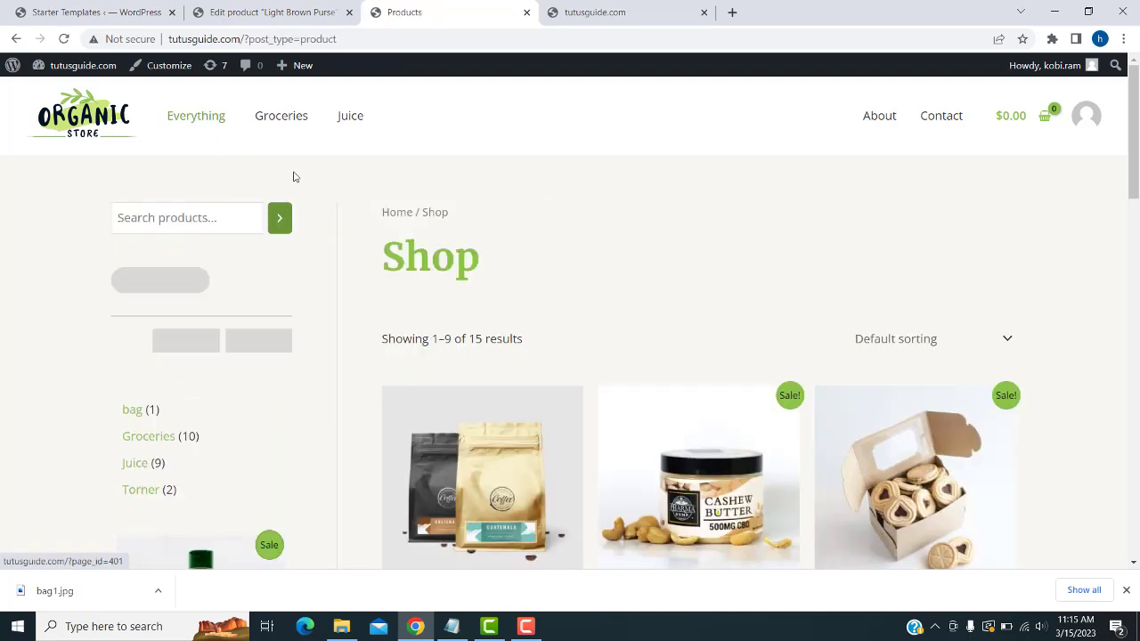
scroll(712, 312, "down", 4)
scroll(700, 319, "down", 8)
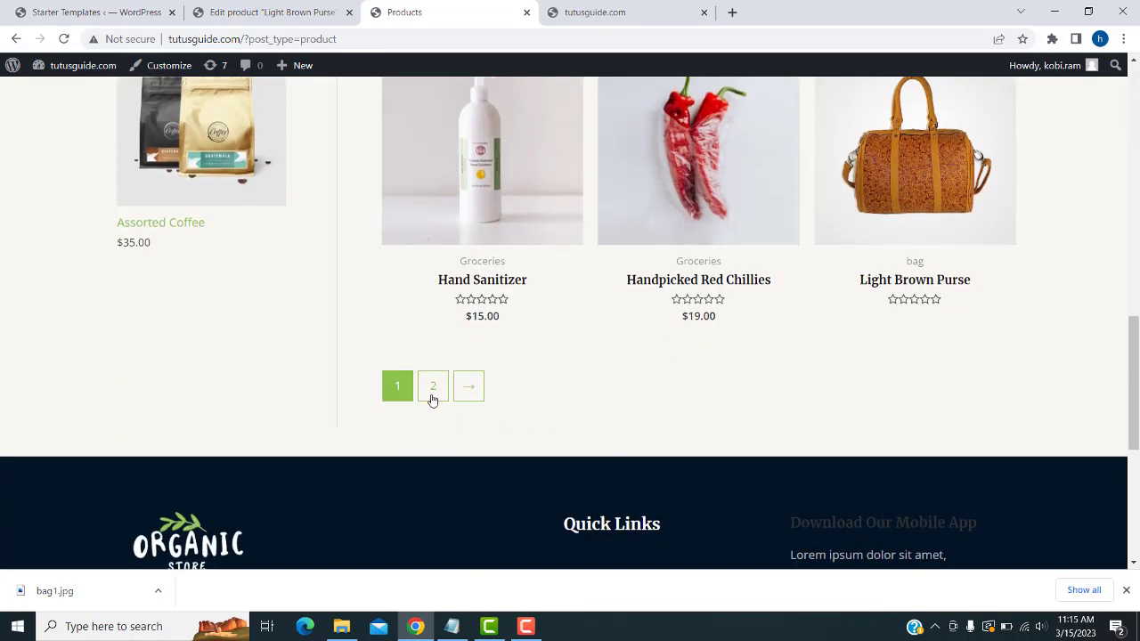
left_click(431, 399)
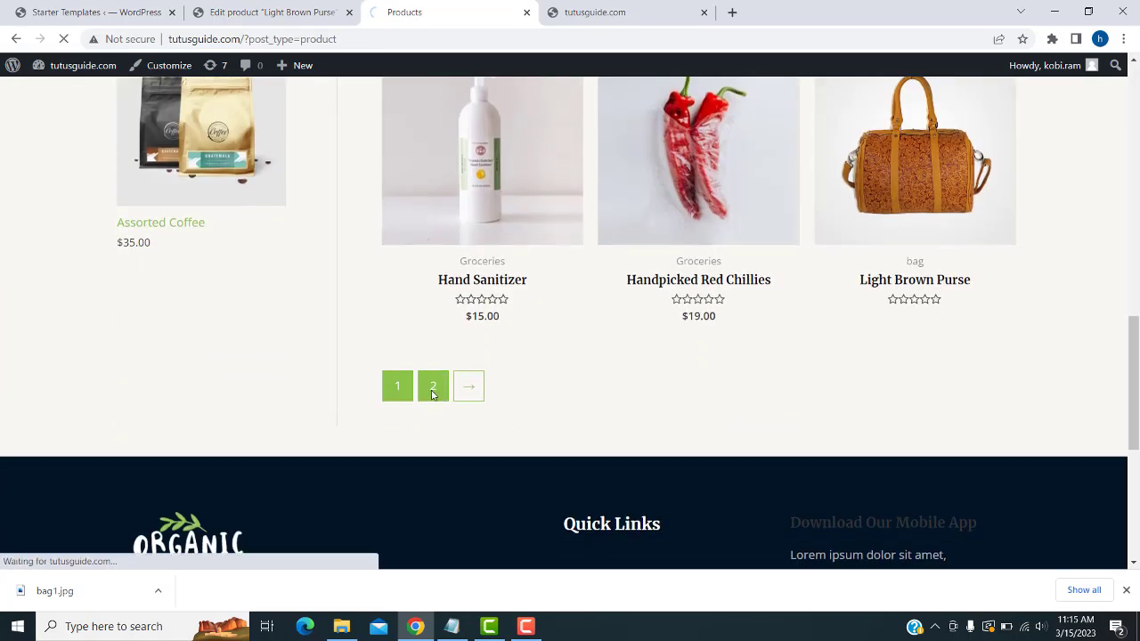
scroll(431, 396, "down", 2)
scroll(432, 396, "down", 2)
scroll(784, 379, "down", 2)
scroll(777, 261, "up", 3)
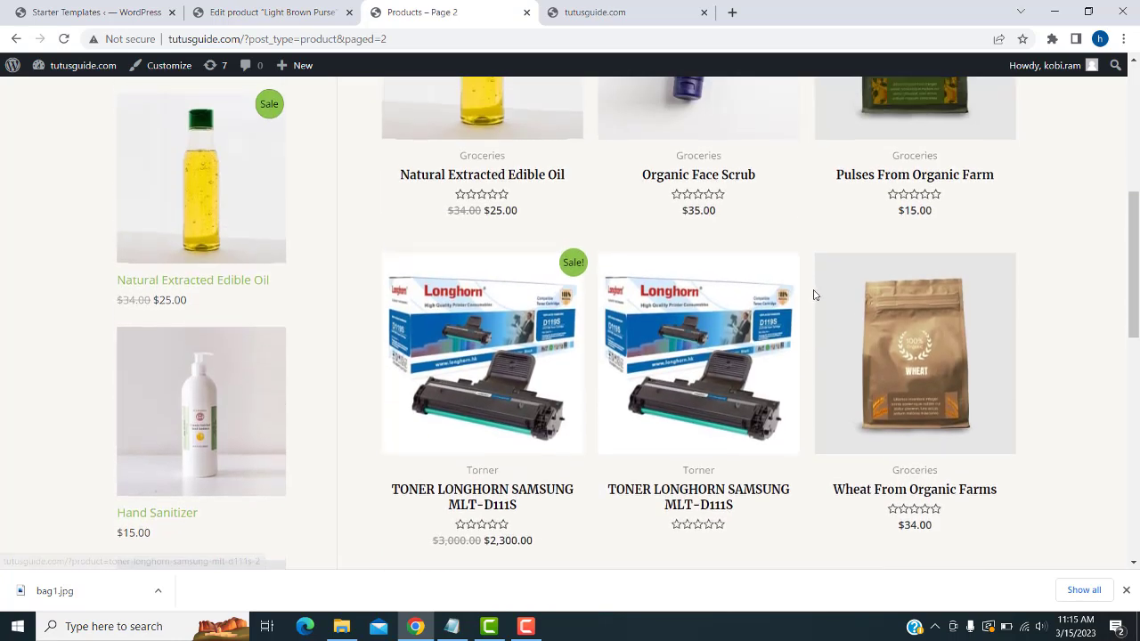
scroll(790, 404, "up", 2)
scroll(792, 401, "down", 4)
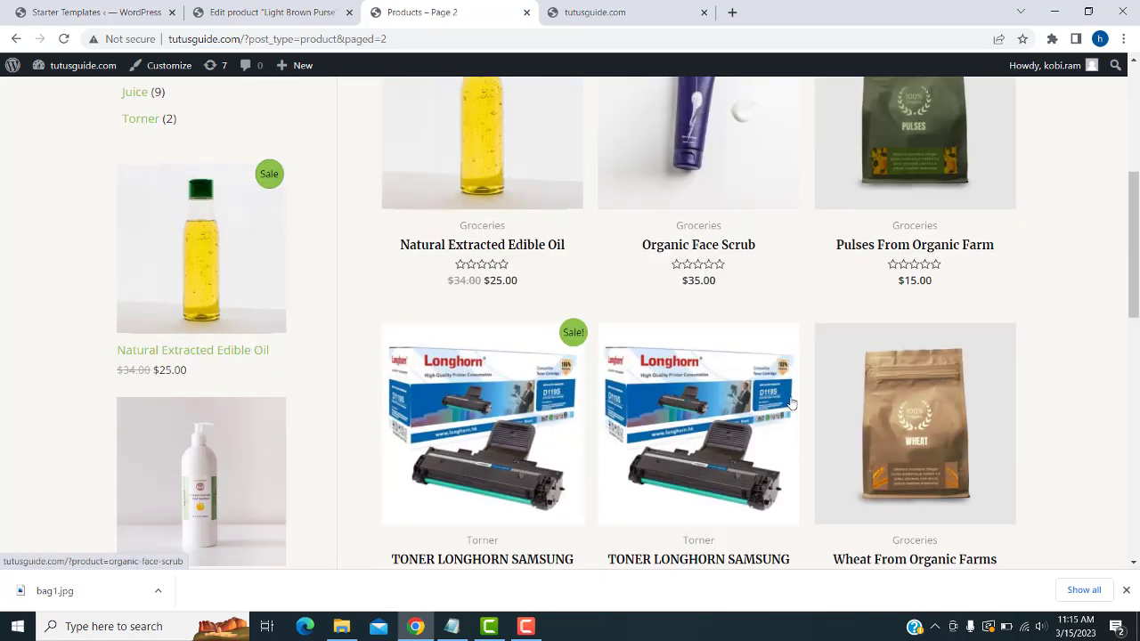
left_click(434, 459)
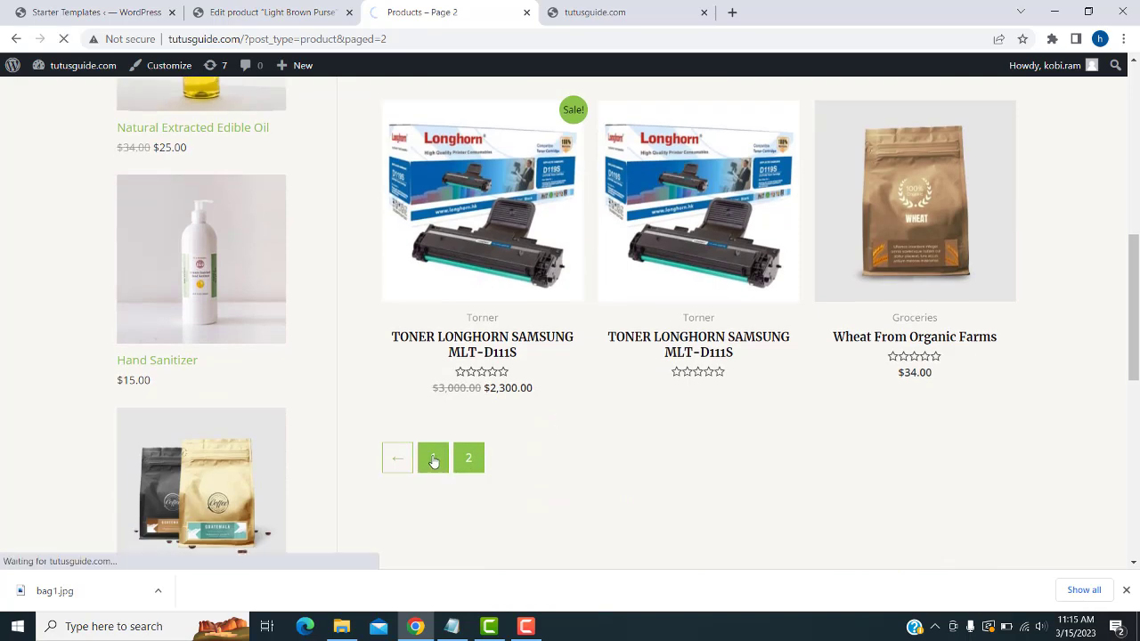
scroll(434, 460, "down", 6)
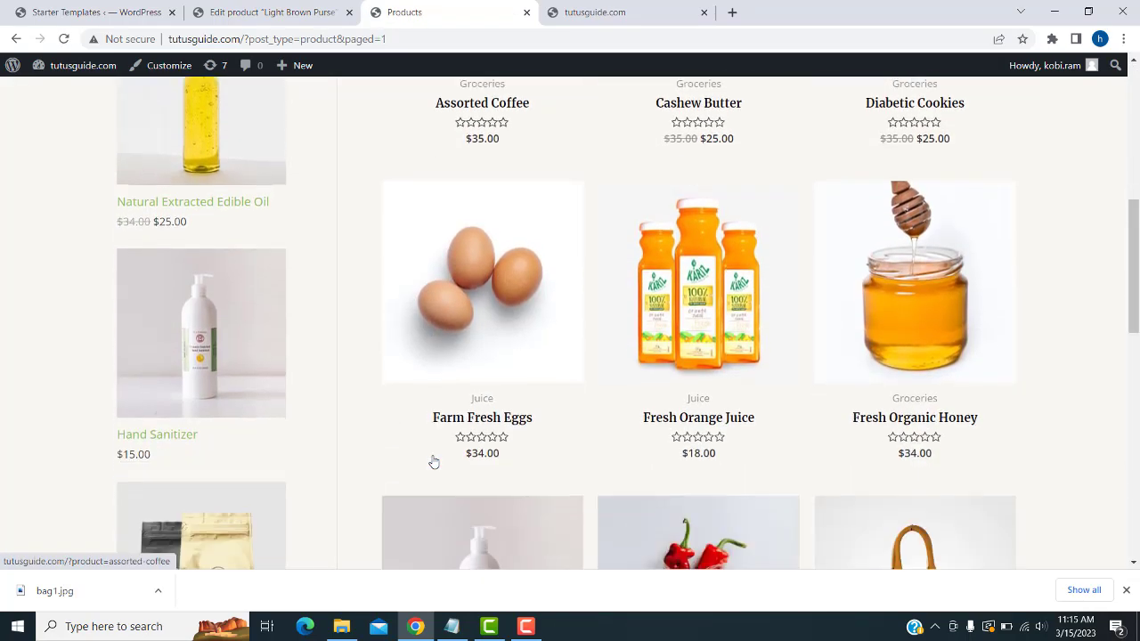
scroll(433, 461, "down", 3)
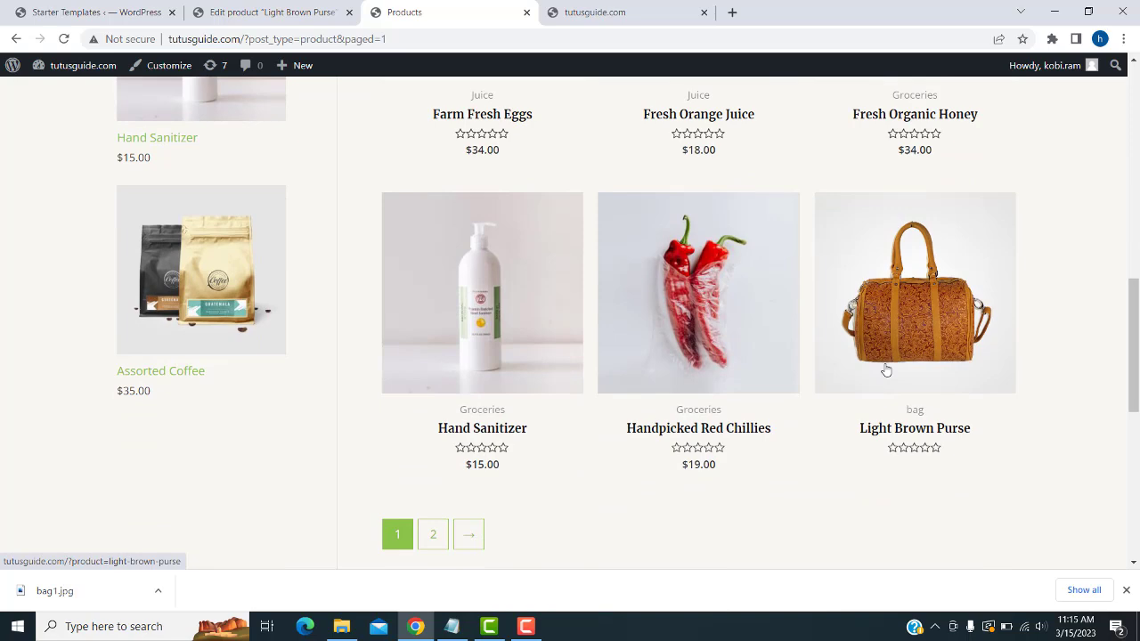
scroll(855, 395, "up", 9)
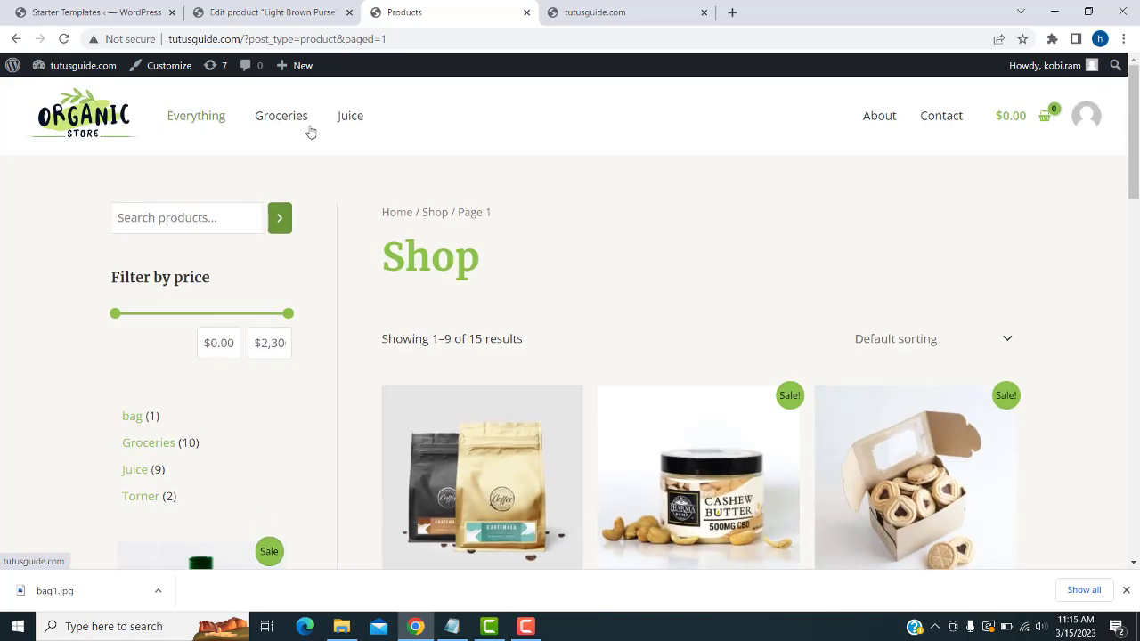
- View the Groceries and Juice category pages, then return to the purse editor
left_click(298, 127)
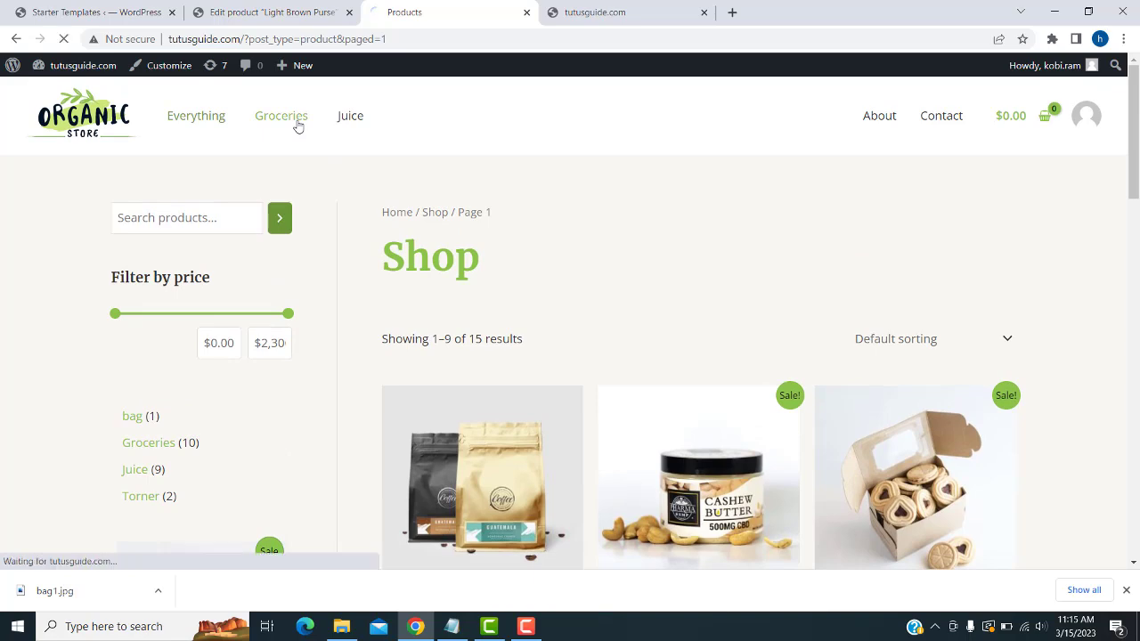
scroll(555, 447, "down", 3)
scroll(515, 414, "up", 3)
left_click(359, 124)
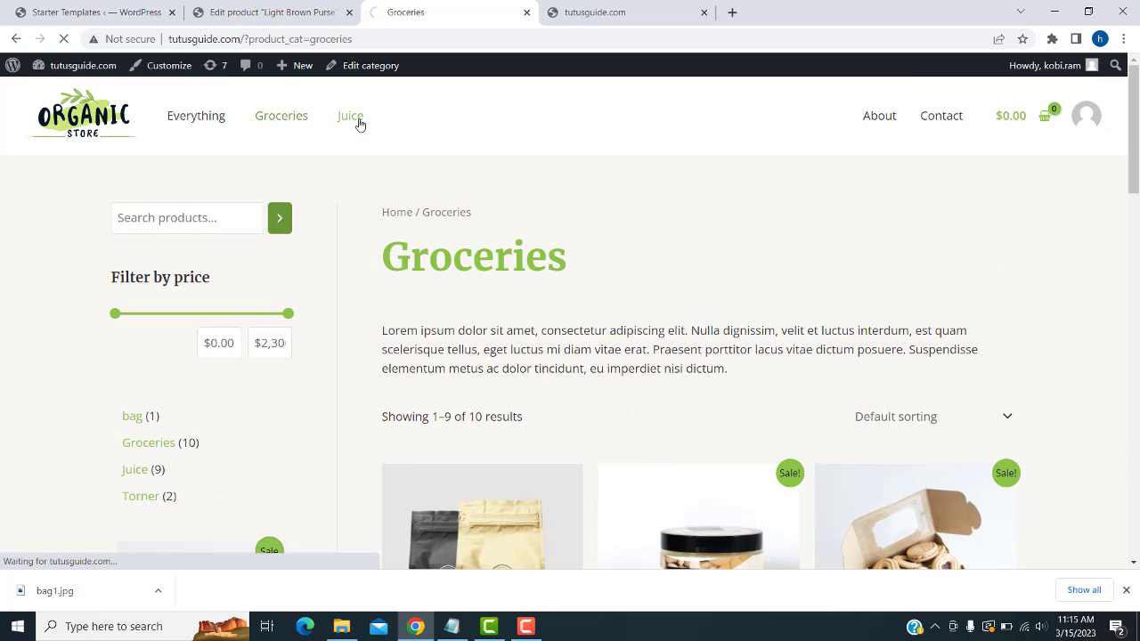
scroll(575, 500, "down", 2)
scroll(573, 496, "up", 2)
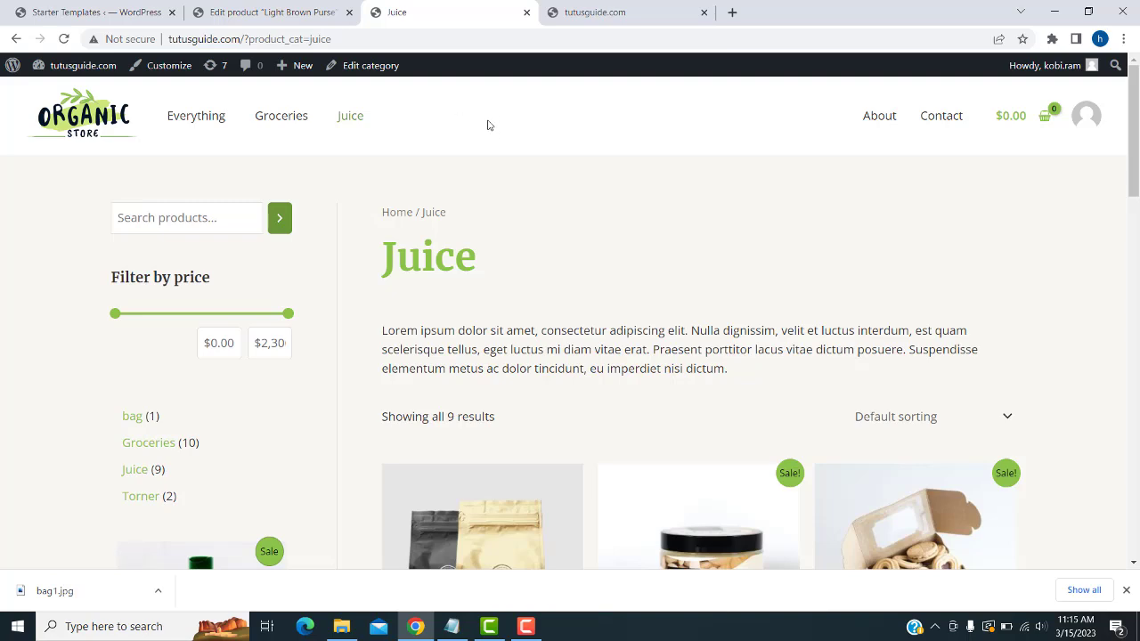
left_click(236, 9)
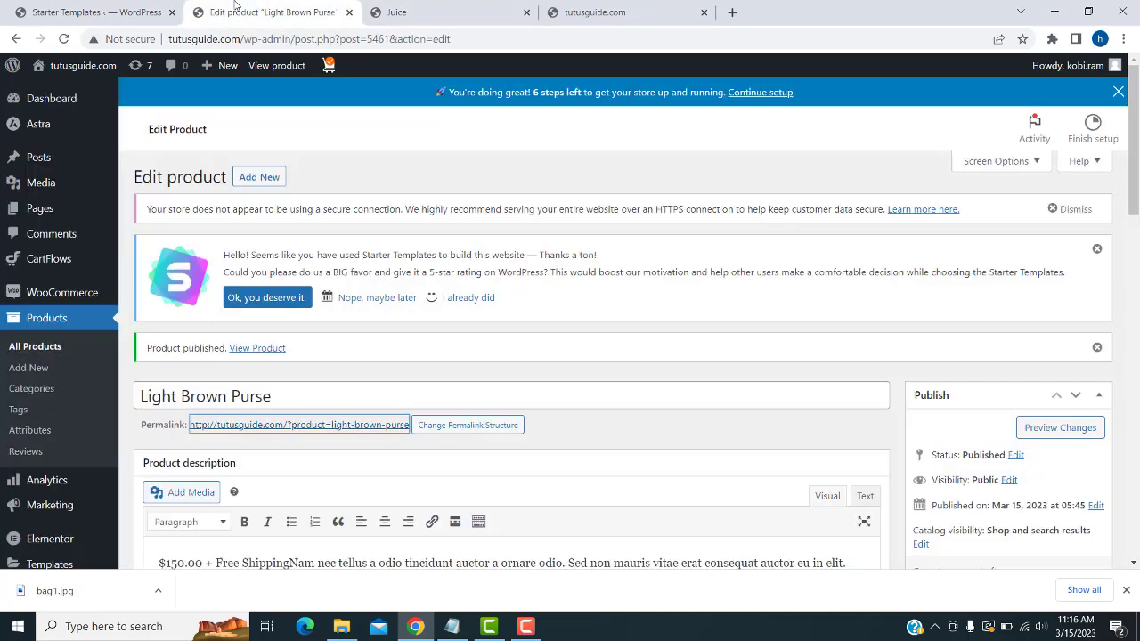
- Open the Appearance > Menus editor
scroll(60, 267, "down", 2)
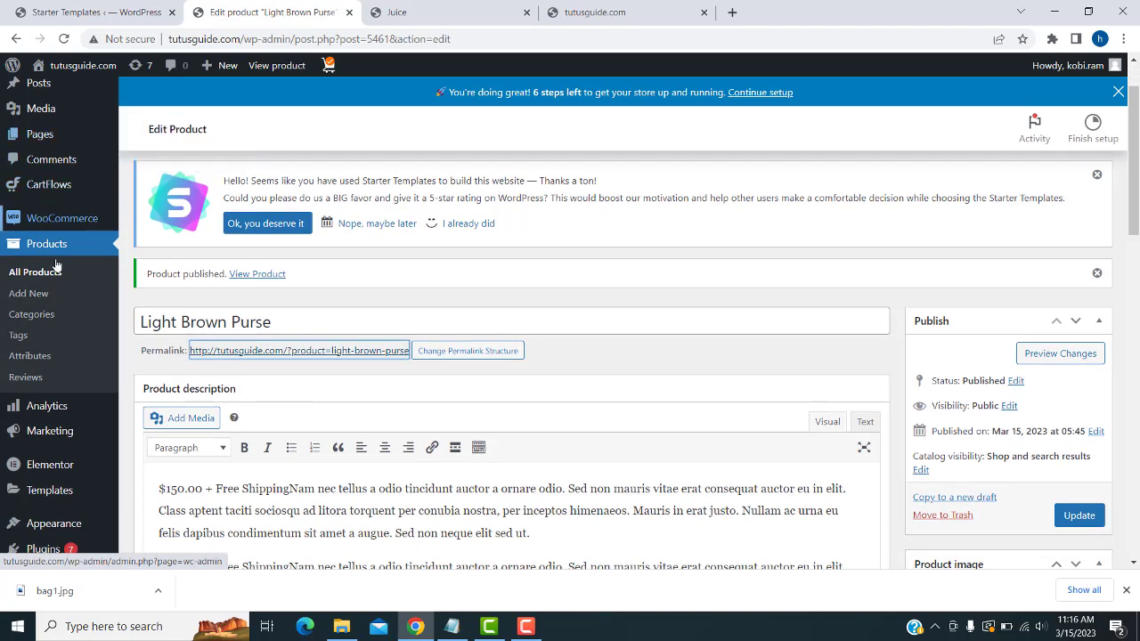
scroll(60, 294, "down", 1)
mouse_move(64, 424)
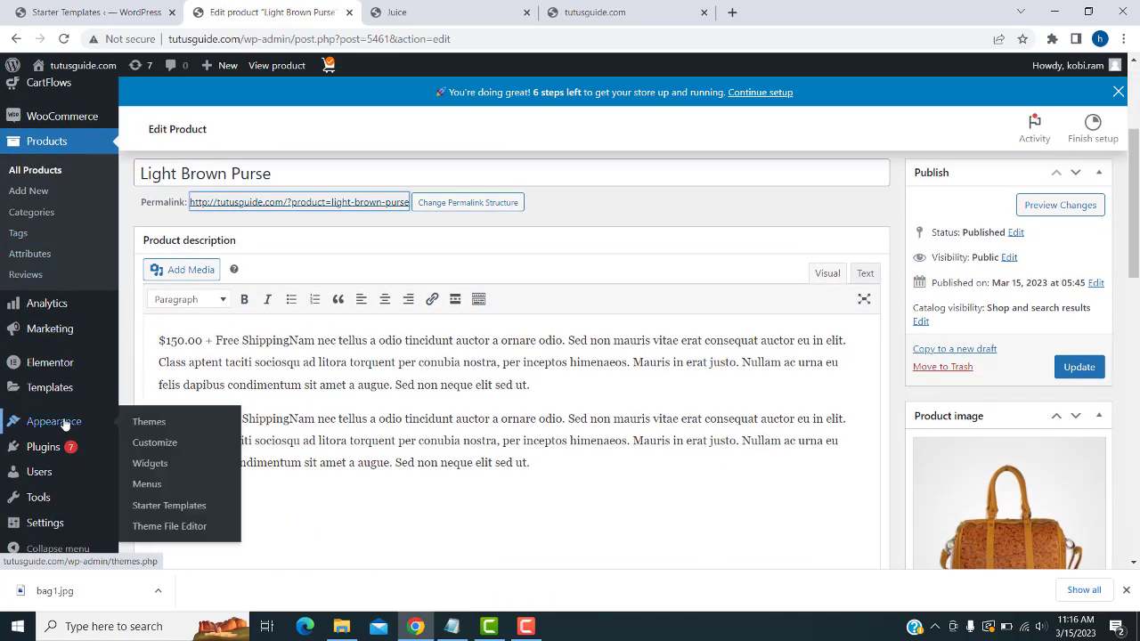
left_click(151, 484)
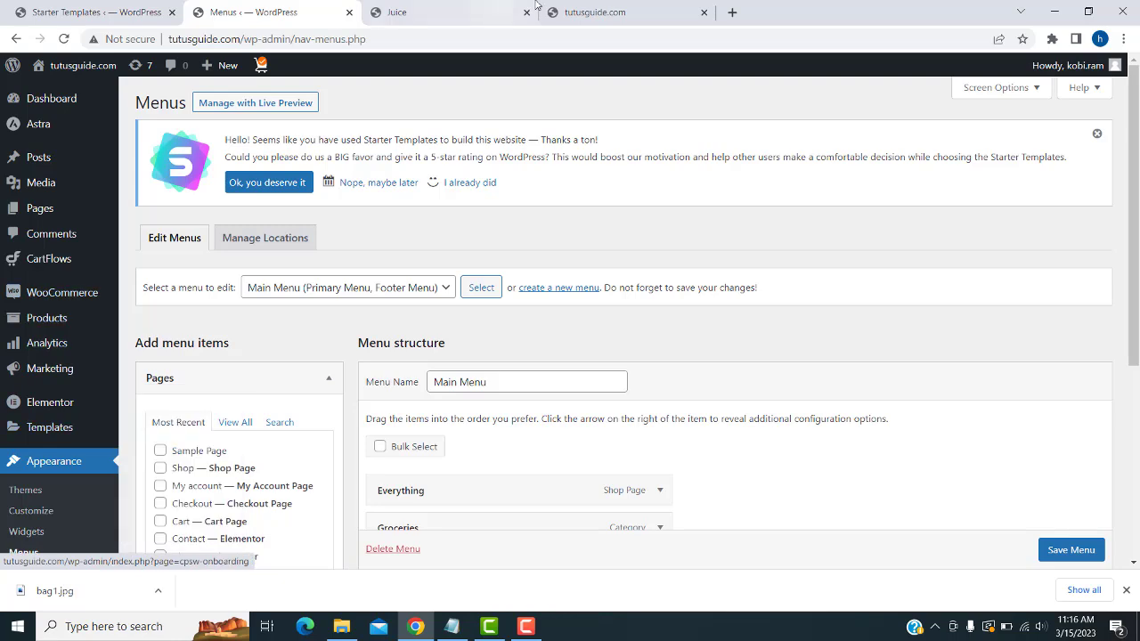
- Test the Groceries, Juice and Everything menu links on the storefront
left_click(535, 8)
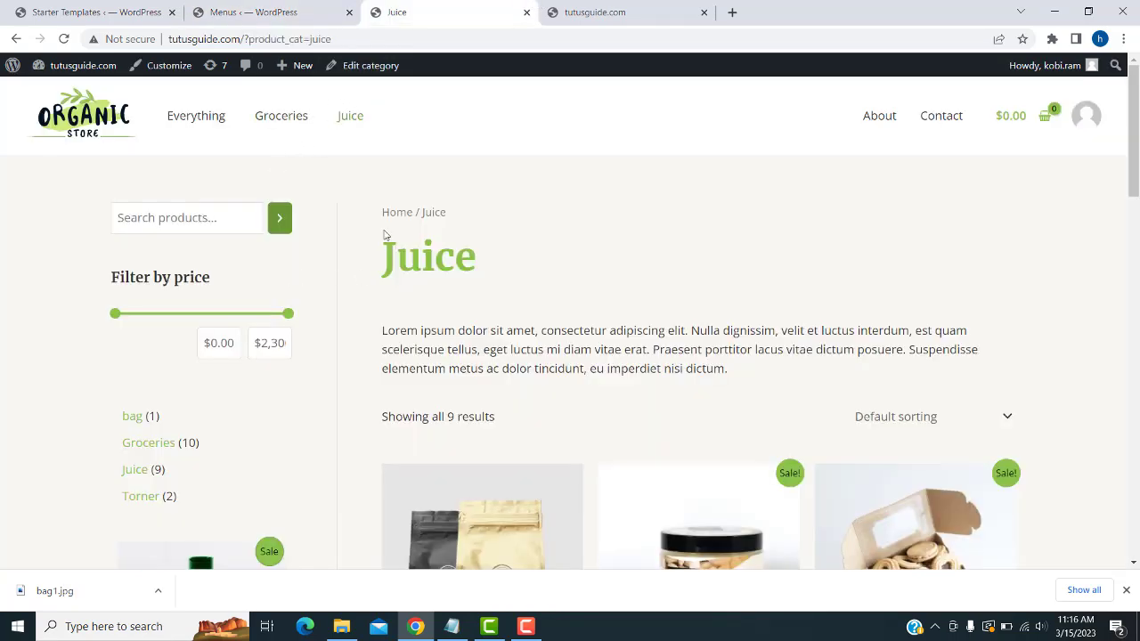
left_click(285, 118)
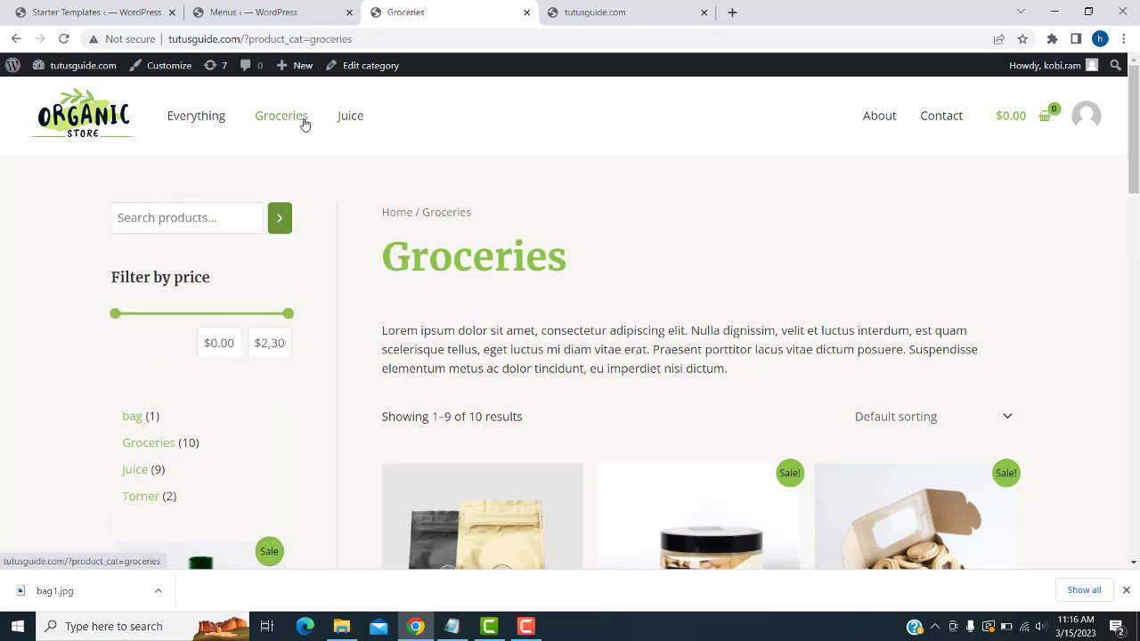
left_click(354, 122)
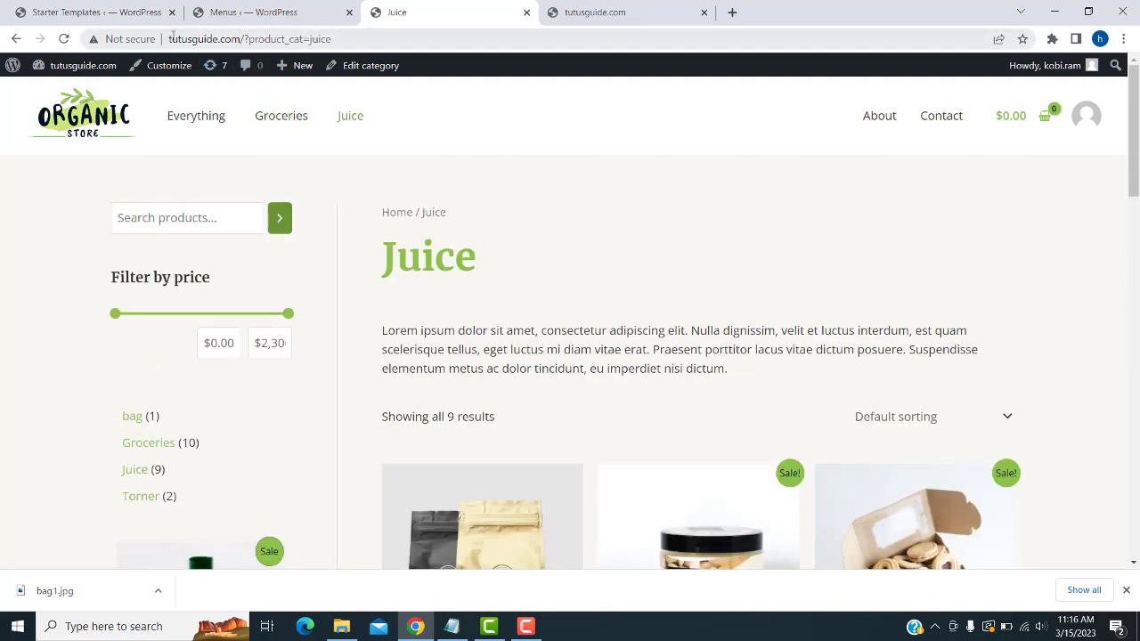
left_click(196, 116)
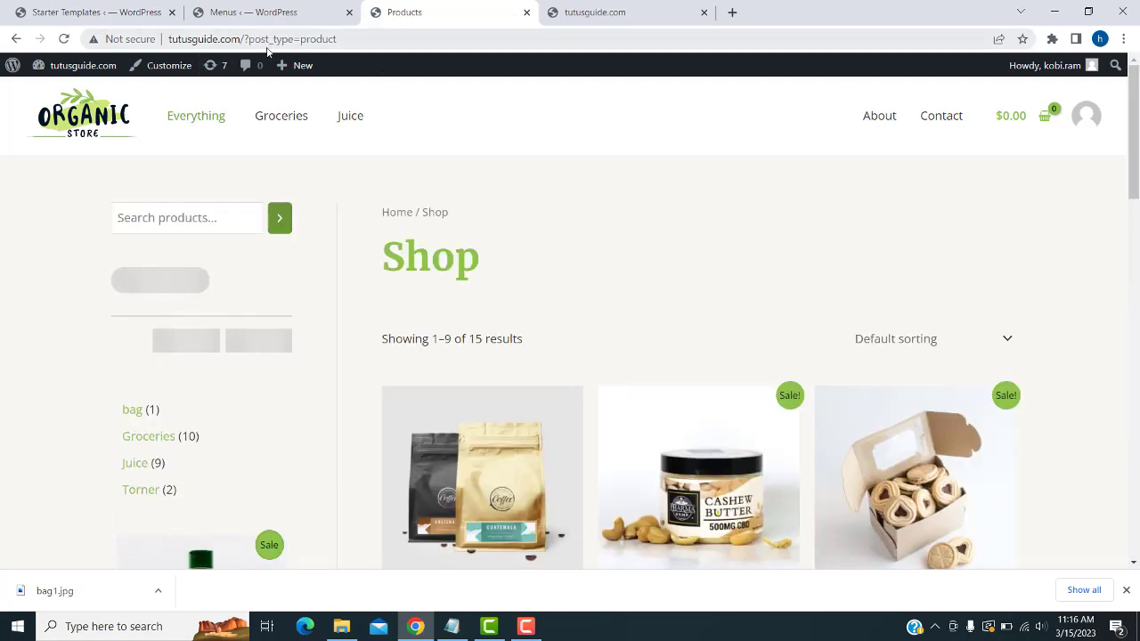
- Inspect the shop page's web address, highlighting the word 'product'
left_click(340, 38)
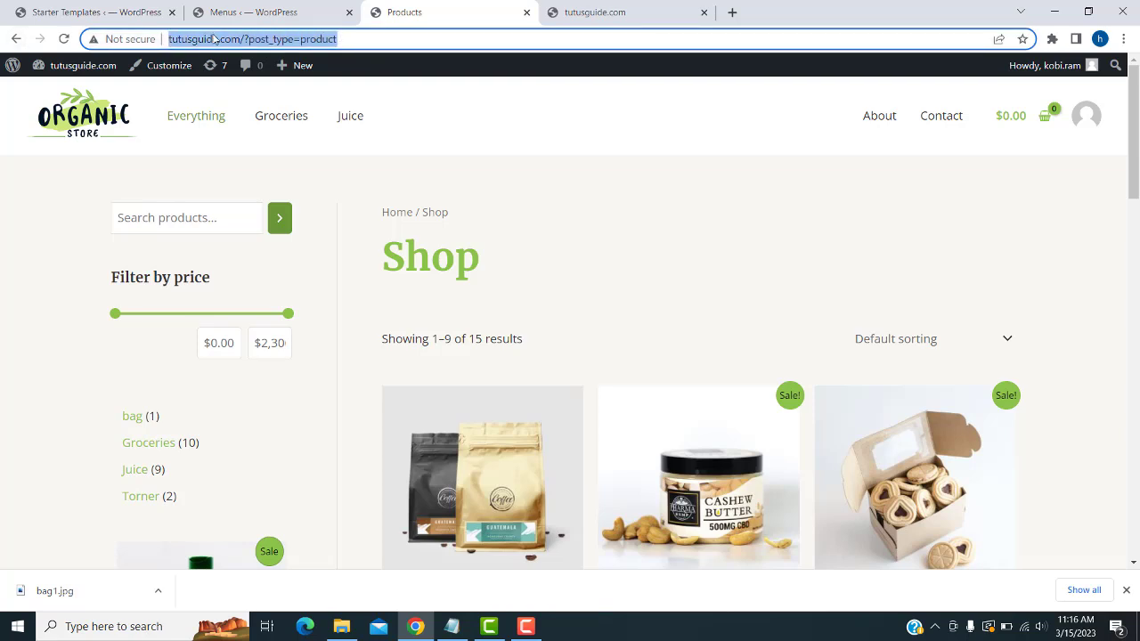
left_click(336, 38)
double_click(321, 38)
left_click(341, 38)
key("ctrl+a")
- Go to Settings > Permalinks from the dashboard
left_click(251, 7)
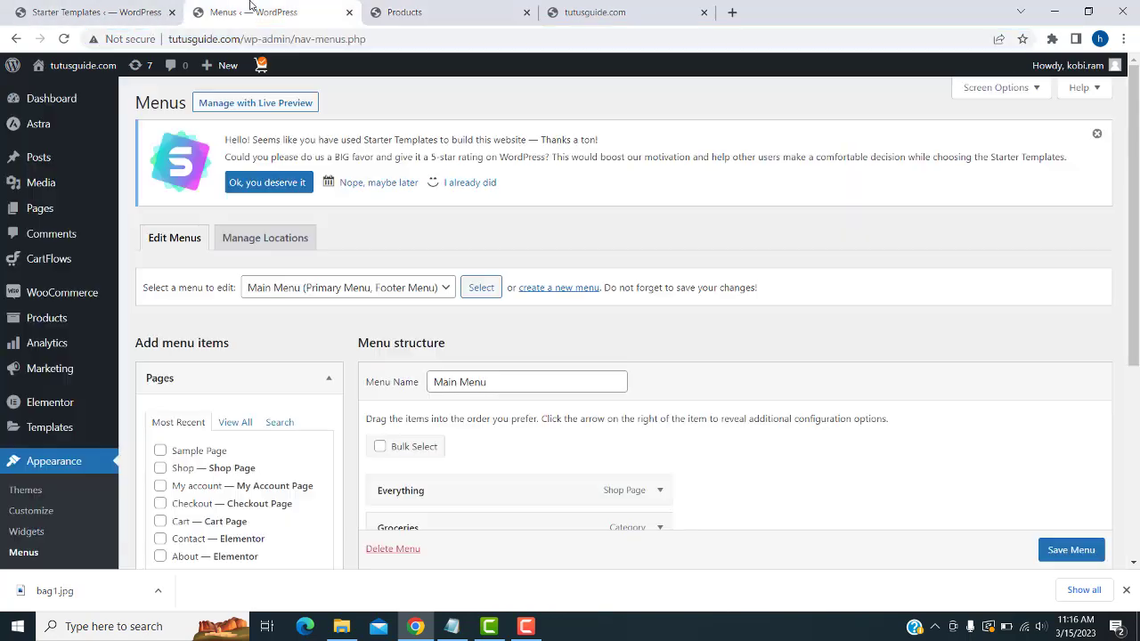
scroll(27, 330, "down", 3)
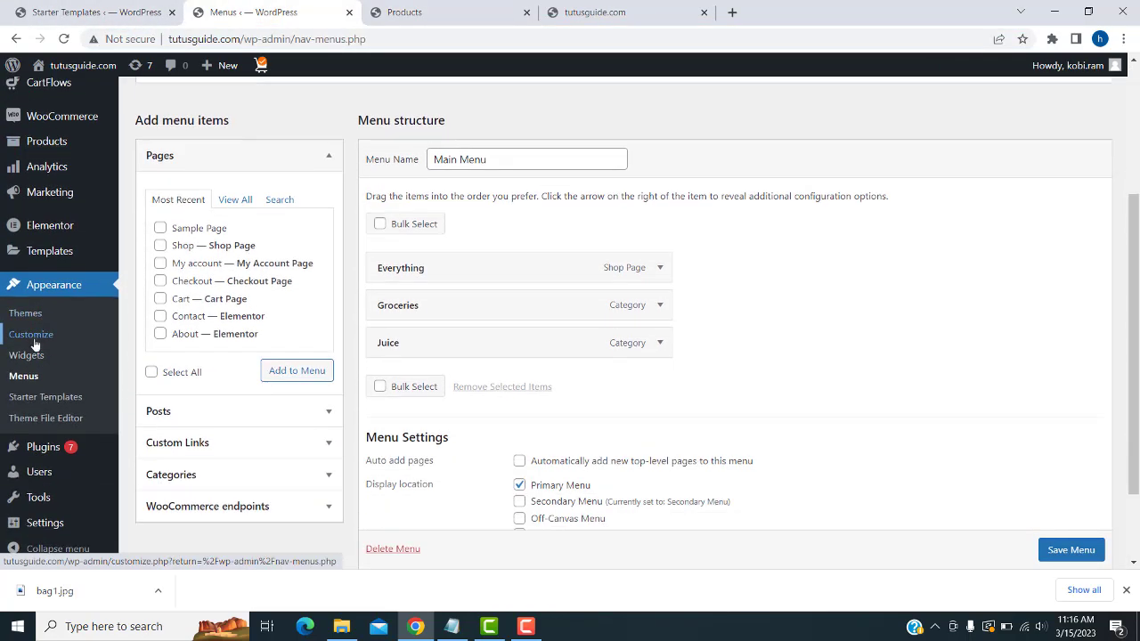
mouse_move(34, 523)
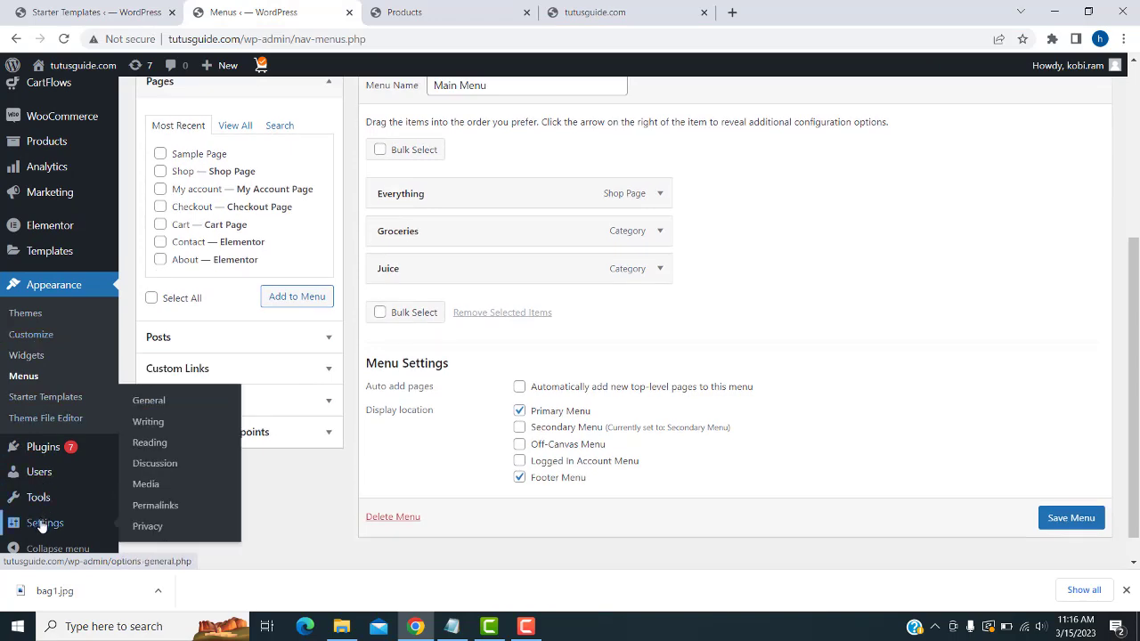
left_click(148, 510)
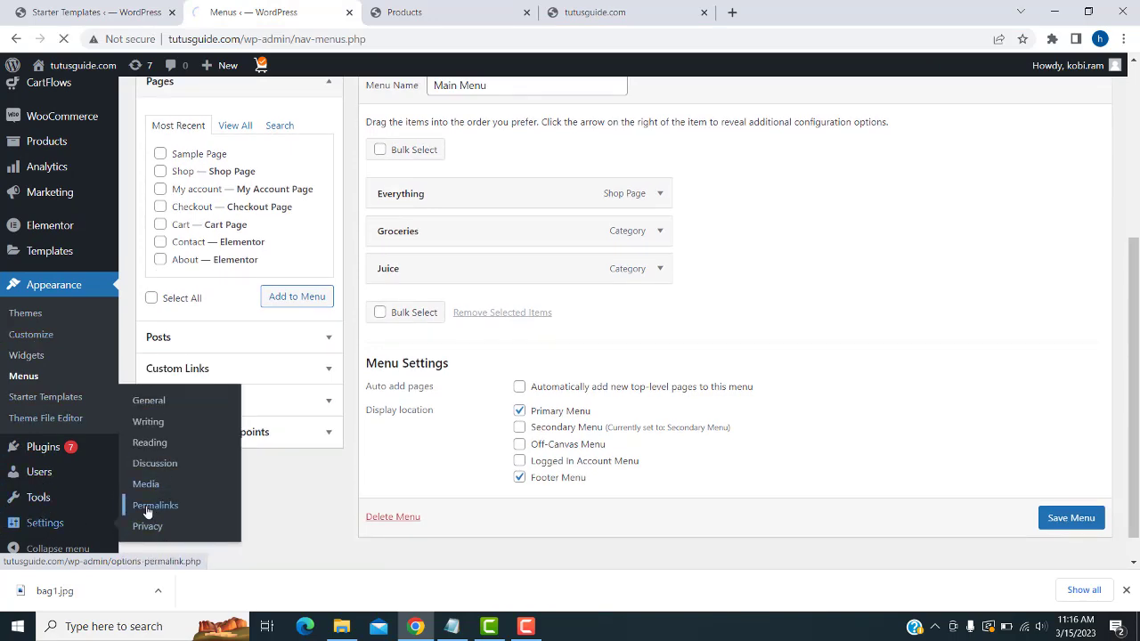
- Replace the Plain ?p= permalink structure with Post name and save it
scroll(615, 368, "down", 2)
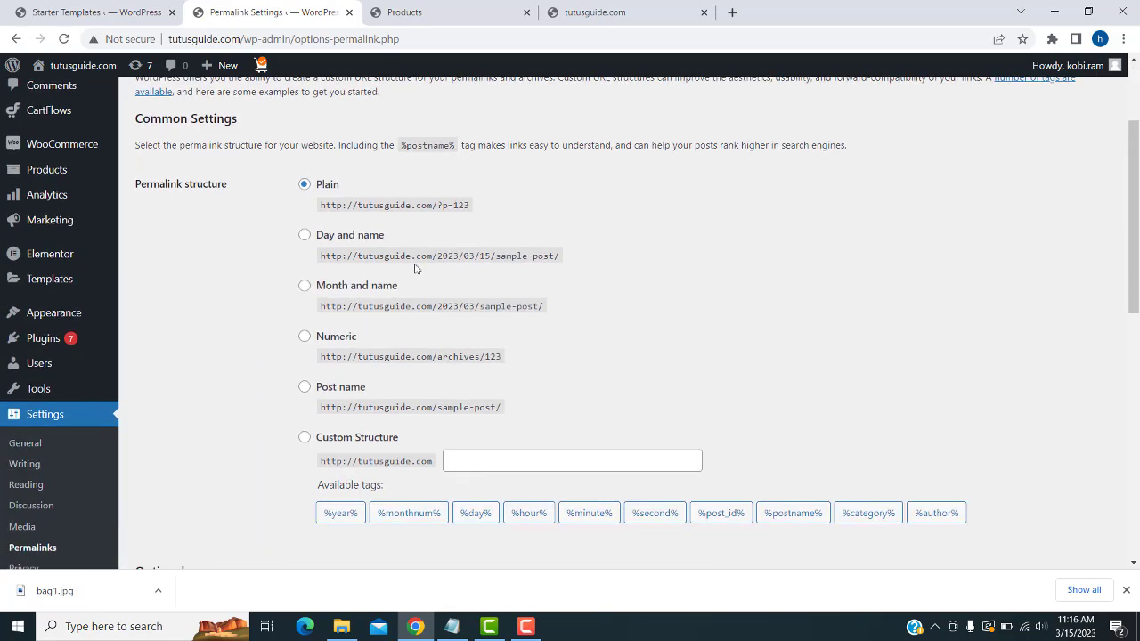
left_click_drag(436, 203, 449, 204)
left_click(304, 386)
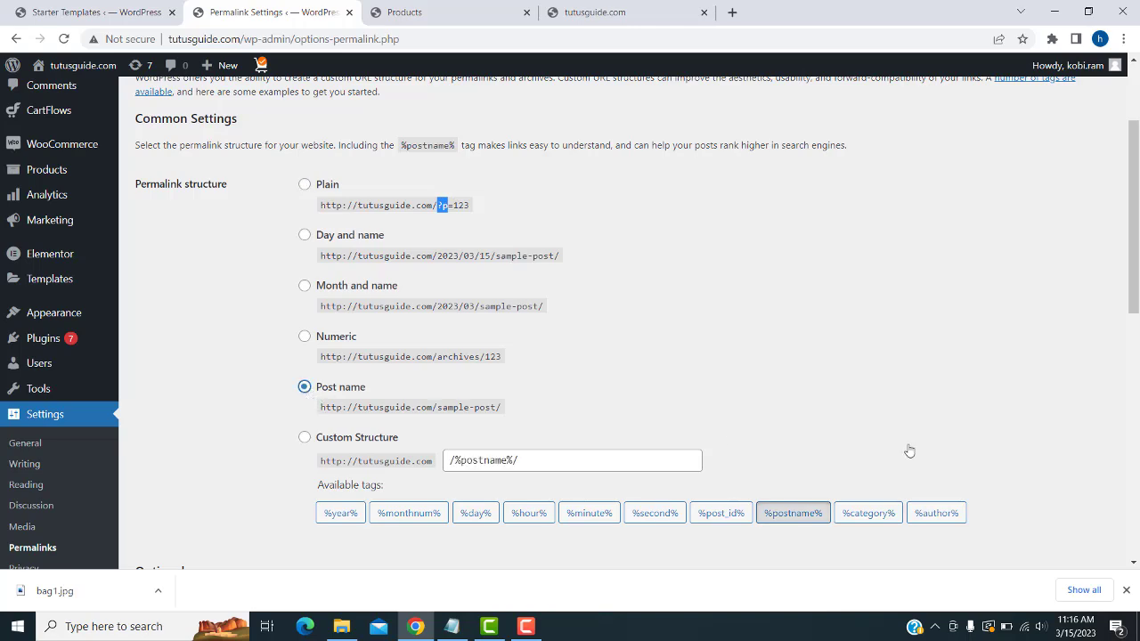
scroll(778, 394, "down", 3)
scroll(786, 400, "up", 5)
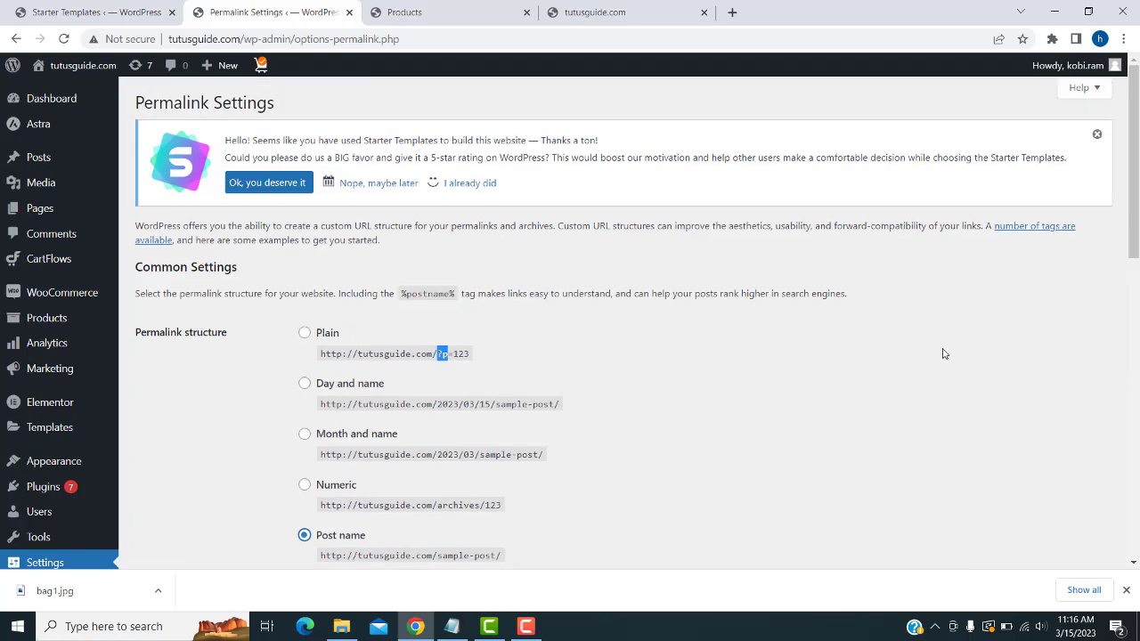
scroll(948, 348, "down", 15)
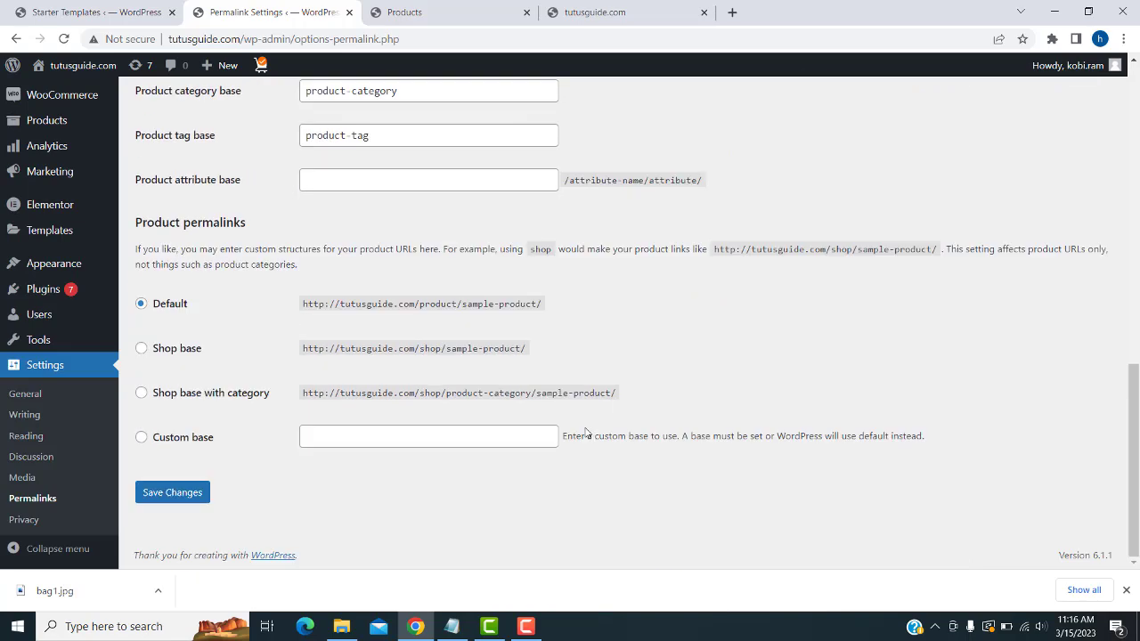
left_click(162, 499)
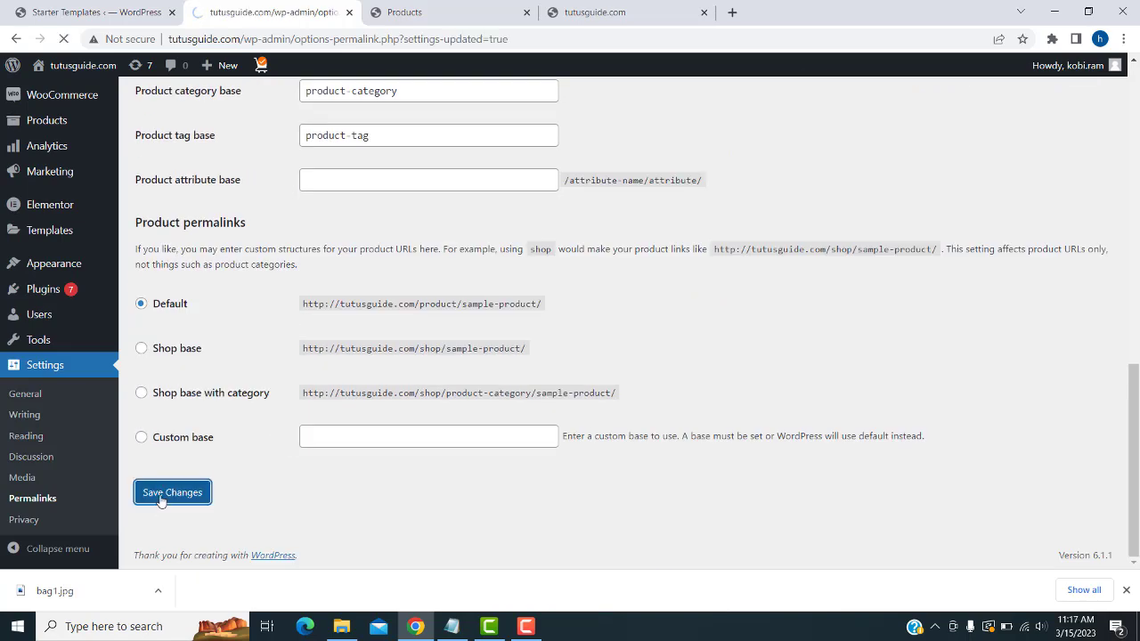
left_click(404, 12)
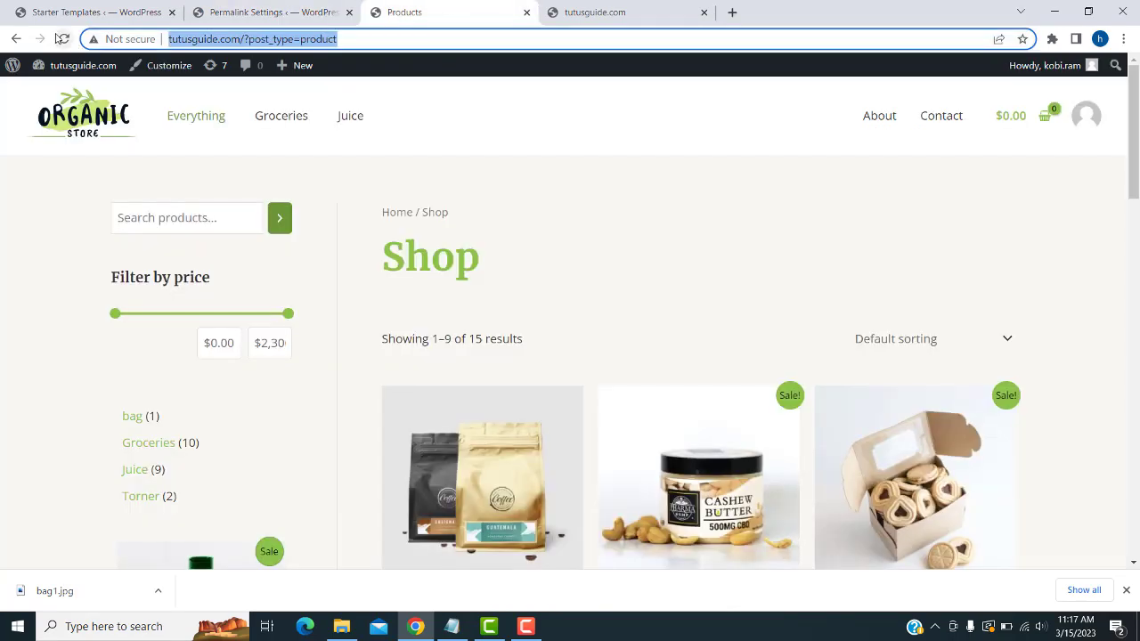
- Reload the shop and confirm Groceries and Juice now use /product-category/ addresses
left_click(60, 38)
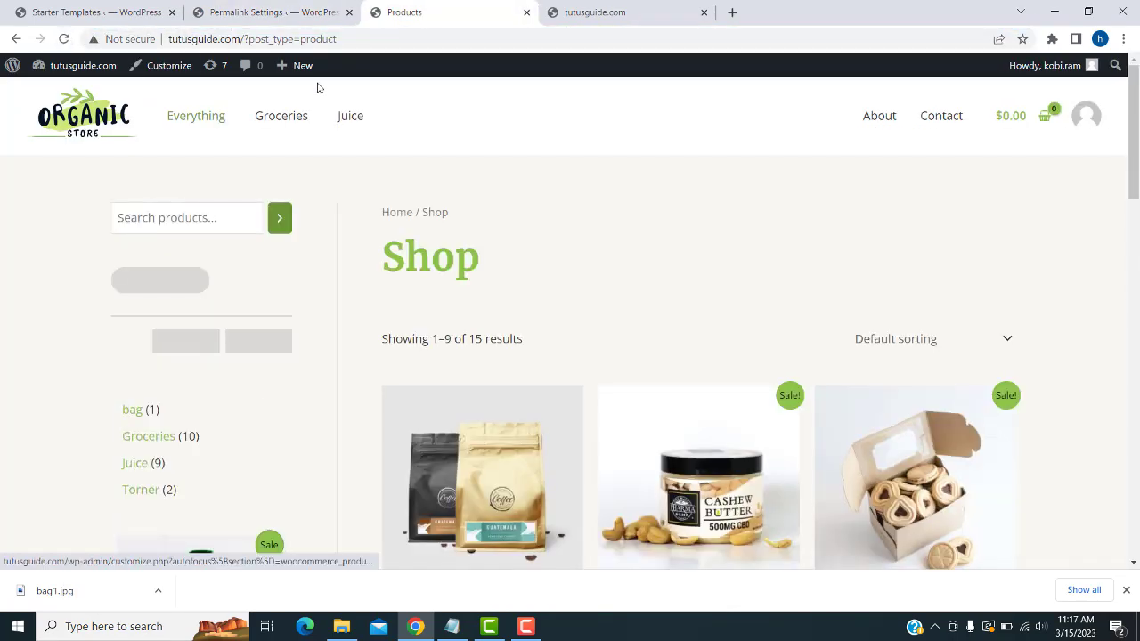
left_click(264, 119)
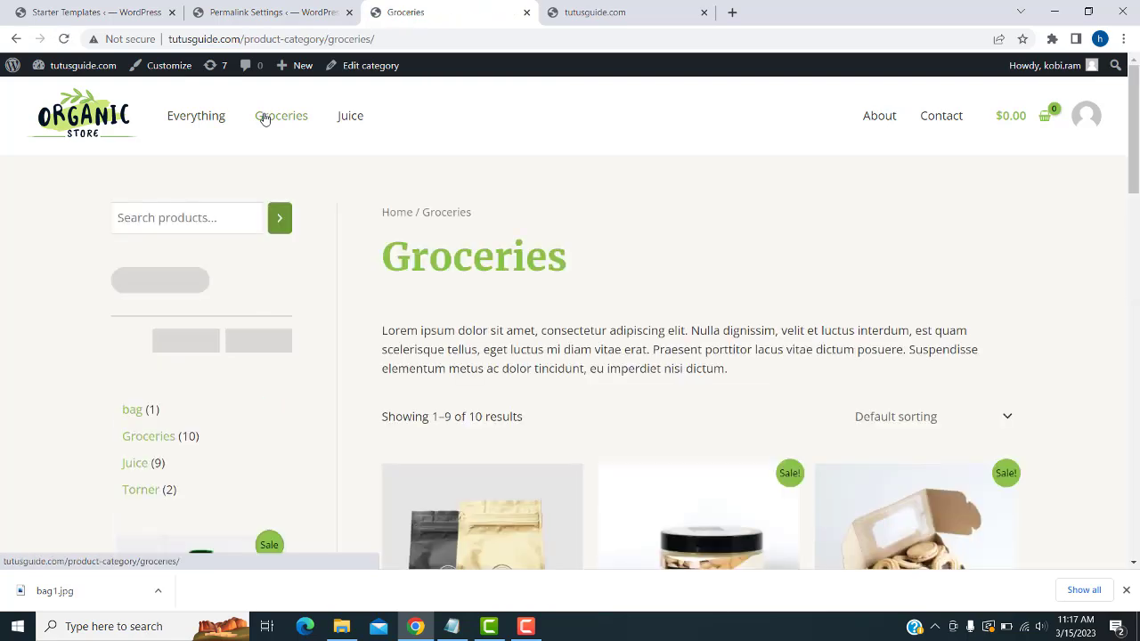
left_click(338, 114)
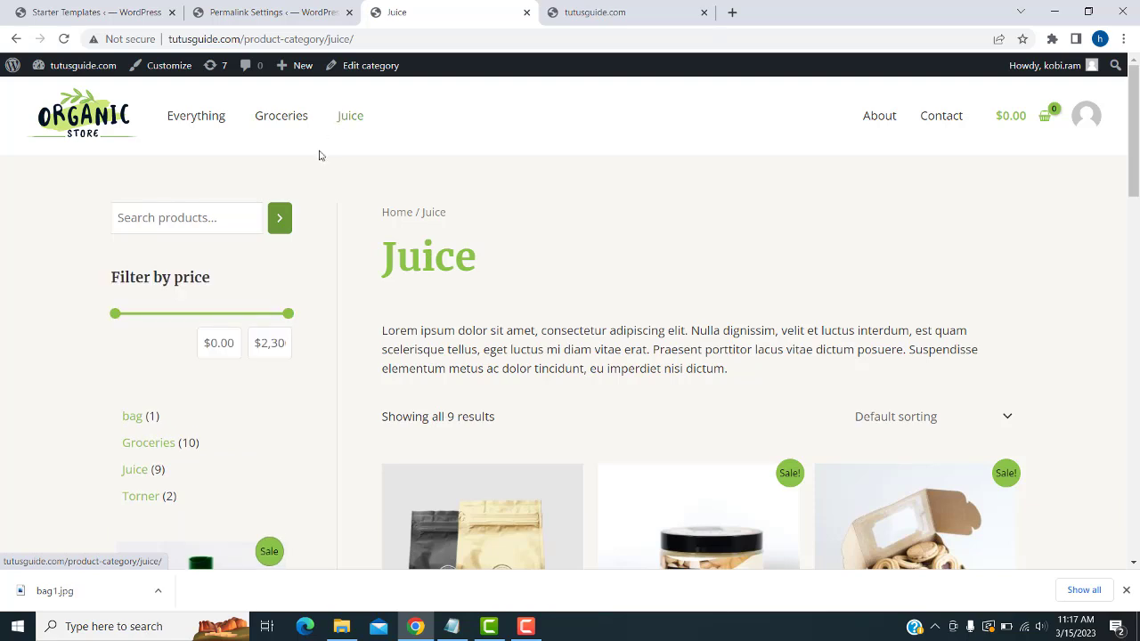
left_click(273, 125)
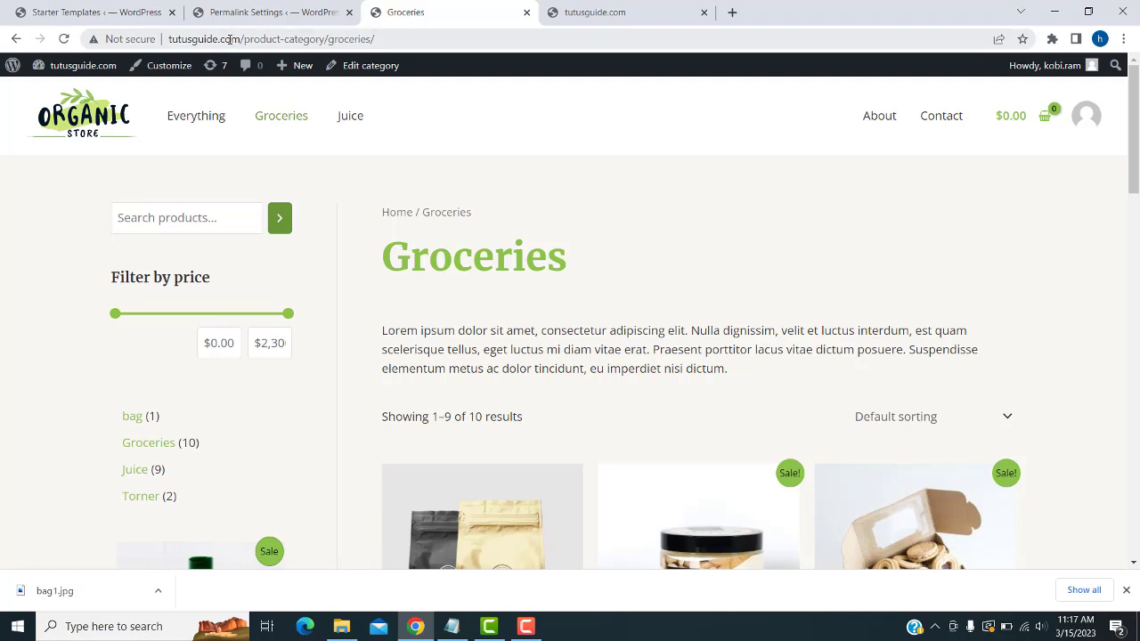
left_click_drag(244, 40, 320, 35)
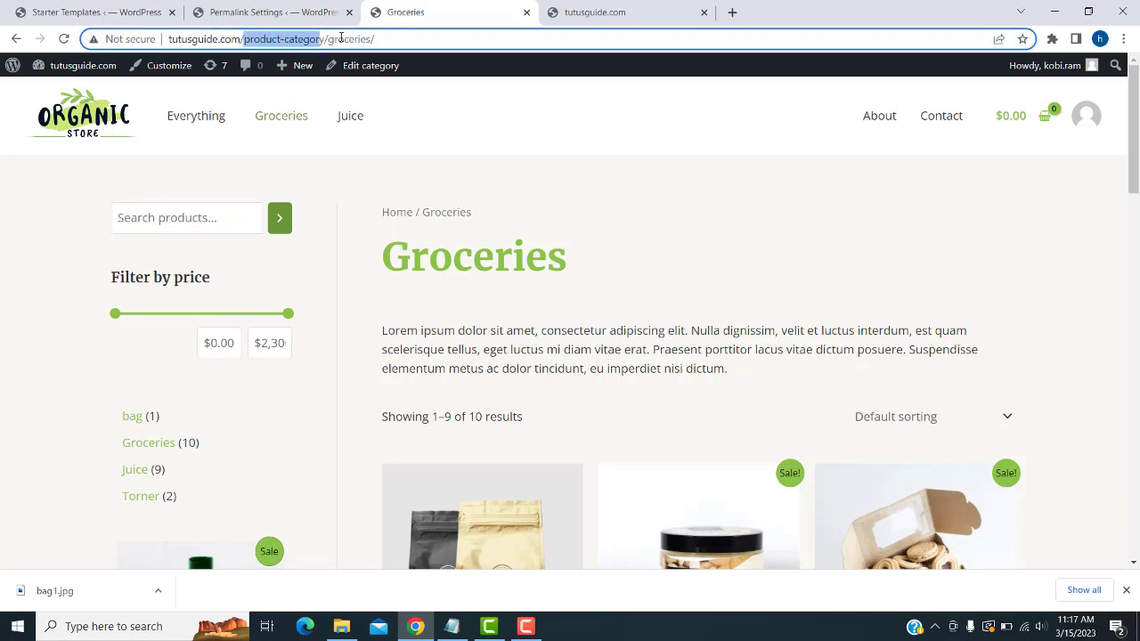
left_click(349, 125)
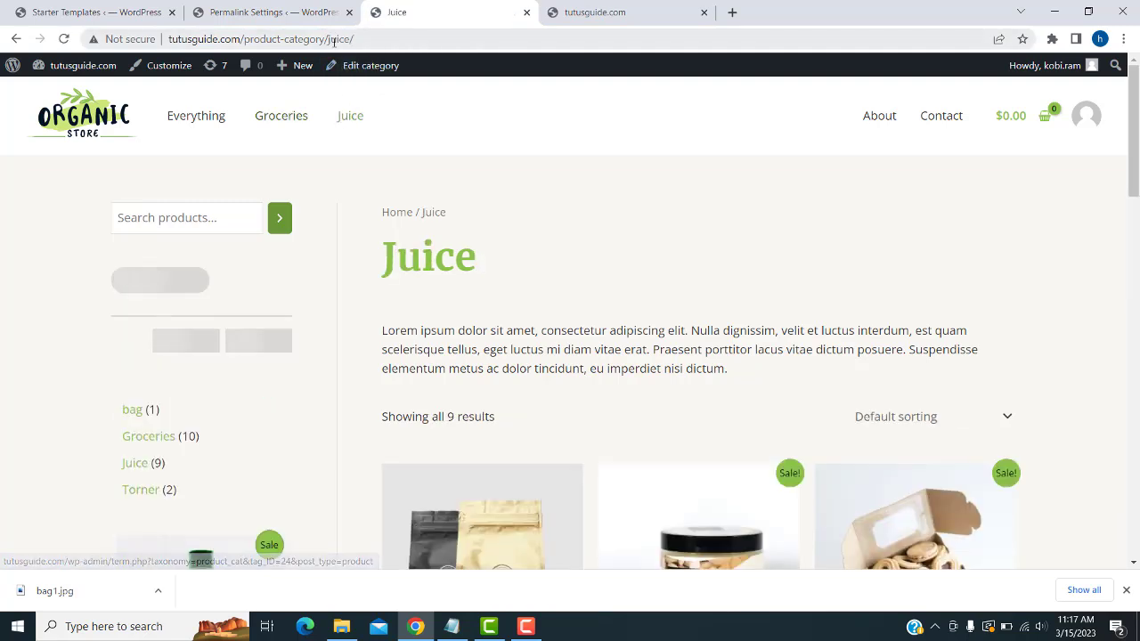
left_click(363, 39)
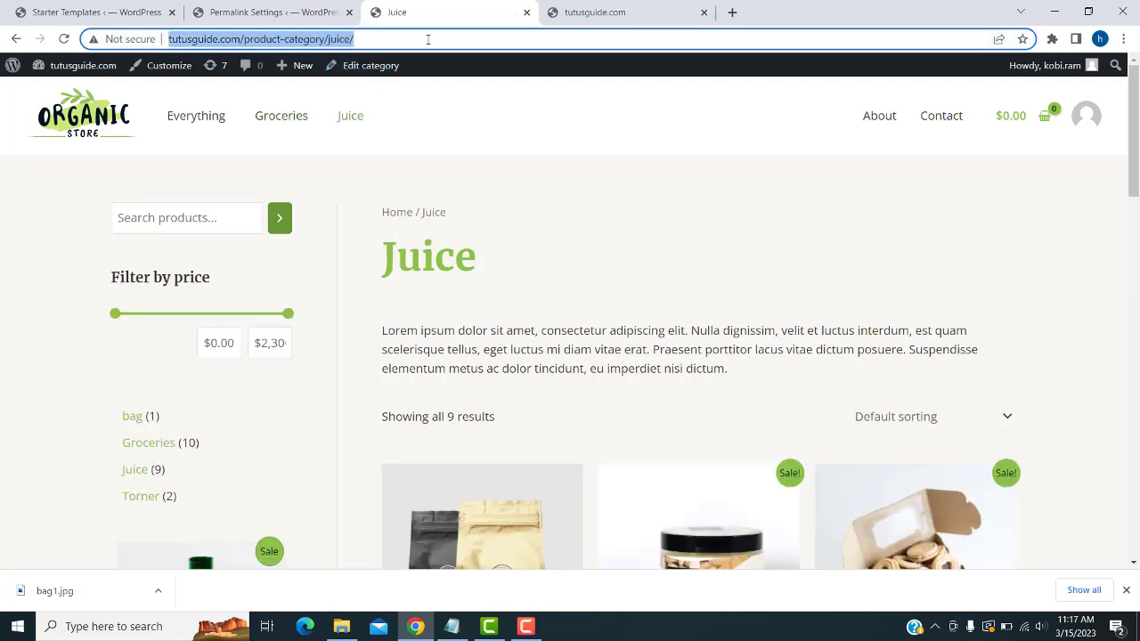
left_click(288, 9)
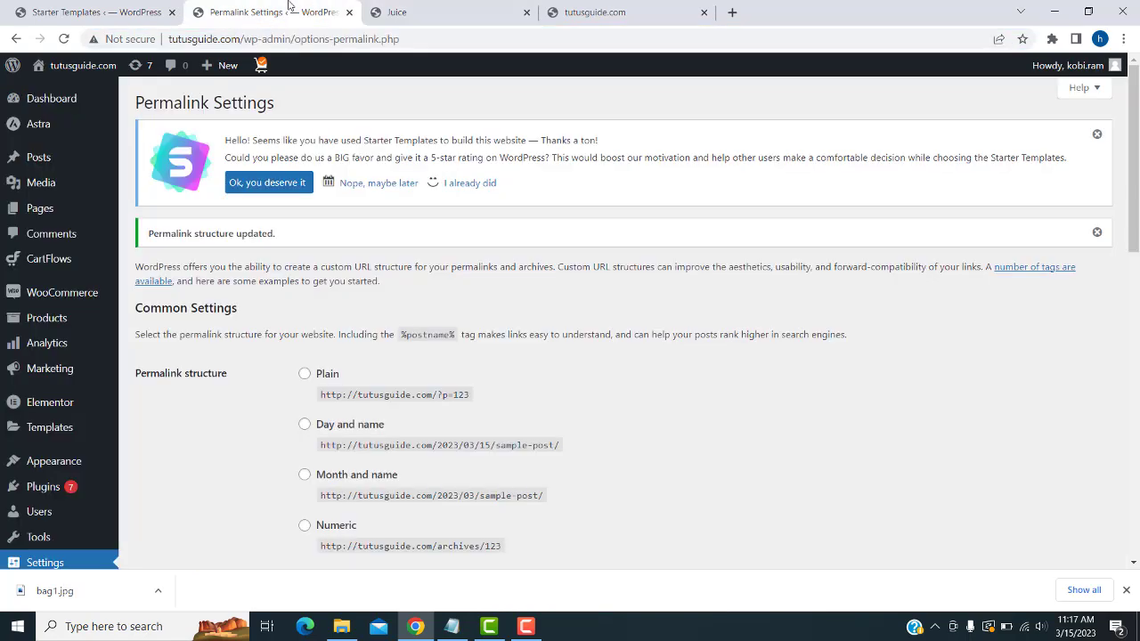
- Open Appearance > Menus and glance at the store homepage and Juice page
scroll(115, 340, "down", 3)
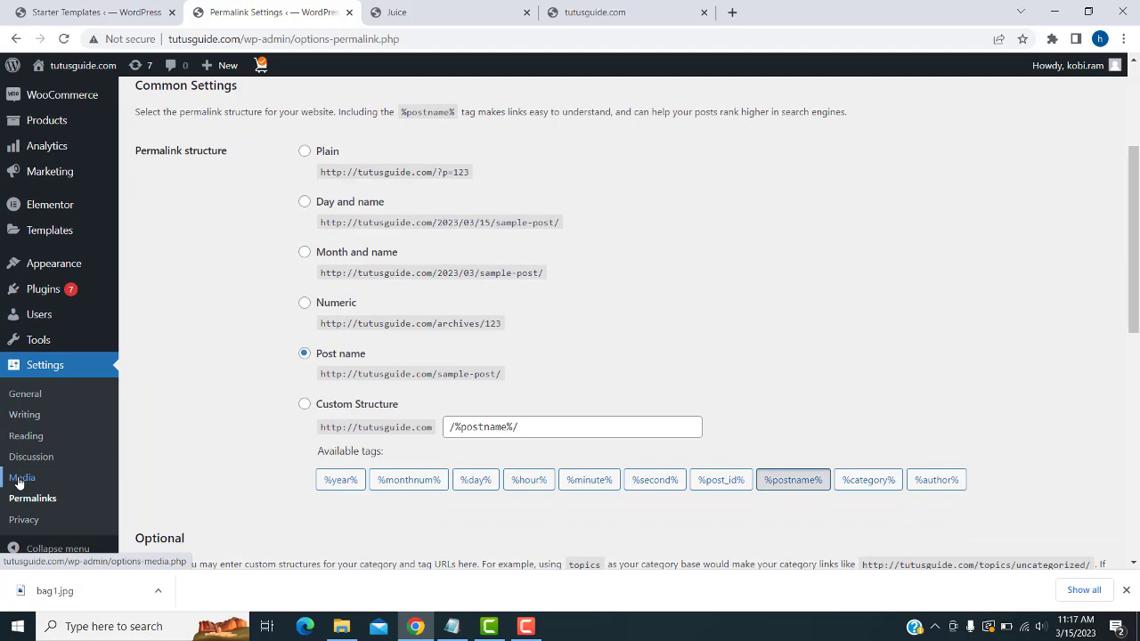
mouse_move(85, 266)
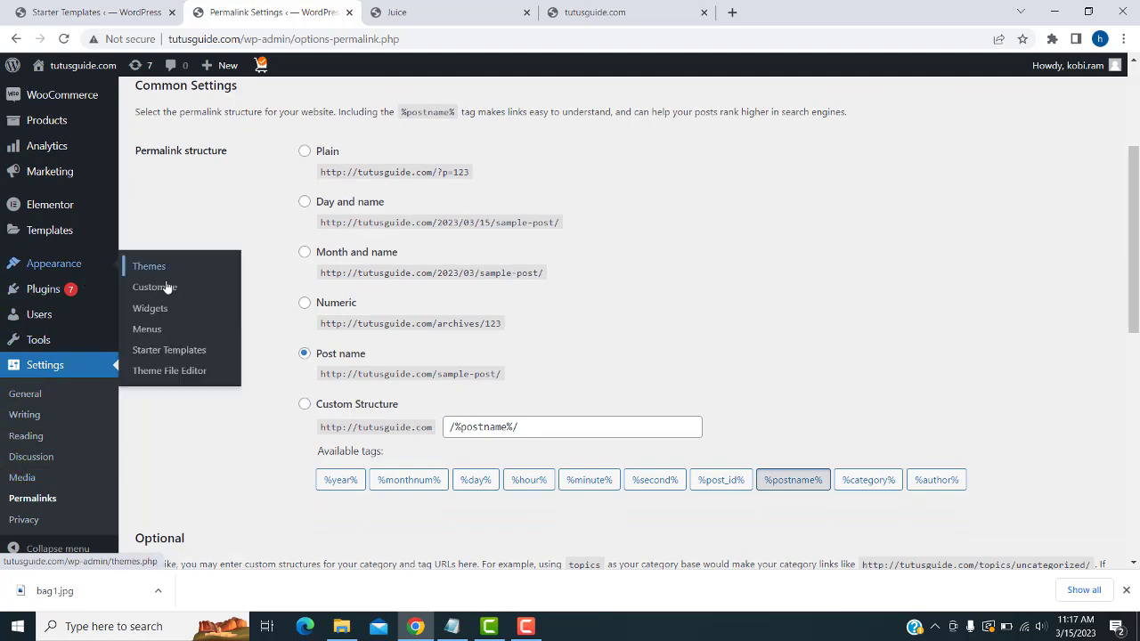
left_click(158, 330)
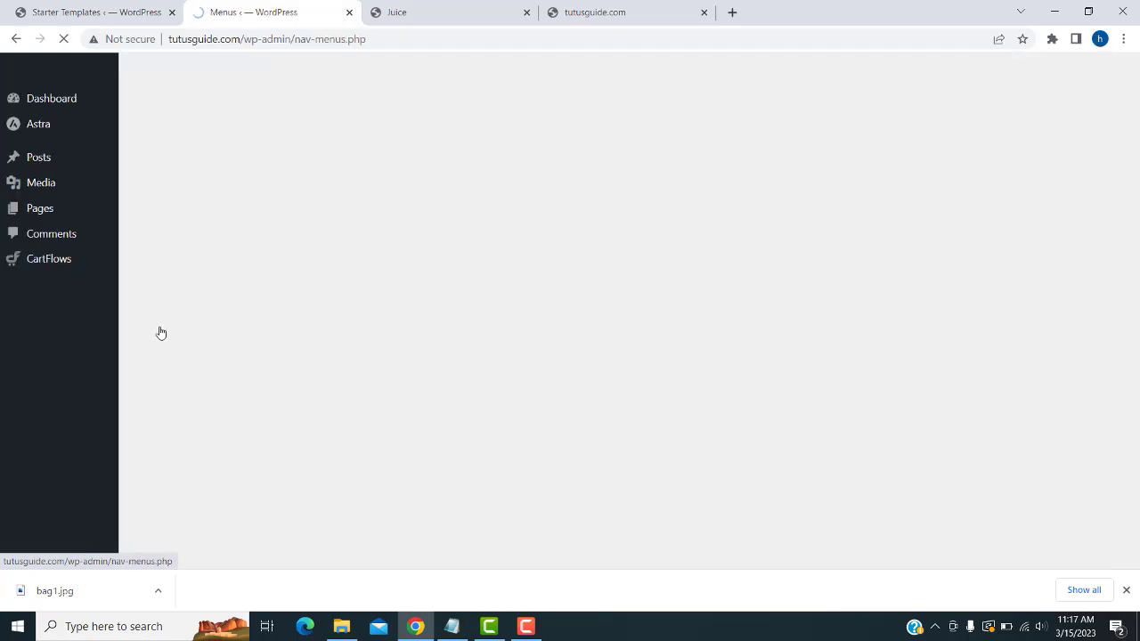
scroll(413, 367, "down", 2)
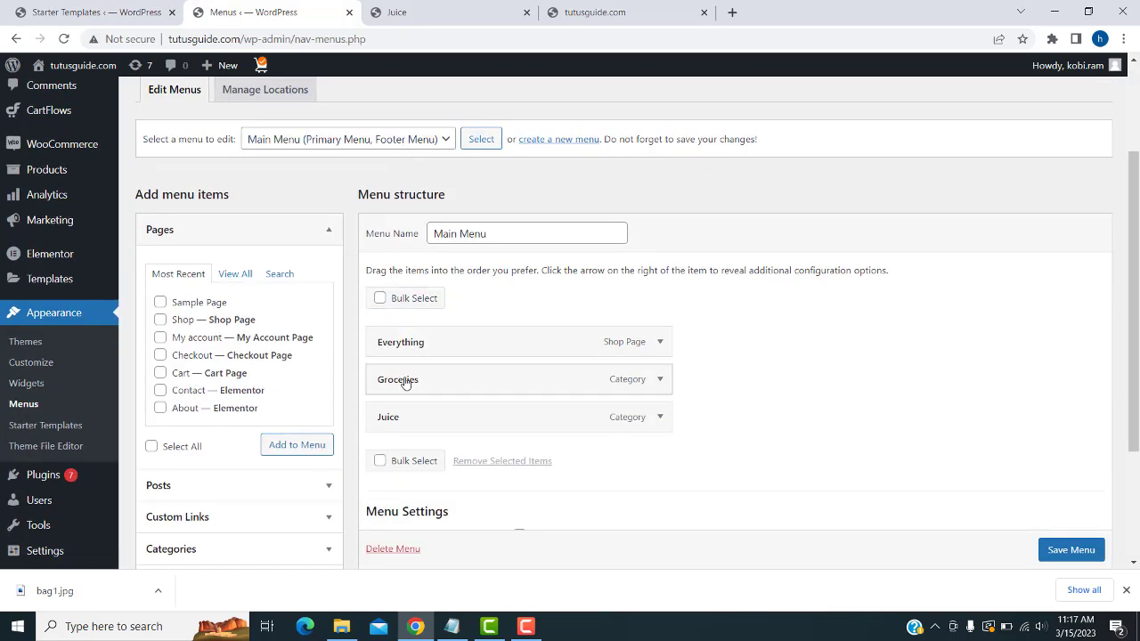
left_click(565, 17)
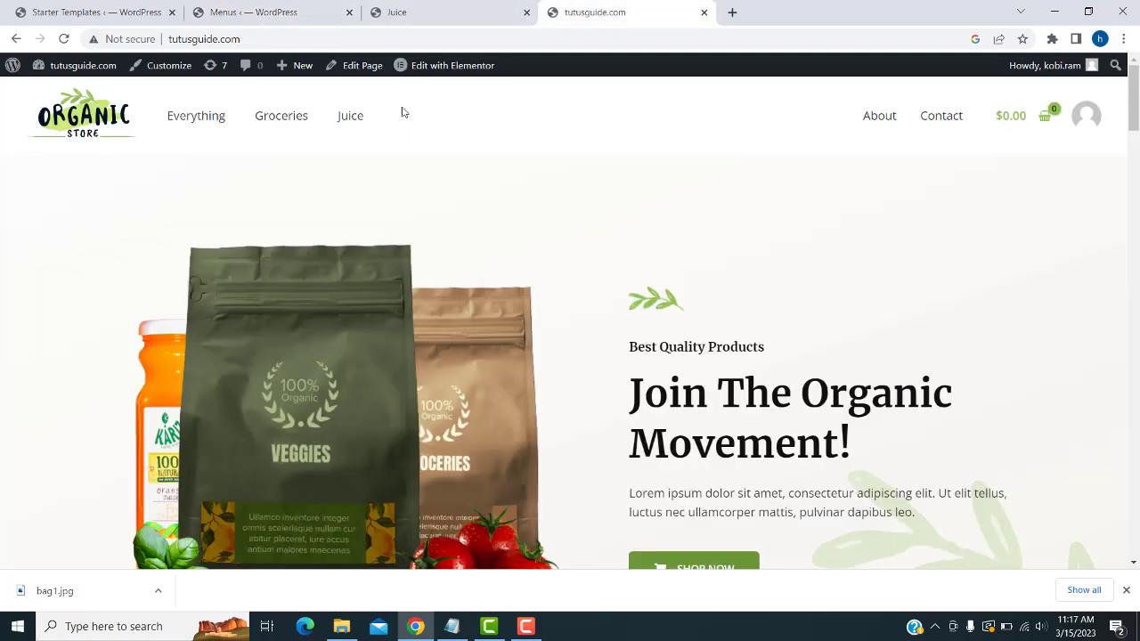
left_click(387, 12)
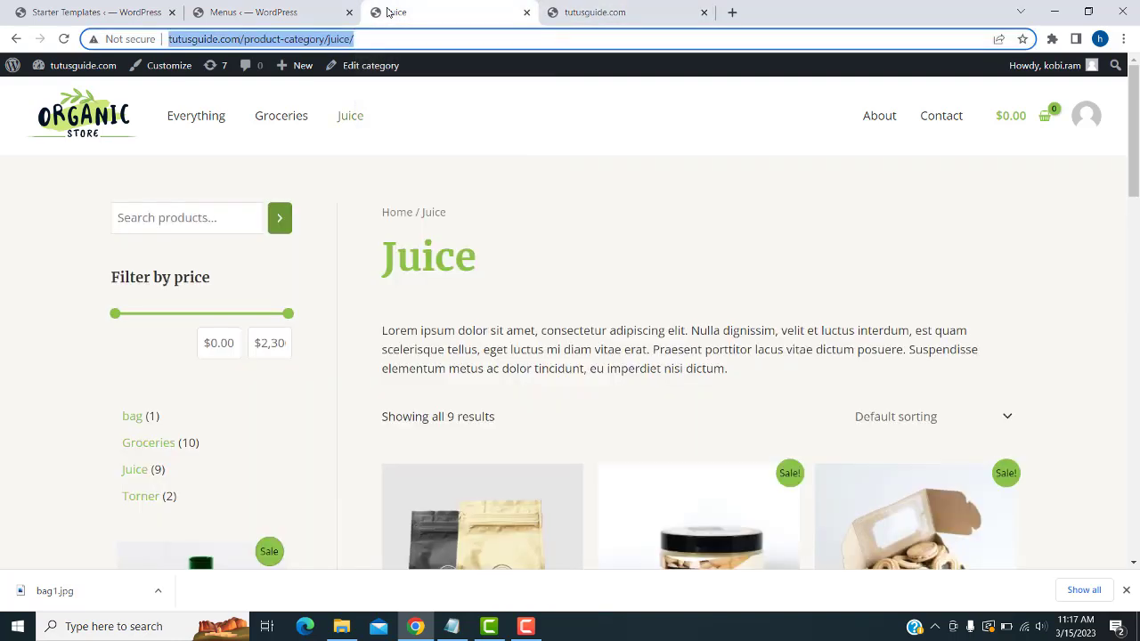
left_click(310, 11)
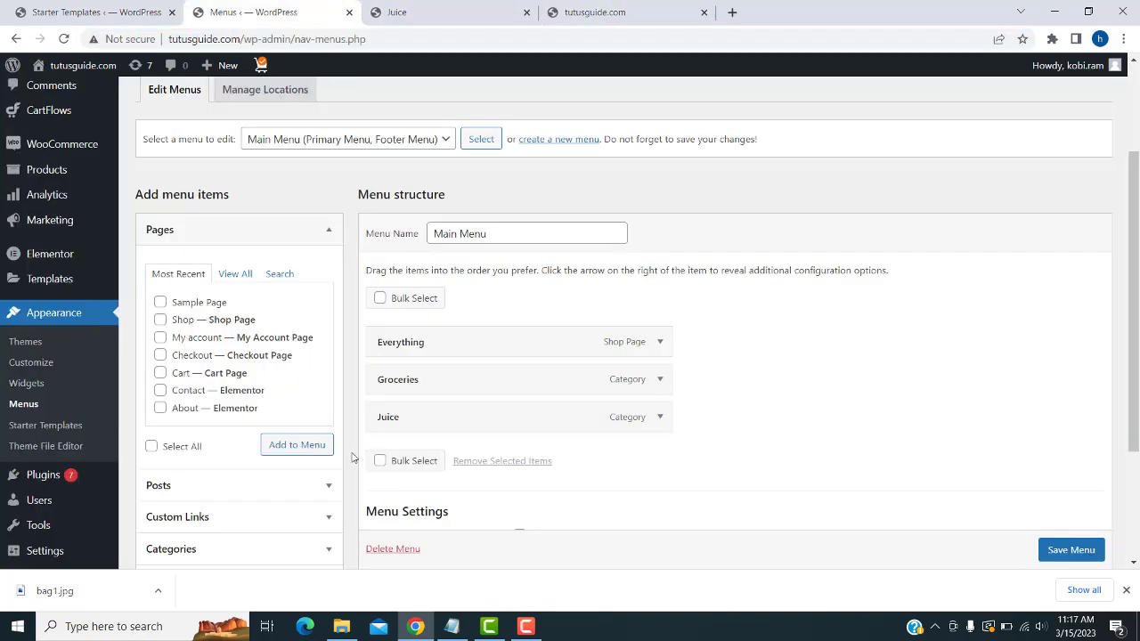
- Expand the Custom Links box under Add menu items to show URL and Link Text
scroll(326, 453, "down", 2)
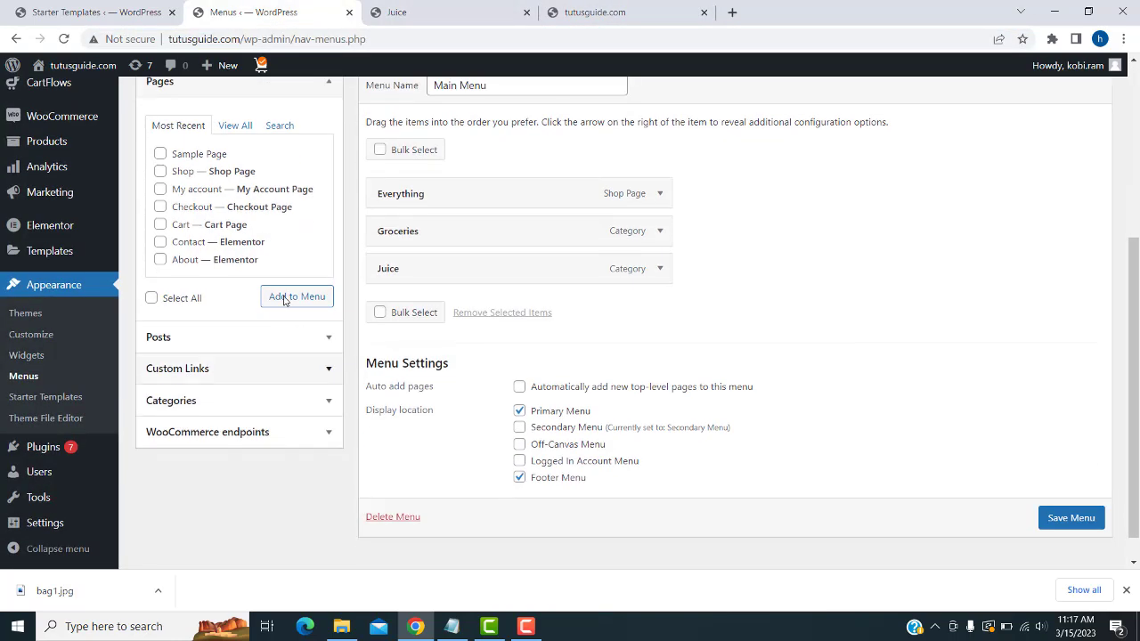
left_click(230, 129)
left_click(184, 124)
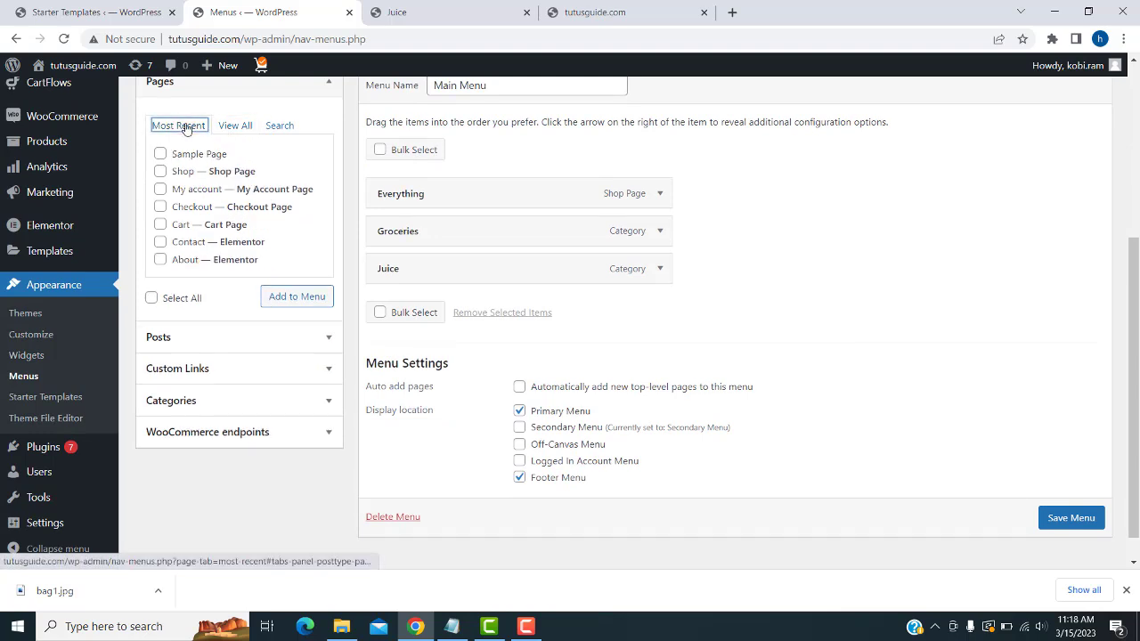
left_click(326, 372)
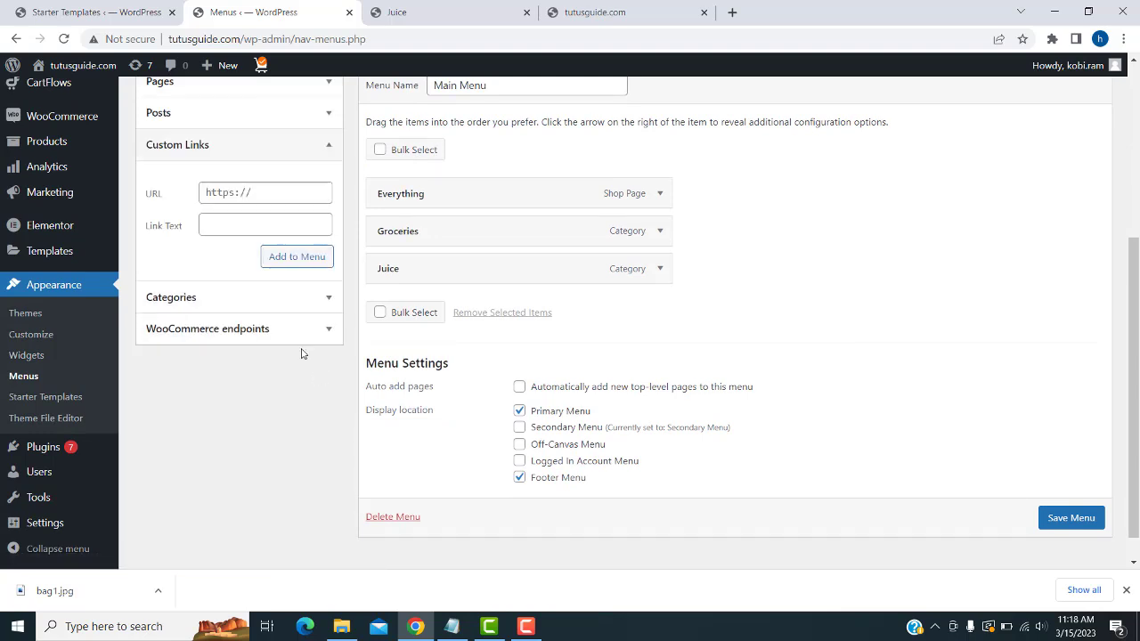
scroll(402, 295, "up", 1)
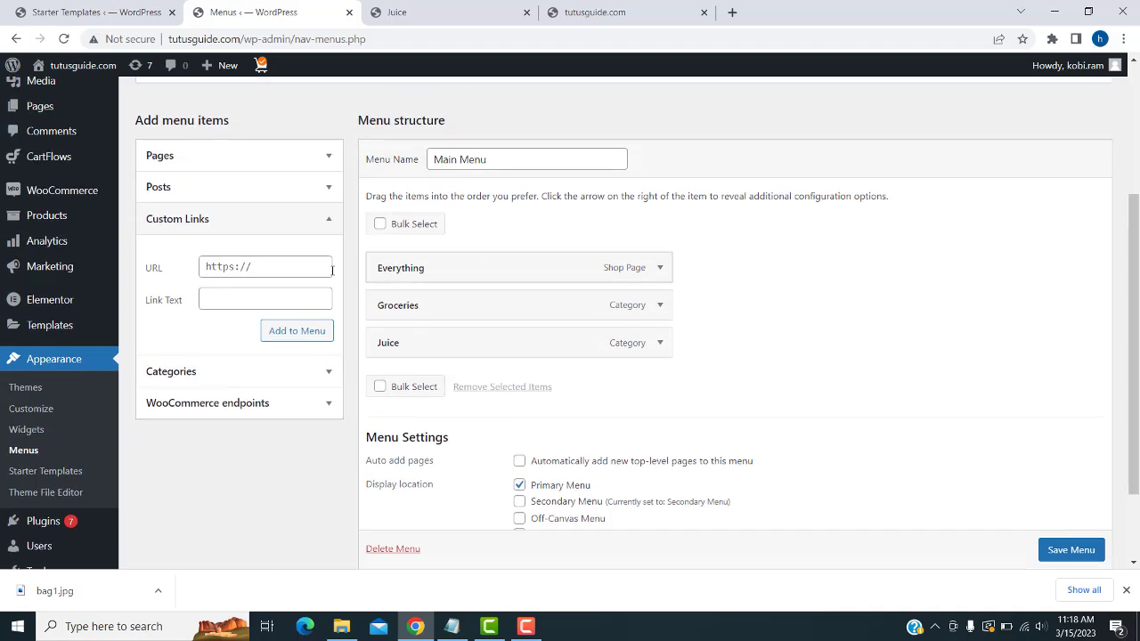
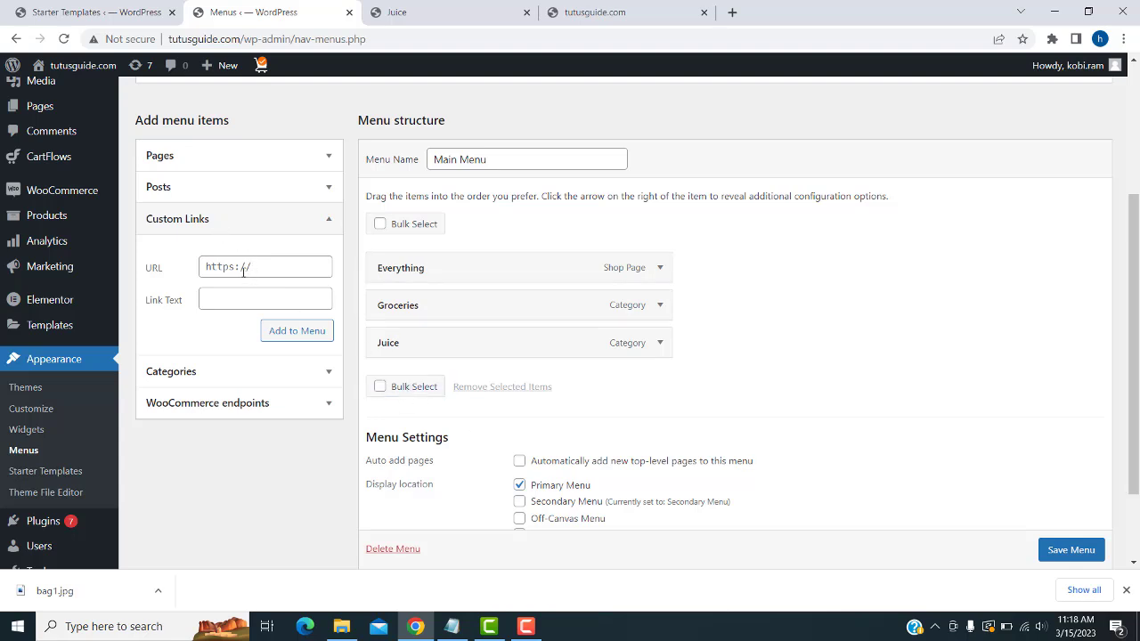
- Add a Torner custom link pointing to the torner product-category URL to the Main Menu
left_click(227, 299)
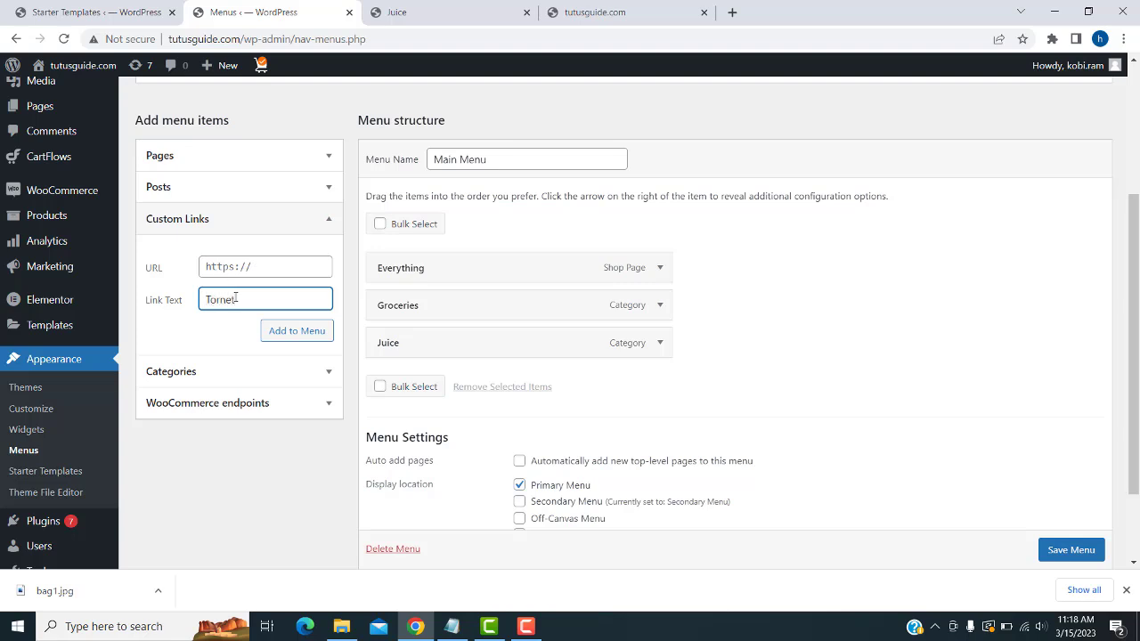
triple_click(258, 266)
key("ctrl+v")
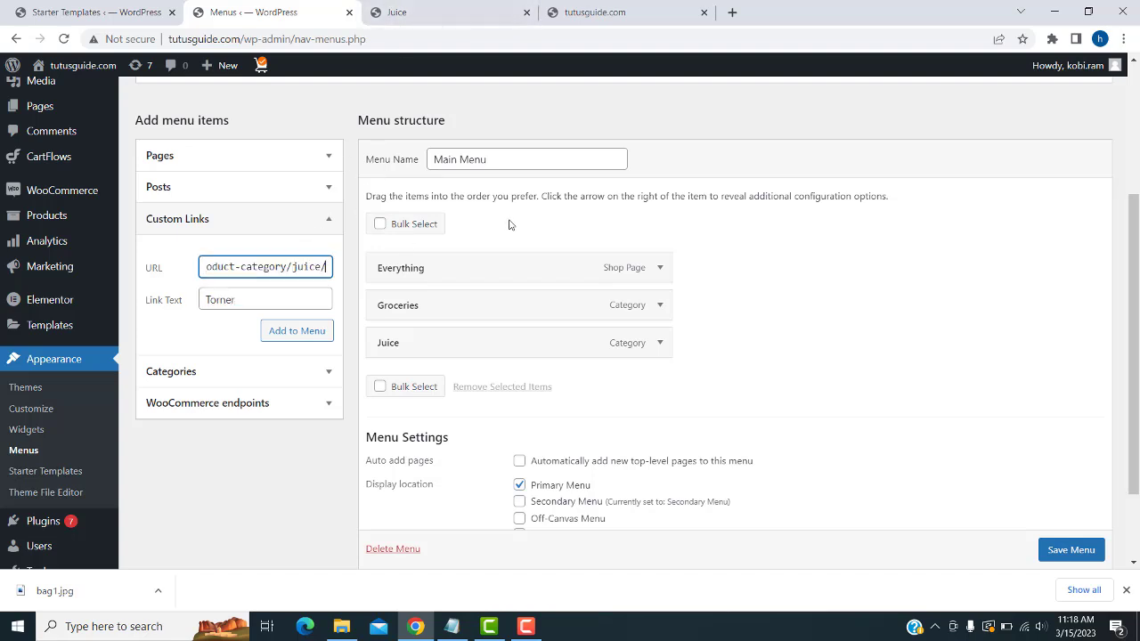
key("BackSpace")
key("BackSpace")
key("BackSpace")
key("BackSpace")
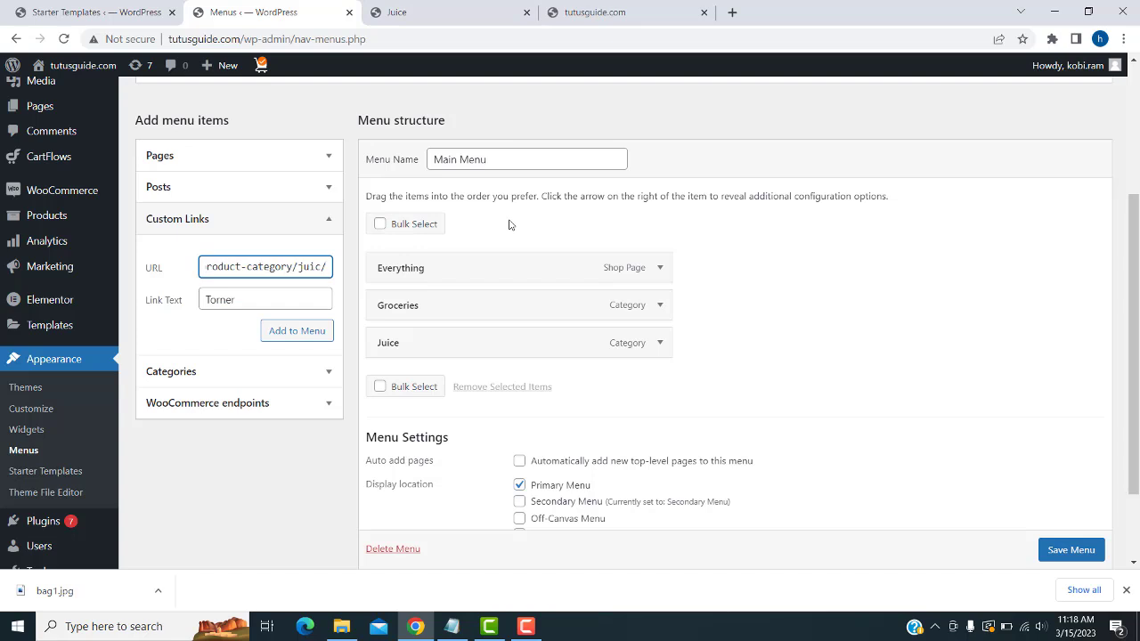
key("BackSpace")
type("torner")
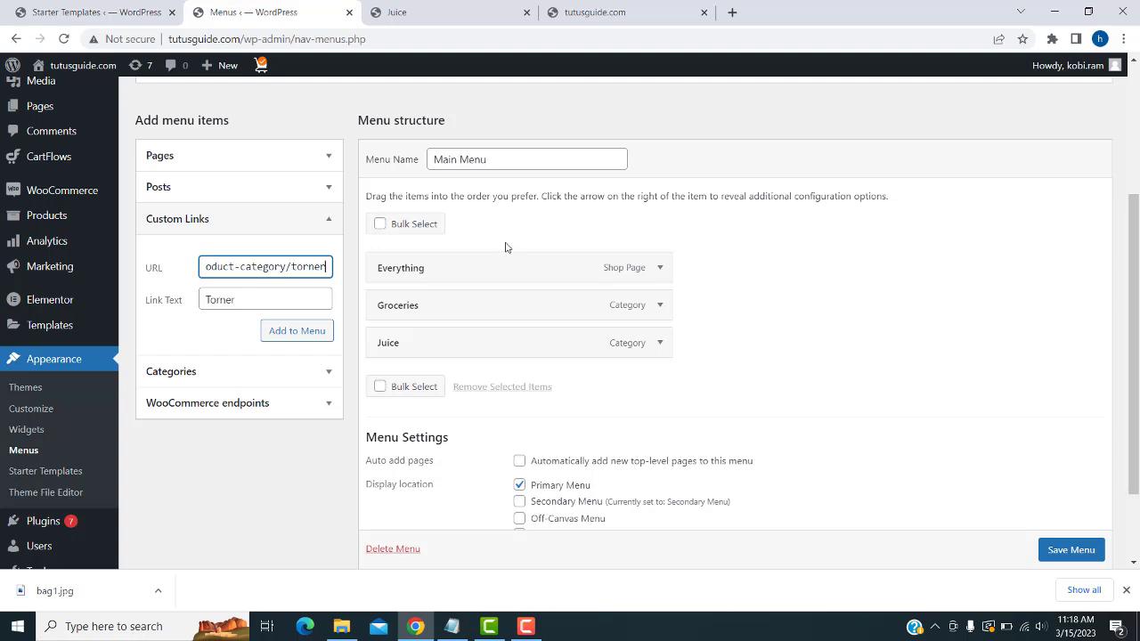
key("End")
left_click(307, 338)
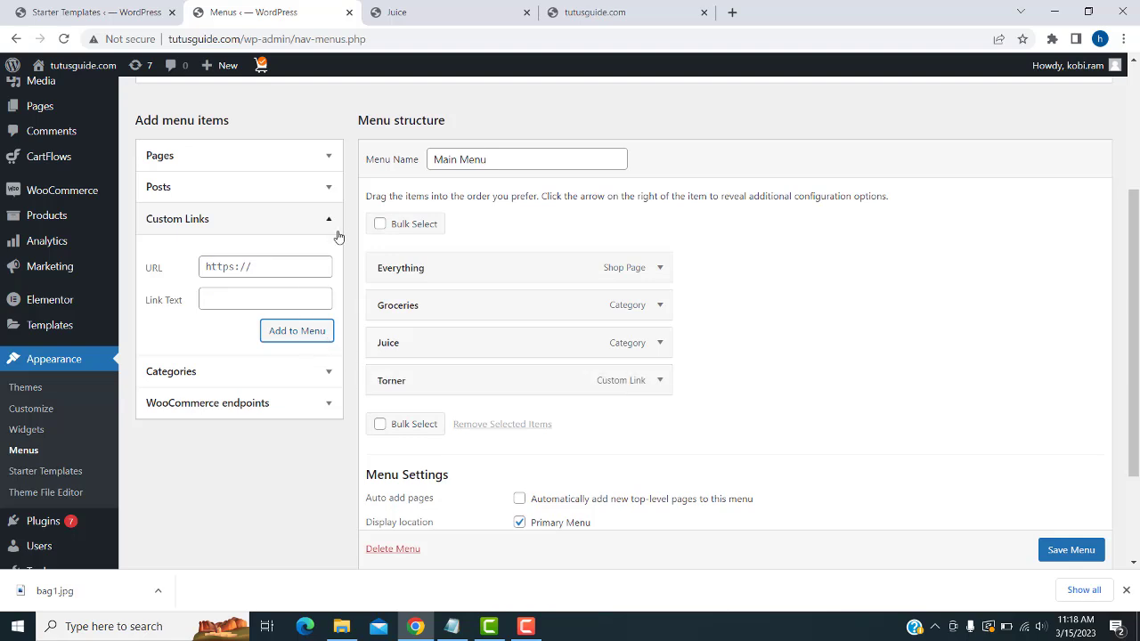
- Add a Bag custom link with the bag category URL and save the Main Menu
triple_click(289, 265)
key("ctrl+v")
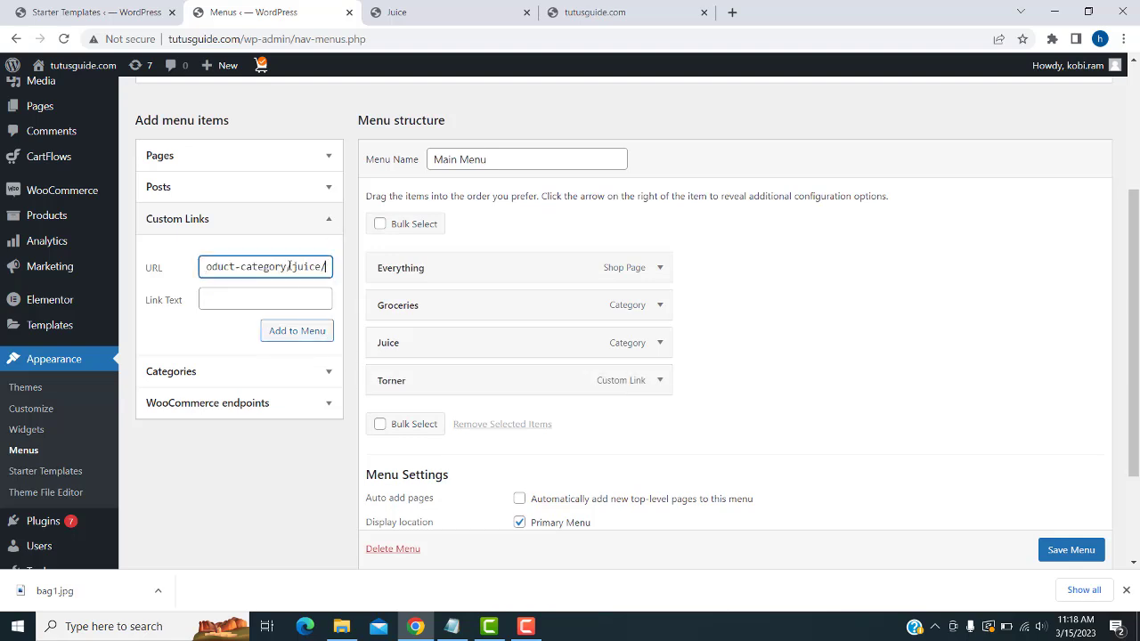
double_click(309, 267)
type("bag")
left_click(256, 299)
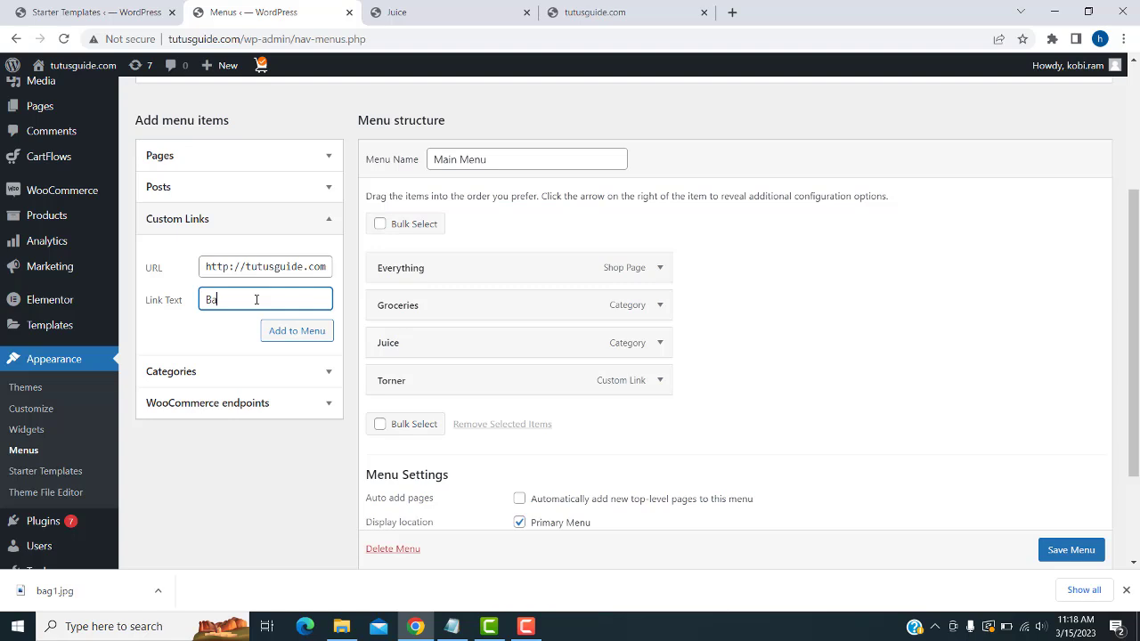
left_click(279, 331)
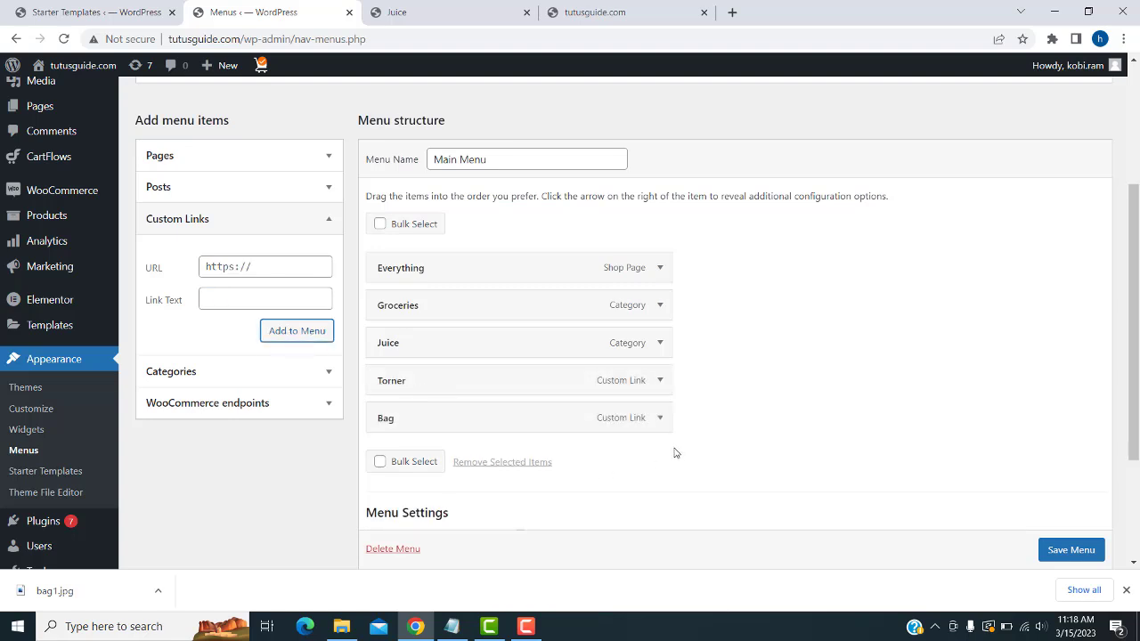
scroll(1056, 547, "down", 1)
left_click(1058, 551)
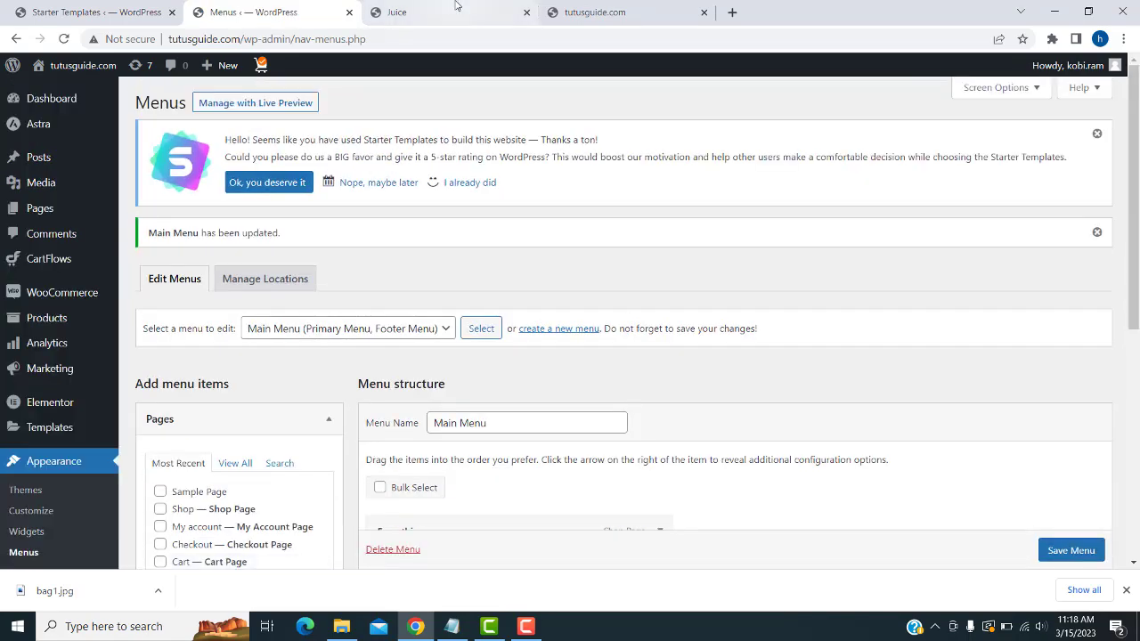
- Reload the storefront and view the new Bag category page from the header
left_click(396, 11)
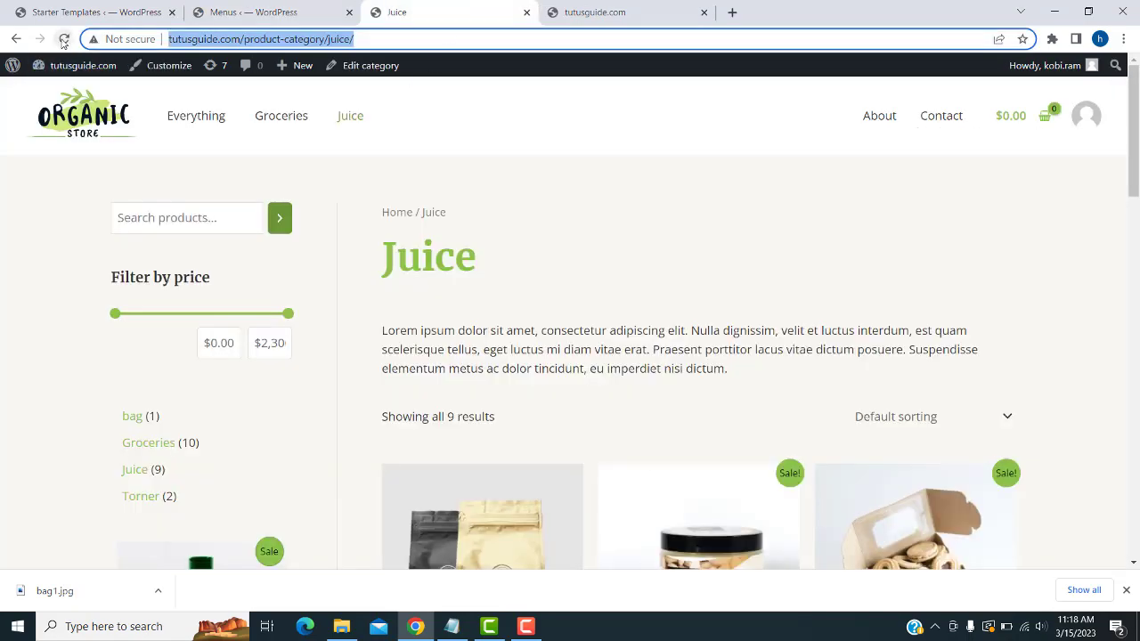
left_click(63, 39)
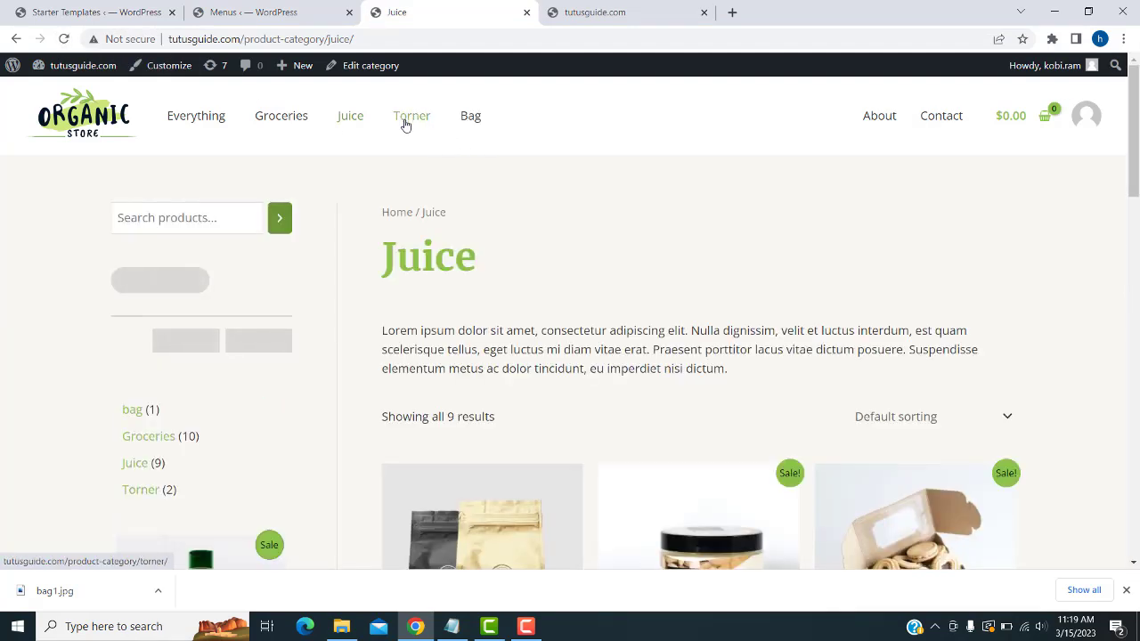
left_click(475, 126)
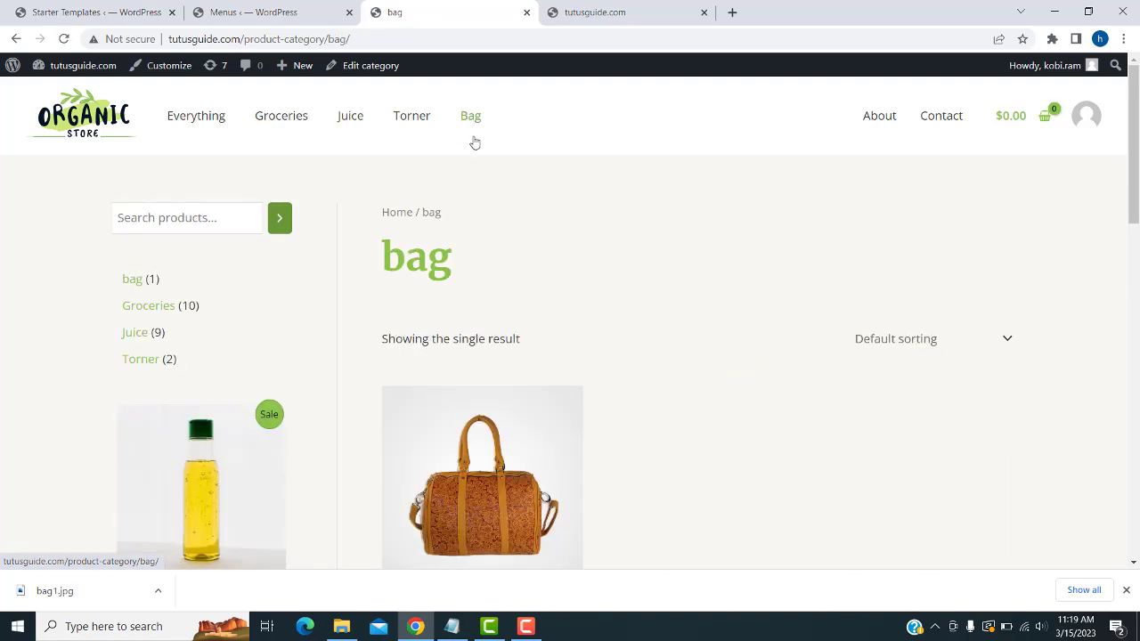
scroll(483, 362, "down", 3)
scroll(498, 320, "up", 3)
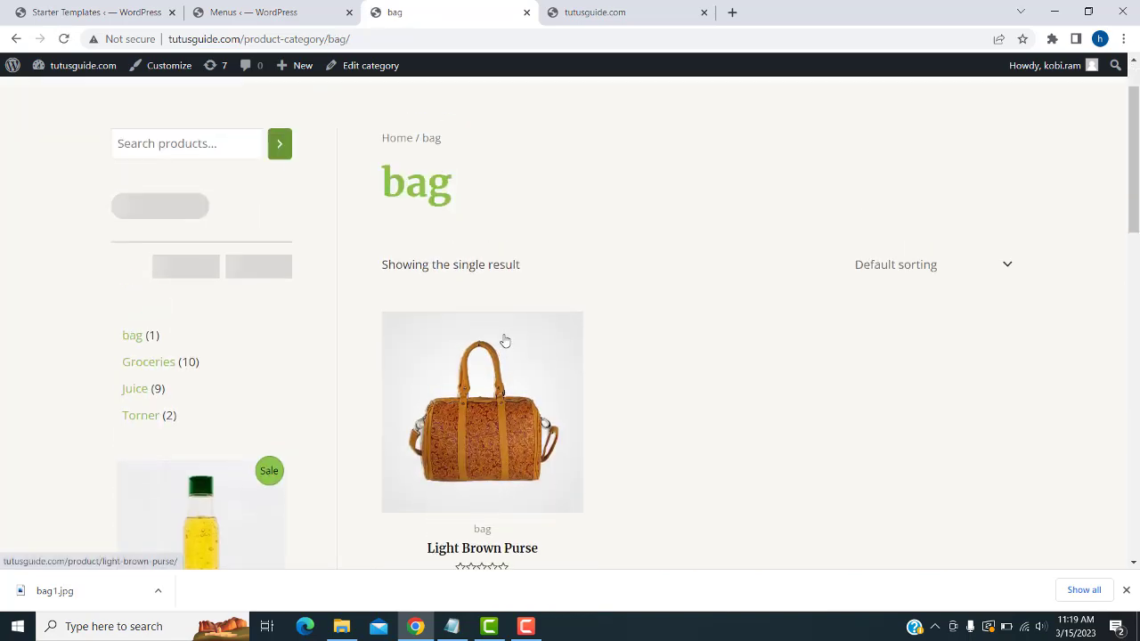
- Browse the Torner category and open the TONER LONGHORN SAMSUNG MLT-D111S product page
left_click(407, 118)
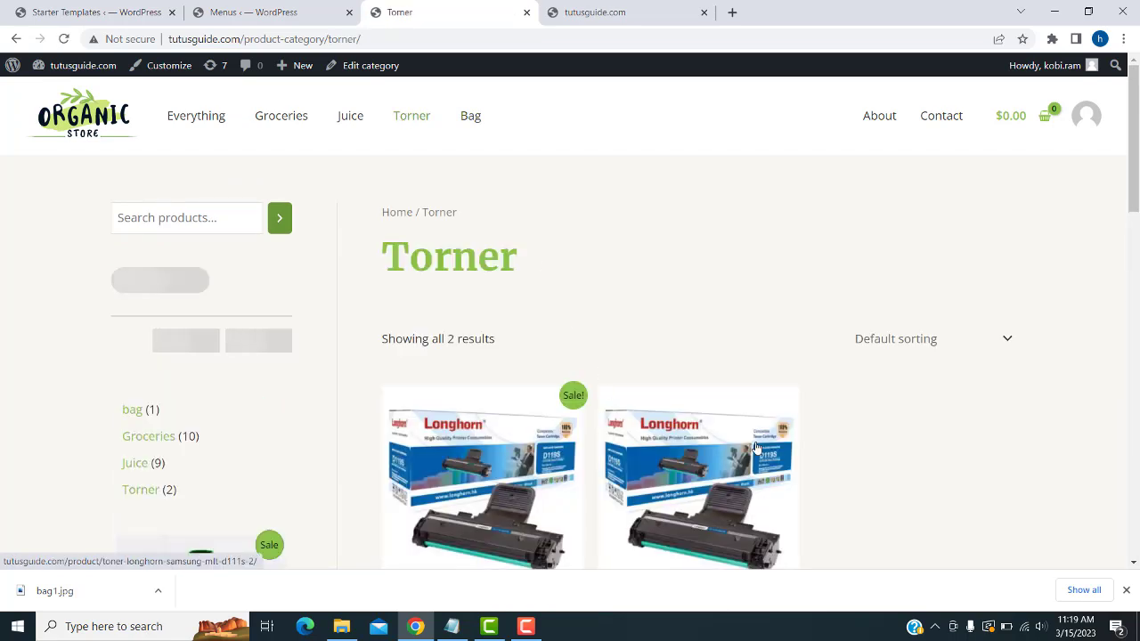
scroll(755, 447, "down", 1)
scroll(755, 447, "down", 3)
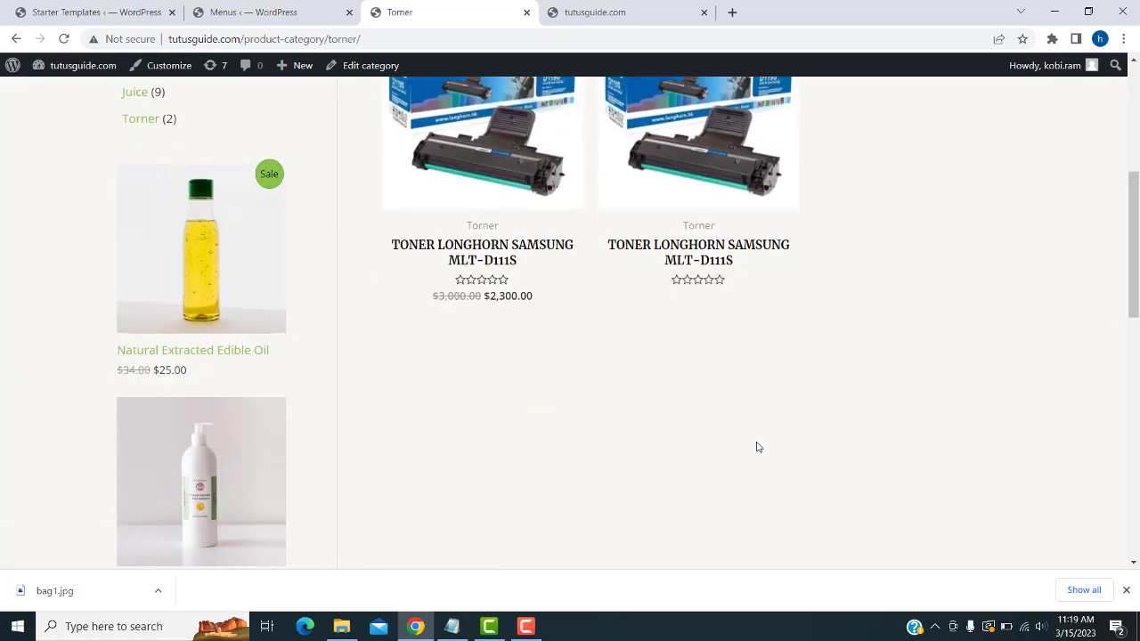
scroll(757, 446, "up", 2)
scroll(757, 447, "up", 2)
scroll(687, 373, "down", 3)
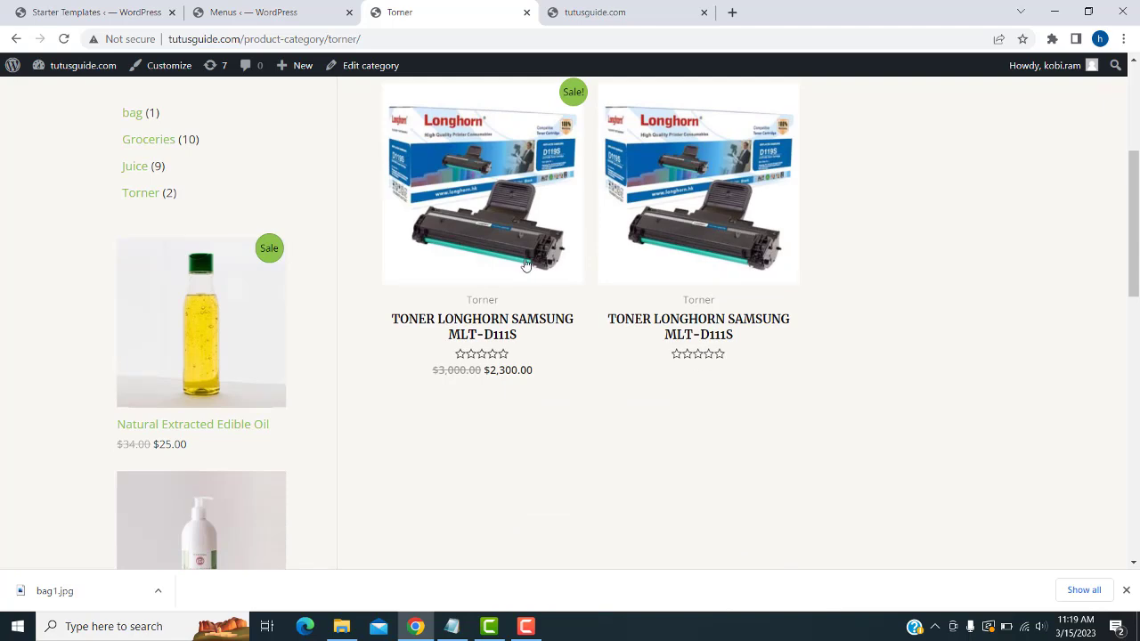
left_click(691, 215)
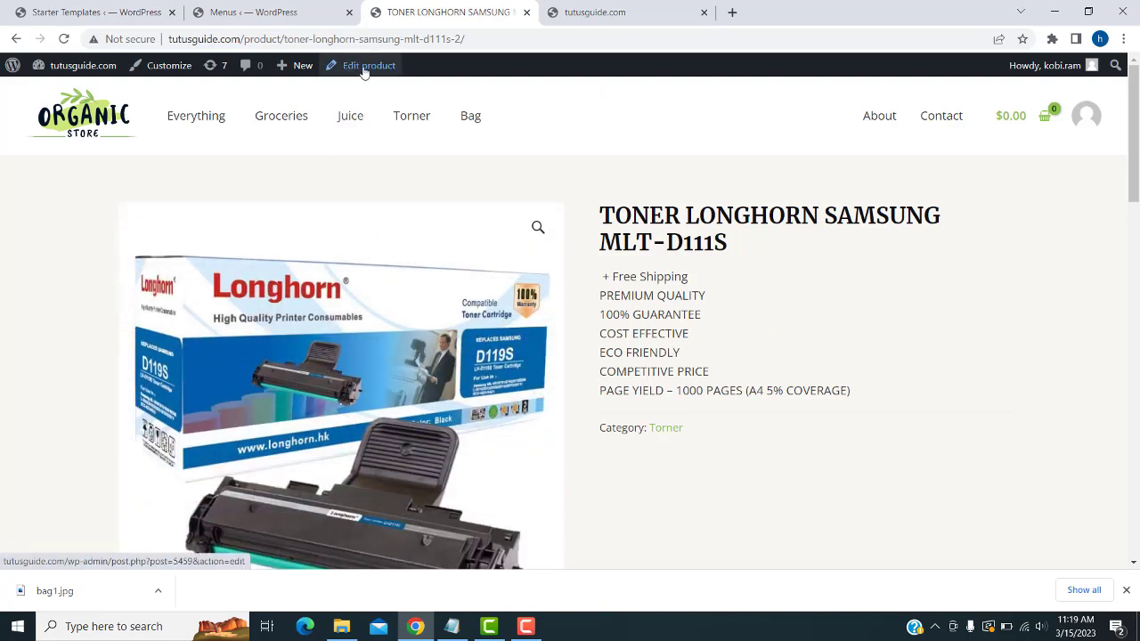
- Give the toner product a regular price of 4000 and a sale price of 3500, then update it
left_click(365, 68)
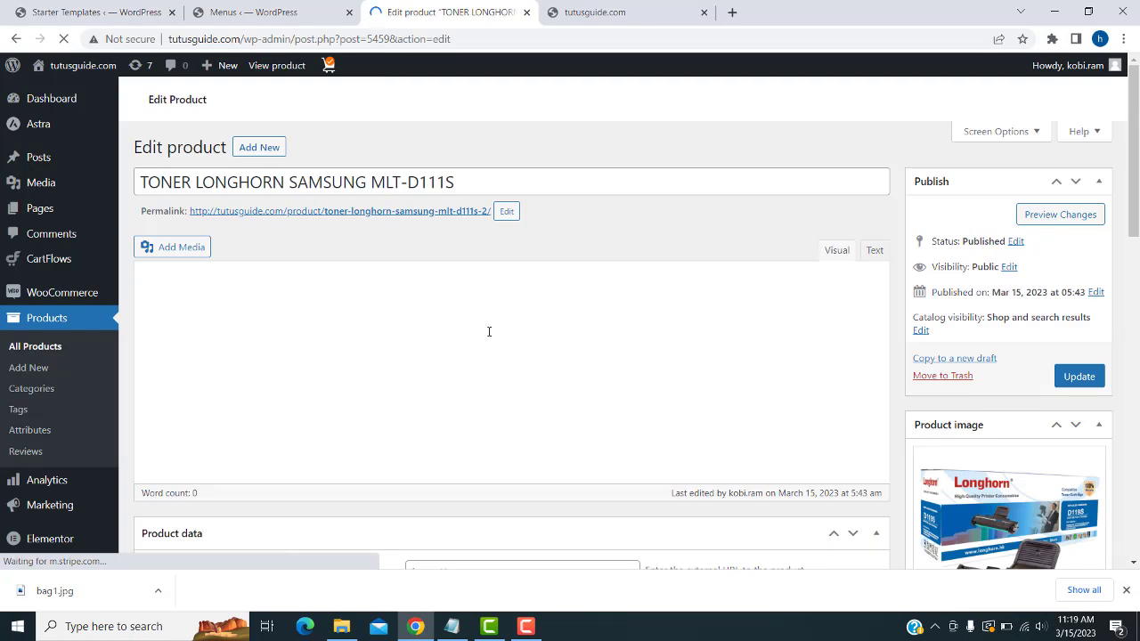
scroll(658, 246, "down", 8)
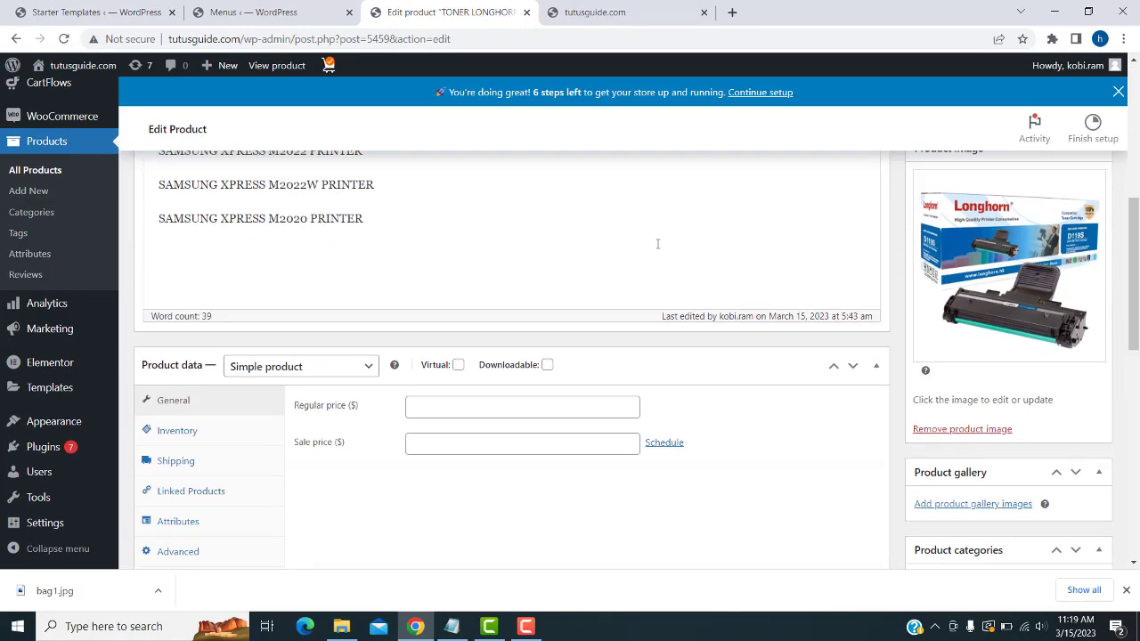
left_click(452, 189)
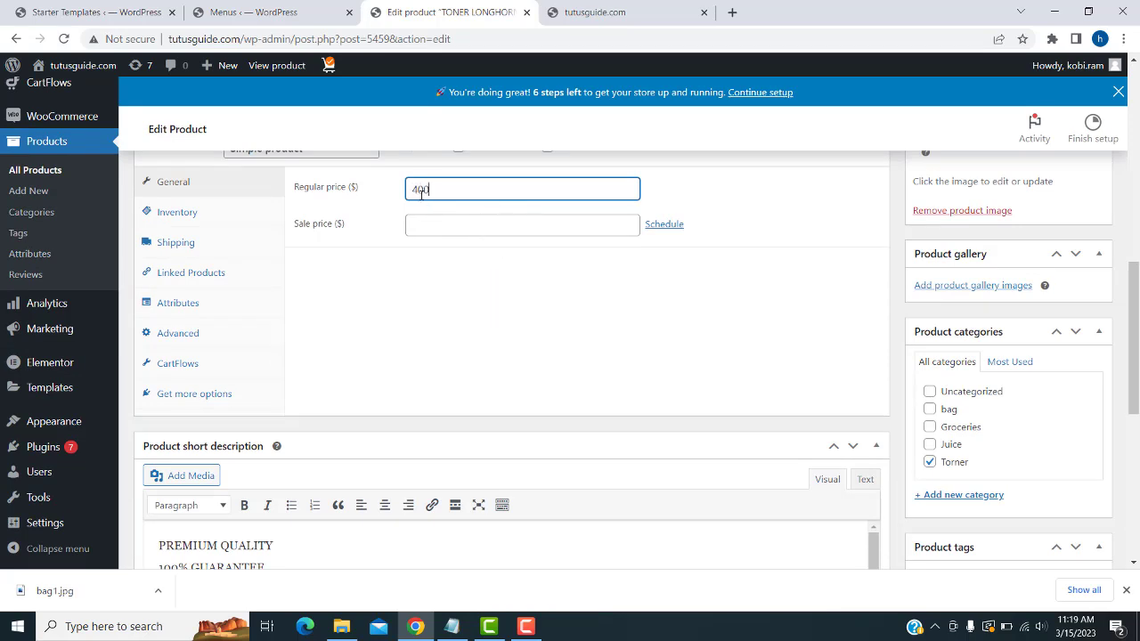
left_click(422, 224)
type("2")
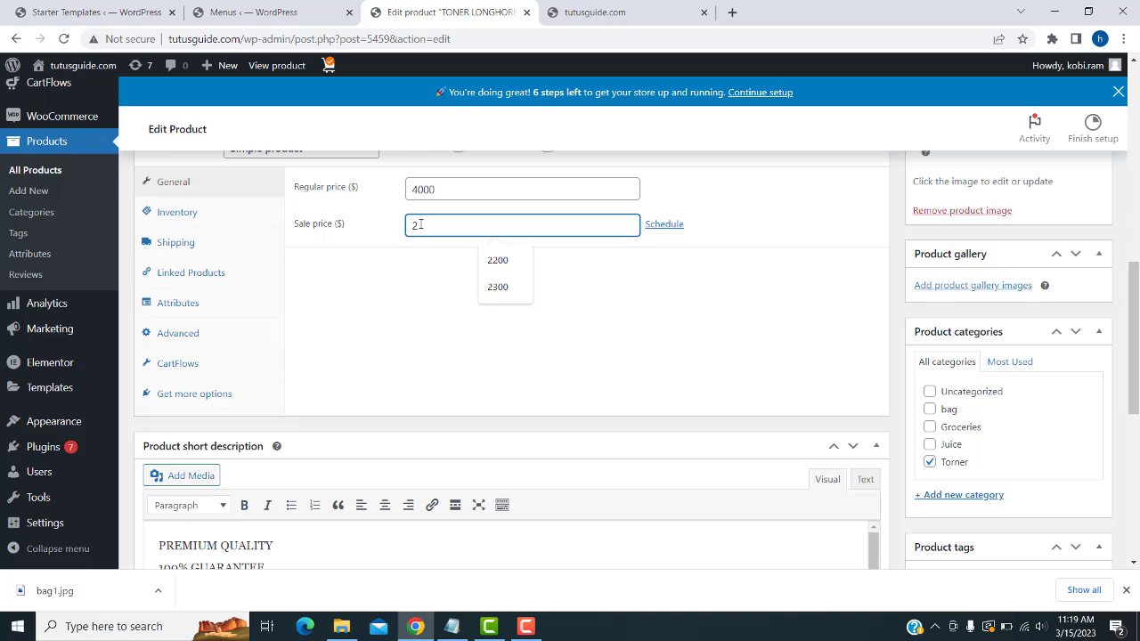
type("3500")
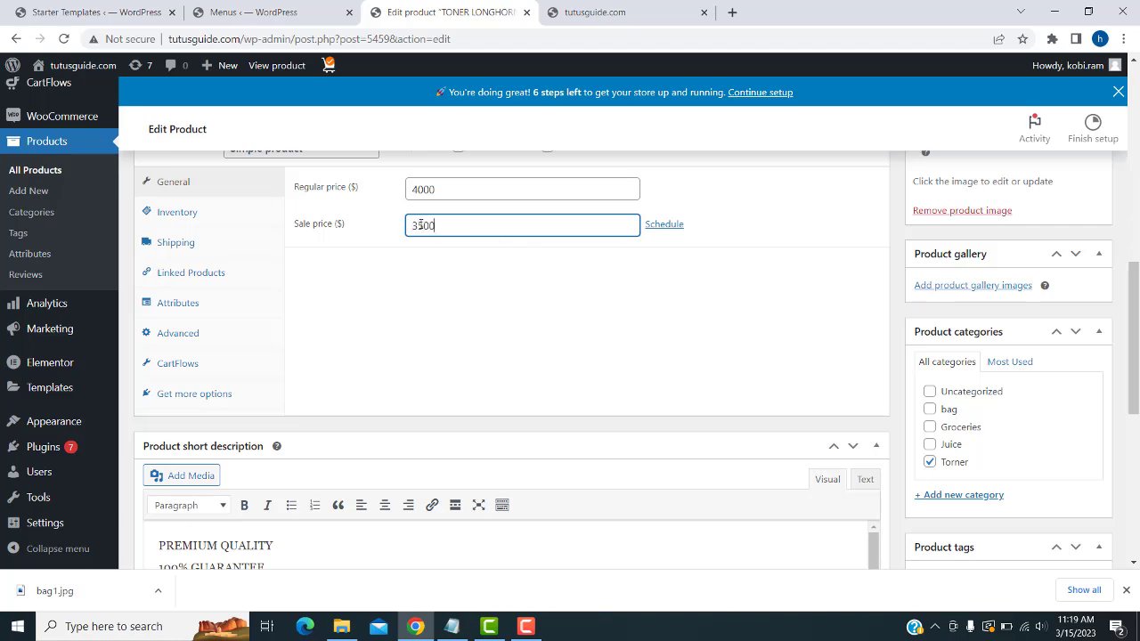
scroll(1088, 383, "up", 7)
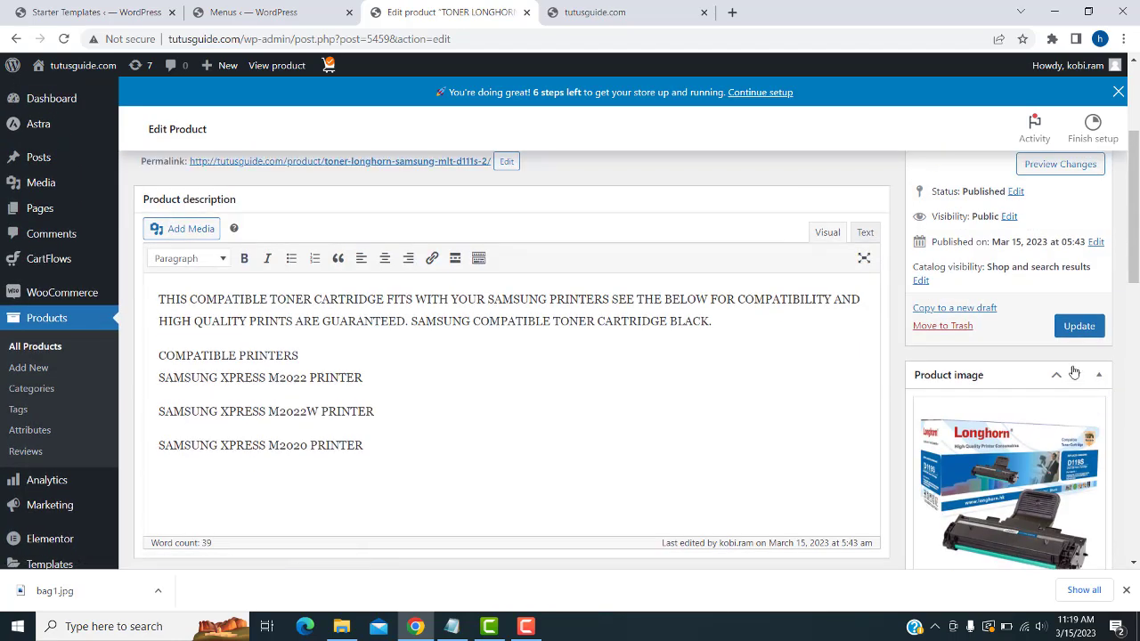
left_click(1071, 329)
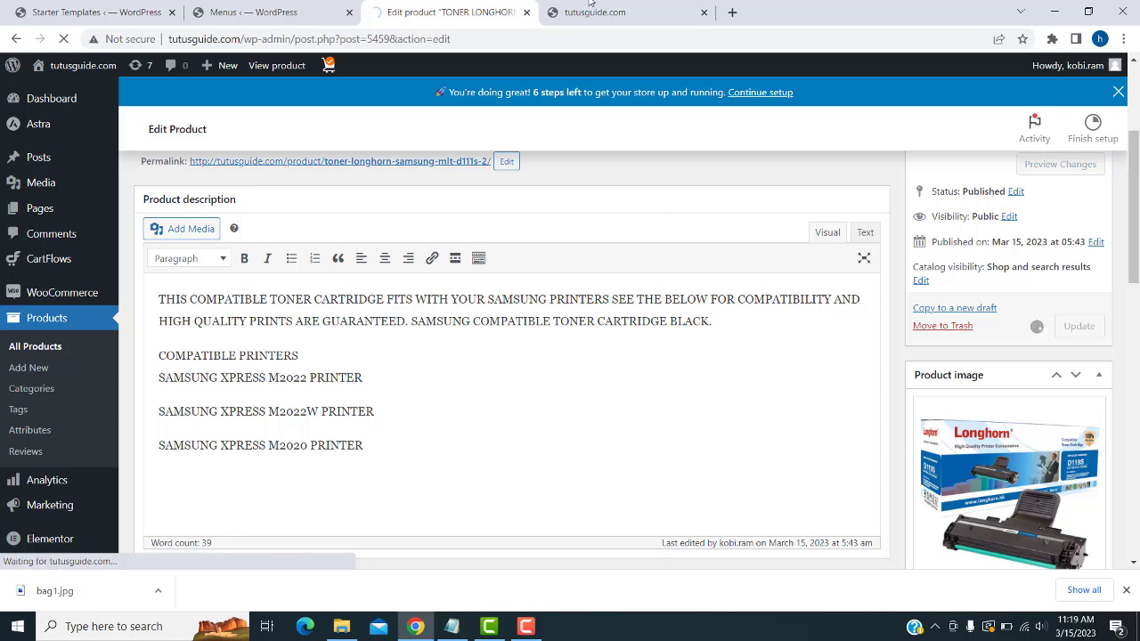
left_click(592, 13)
- Reload the live Organic Store home page and scroll through it to review it
key("F5")
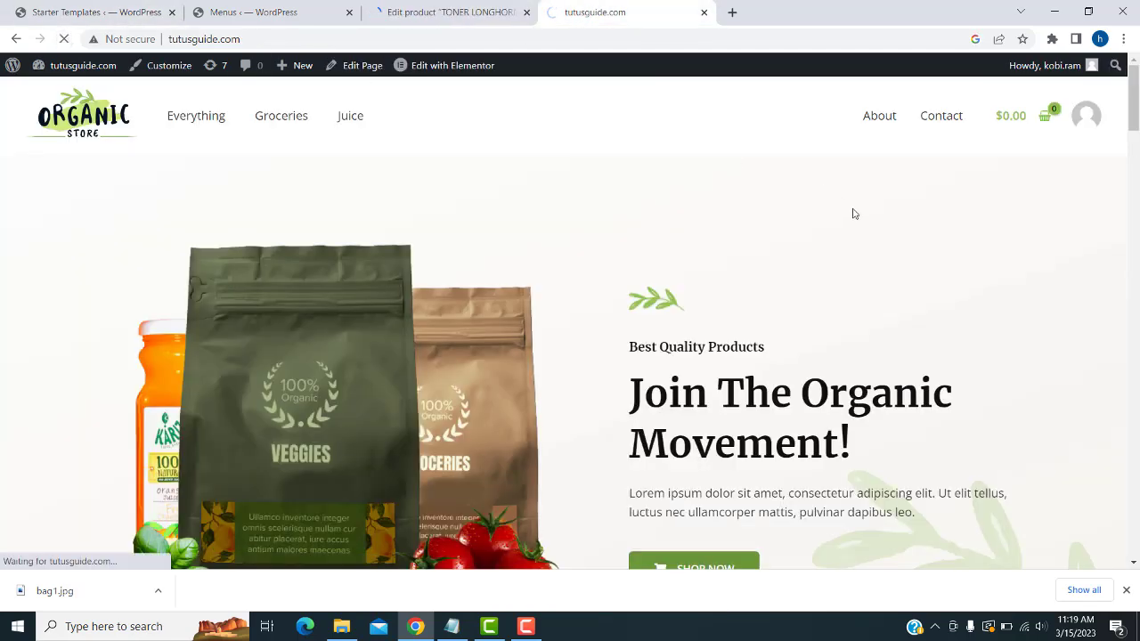
scroll(852, 214, "down", 10)
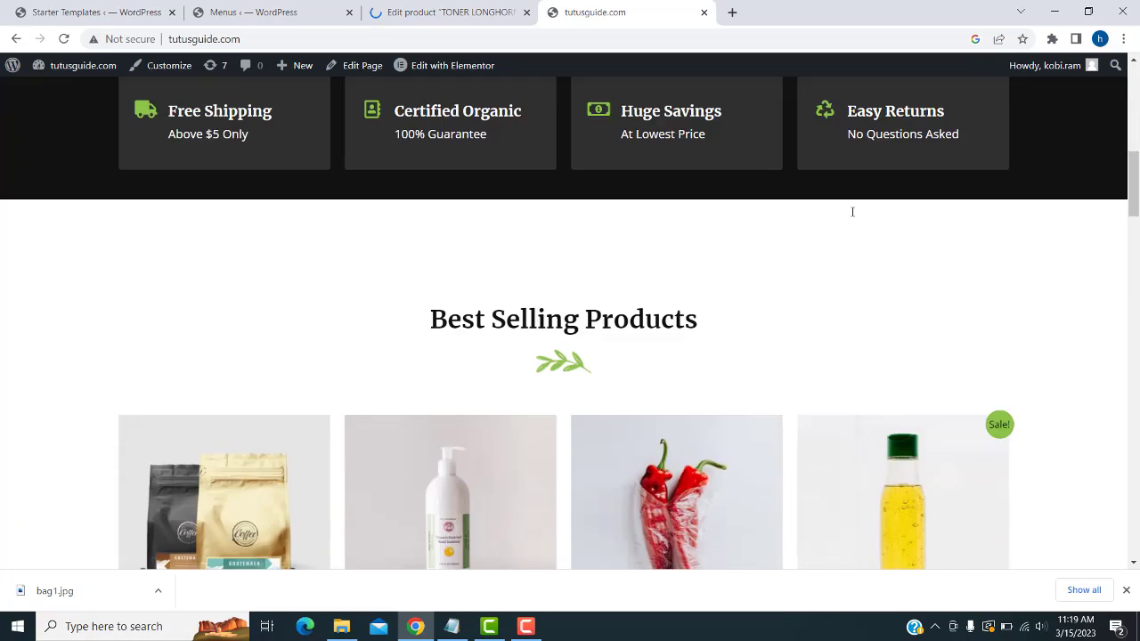
scroll(852, 214, "down", 3)
scroll(852, 214, "up", 8)
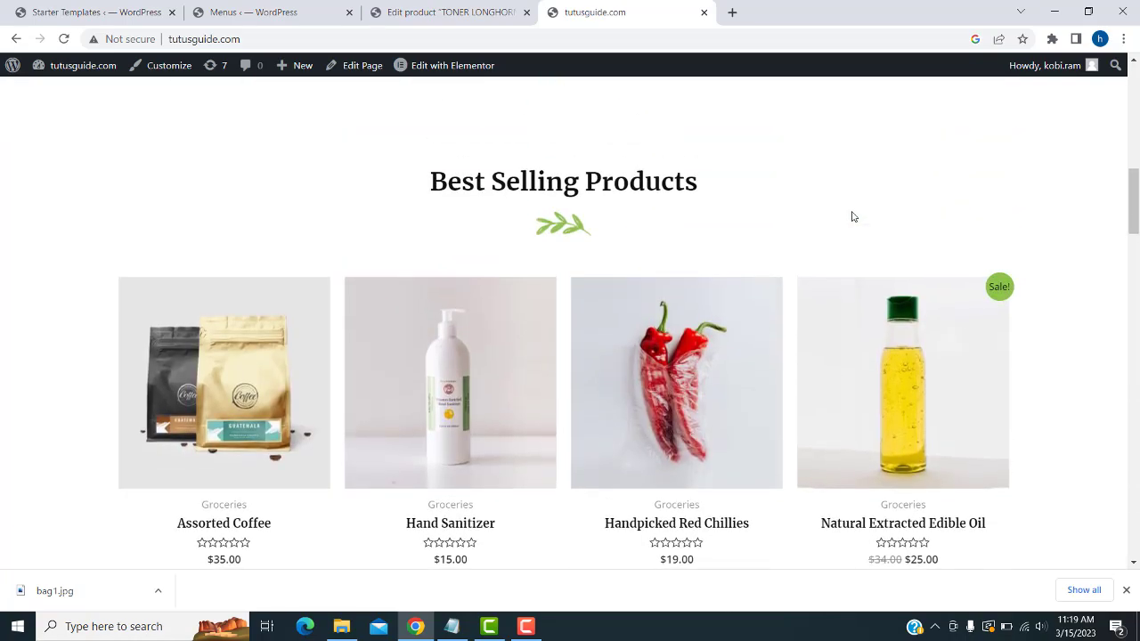
scroll(852, 216, "up", 5)
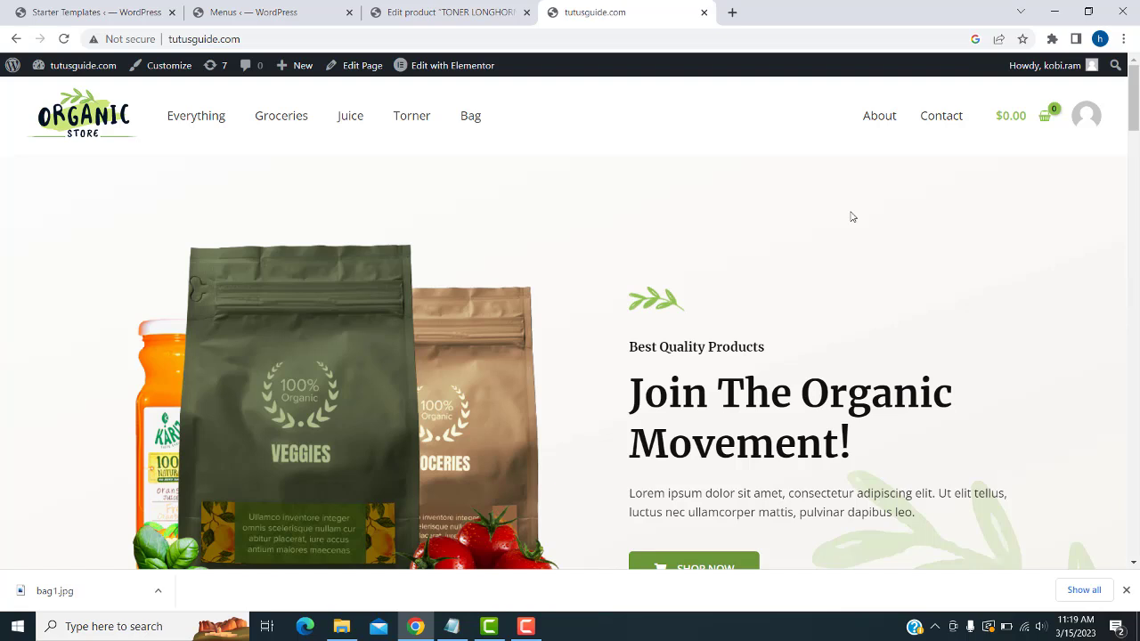
scroll(176, 407, "down", 1)
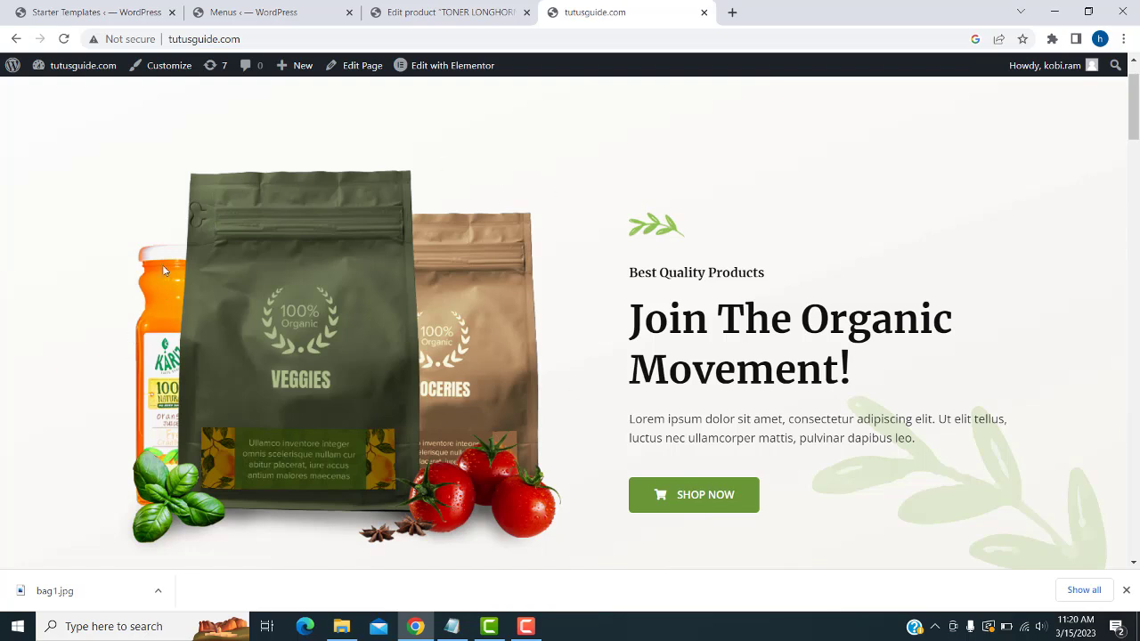
scroll(404, 321, "up", 1)
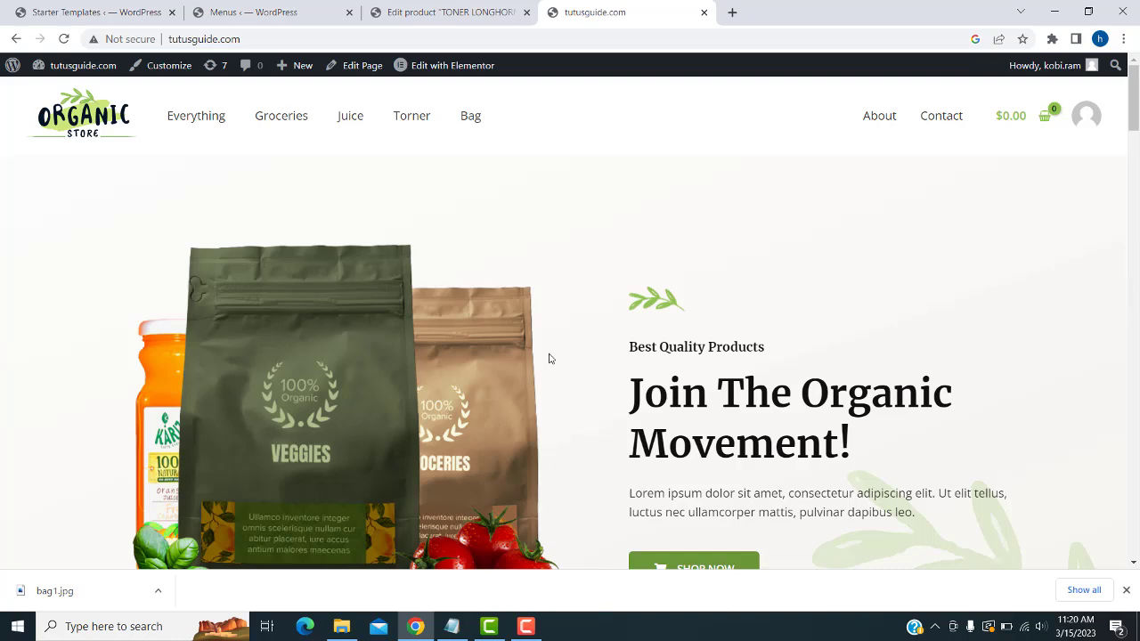
left_click(428, 11)
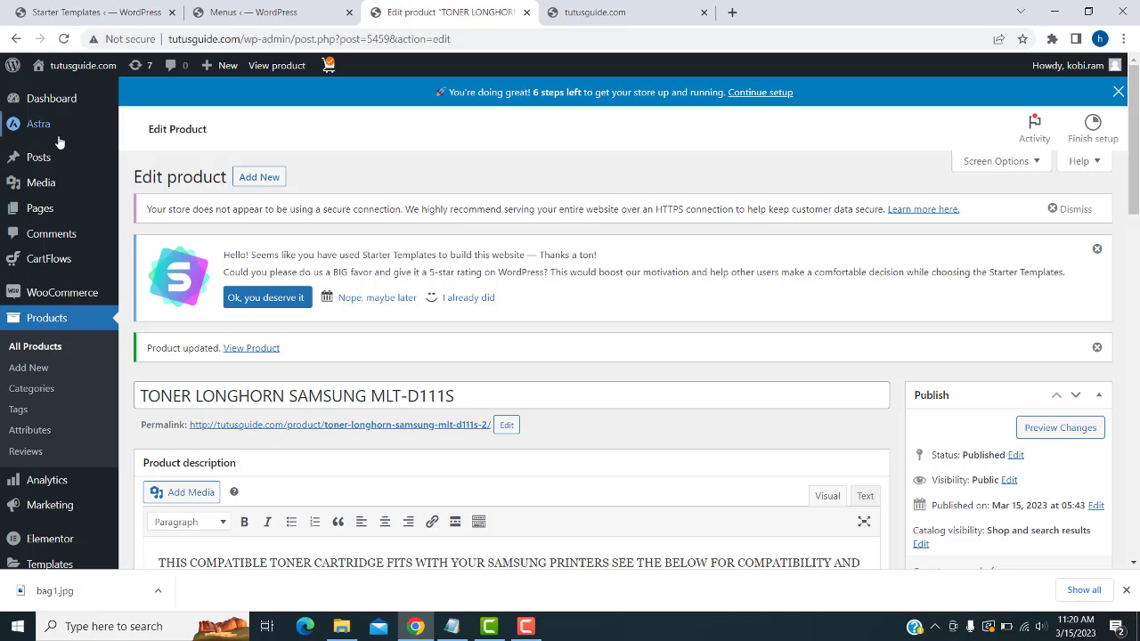
- Go to All Pages and open the Home page with Elementor
mouse_move(42, 212)
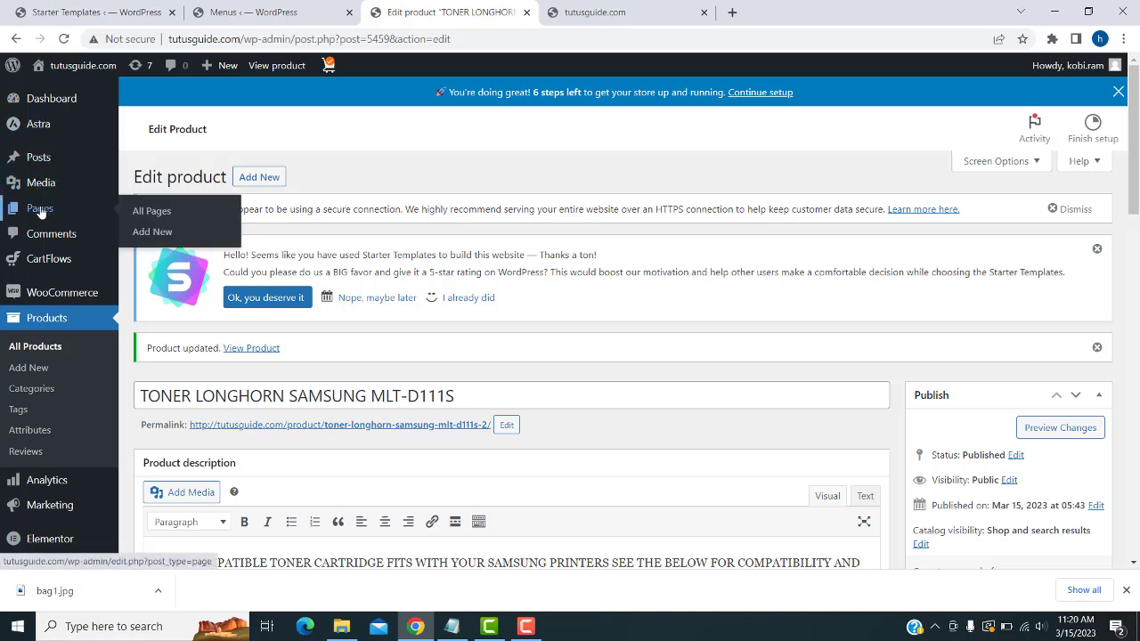
left_click(147, 211)
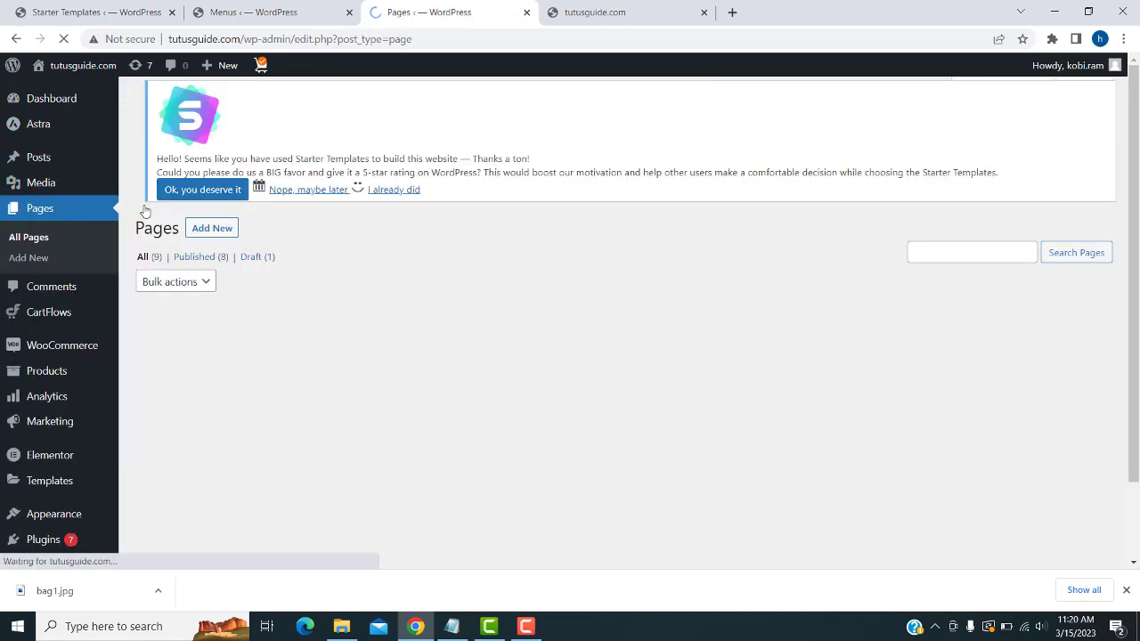
scroll(313, 287, "down", 3)
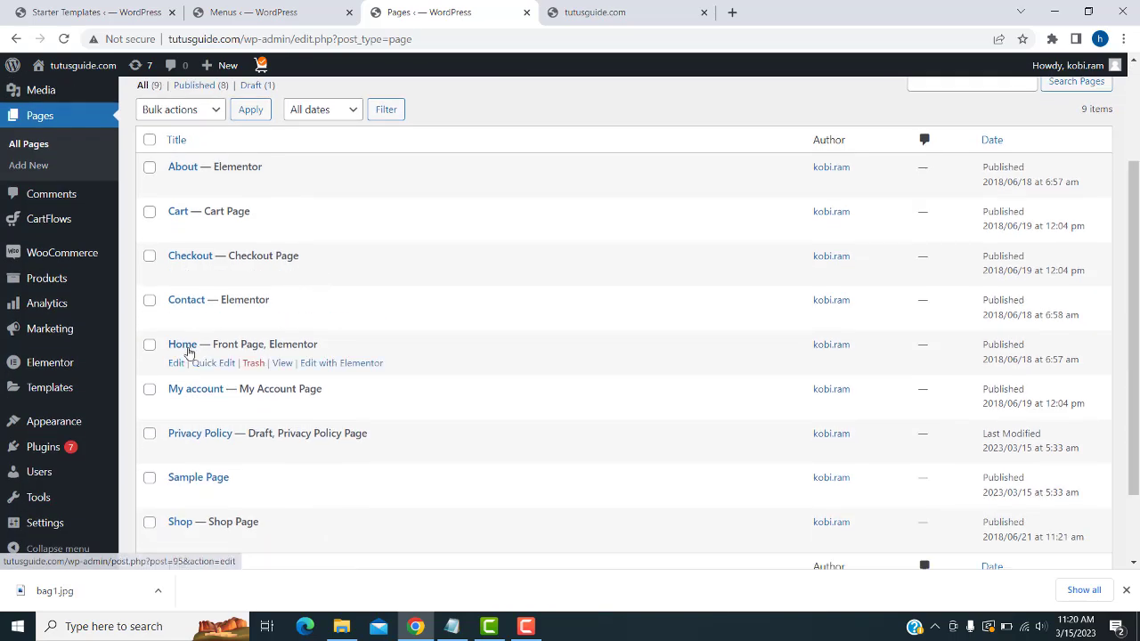
left_click(321, 367)
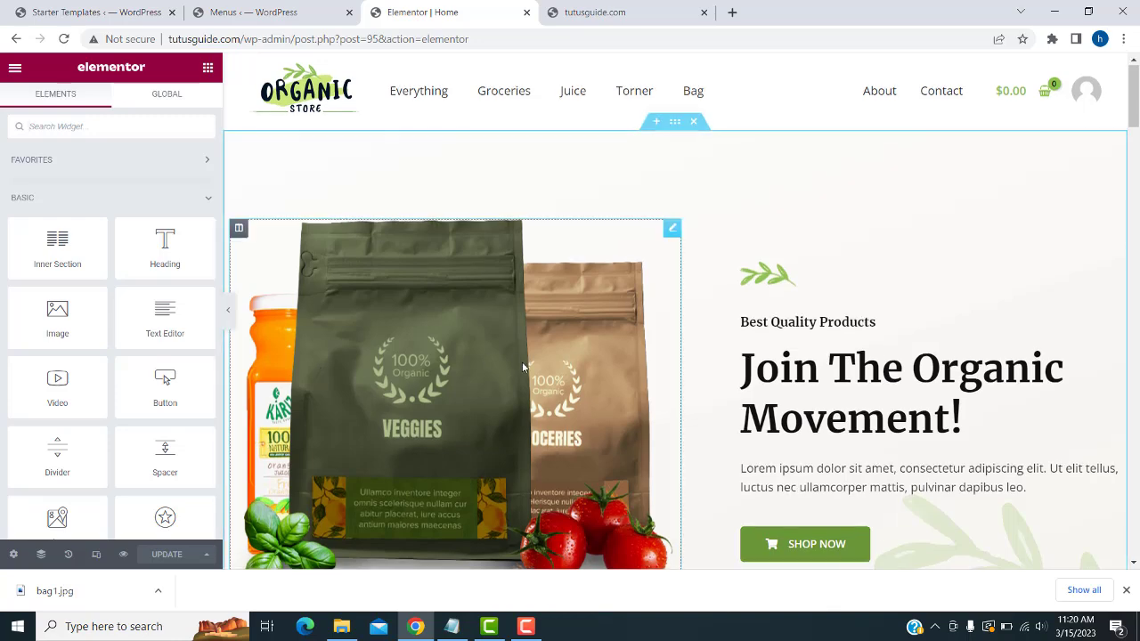
- Scroll the Home page in Elementor and select the hero's product-bags image
scroll(522, 362, "down", 2)
scroll(524, 367, "up", 2)
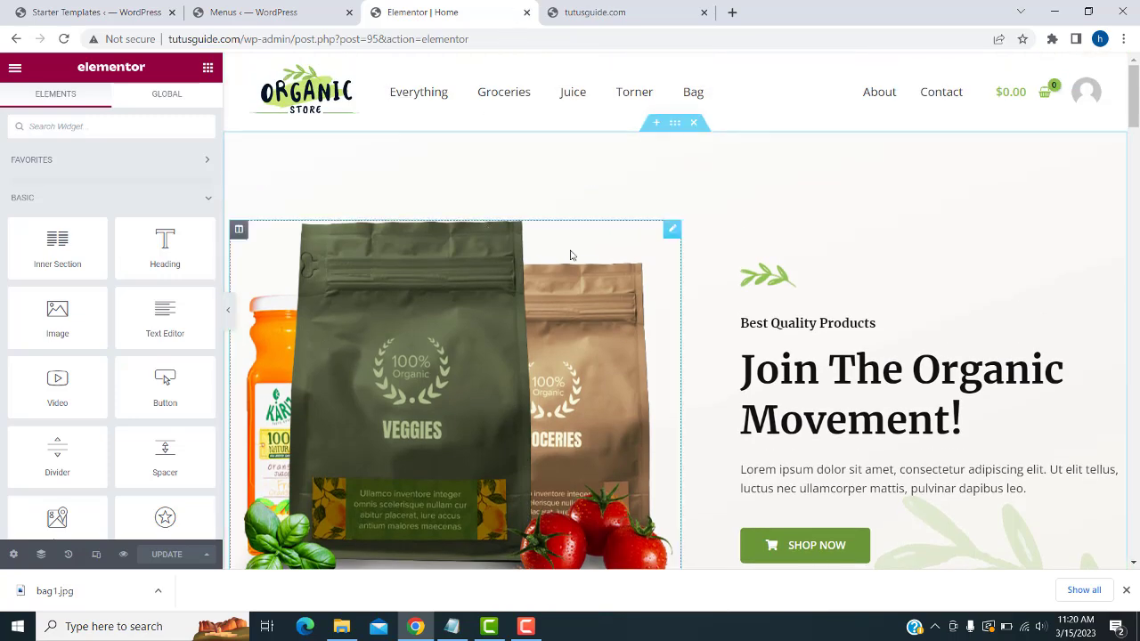
scroll(502, 249, "down", 2)
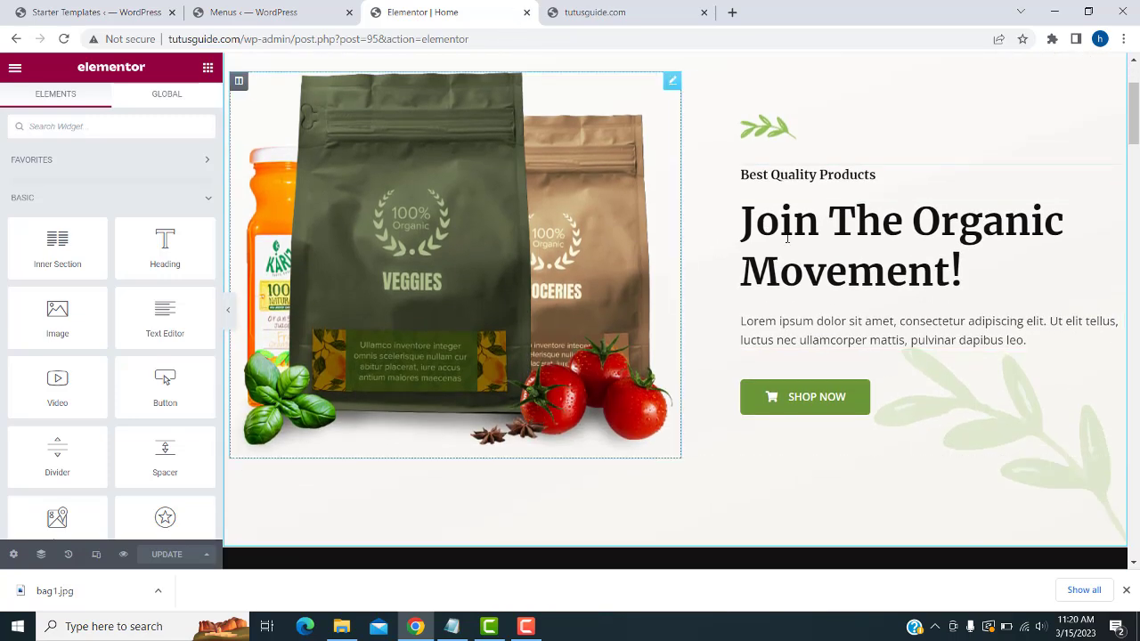
scroll(811, 241, "down", 4)
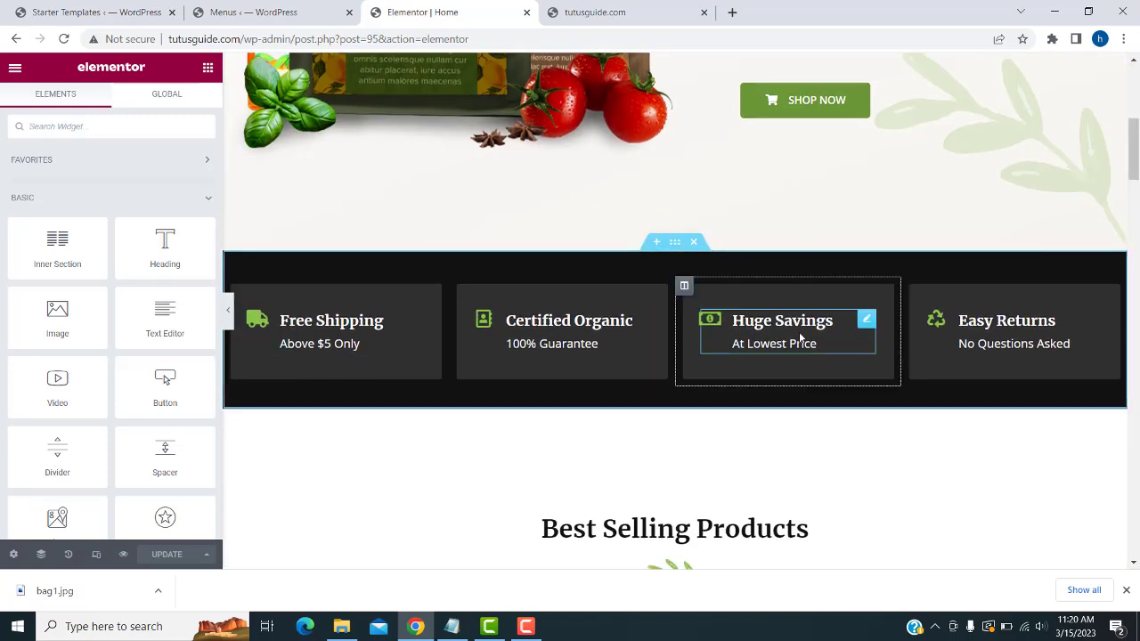
scroll(486, 287, "up", 6)
left_click(485, 287)
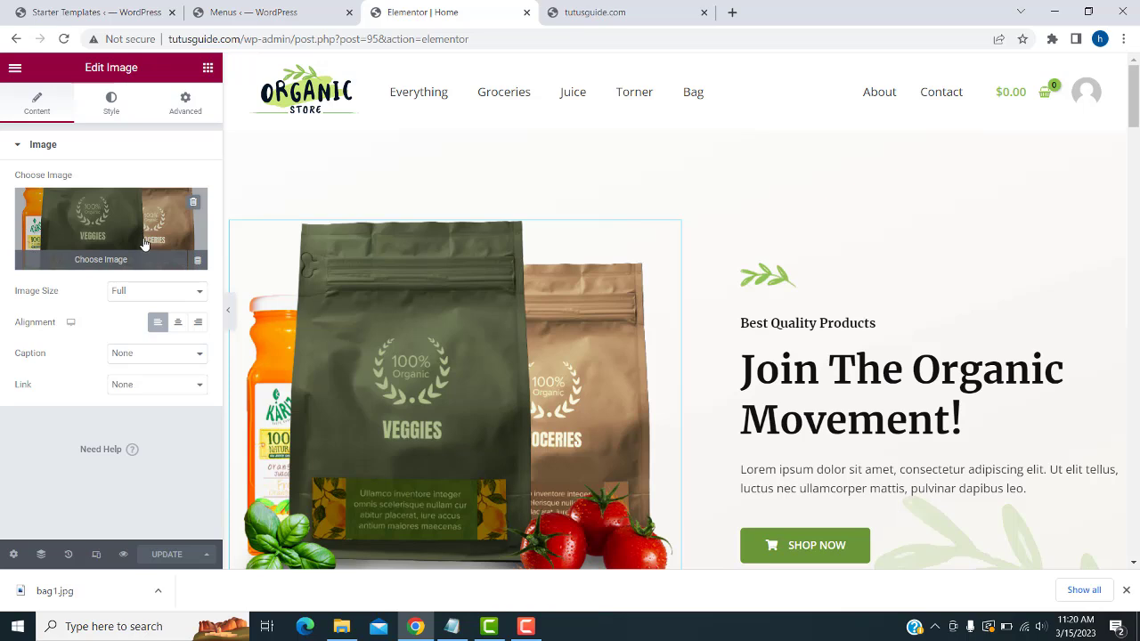
- Replace the hero image with the uploaded 123.jpeg Longhorn toner photo
left_click(190, 205)
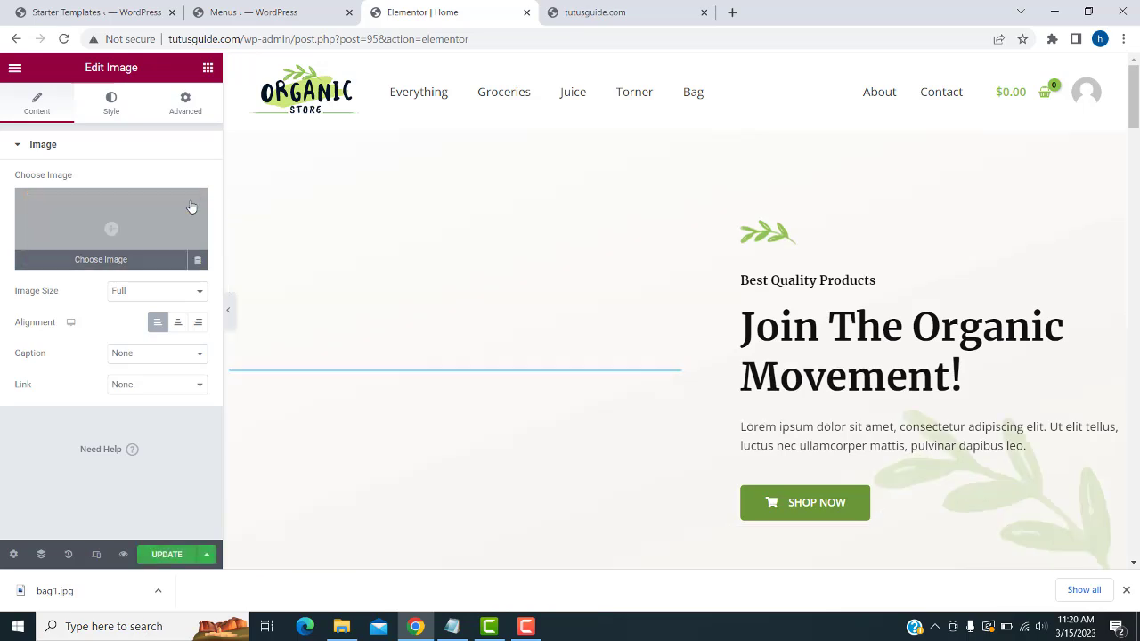
left_click(102, 263)
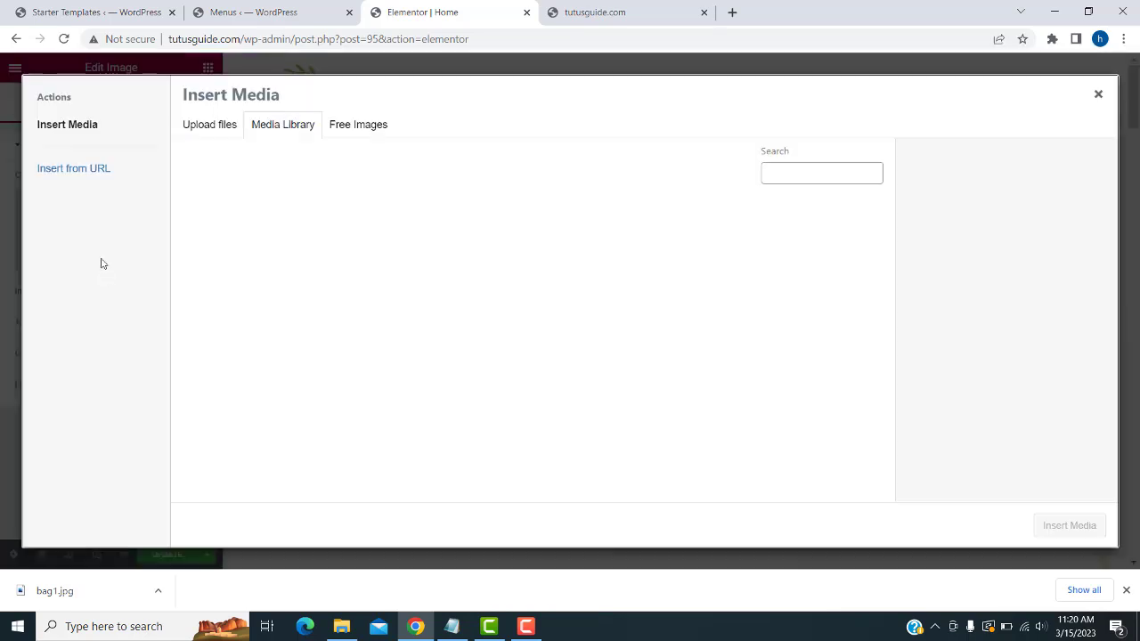
left_click(207, 124)
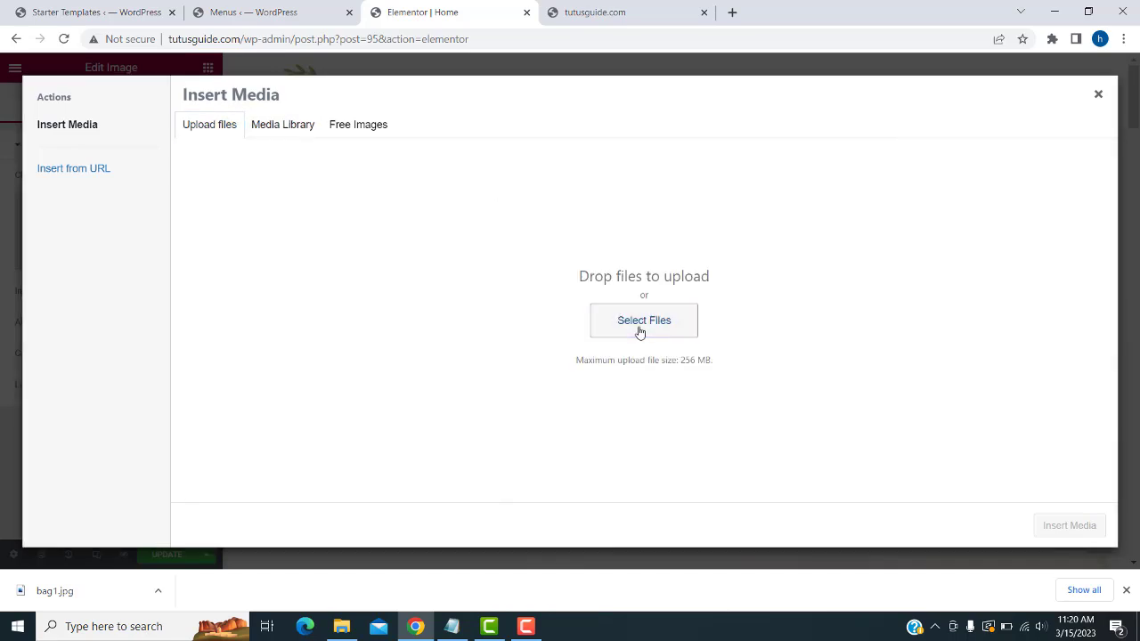
left_click(638, 325)
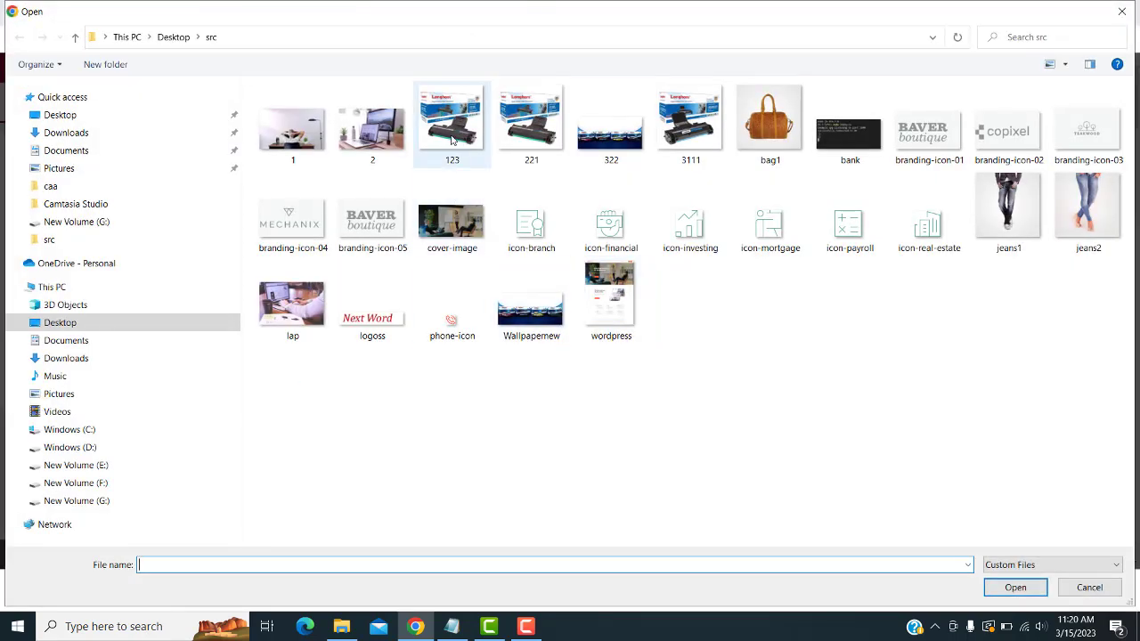
double_click(452, 133)
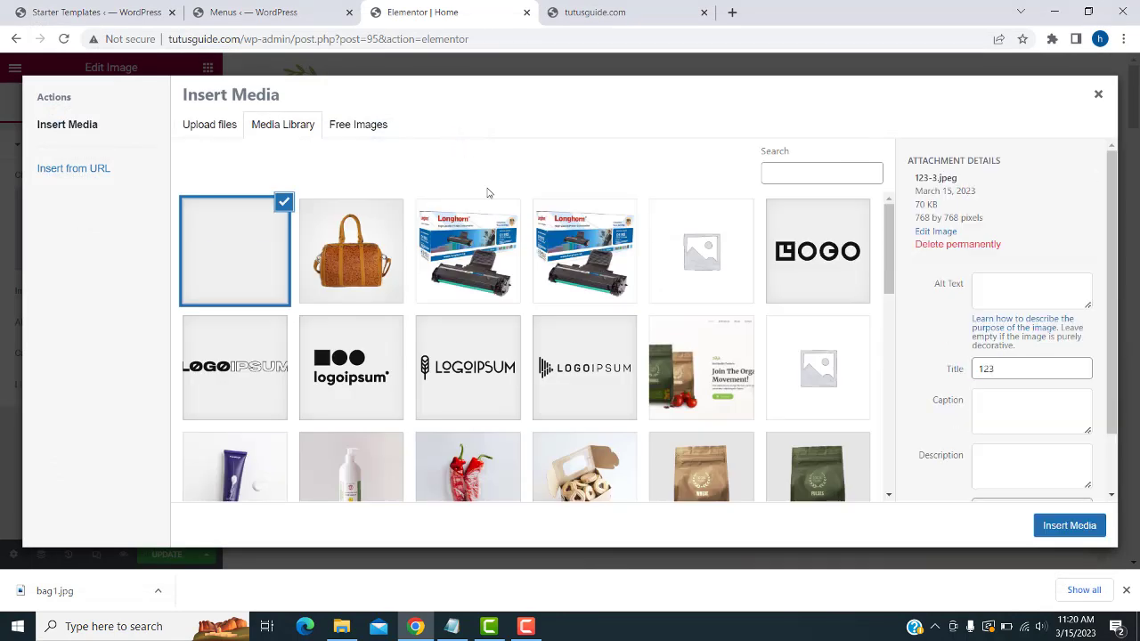
left_click(1071, 532)
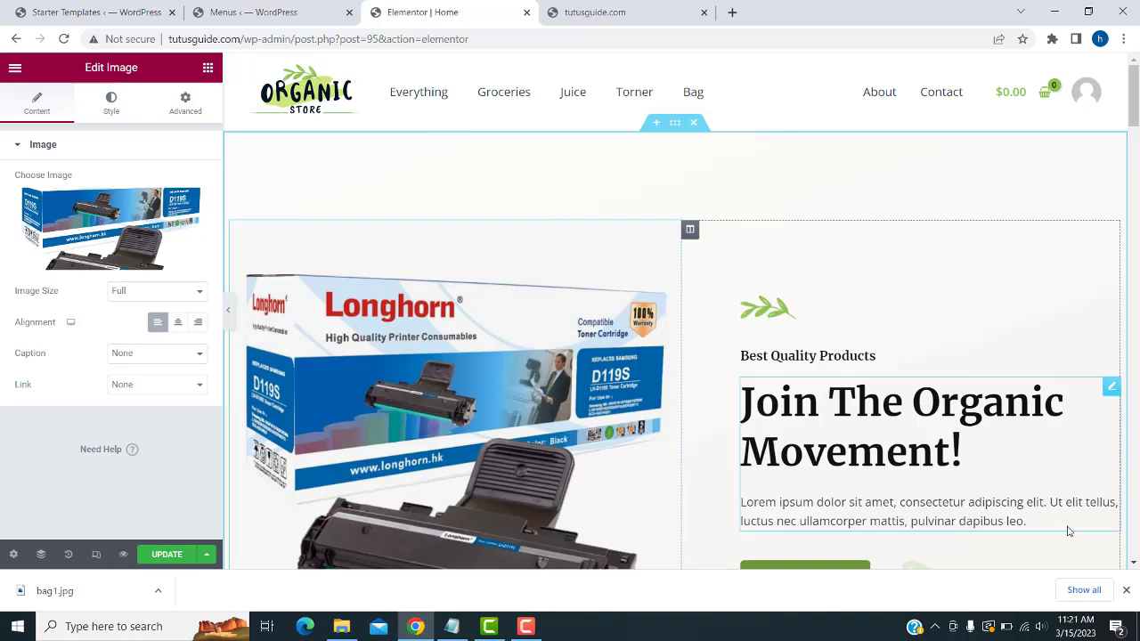
scroll(1069, 531, "down", 2)
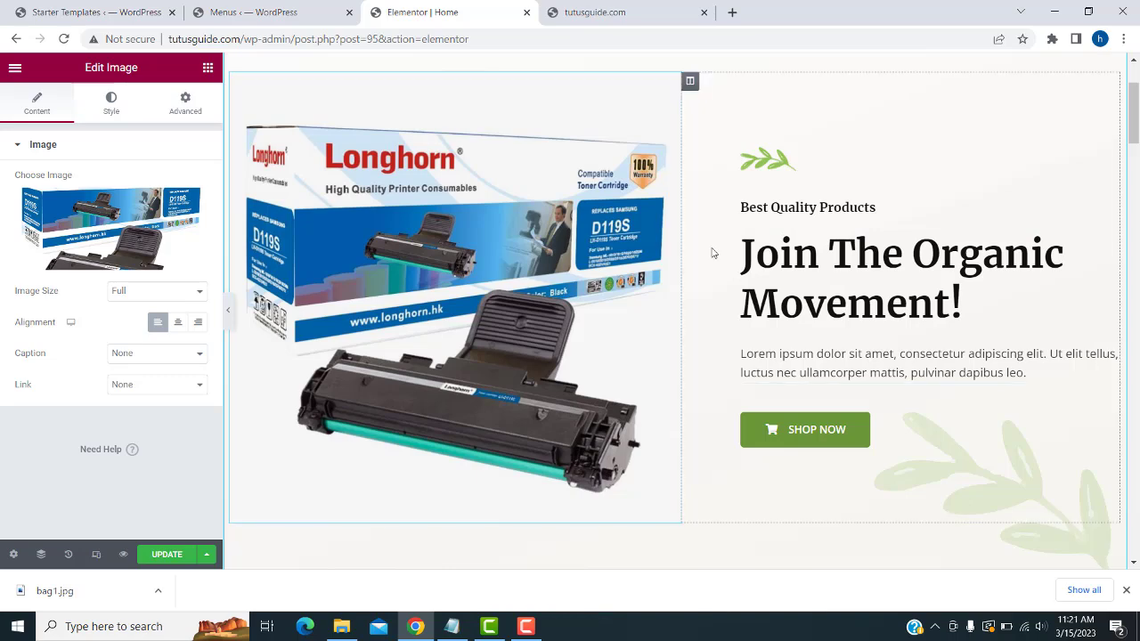
- Replace 'The Organic Movement!' in the hero heading with 'EMarketing'
left_click(790, 259)
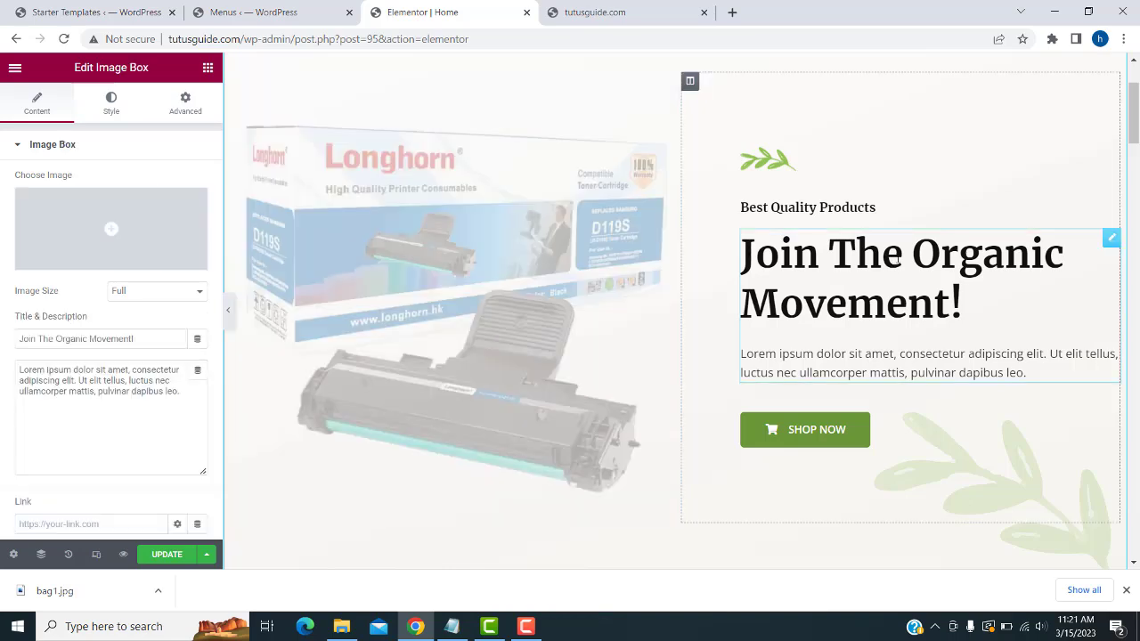
left_click_drag(820, 254, 1005, 314)
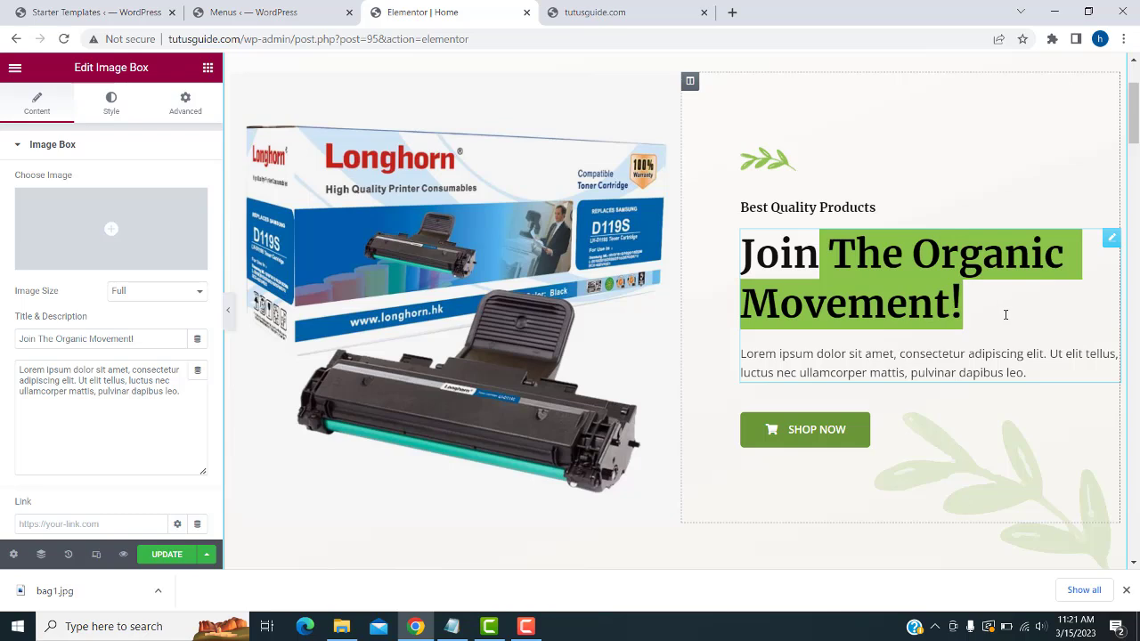
key("BackSpace")
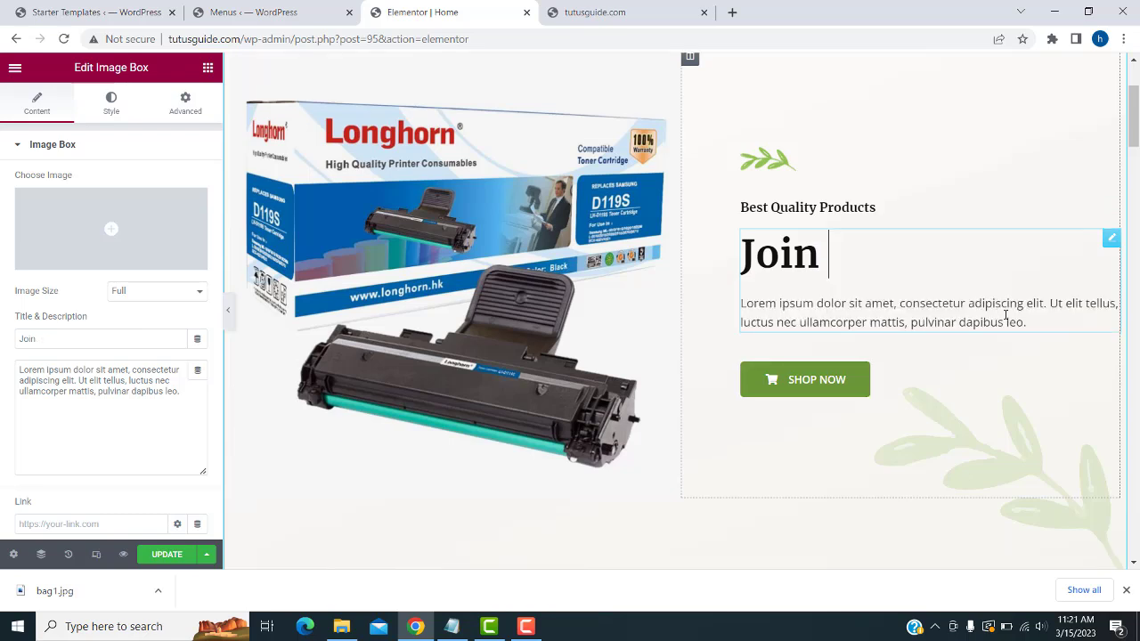
type("Dra")
key("BackSpace")
type("opShipp")
key("BackSpace")
key("BackSpace")
key("BackSpace")
key("BackSpace")
key("BackSpace")
key("BackSpace")
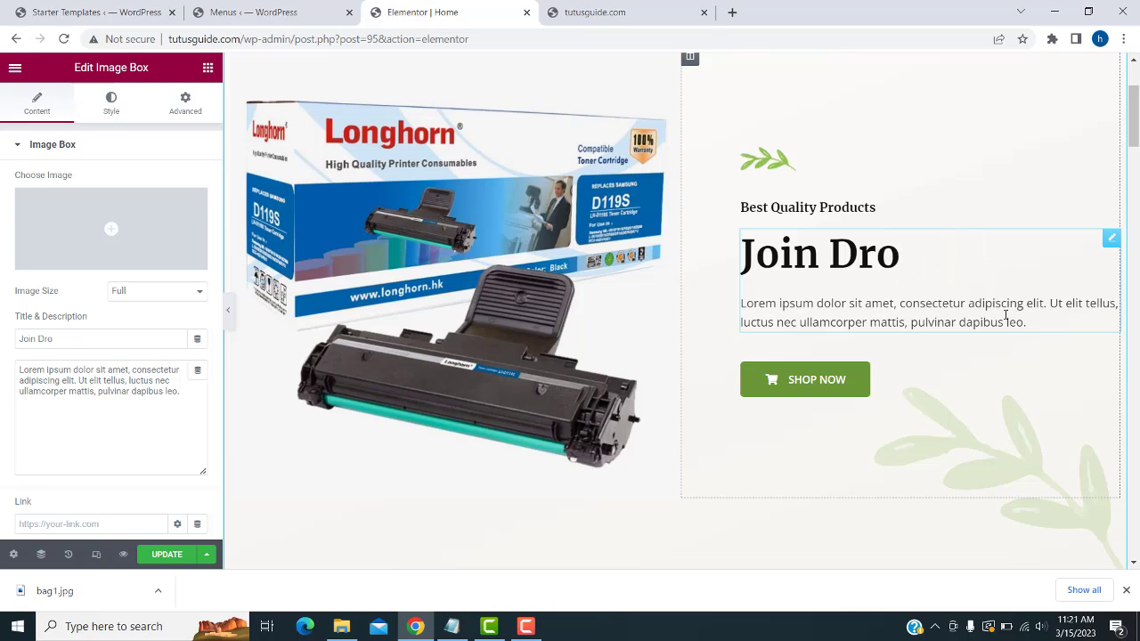
key("BackSpace")
key("BackSpace")
key("BackSpace")
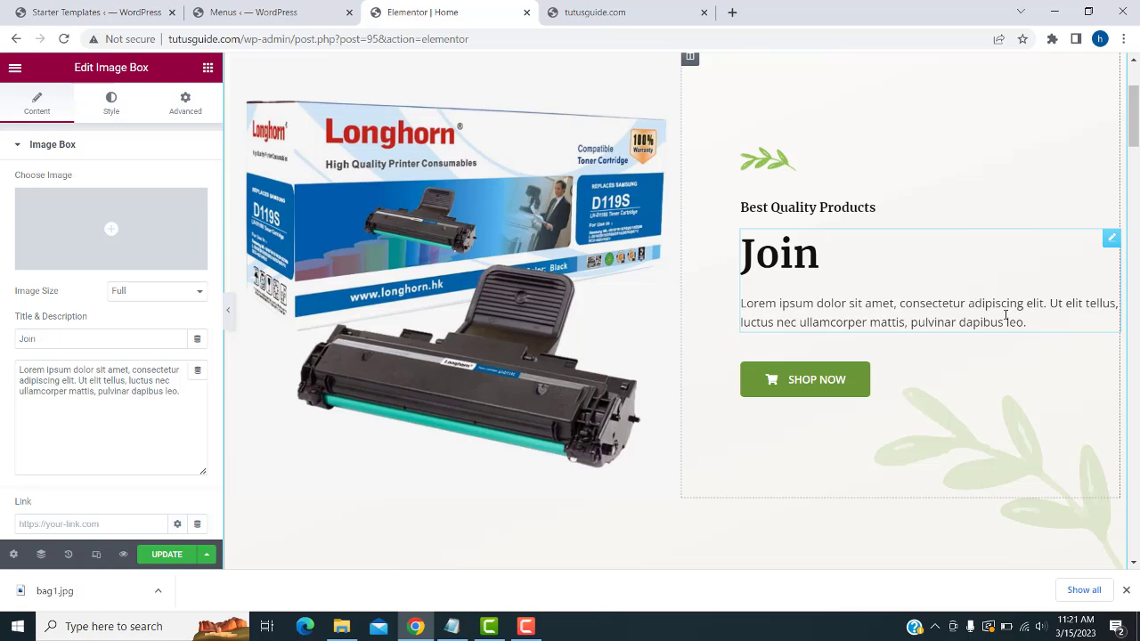
type("EMar")
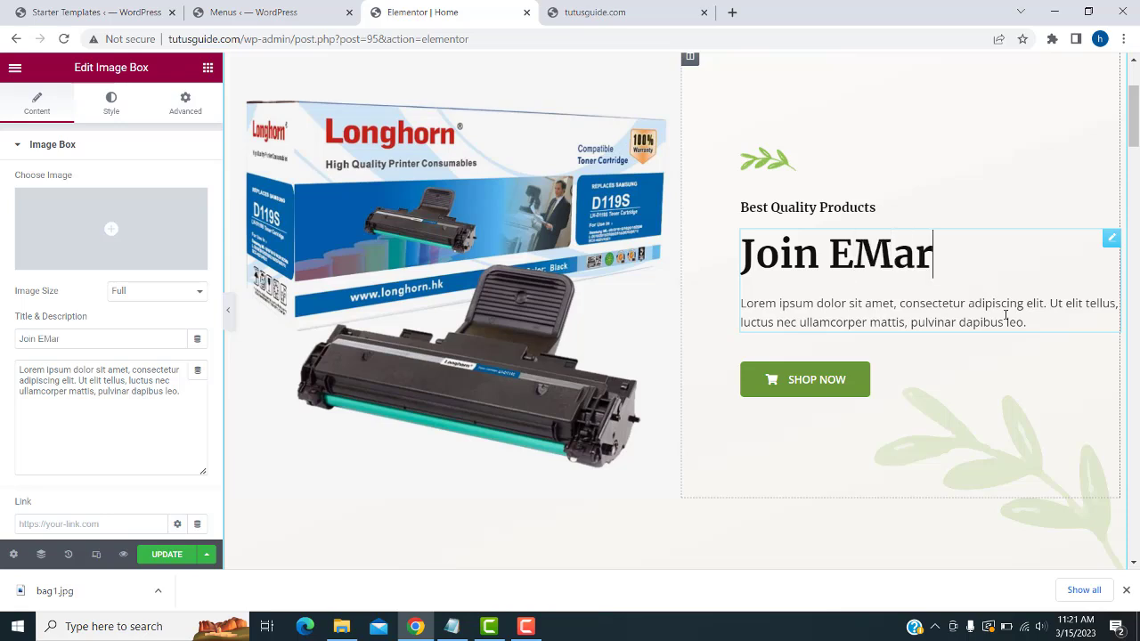
type("keting")
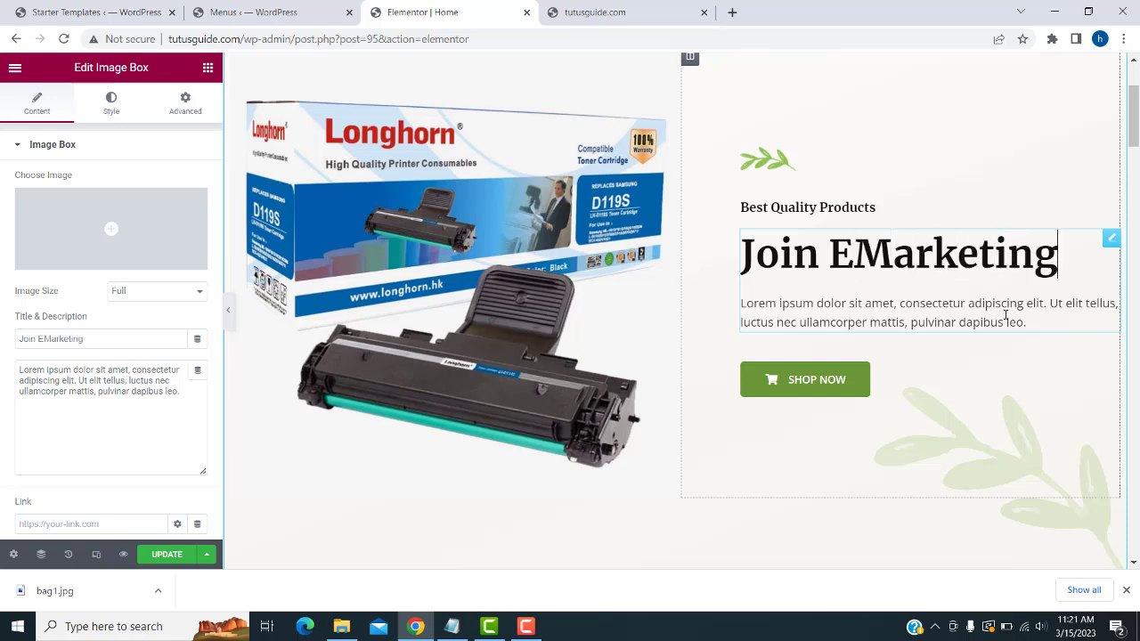
- Select the Shop Now button and open its Style settings
left_click(793, 382)
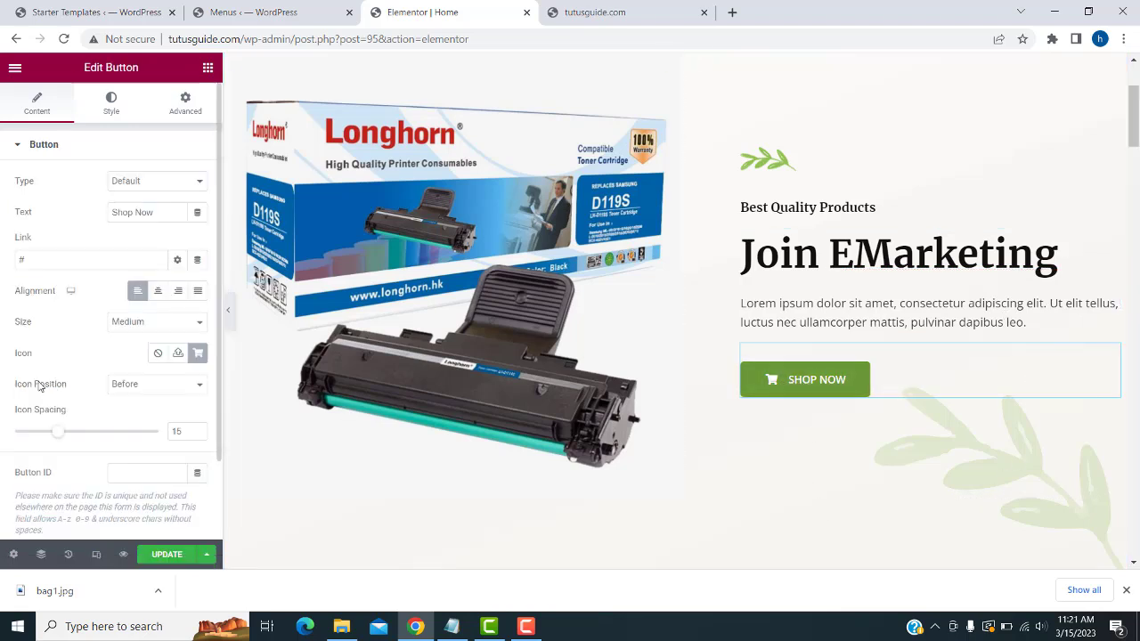
left_click(111, 101)
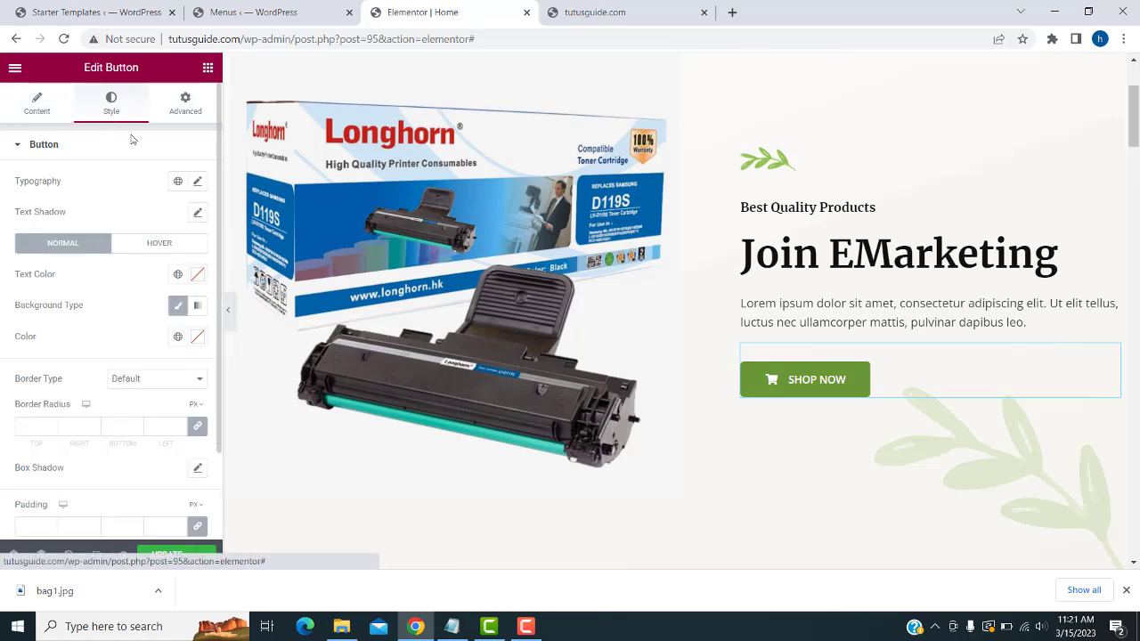
left_click(176, 308)
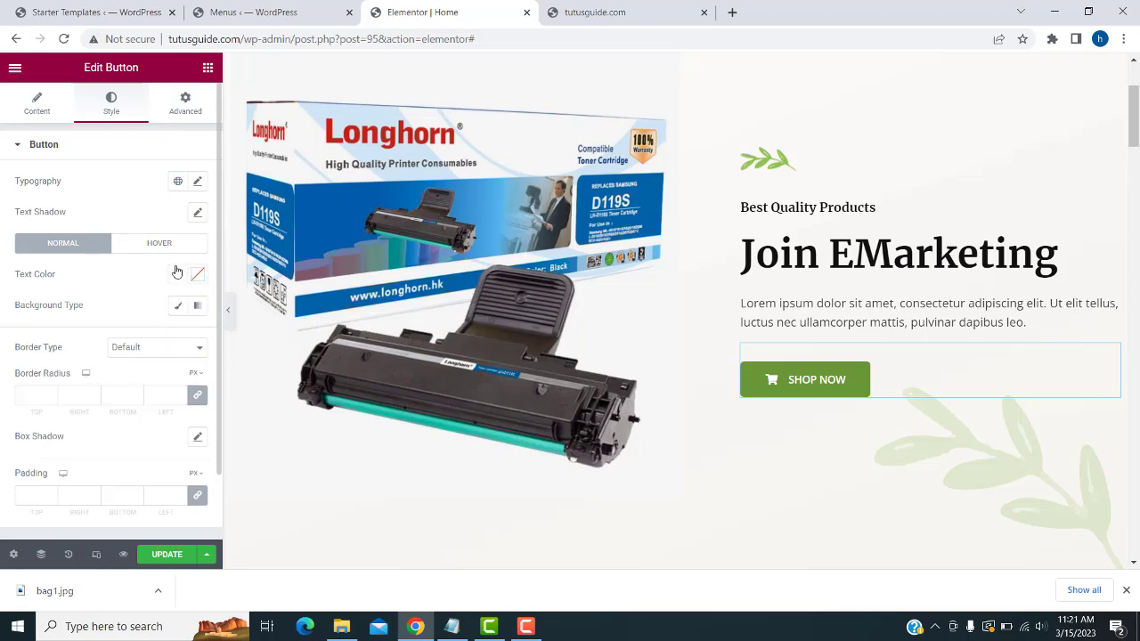
left_click(26, 105)
scroll(111, 267, "down", 1)
scroll(98, 178, "up", 1)
left_click(111, 102)
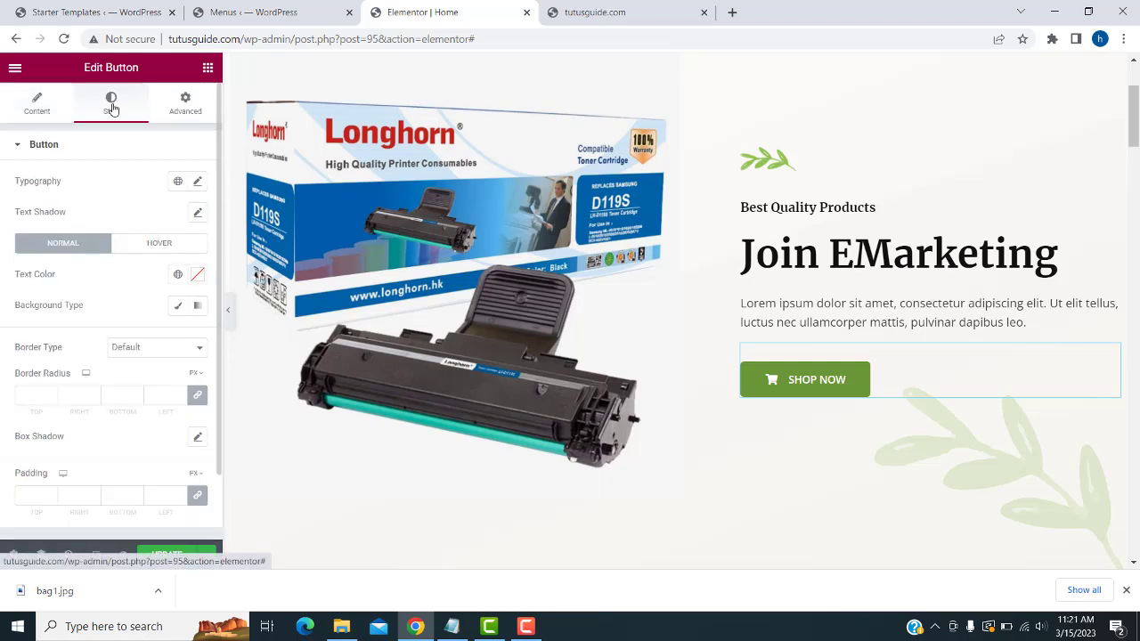
- Check the button's global typography presets and set its Background Type to Classic
left_click(178, 181)
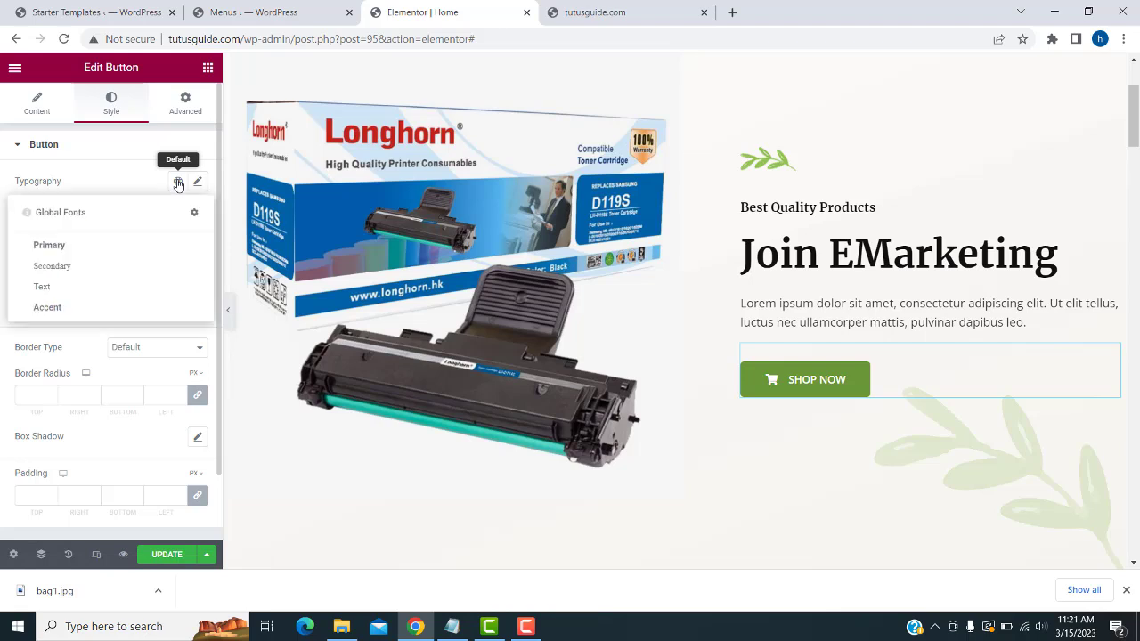
left_click(124, 169)
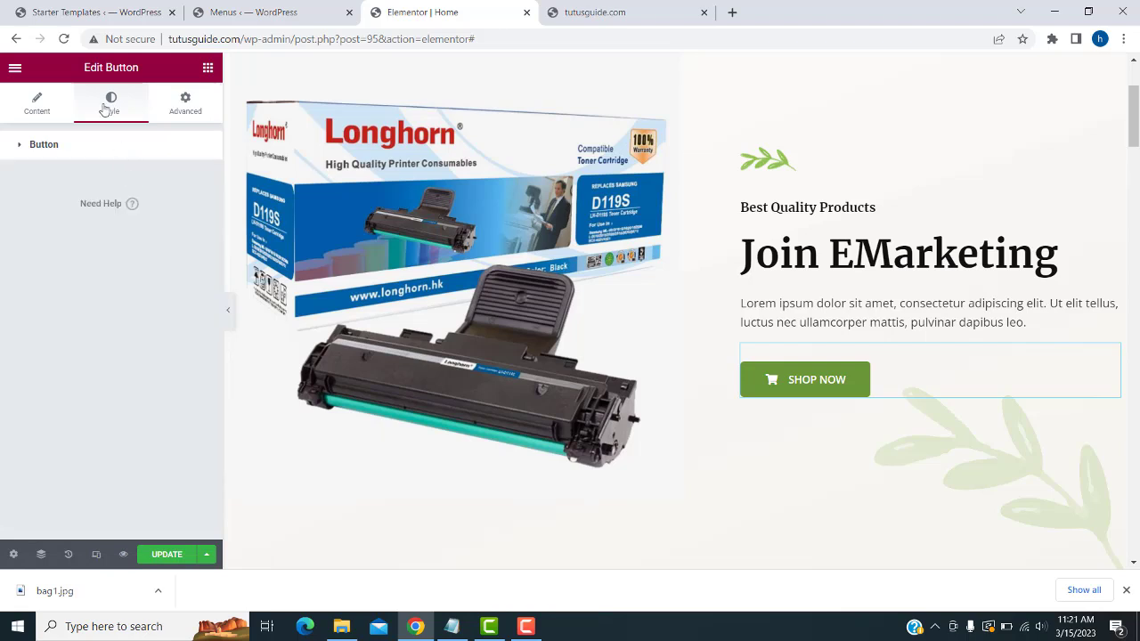
left_click(19, 148)
left_click(20, 147)
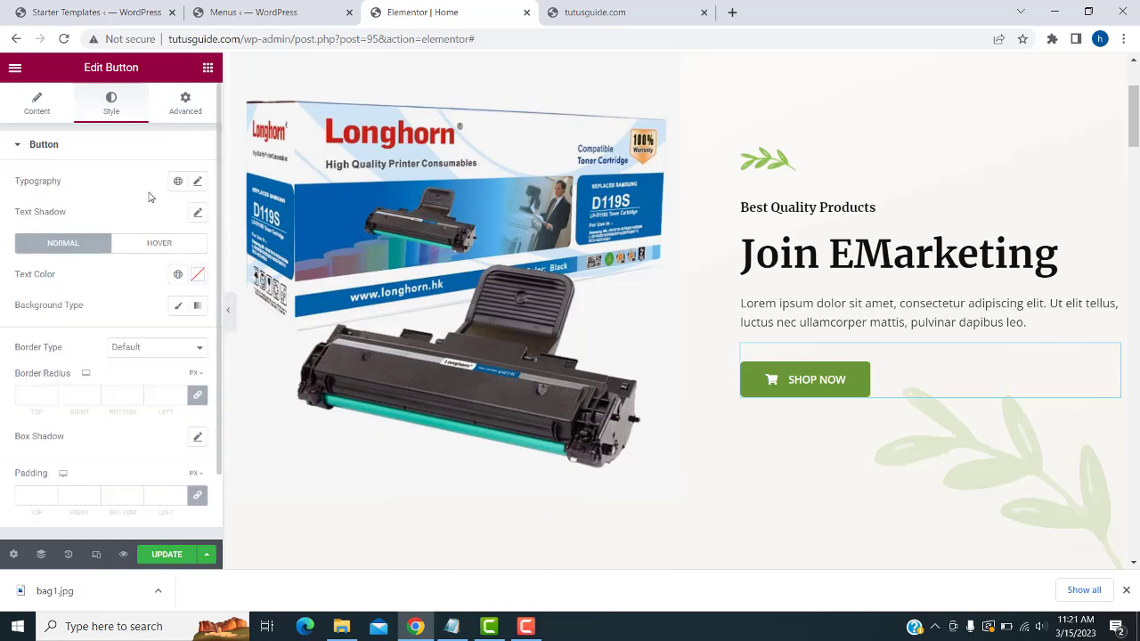
left_click(178, 183)
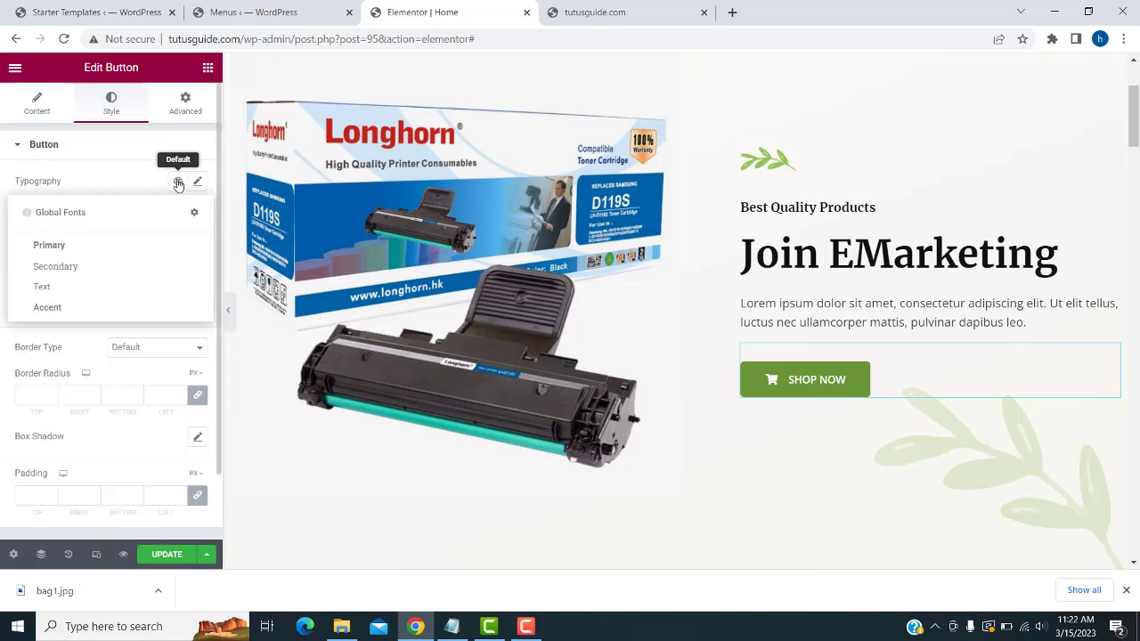
left_click(143, 176)
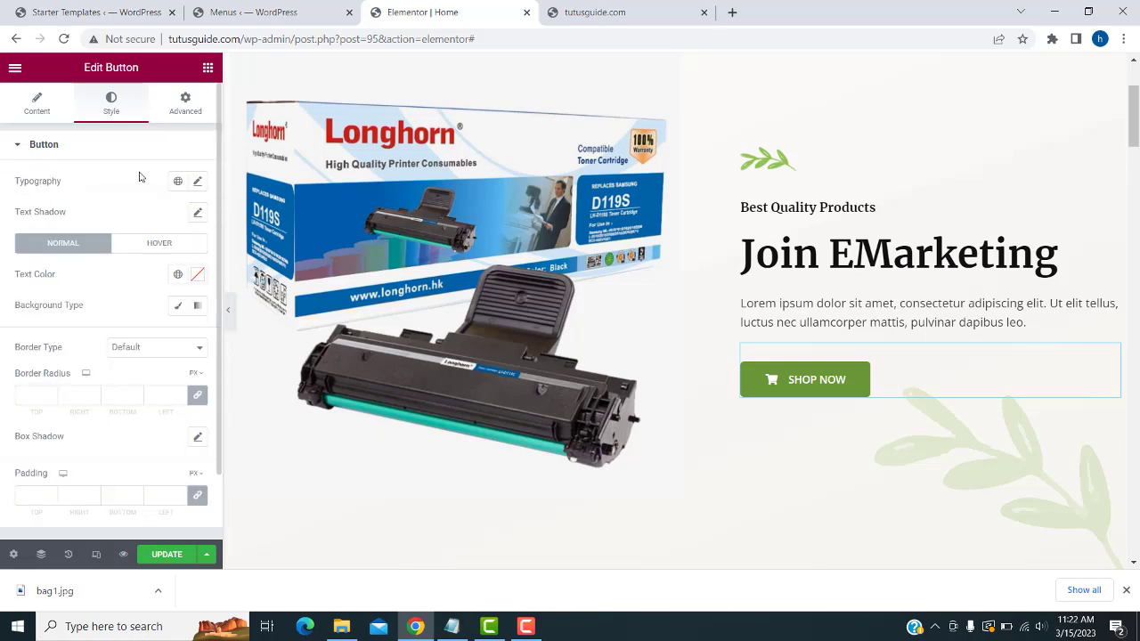
left_click(177, 308)
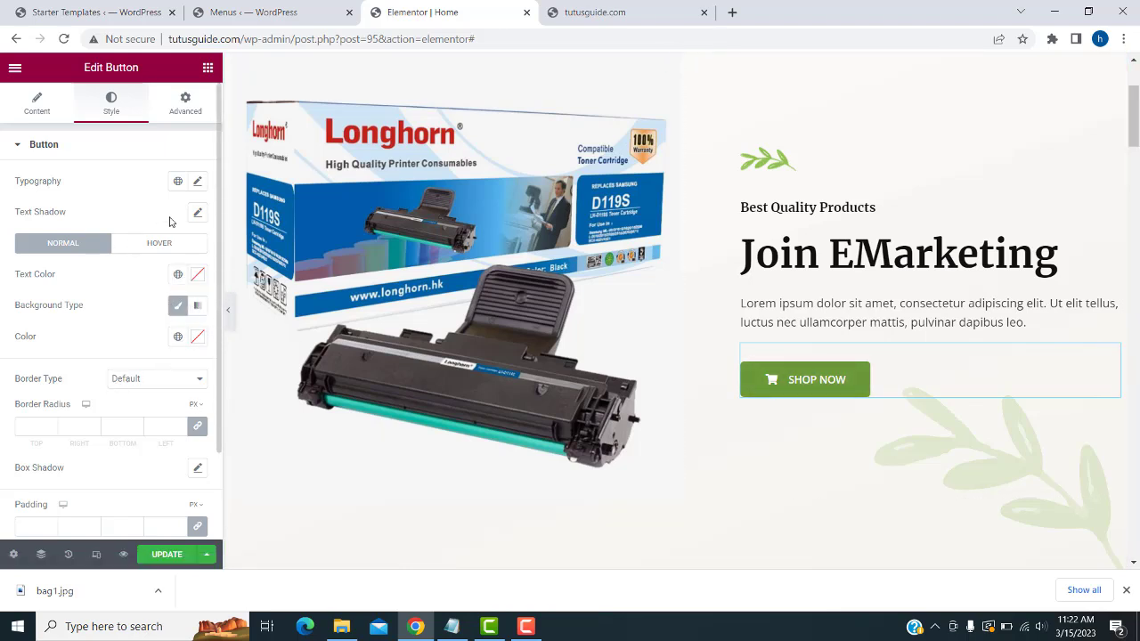
scroll(136, 322, "down", 2)
scroll(133, 321, "up", 2)
- Colour the Shop Now button brown (#AF7754) and update the page
left_click(178, 339)
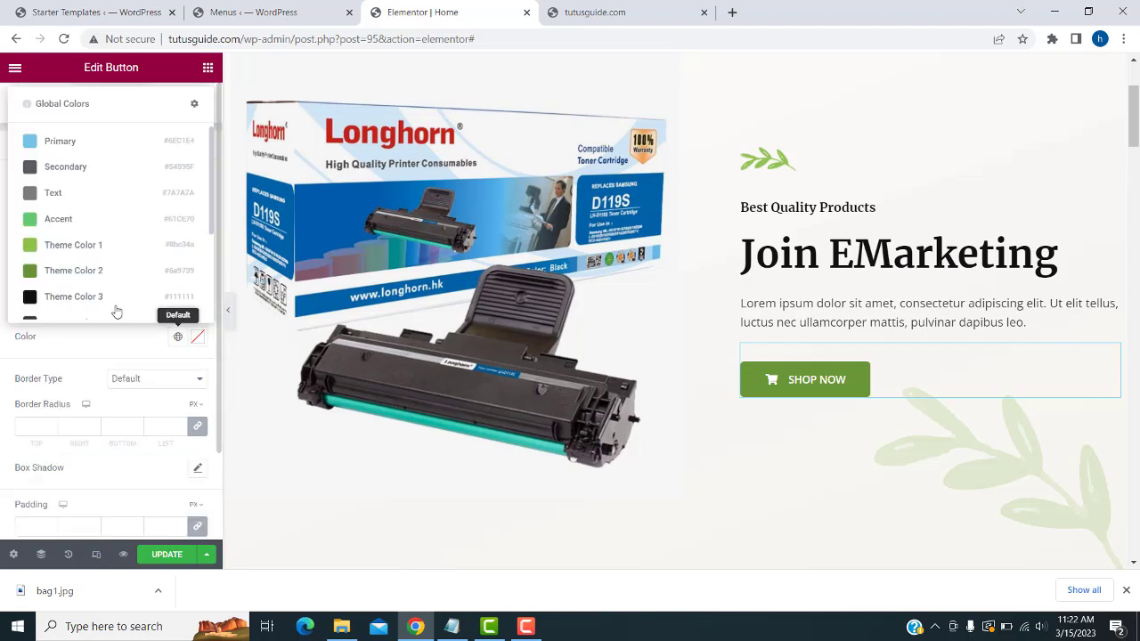
left_click(37, 142)
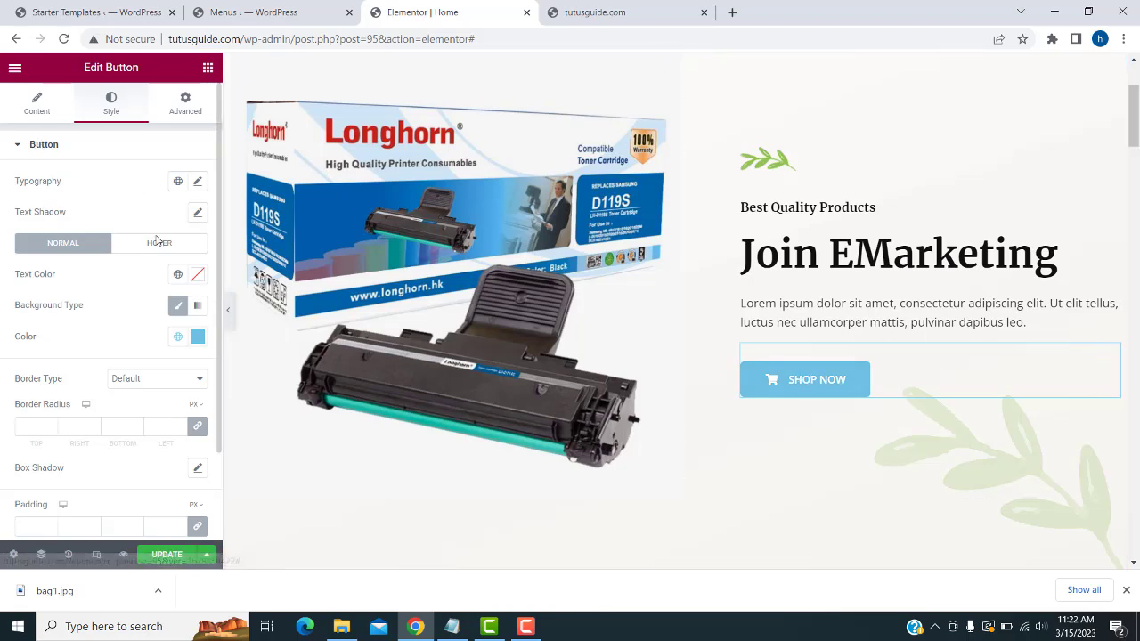
left_click(197, 336)
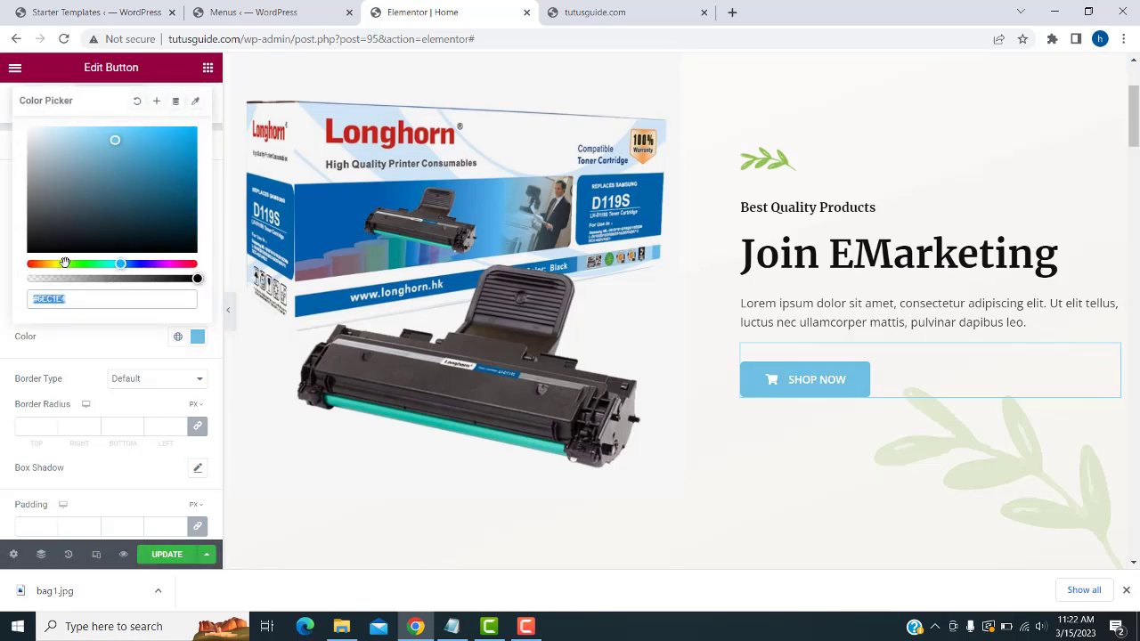
left_click(35, 264)
mouse_move(81, 209)
left_mouse_down()
mouse_move(51, 170)
mouse_move(33, 112)
mouse_move(114, 165)
left_mouse_up()
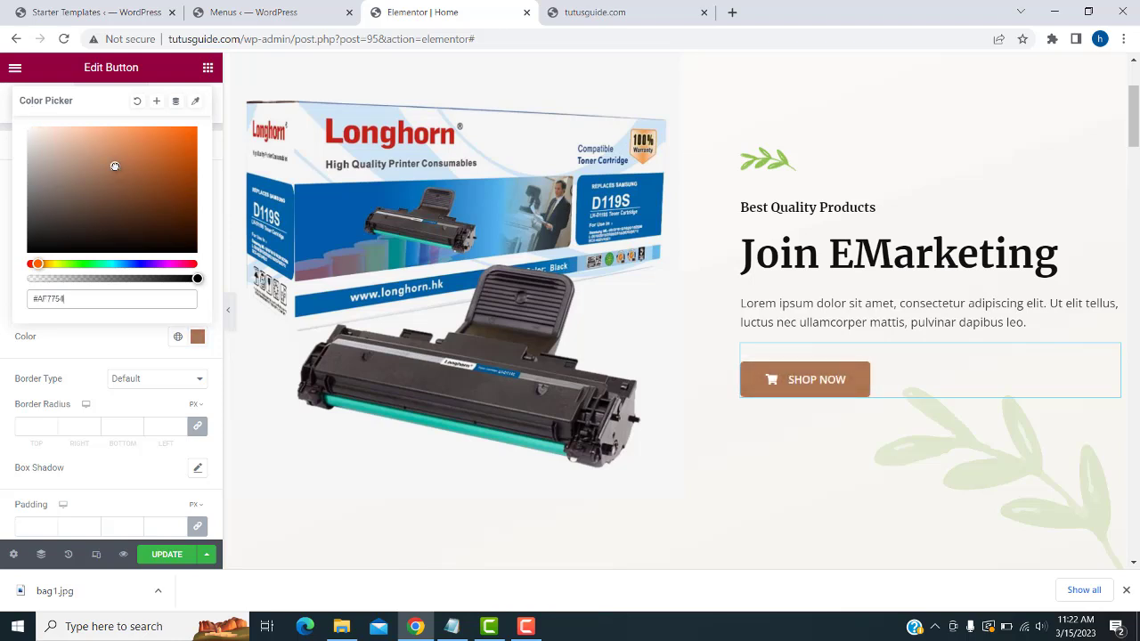
left_click(154, 570)
left_click(159, 556)
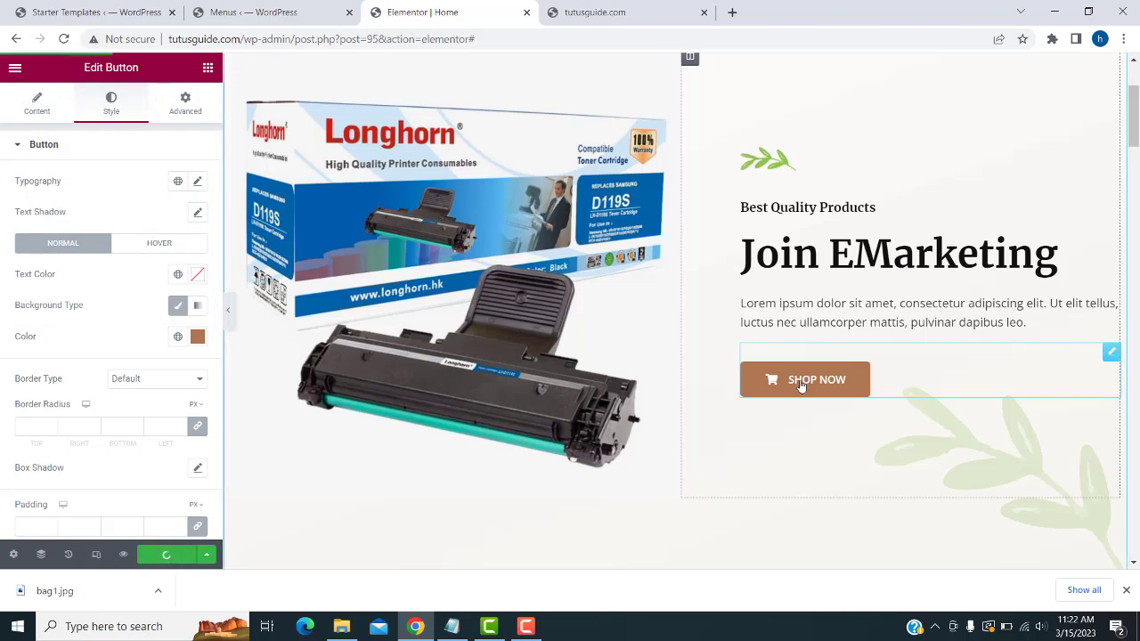
- Delete the dark features section, the leaf decoration section and the fruit and vegetable cards section
scroll(805, 383, "up", 2)
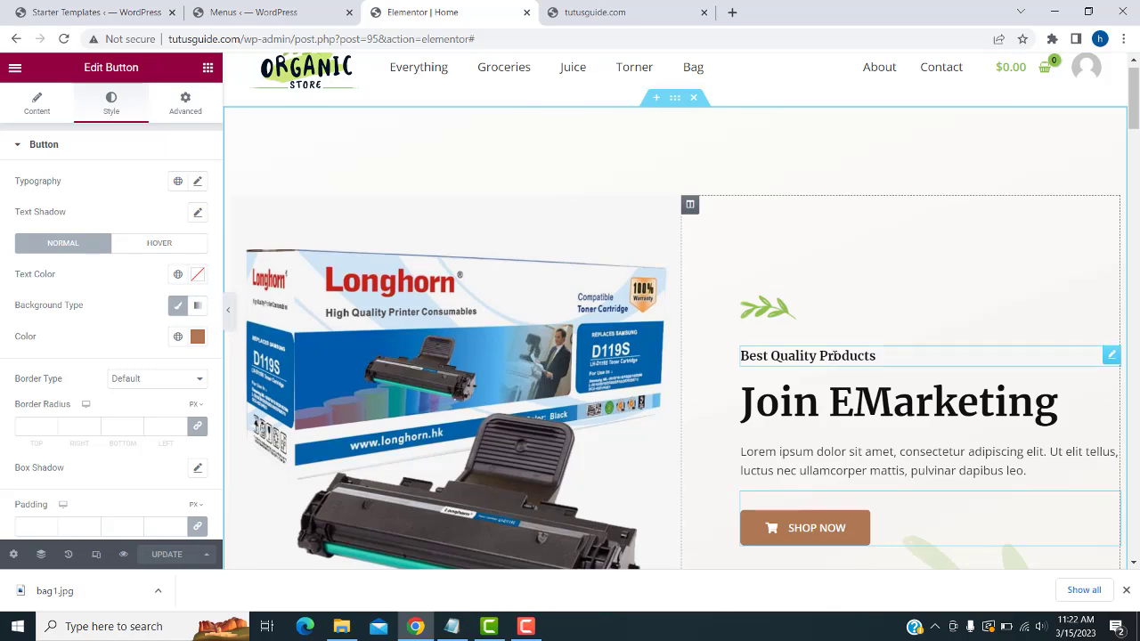
scroll(817, 347, "down", 5)
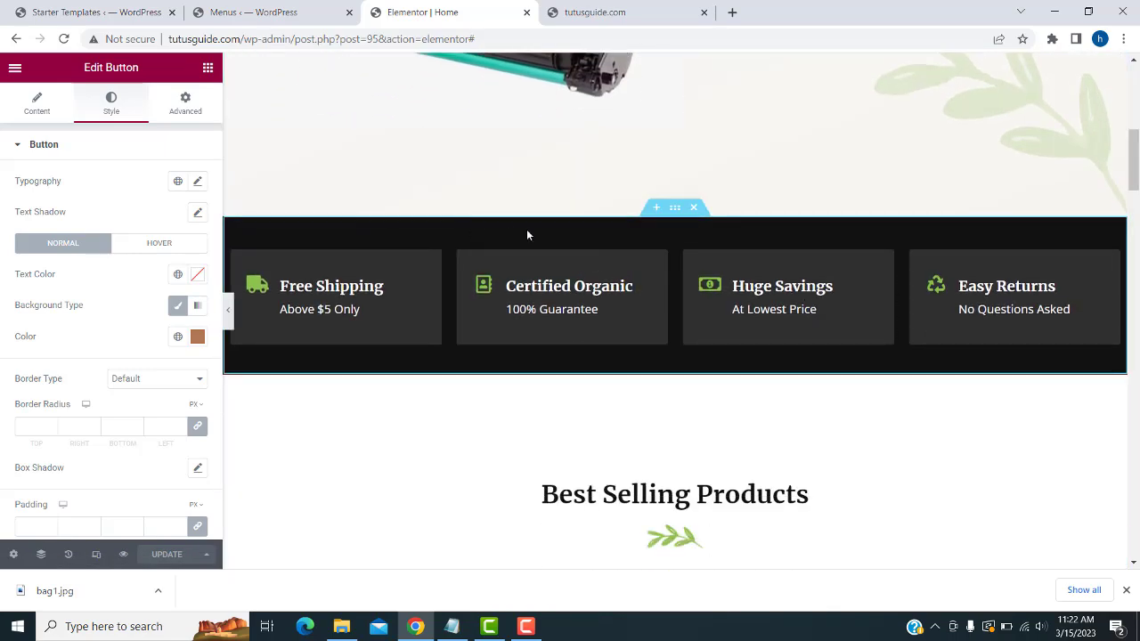
left_click(693, 208)
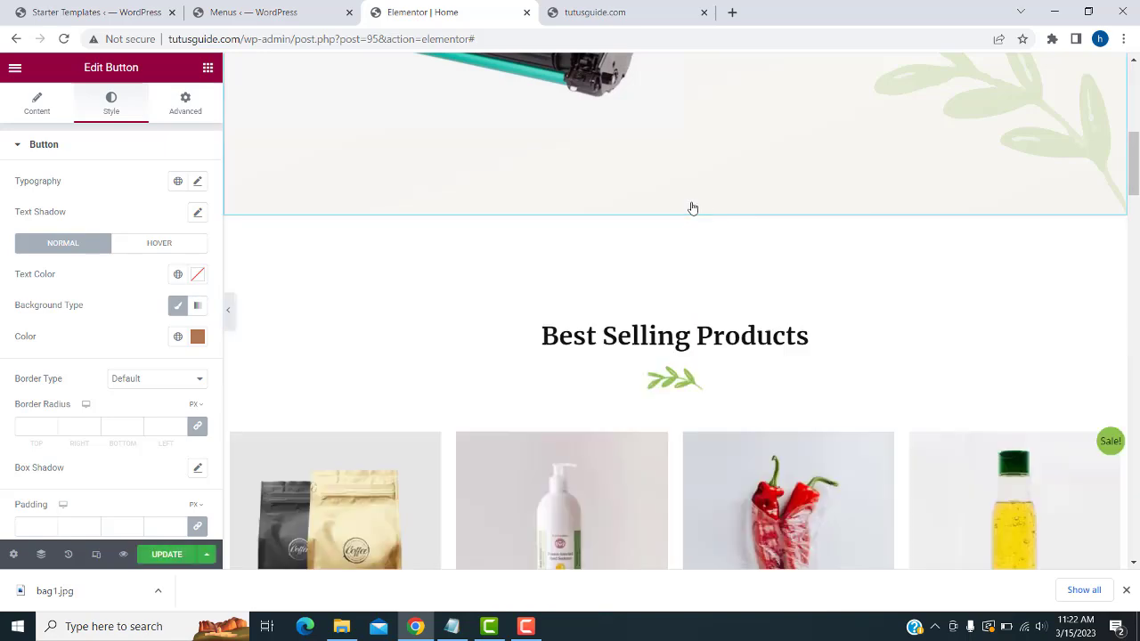
scroll(690, 218, "down", 1)
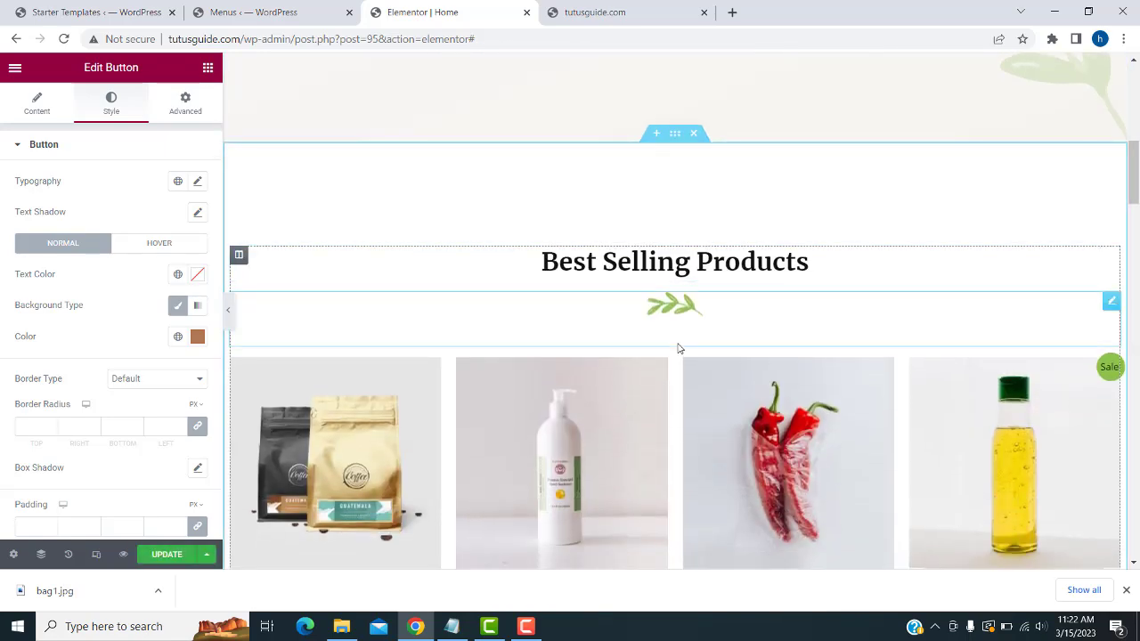
scroll(676, 348, "down", 3)
scroll(676, 348, "down", 5)
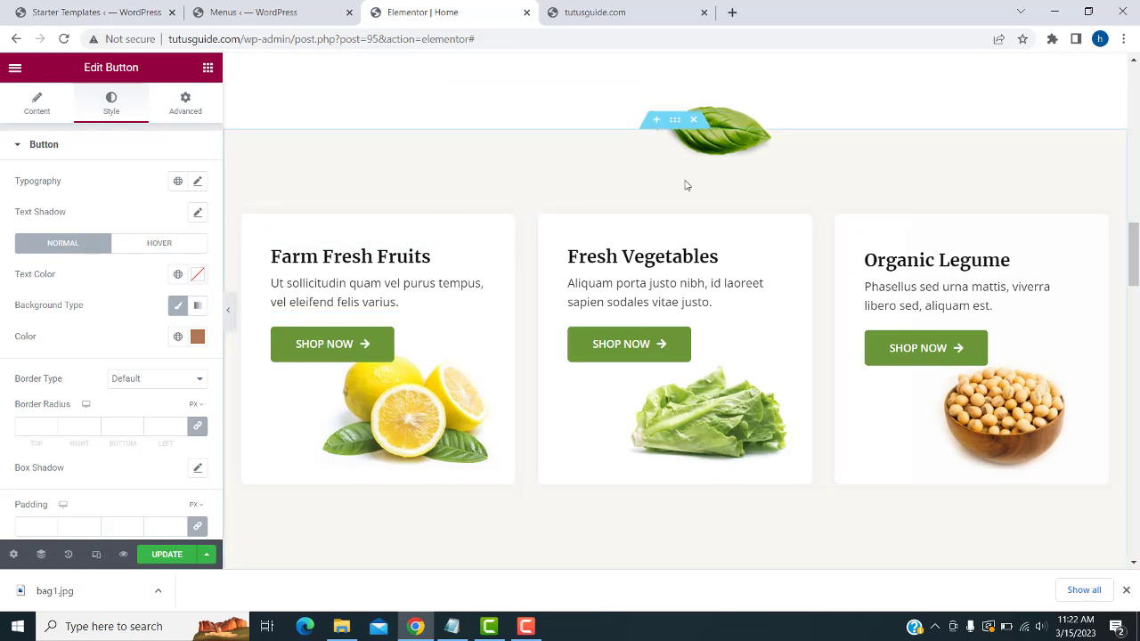
left_click(700, 90)
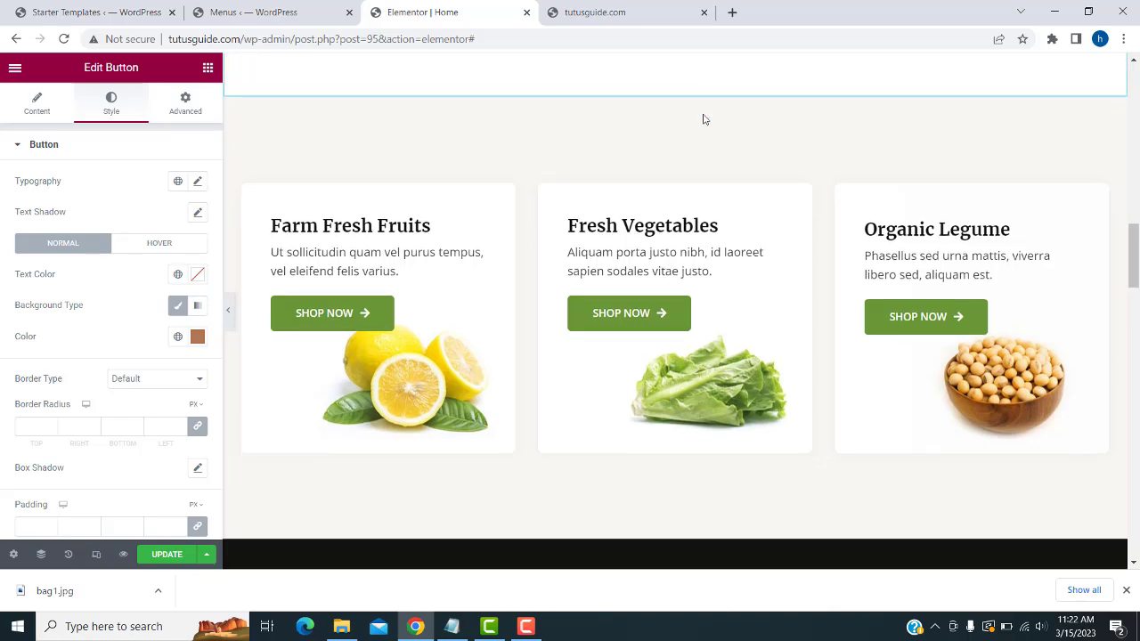
left_click(695, 93)
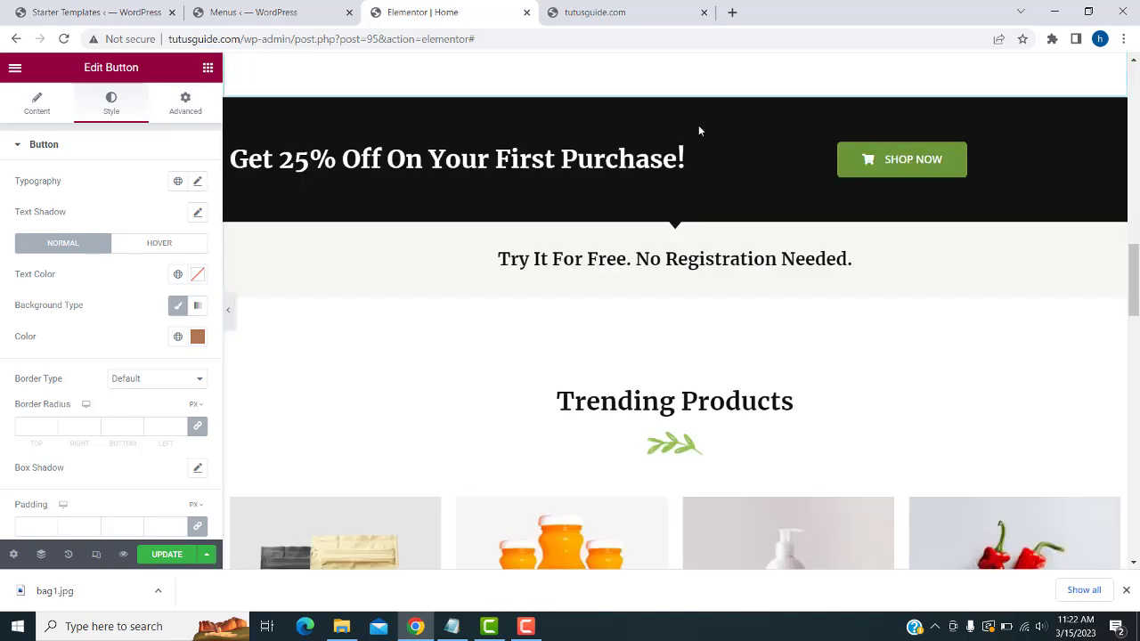
- Save the home page with Update and reload the live site to see the changes
scroll(846, 383, "down", 2)
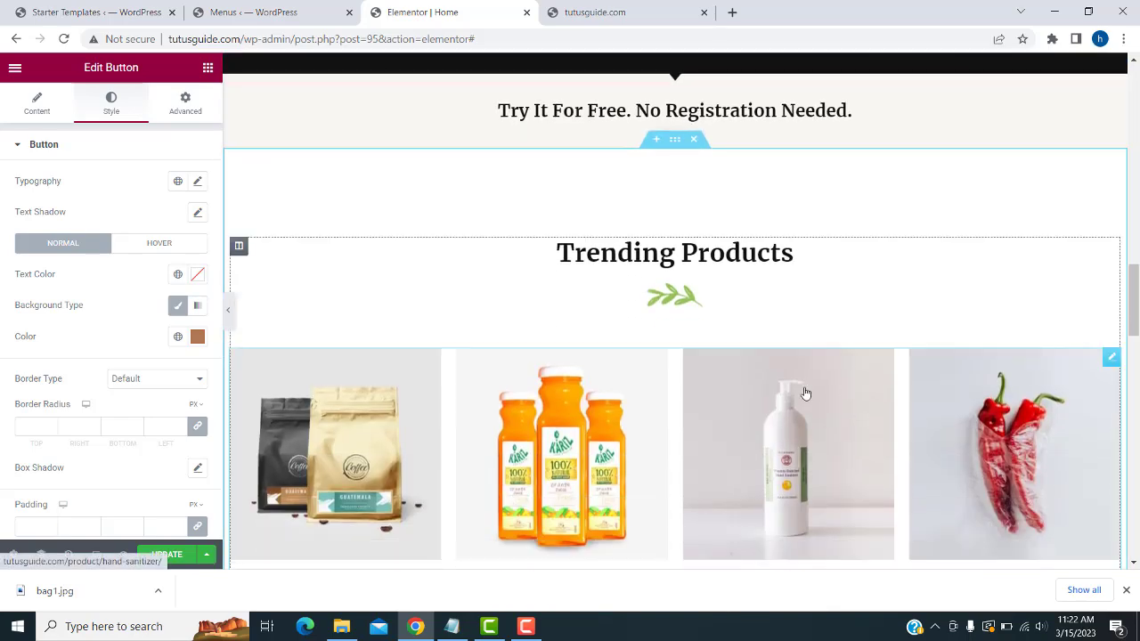
left_click(184, 554)
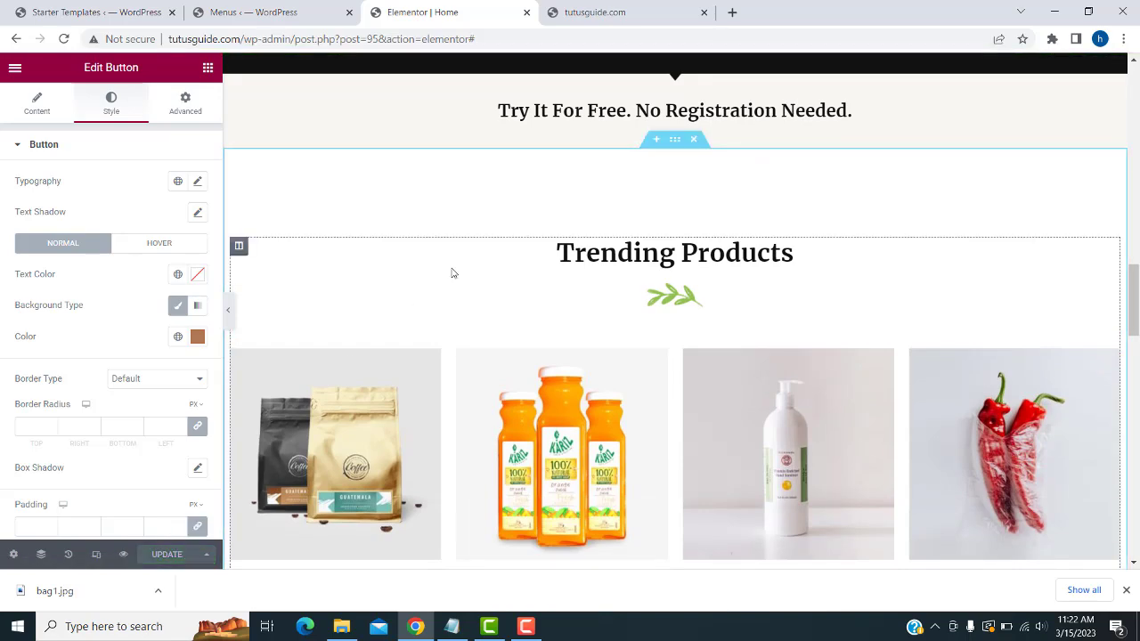
left_click(646, 9)
left_click(62, 39)
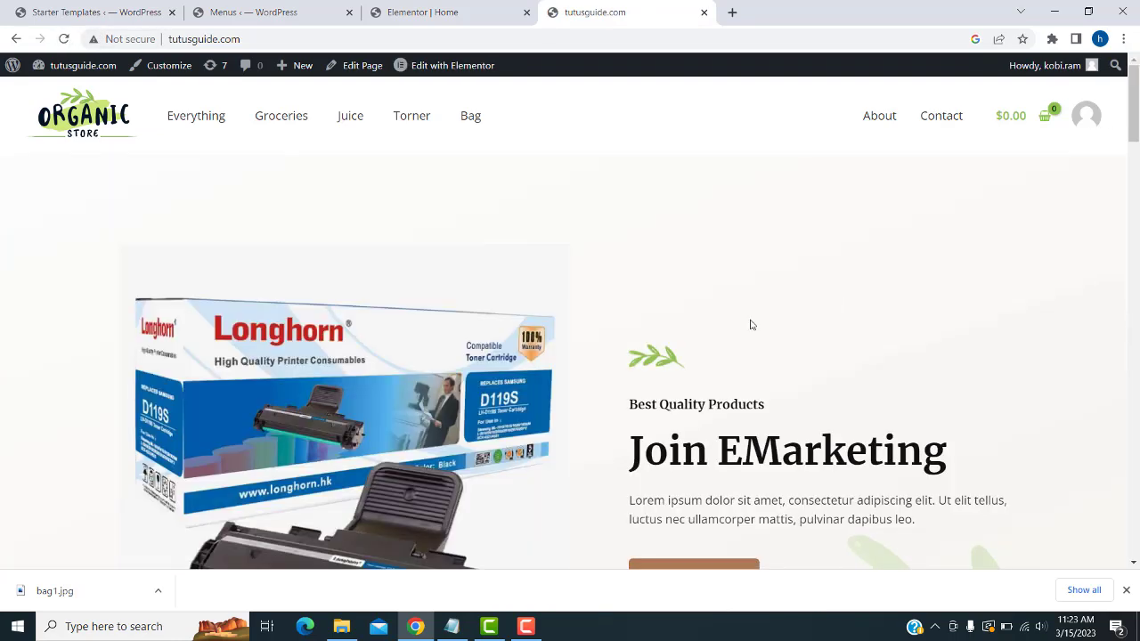
scroll(704, 303, "down", 7)
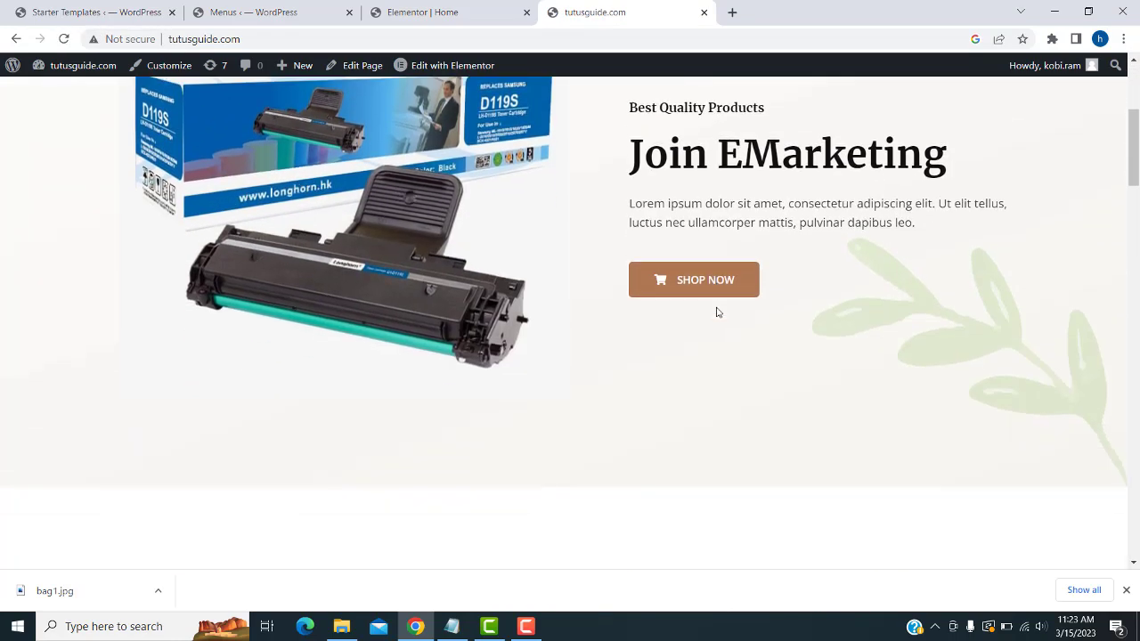
scroll(716, 312, "down", 9)
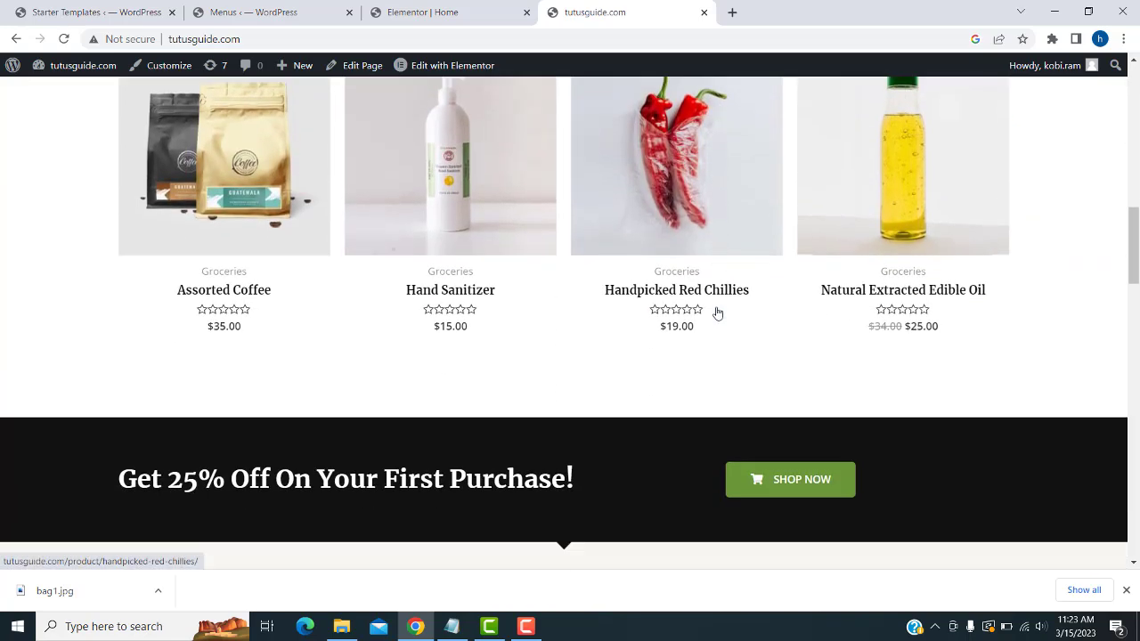
scroll(717, 313, "down", 10)
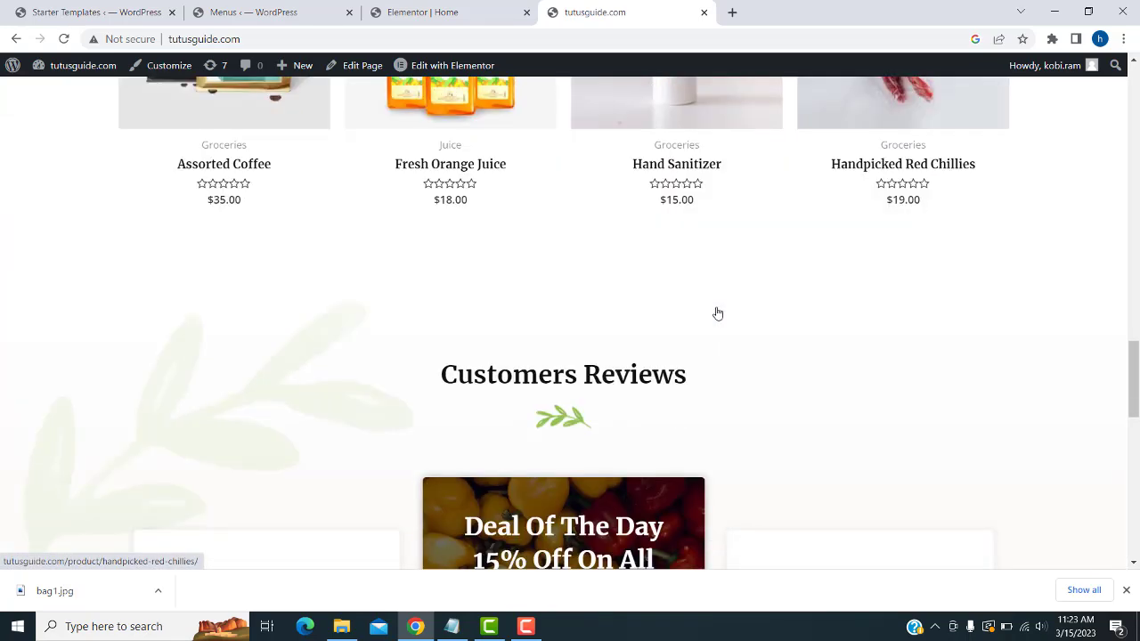
scroll(886, 357, "down", 4)
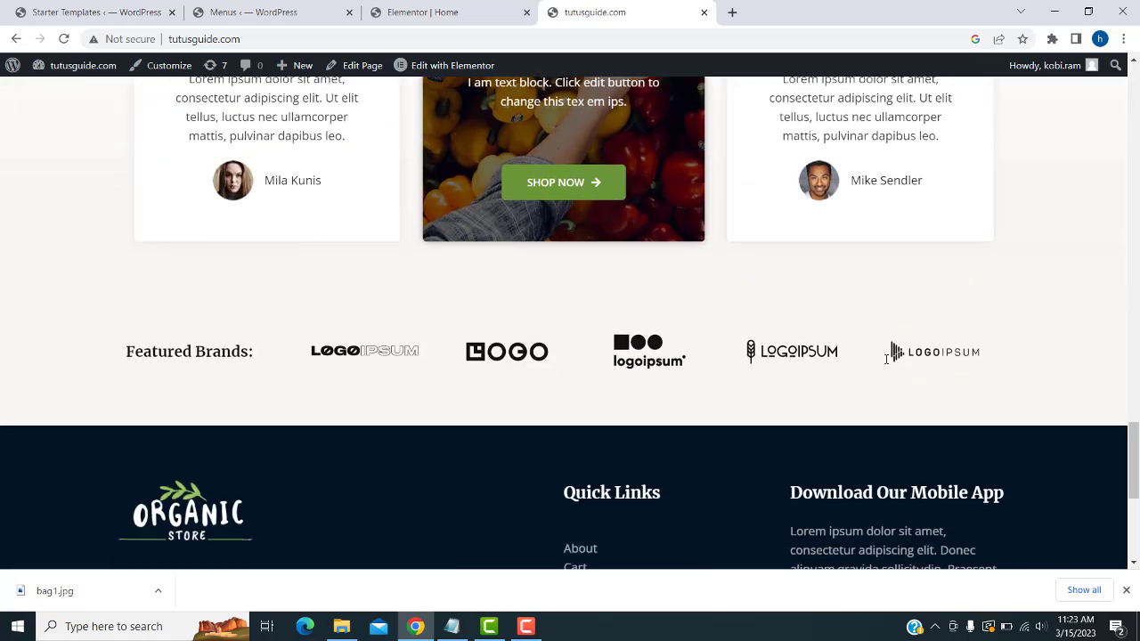
scroll(887, 356, "up", 12)
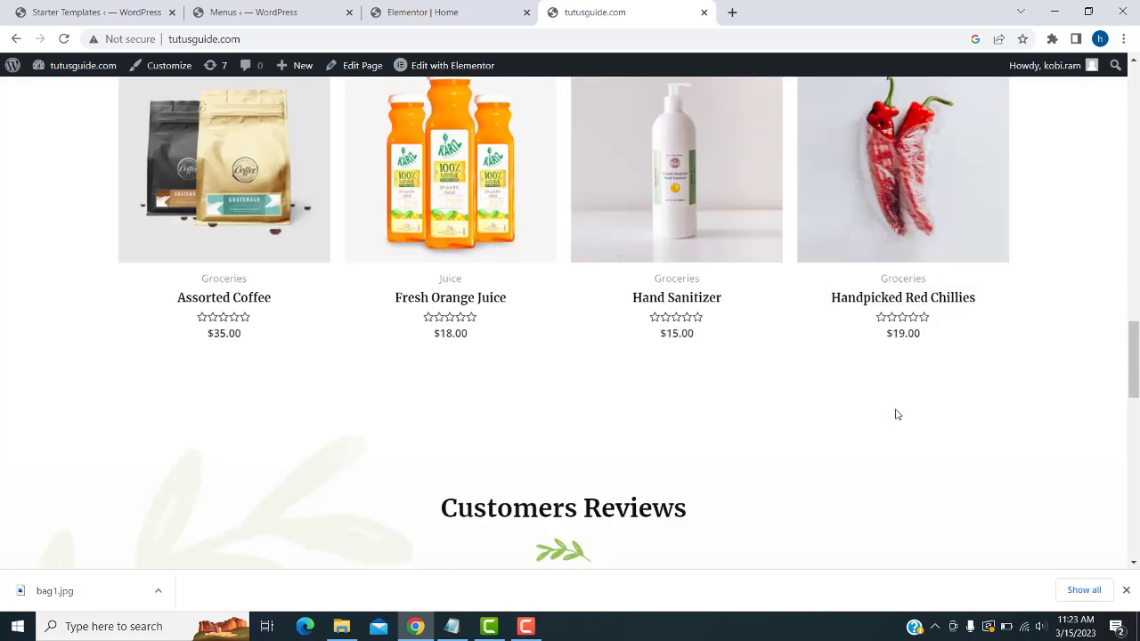
scroll(897, 414, "up", 10)
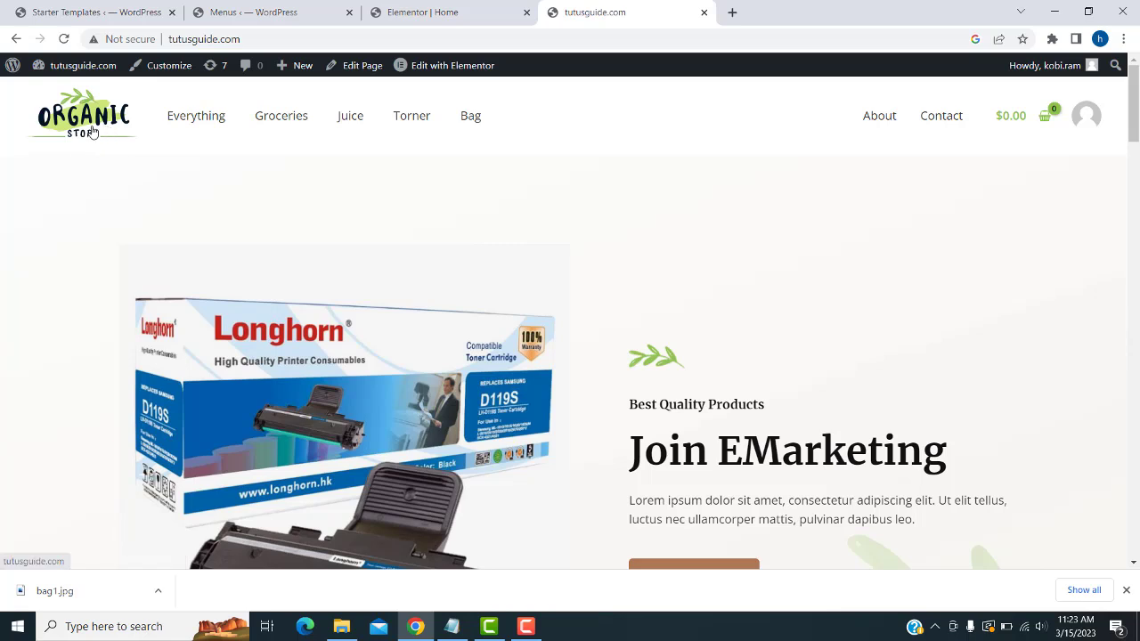
- In the Customizer's header builder, open the Site Logo settings and start replacing the logo
mouse_move(93, 70)
left_click(154, 67)
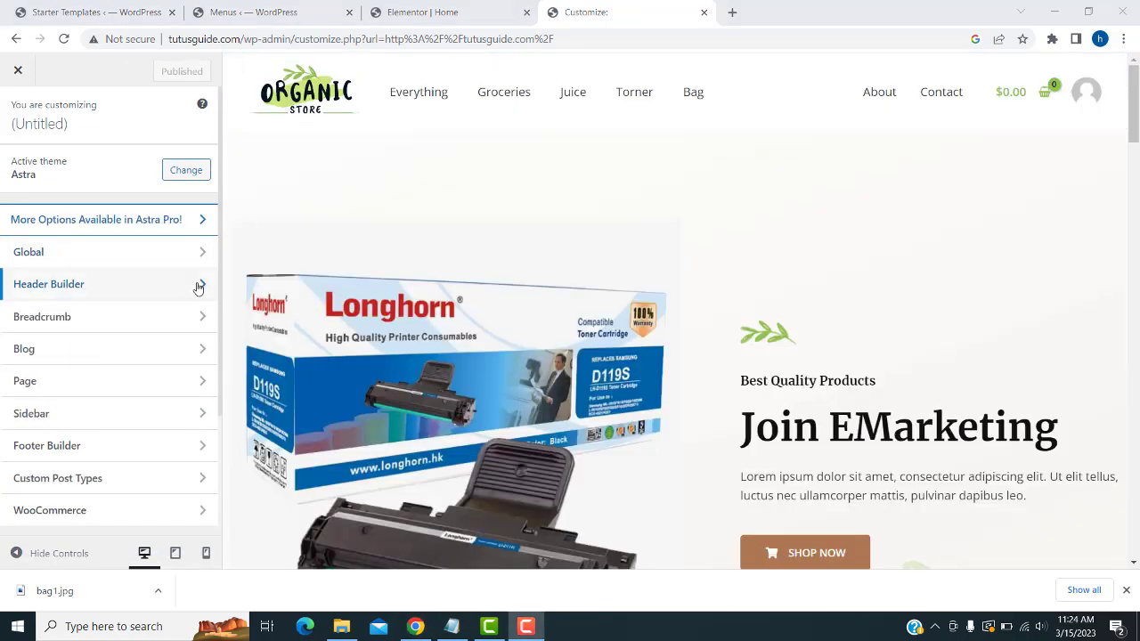
left_click(198, 285)
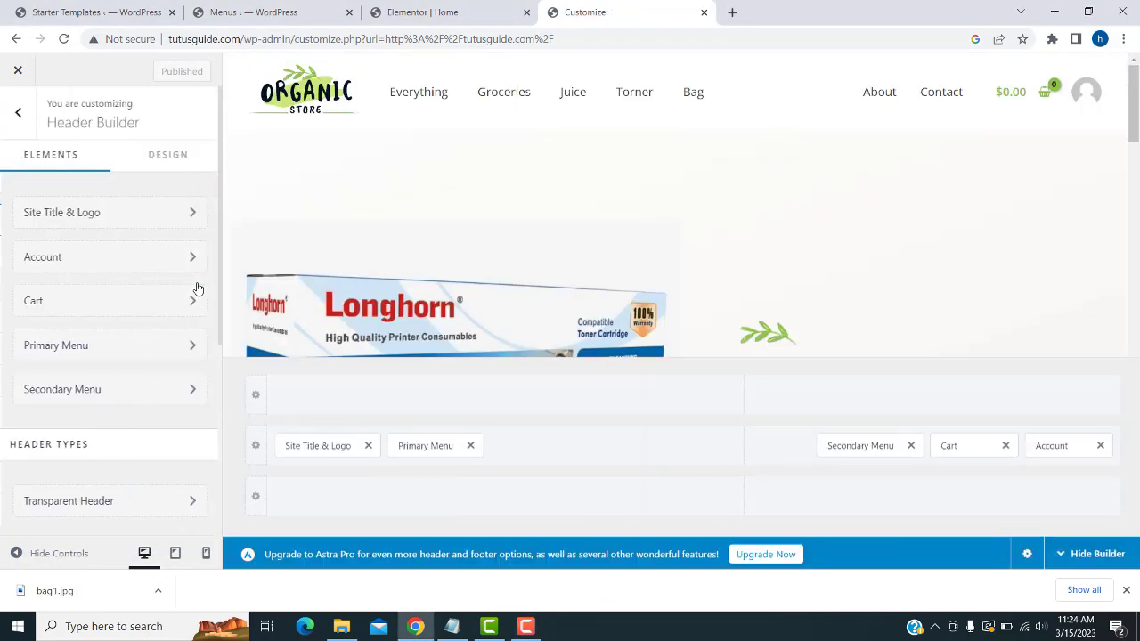
left_click(177, 226)
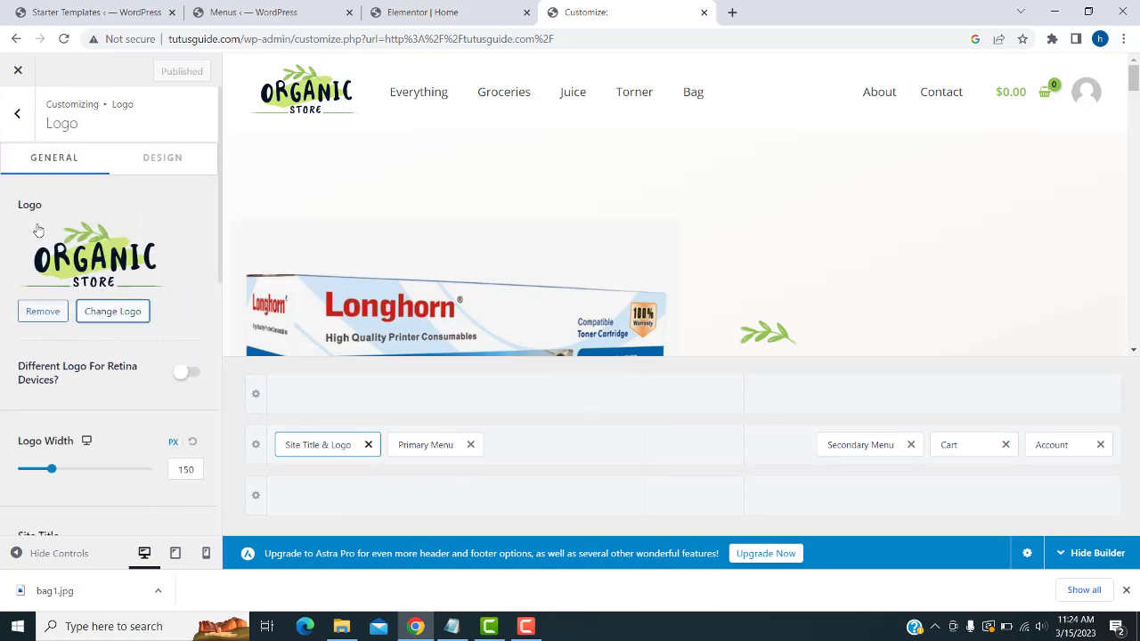
left_click(106, 317)
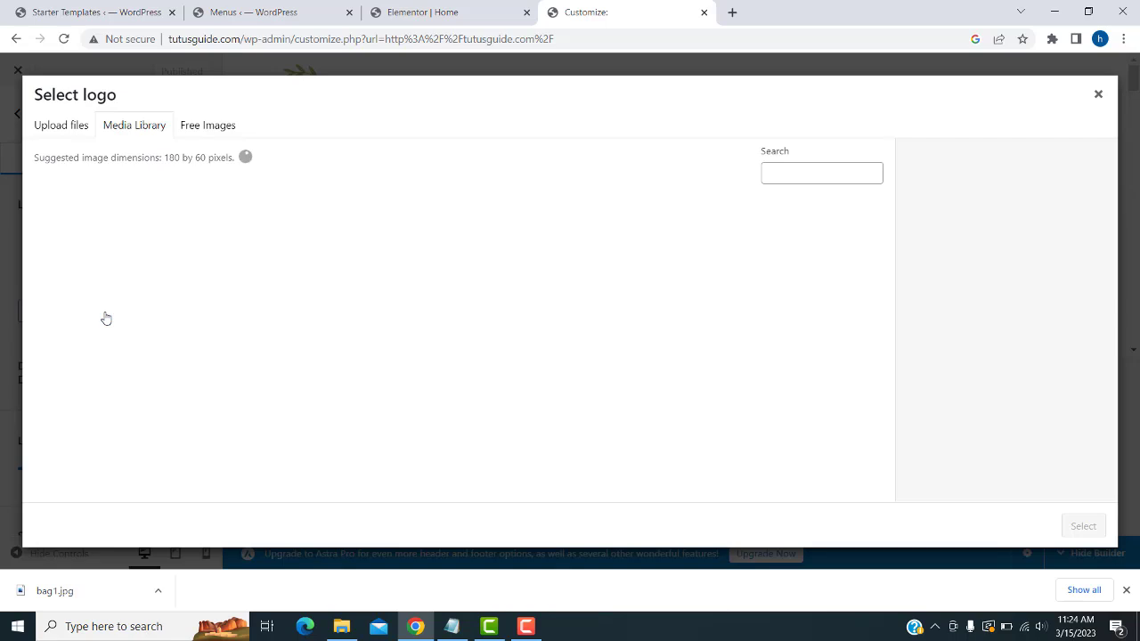
- Upload logoss.png and apply the Next Word image as the site logo
left_click(68, 126)
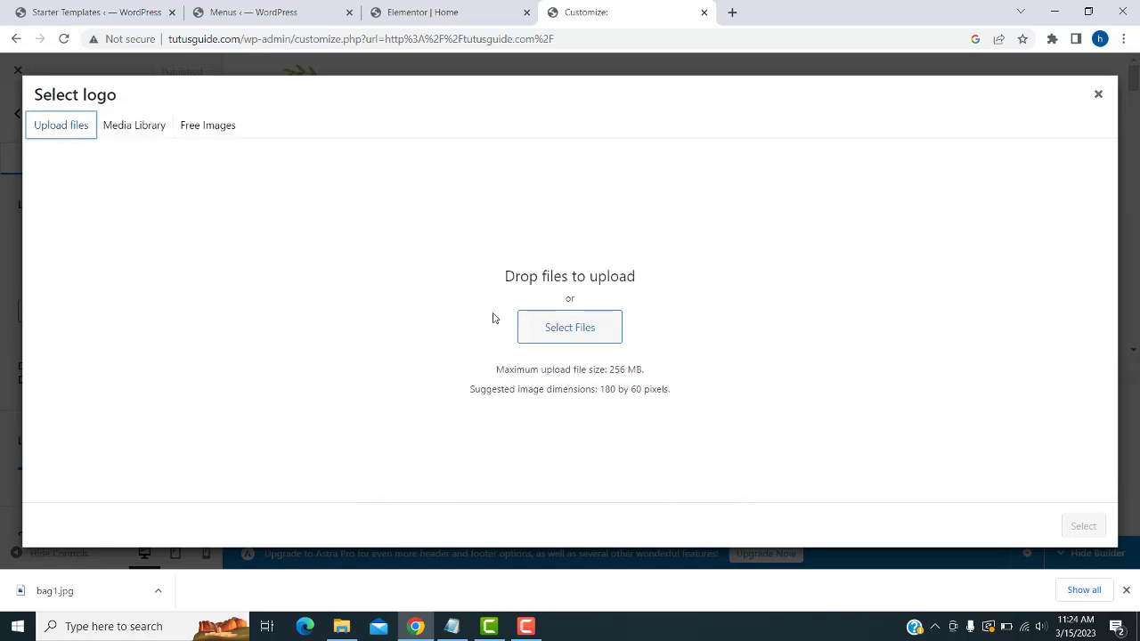
left_click(534, 330)
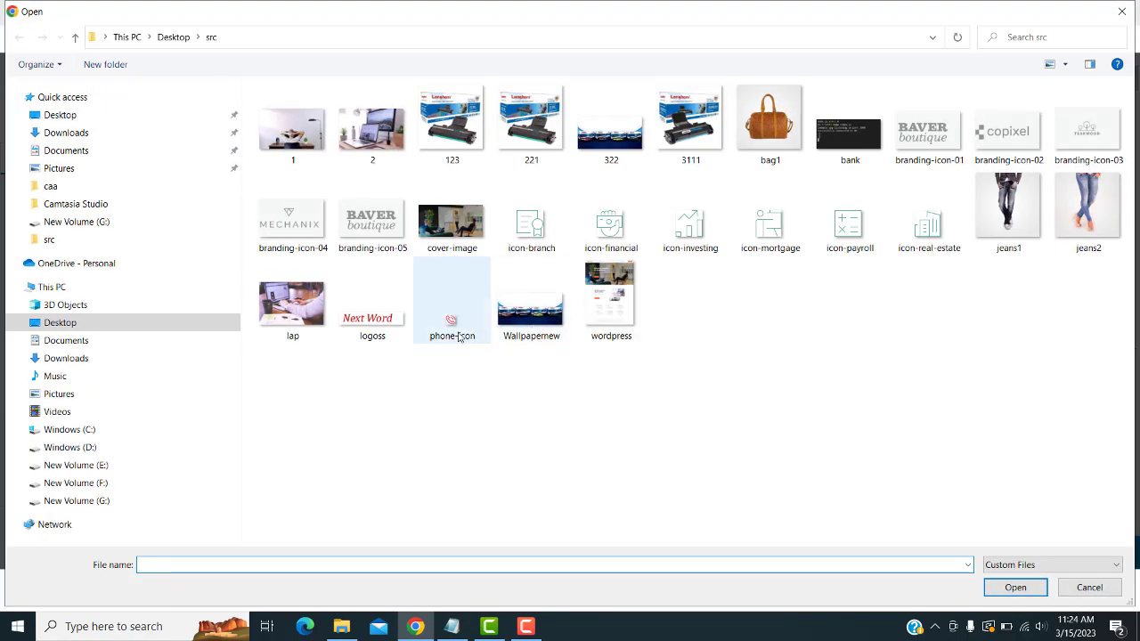
left_click(379, 323)
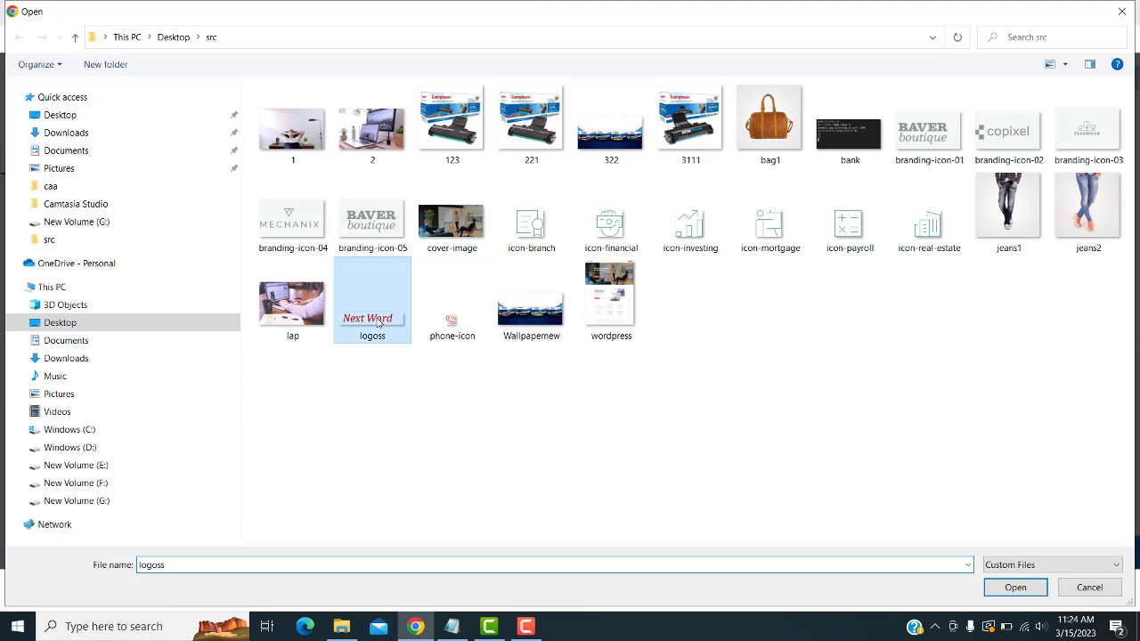
left_click(1015, 589)
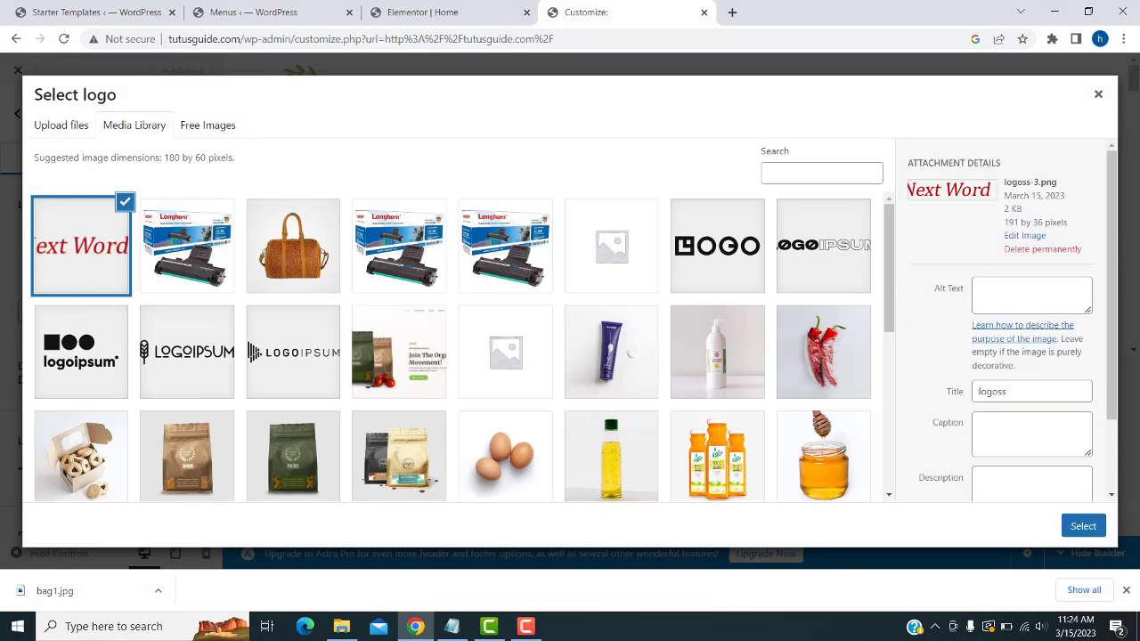
left_click(1081, 527)
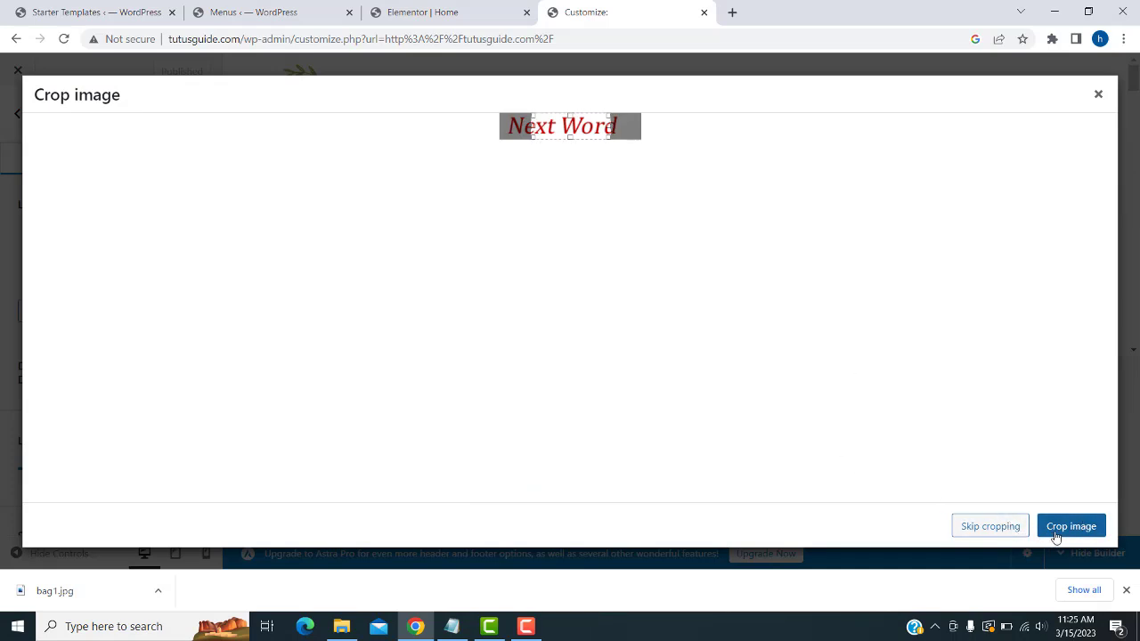
left_click(990, 527)
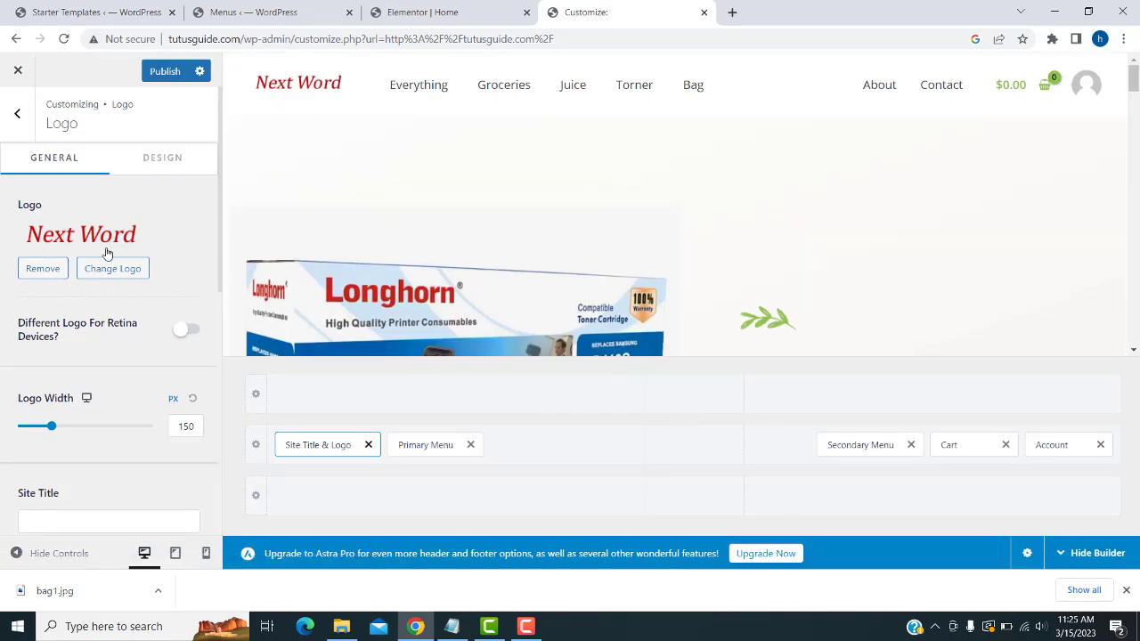
- Widen the logo to 293 px, publish the change, and copy the site address
left_click_drag(52, 427, 83, 427)
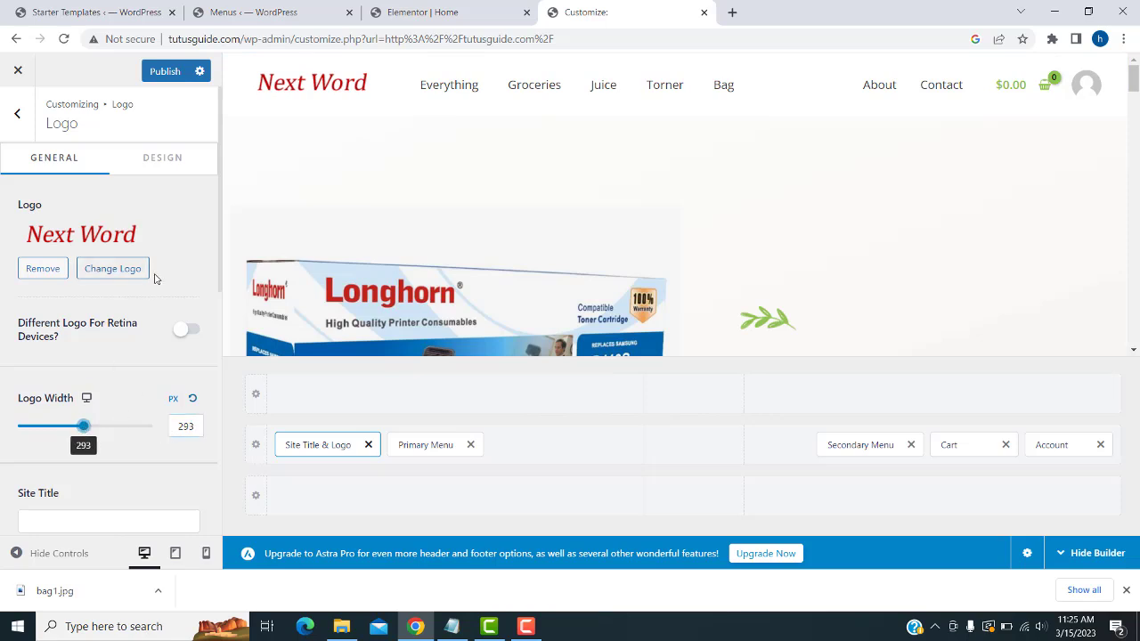
left_click(165, 72)
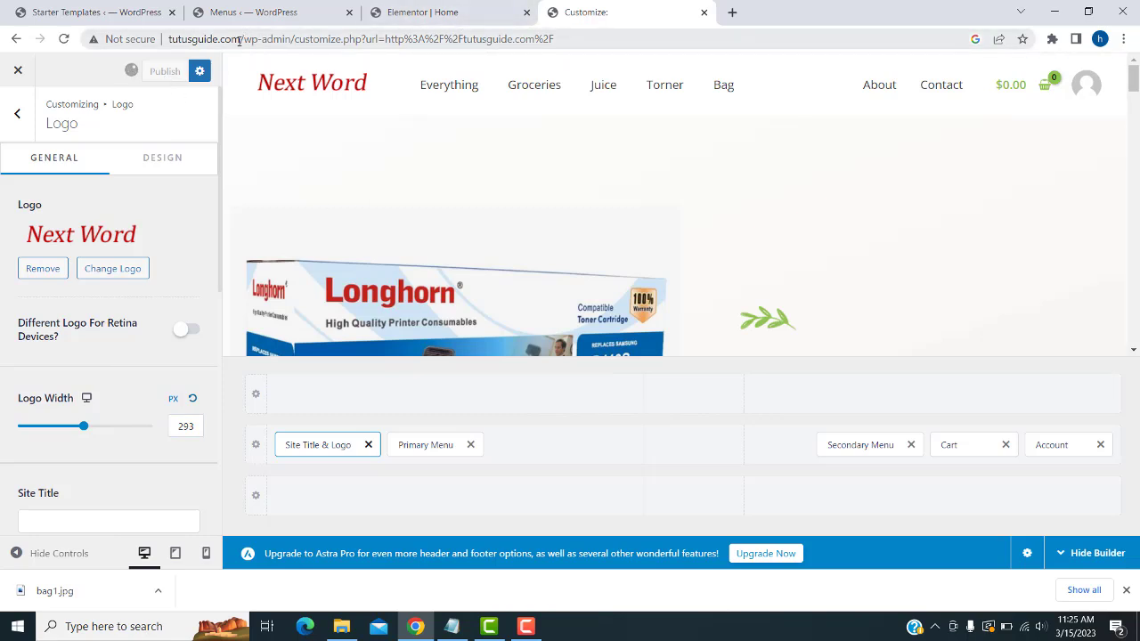
left_click_drag(239, 40, 170, 39)
key("ctrl+c")
- Check the wider Next Word logo on the live home page in a new tab, then go to Menus
left_click(732, 13)
key("ctrl+v")
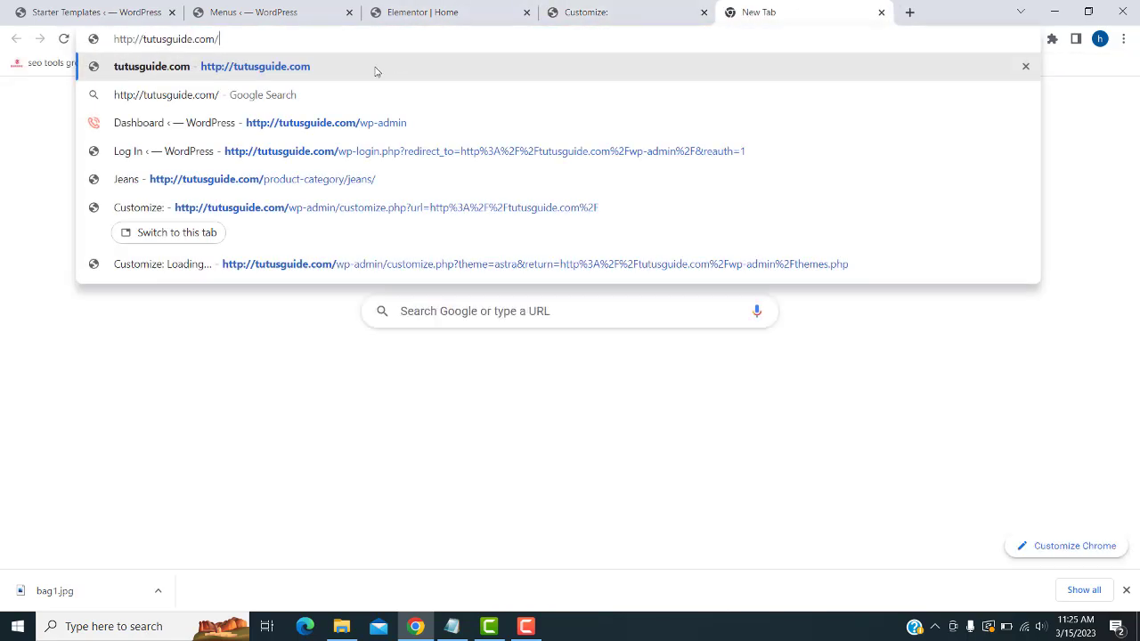
left_click(376, 71)
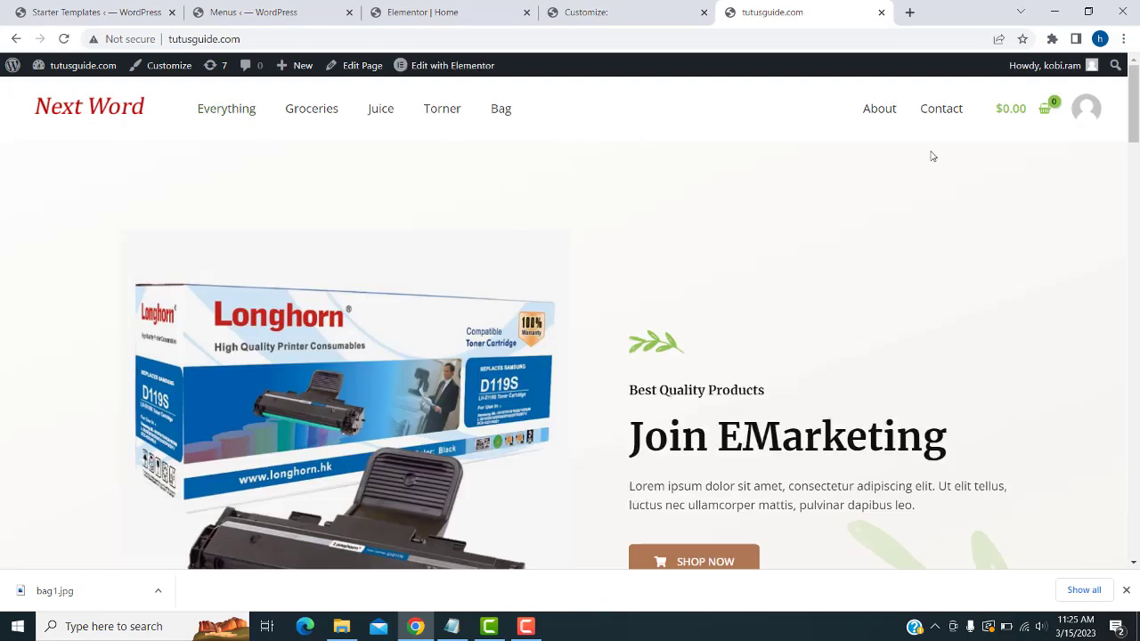
scroll(933, 172, "down", 8)
scroll(932, 171, "up", 4)
scroll(932, 172, "up", 4)
left_click(591, 9)
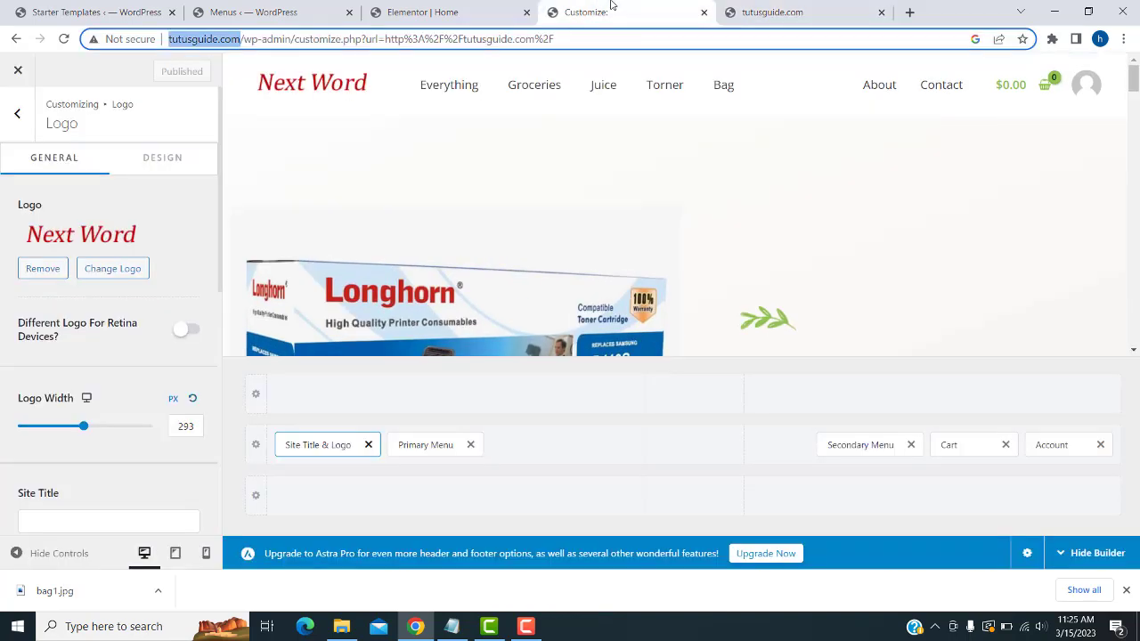
left_click(257, 9)
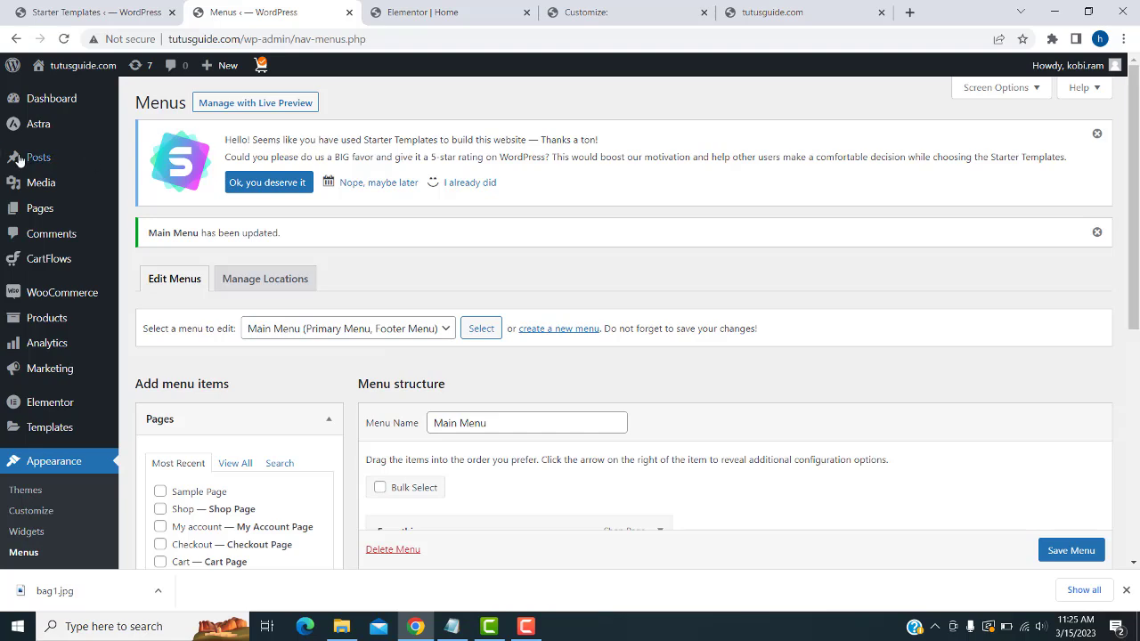
- Launch the WooCommerce setup wizard from the admin sidebar
mouse_move(50, 296)
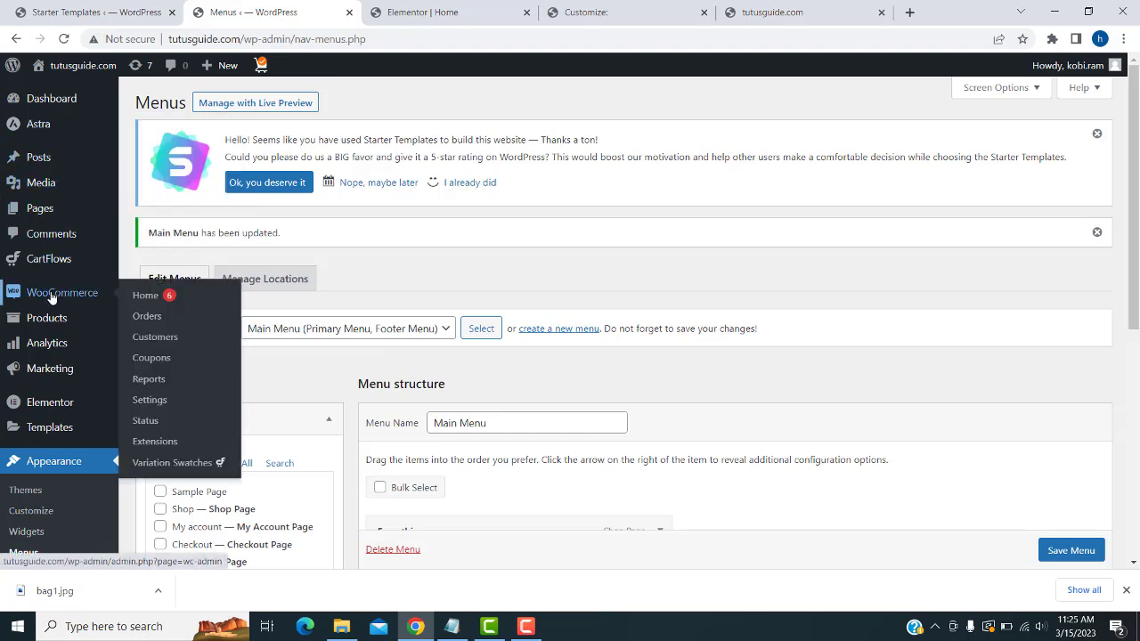
left_click(57, 295)
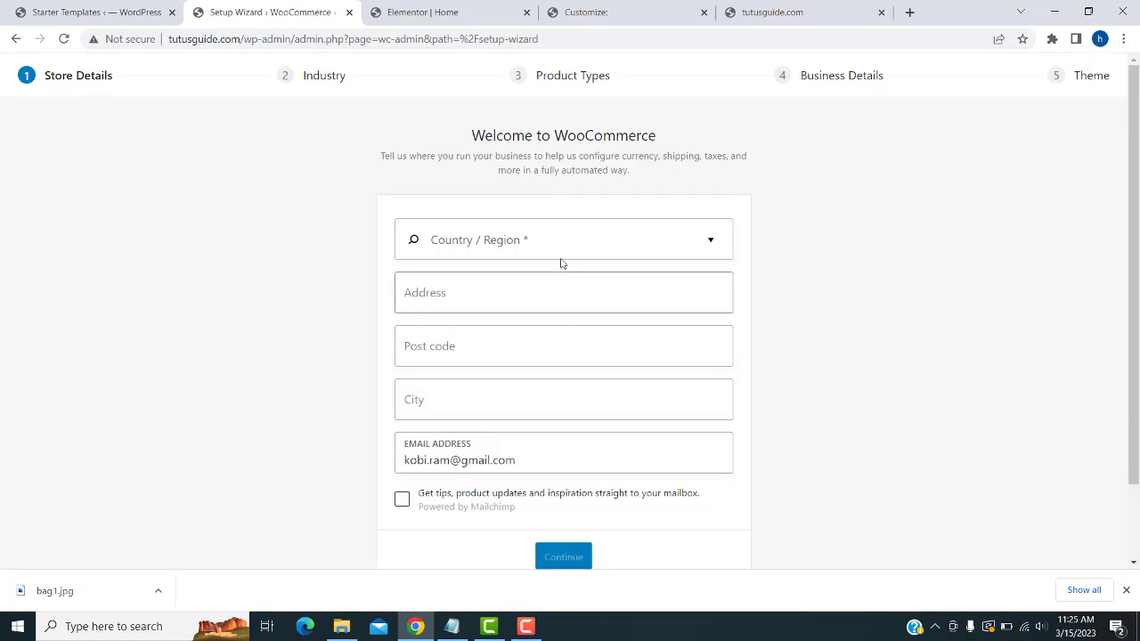
- Enter store details: country Sri Lanka, address main street, post code 90000, city colombo
left_click(703, 241)
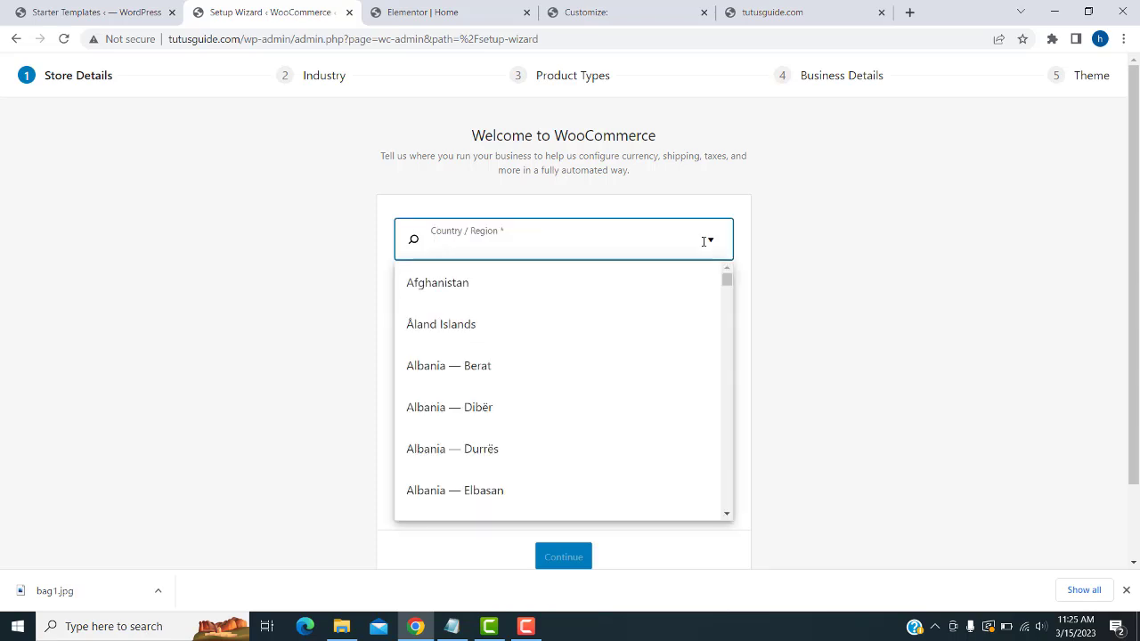
type("s")
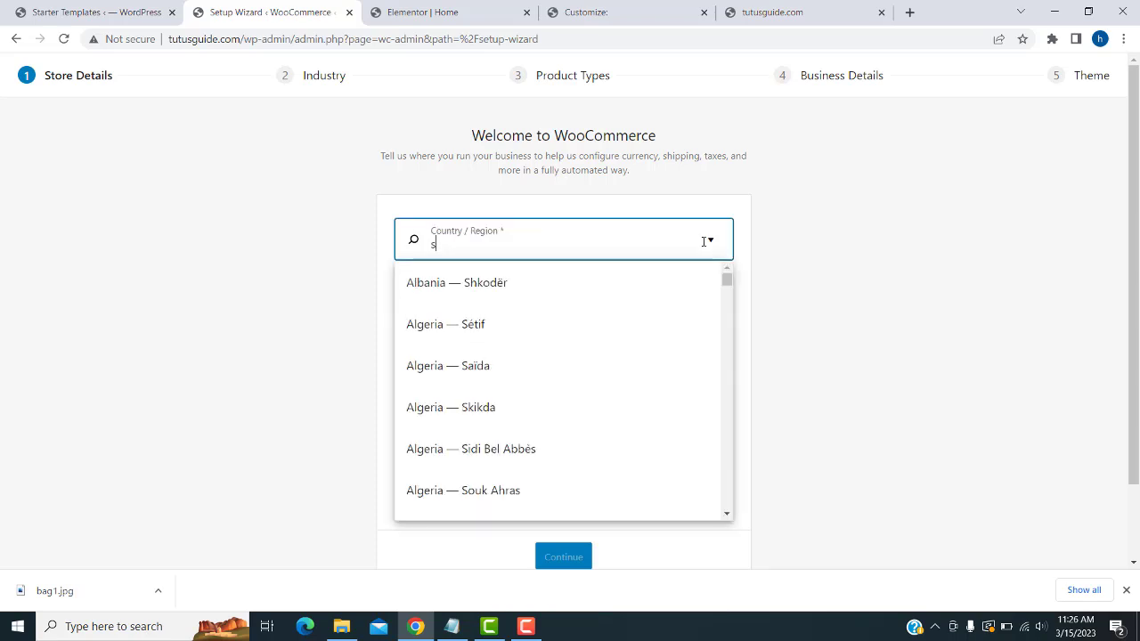
type("ri")
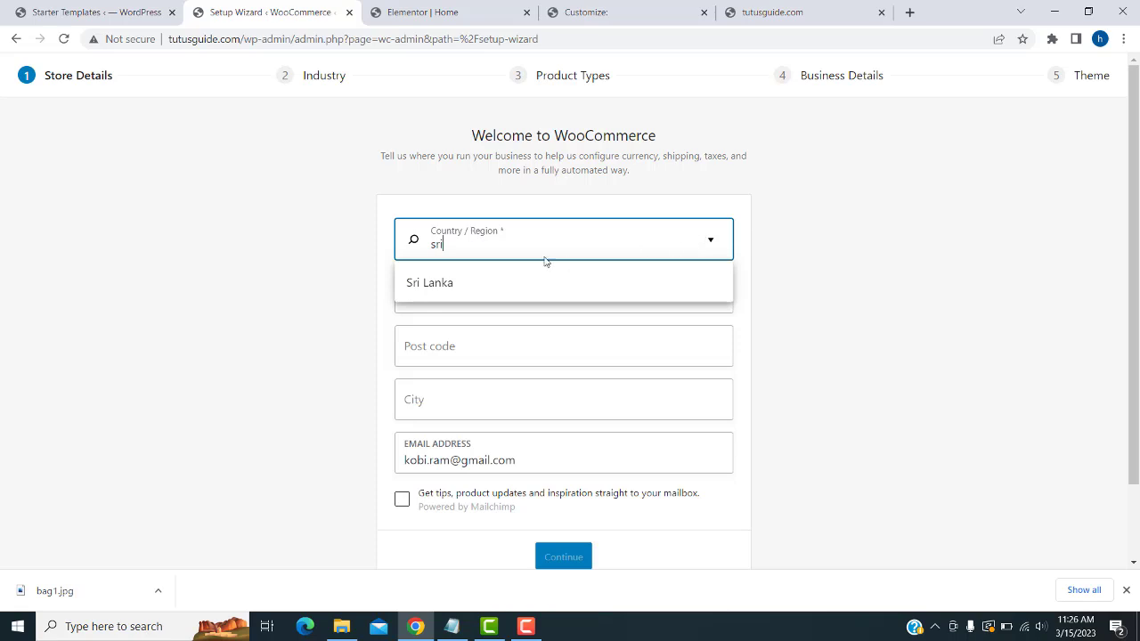
left_click(511, 277)
left_click(518, 287)
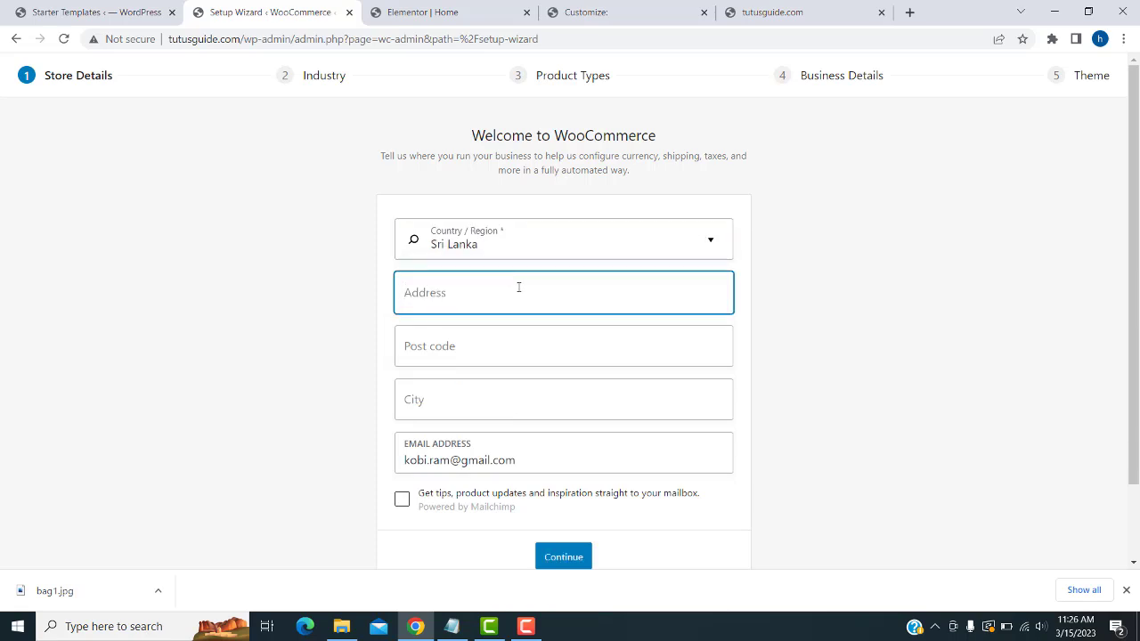
type("main street")
key("Tab")
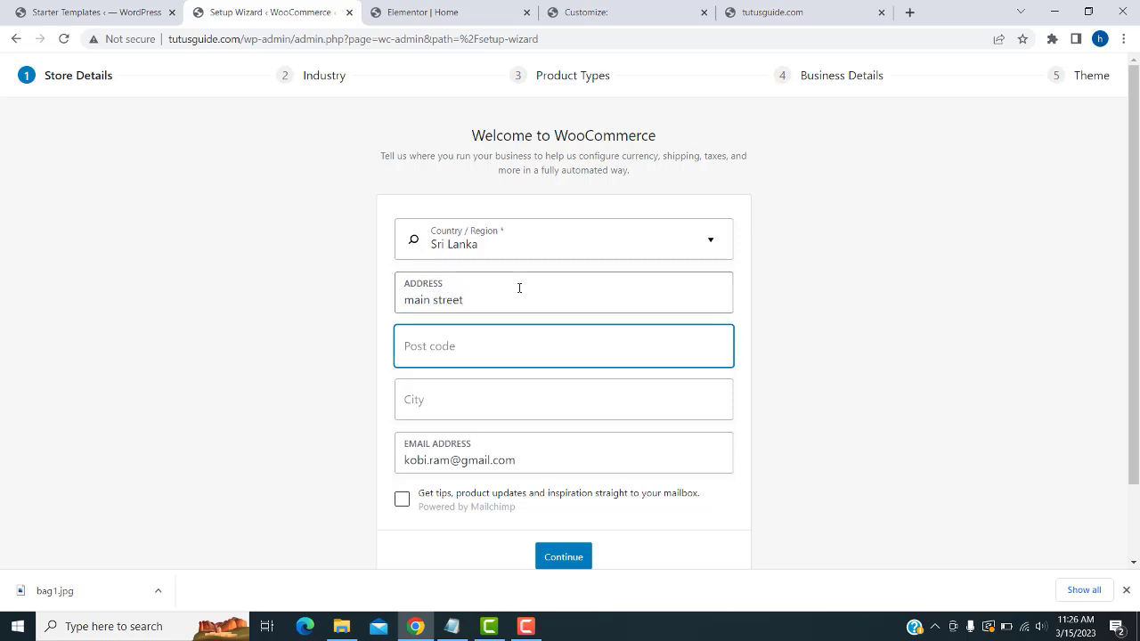
type("90000")
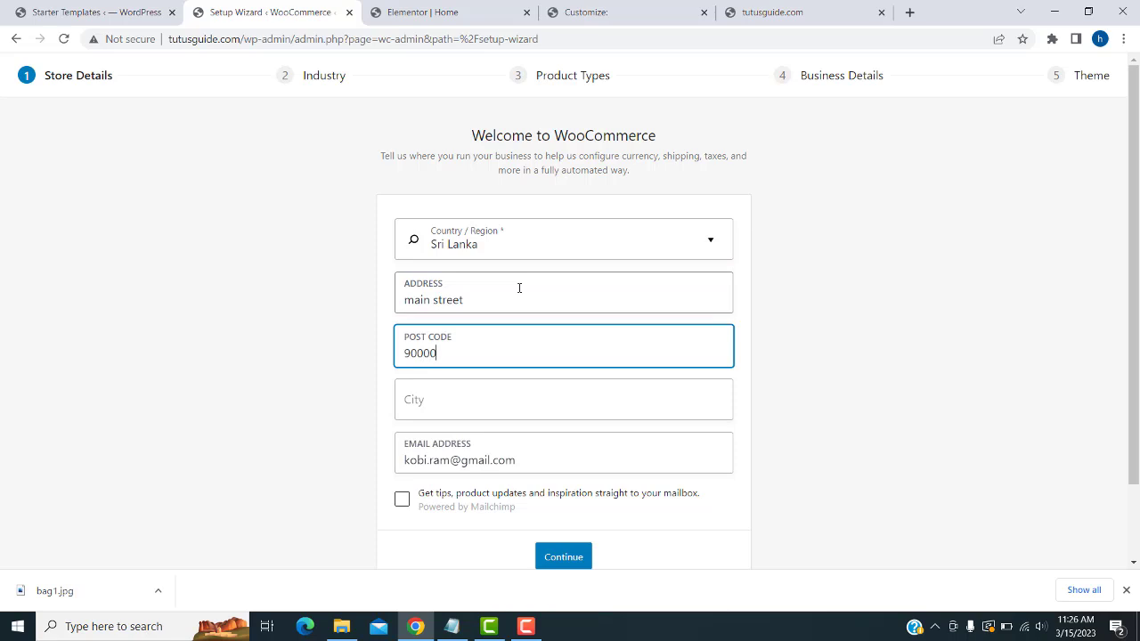
key("Tab")
type("c")
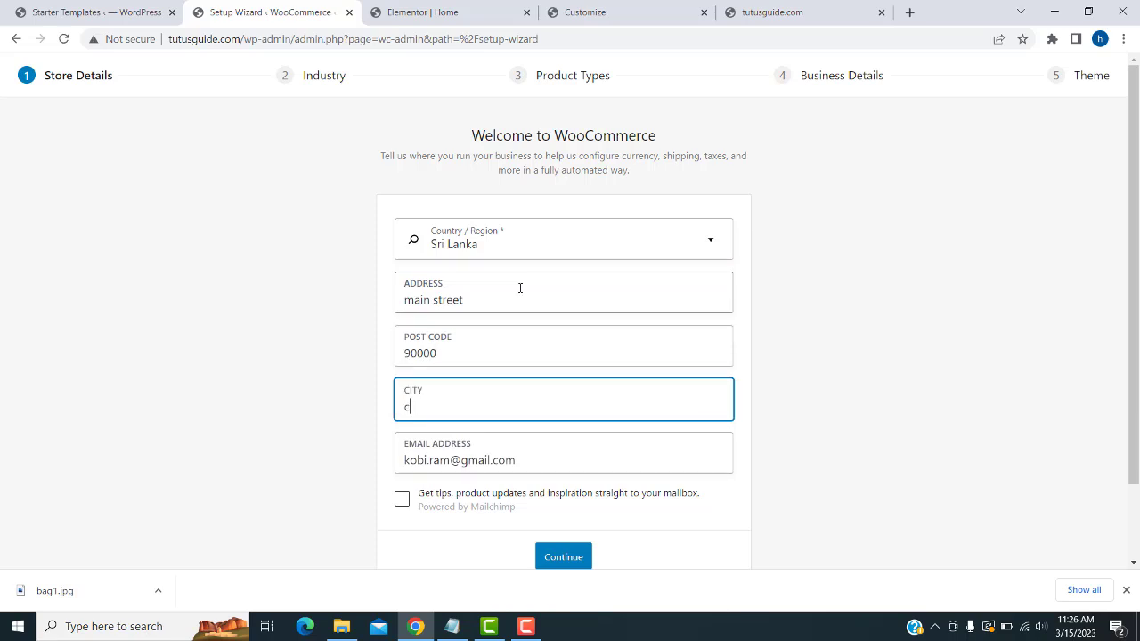
key("BackSpace")
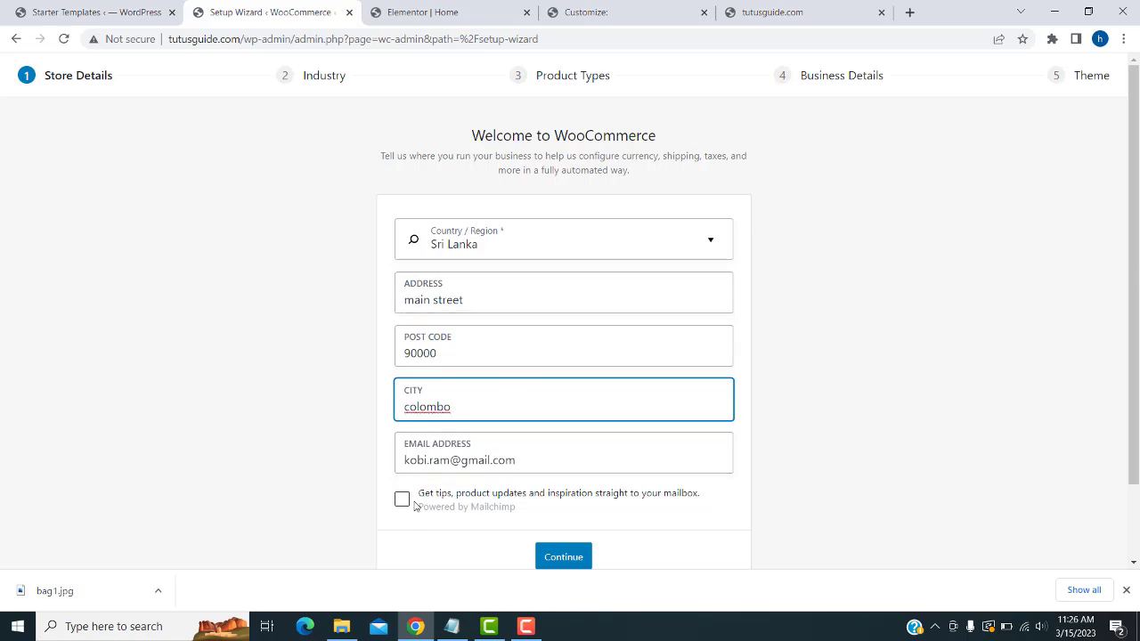
- Submit the store details and decline the follow-up prompt to reach the Industry step
left_click(573, 559)
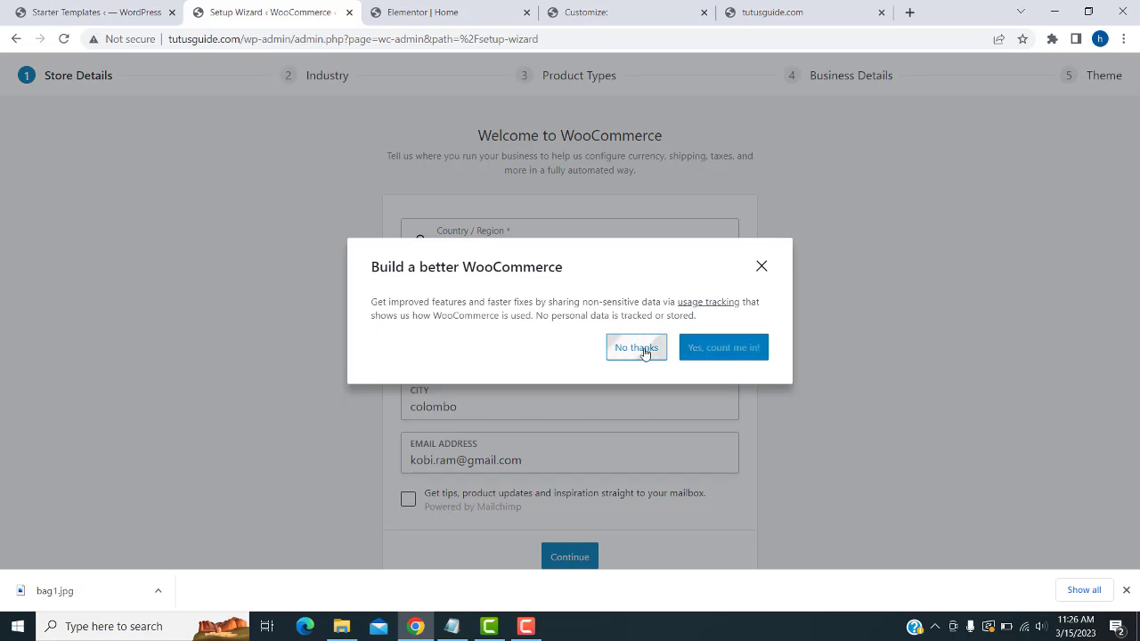
scroll(715, 364, "down", 2)
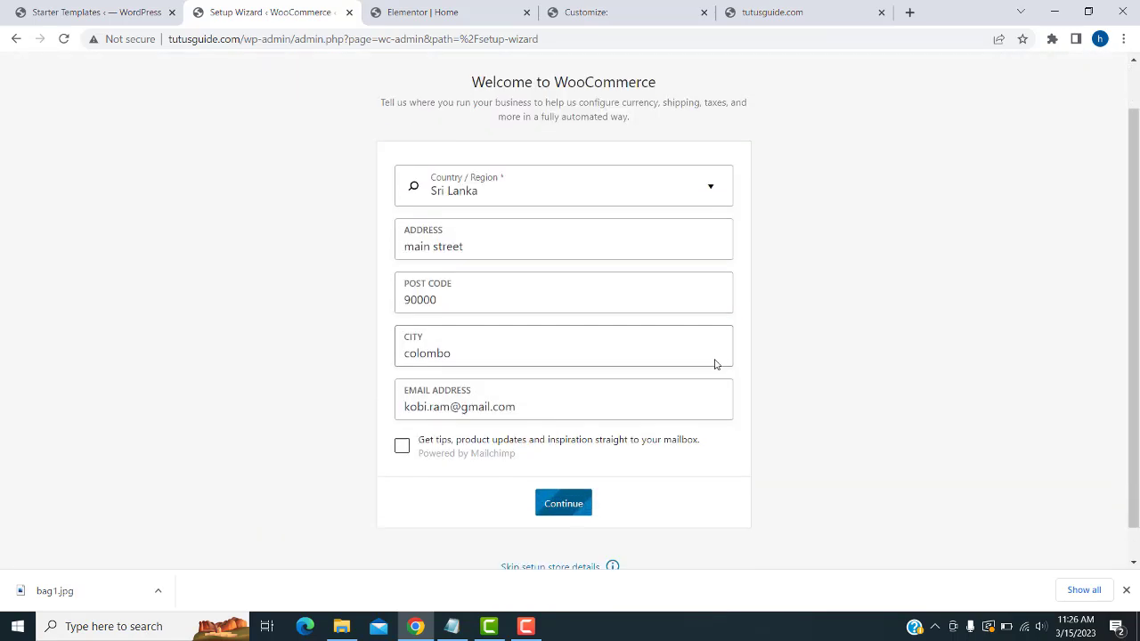
key("Return")
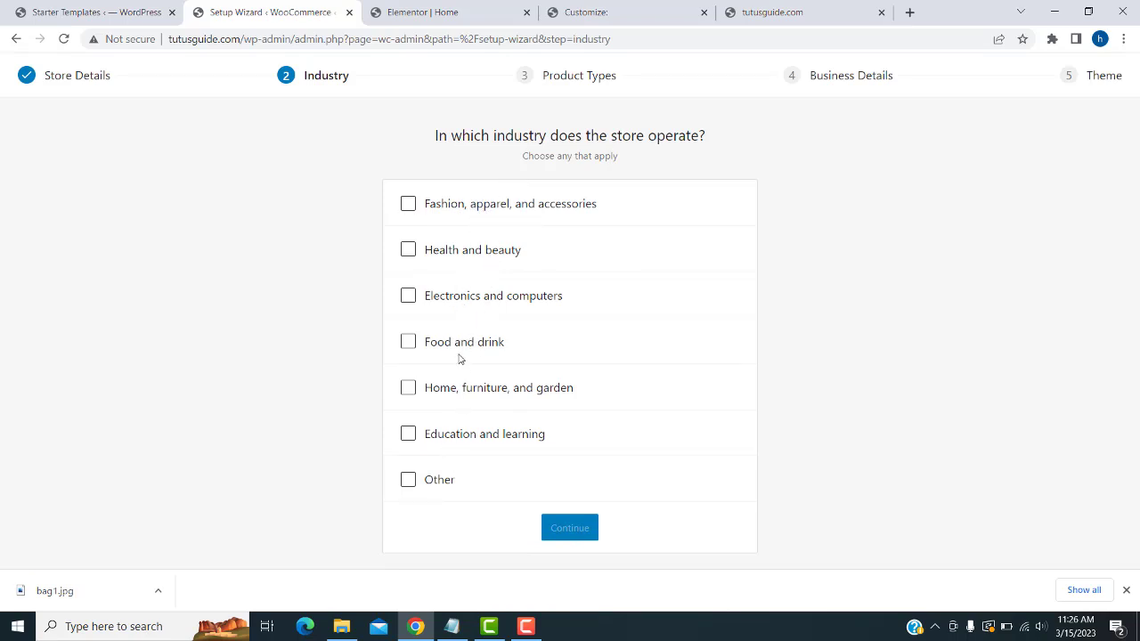
- Choose Food and drink as the store's industry and continue
left_click(407, 479)
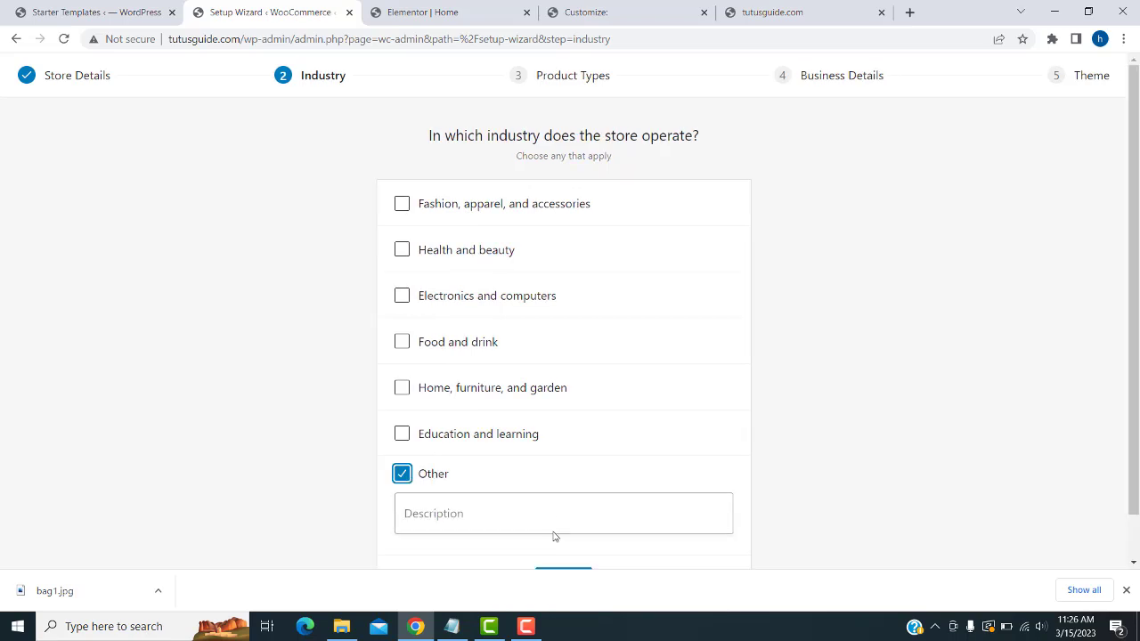
scroll(499, 498, "down", 1)
left_click(408, 430)
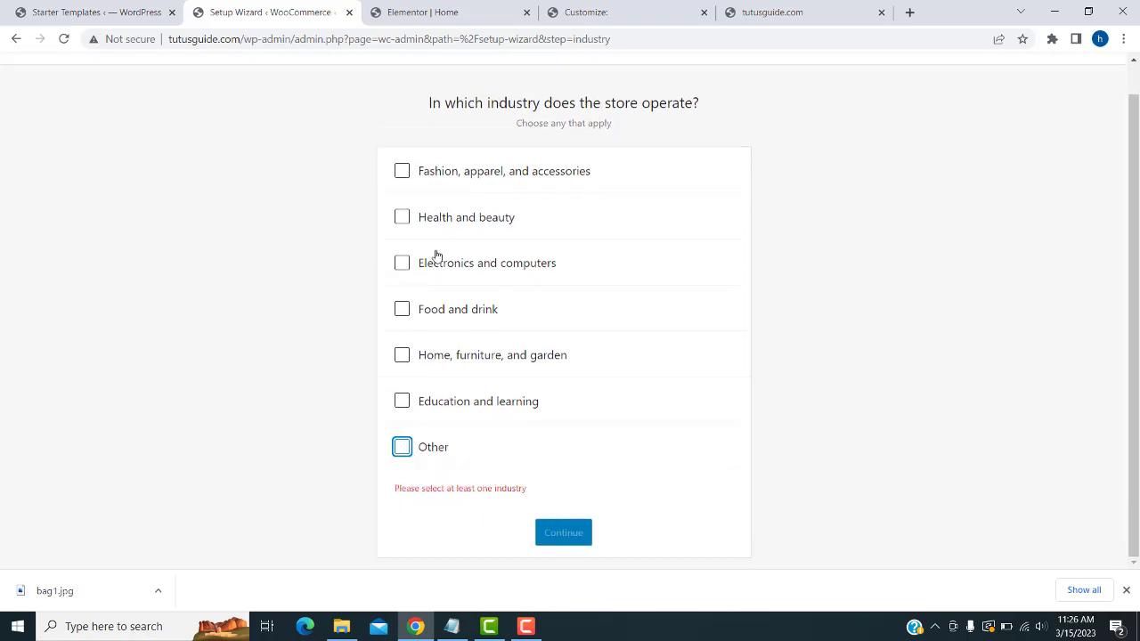
left_click(402, 308)
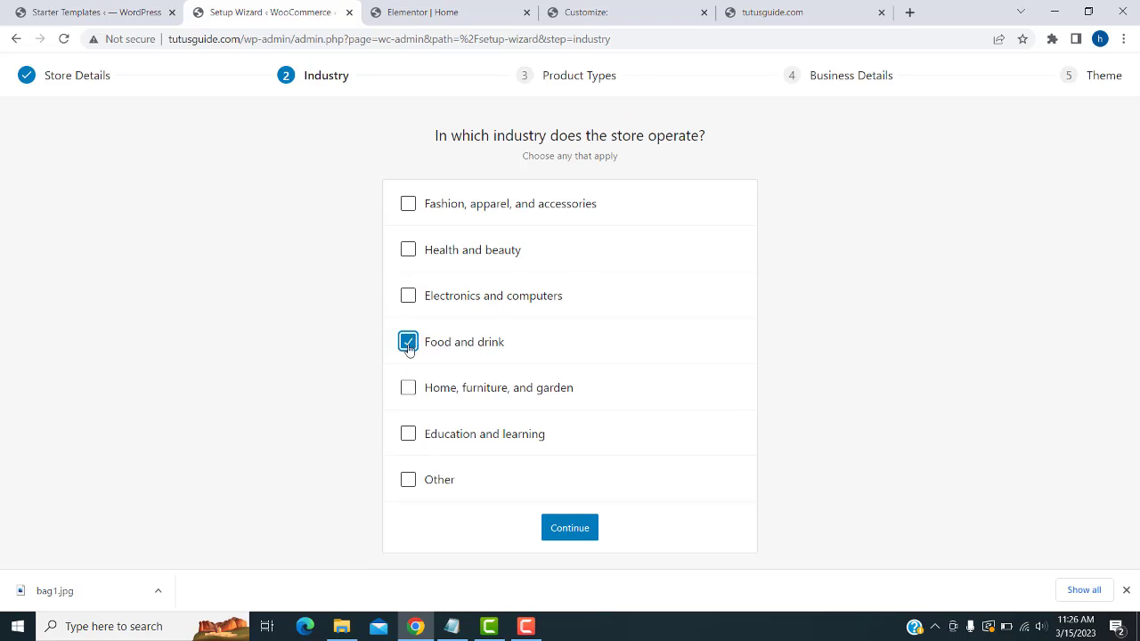
left_click(576, 535)
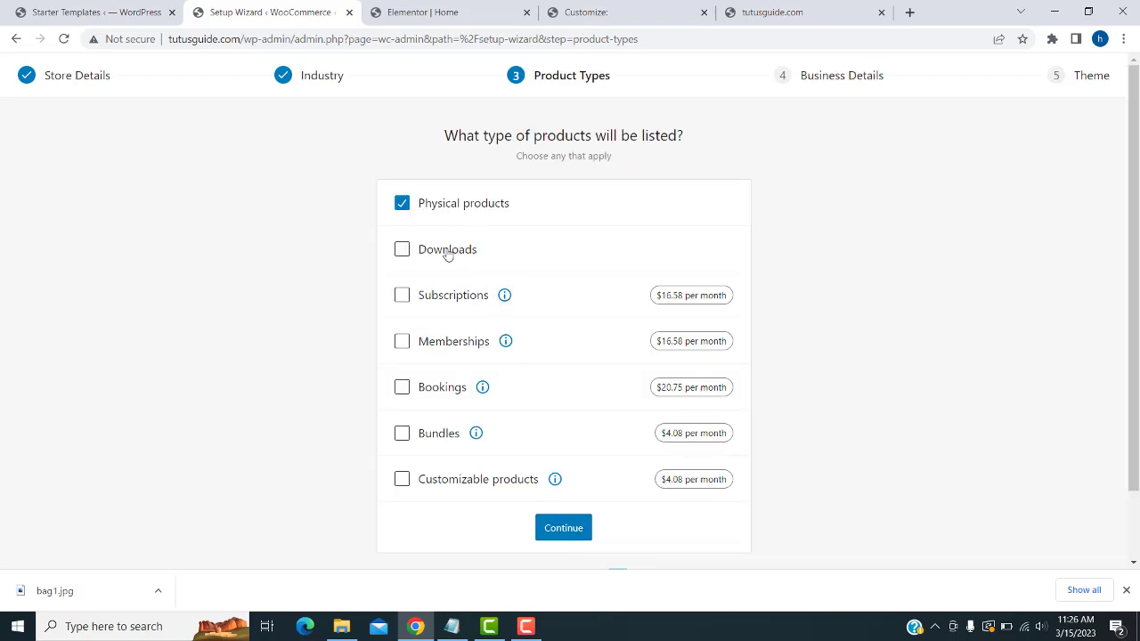
- Keep physical products as the product type, and state that the store has no products yet
left_click(564, 528)
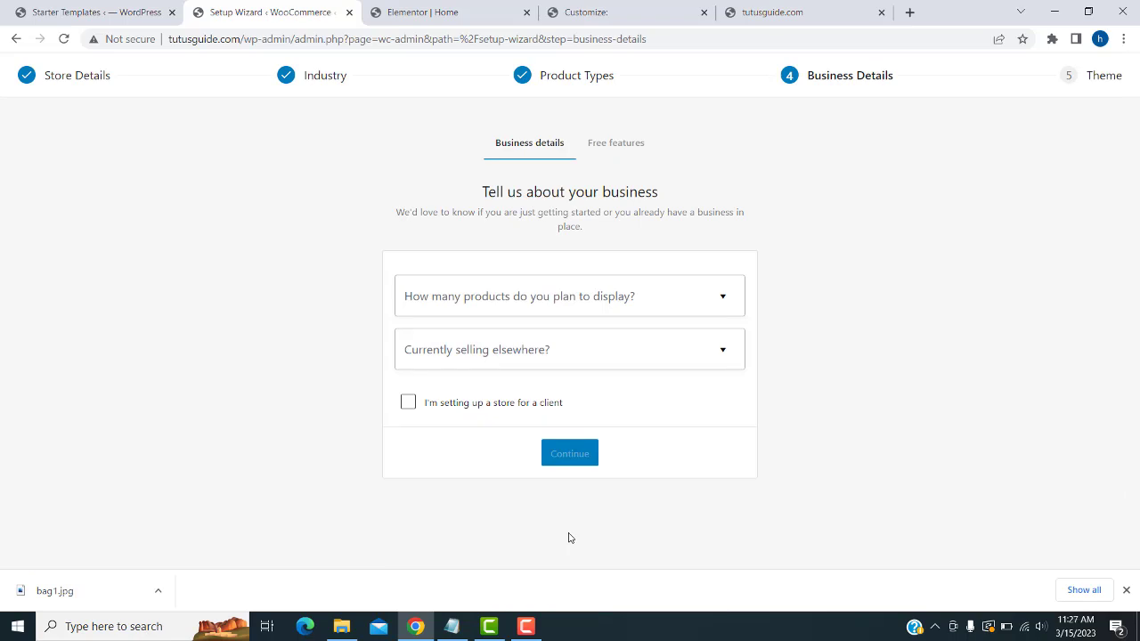
left_click(697, 295)
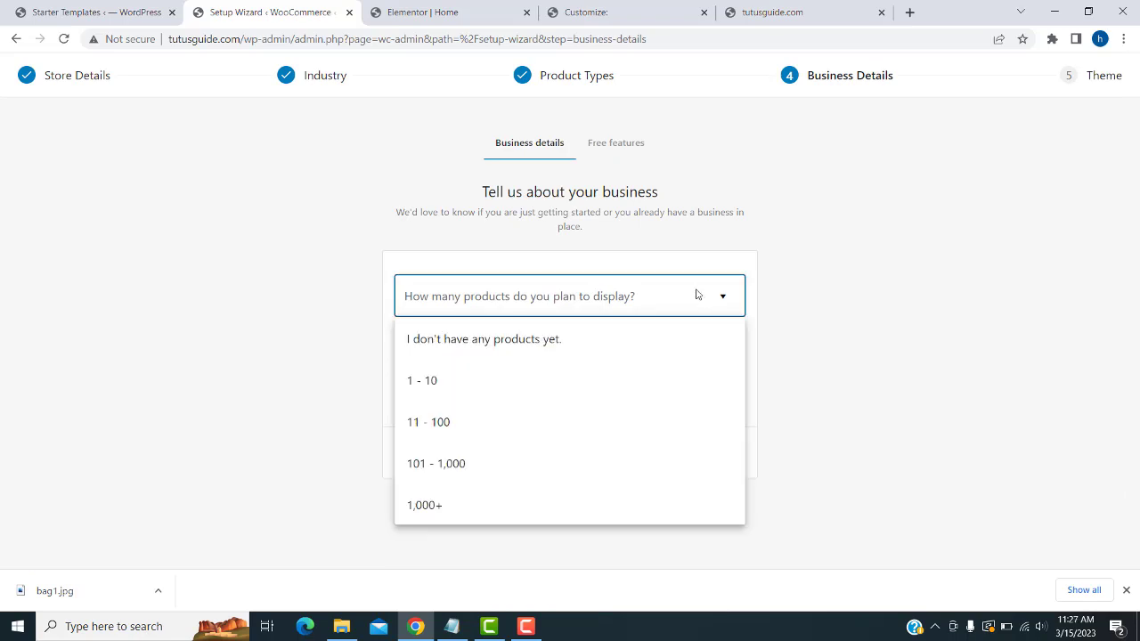
left_click(811, 237)
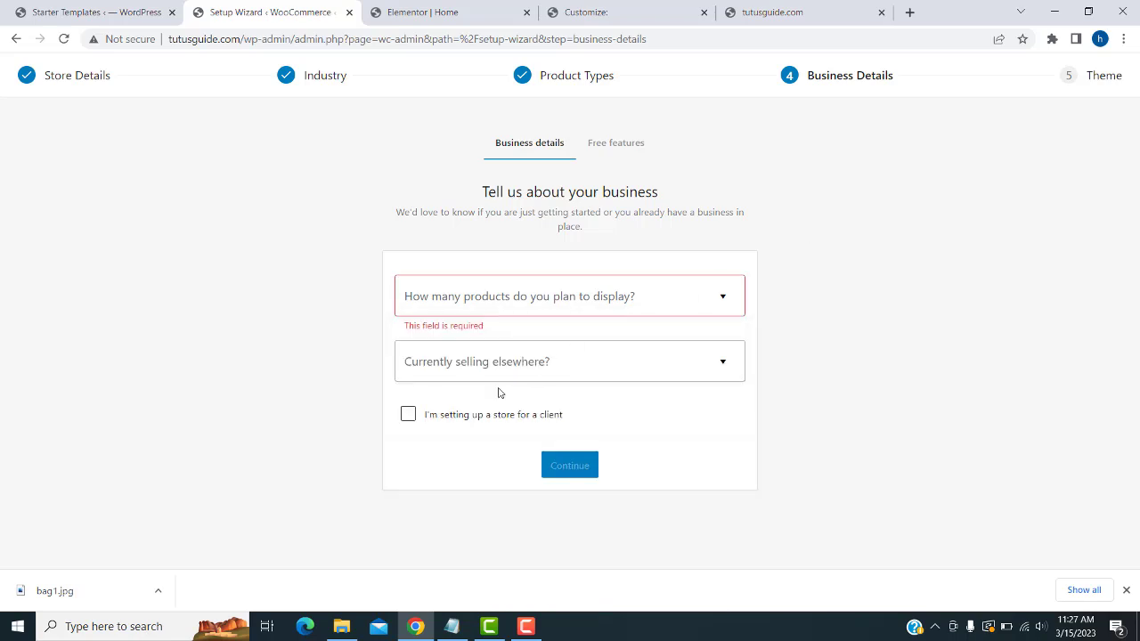
left_click(407, 415)
left_click(688, 304)
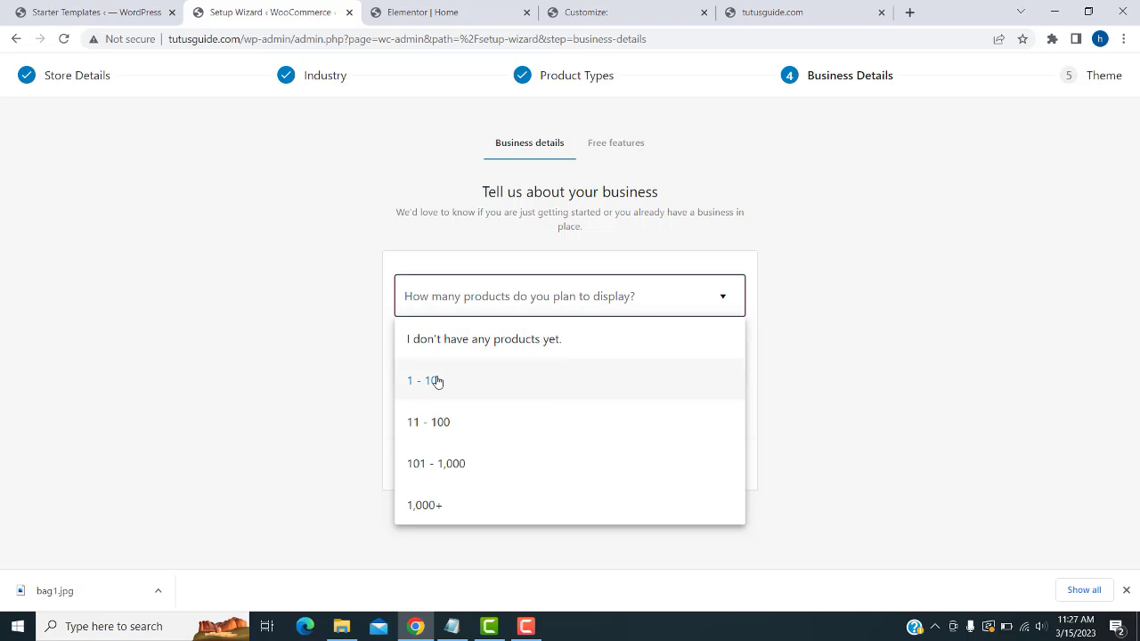
left_click(478, 340)
left_click(408, 403)
- Answer No to selling elsewhere and try continuing with the recommended free features
left_click(502, 359)
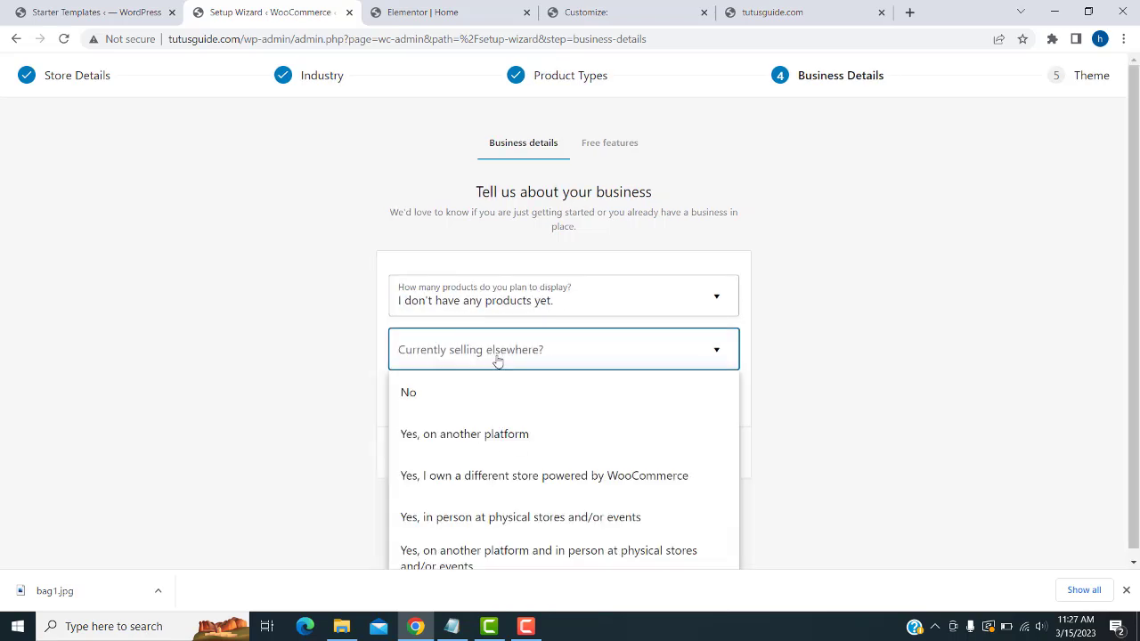
left_click(461, 392)
left_click(579, 462)
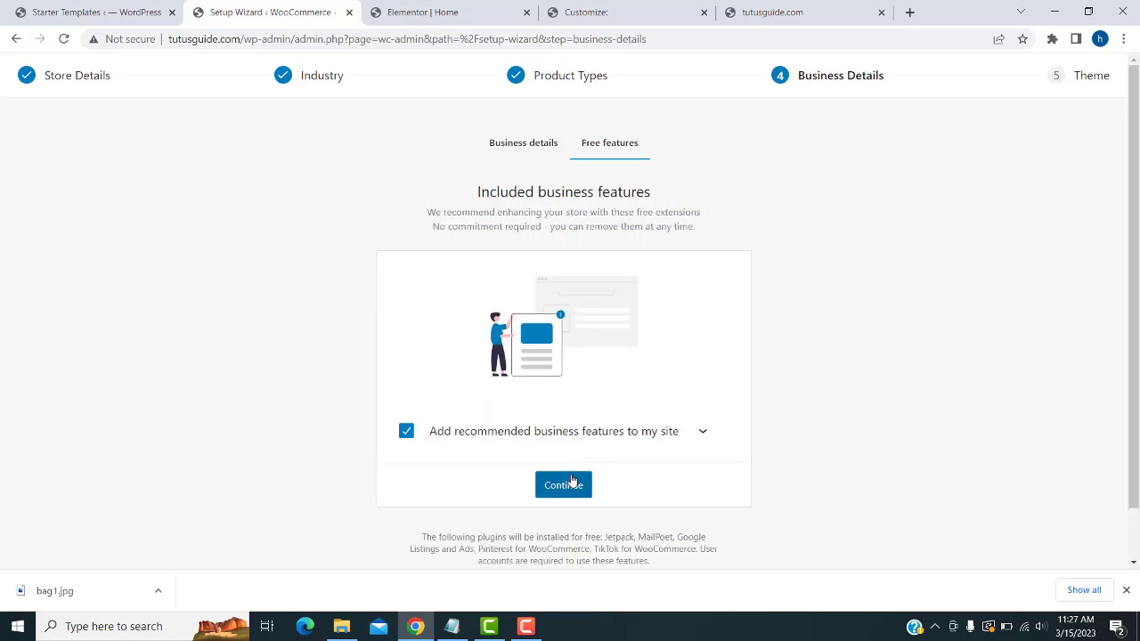
scroll(570, 476, "down", 1)
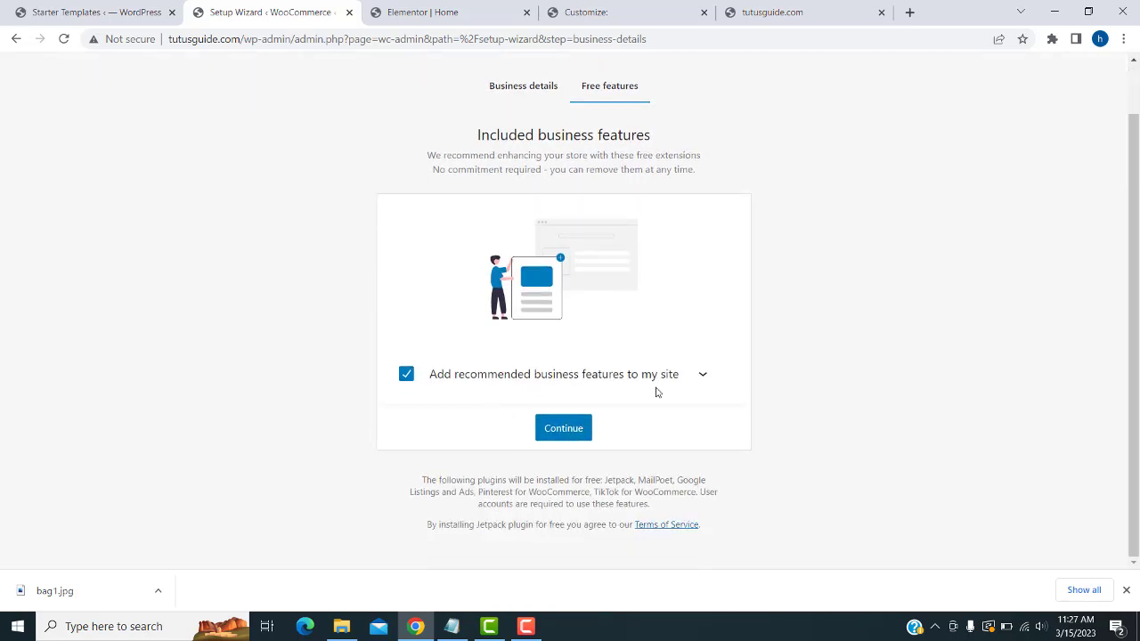
left_click(568, 429)
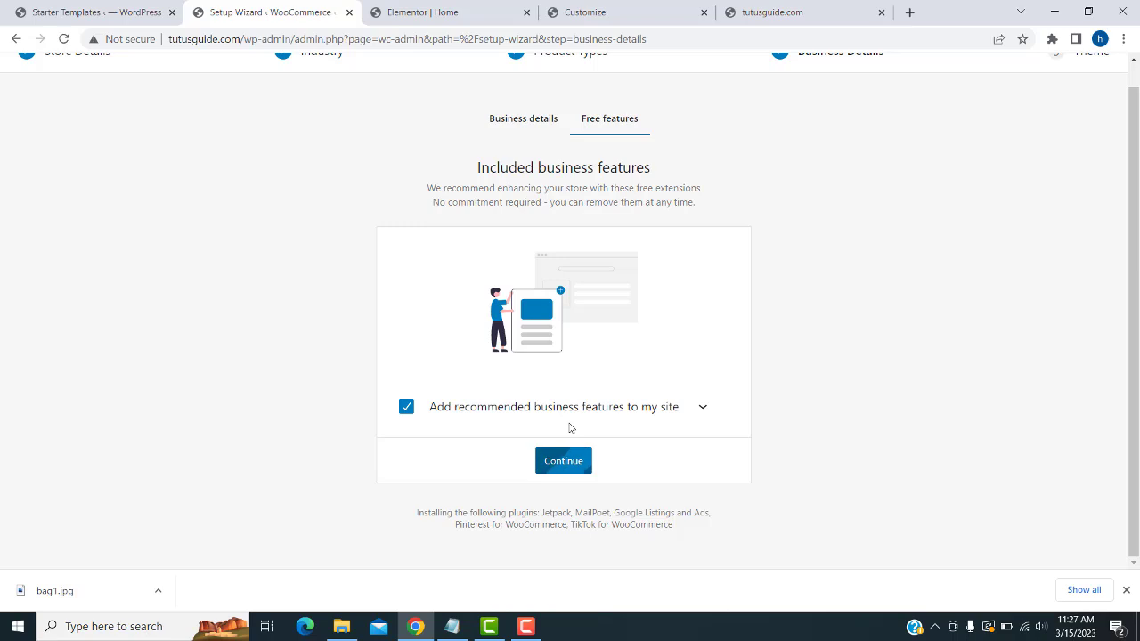
- After the Jetpack error, untick the recommended business features and continue to the theme step
scroll(588, 374, "up", 1)
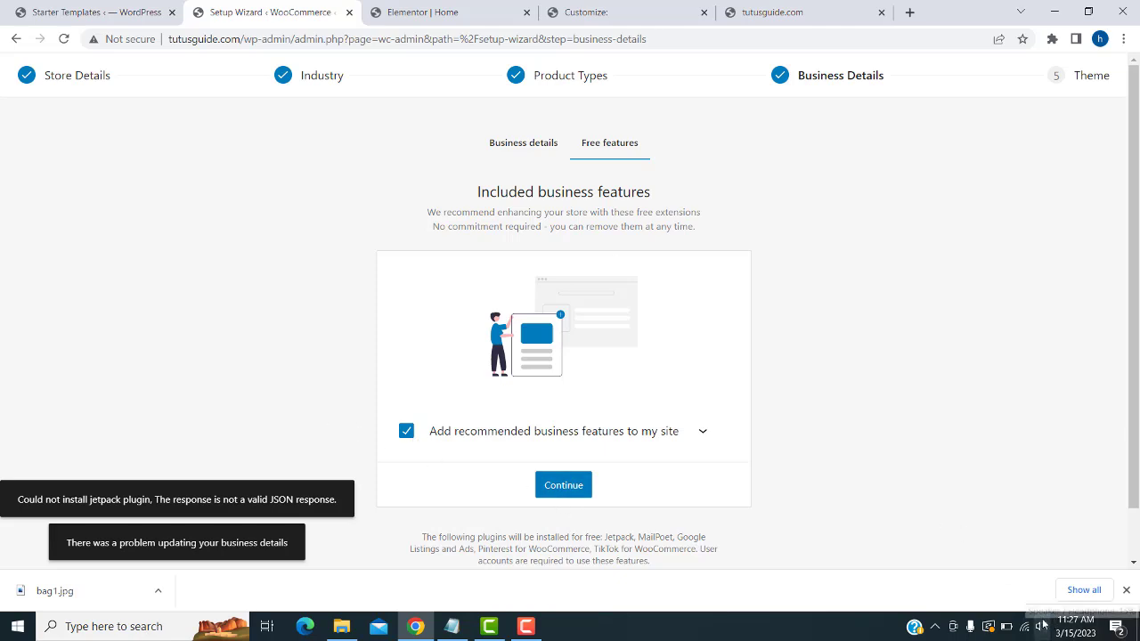
mouse_move(1017, 628)
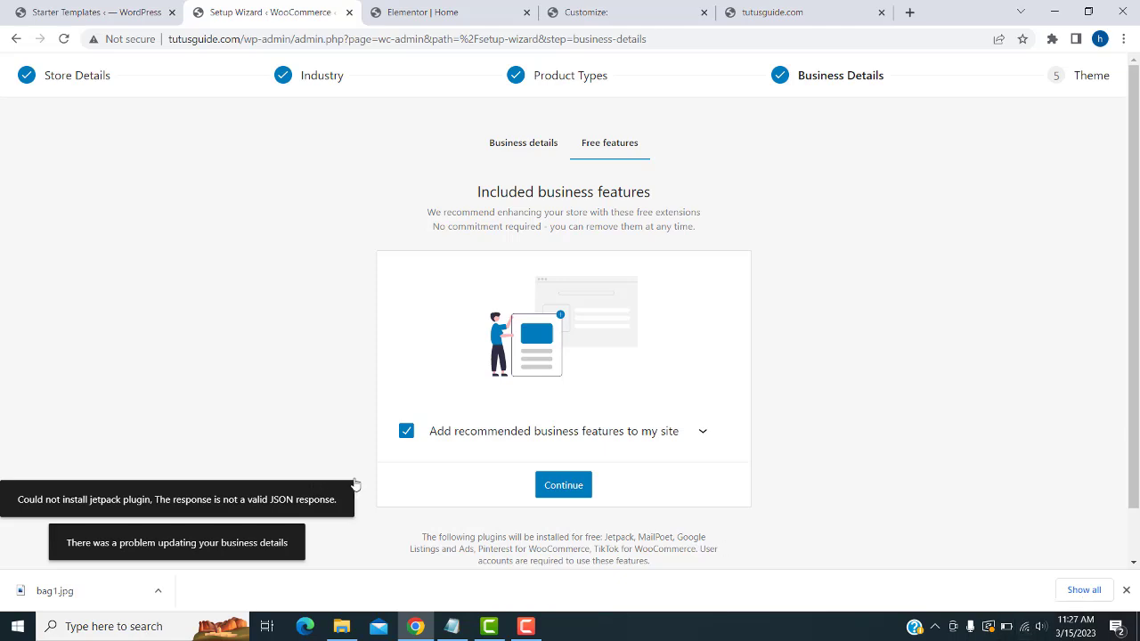
left_click(406, 432)
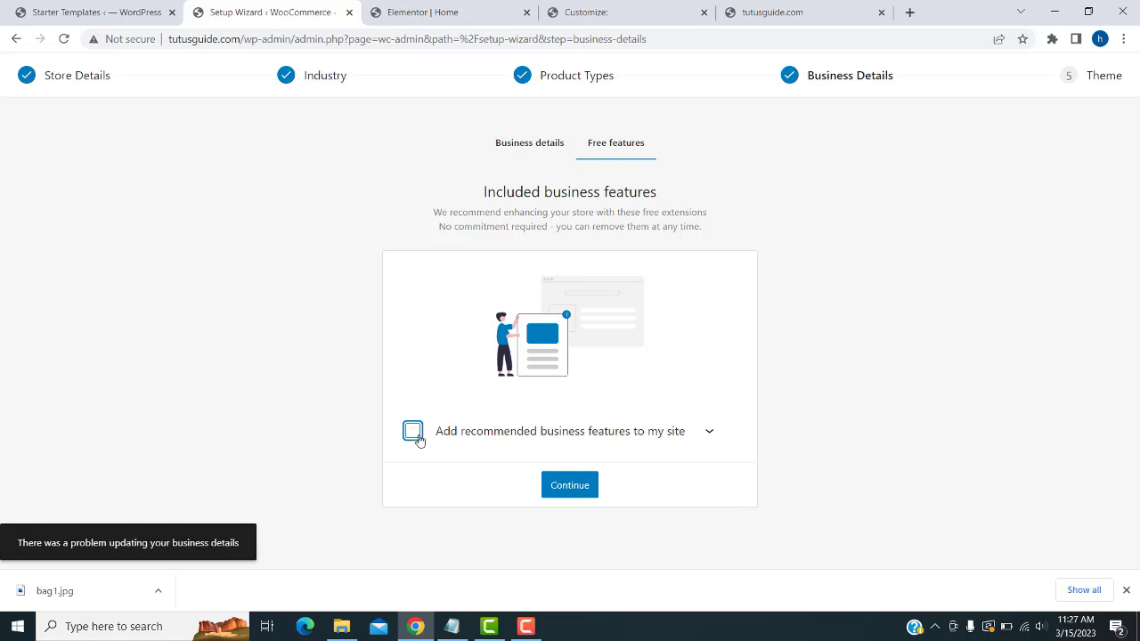
left_click(566, 487)
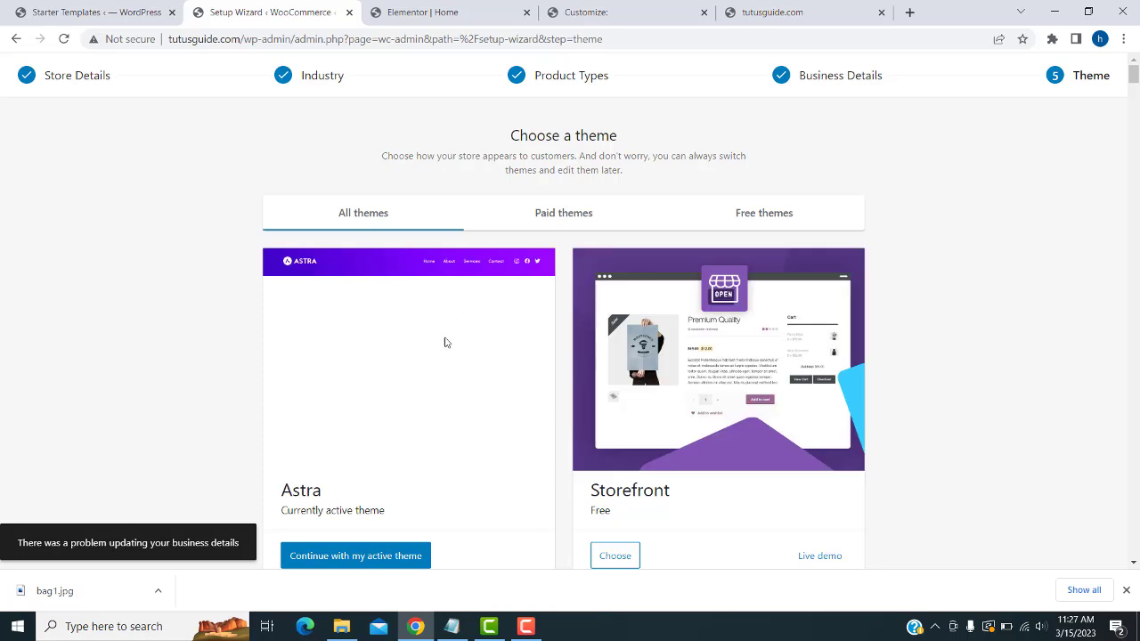
scroll(509, 367, "down", 2)
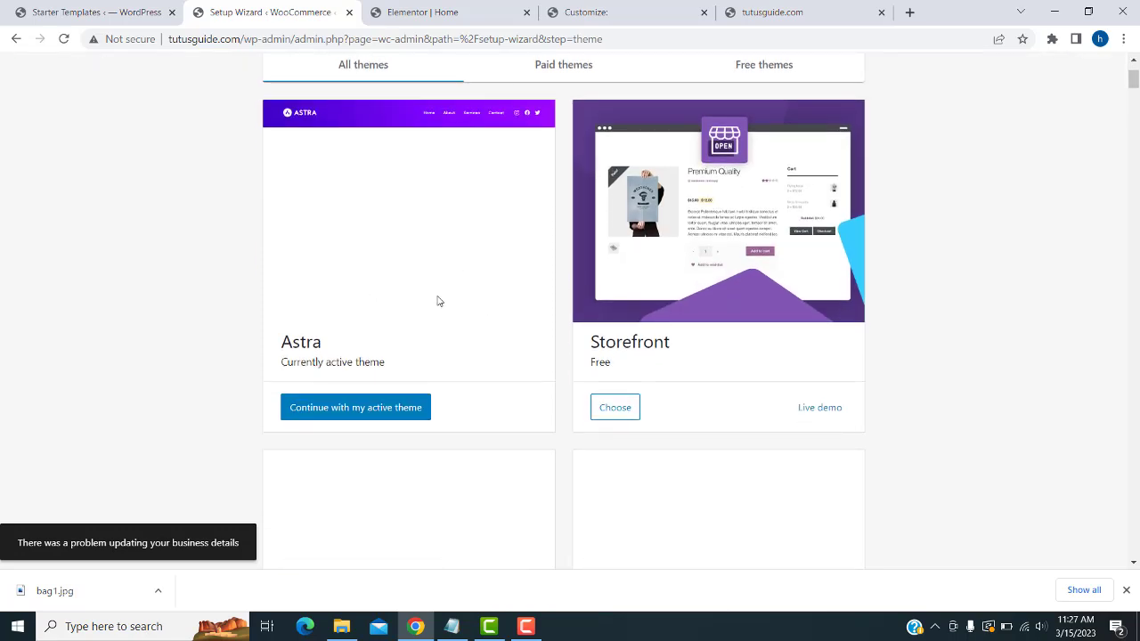
scroll(780, 407, "up", 2)
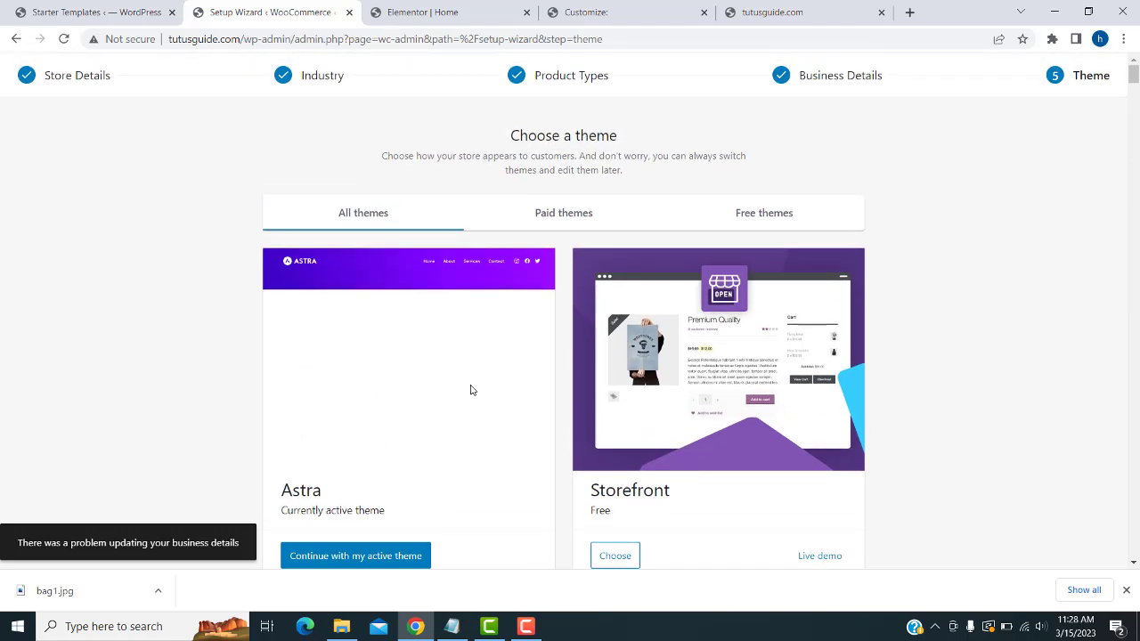
scroll(675, 390, "down", 3)
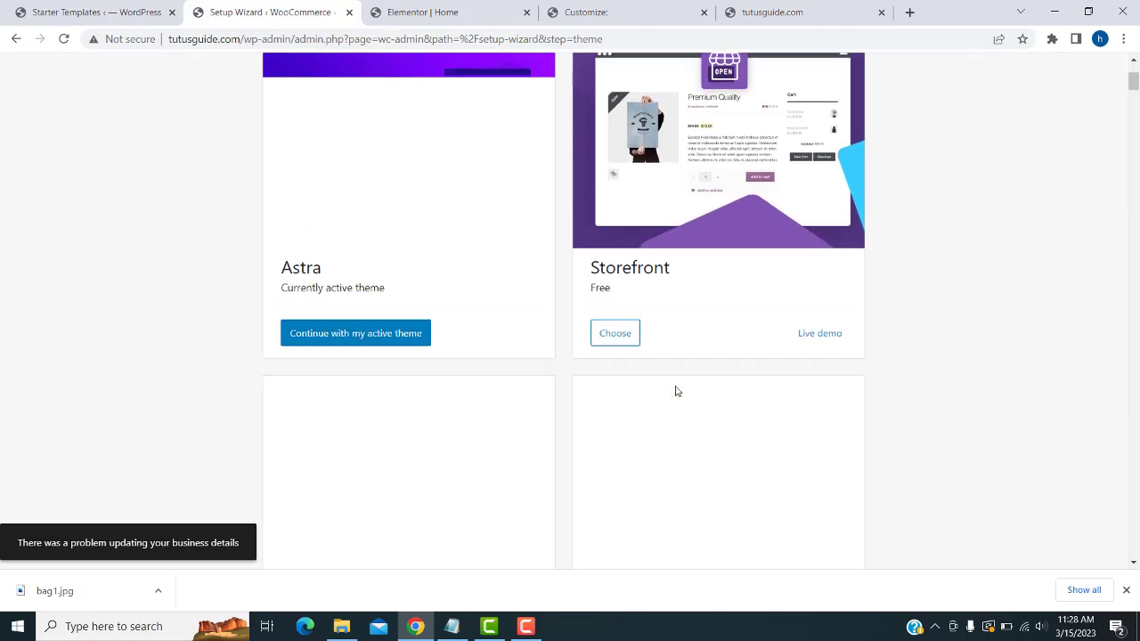
scroll(673, 403, "up", 3)
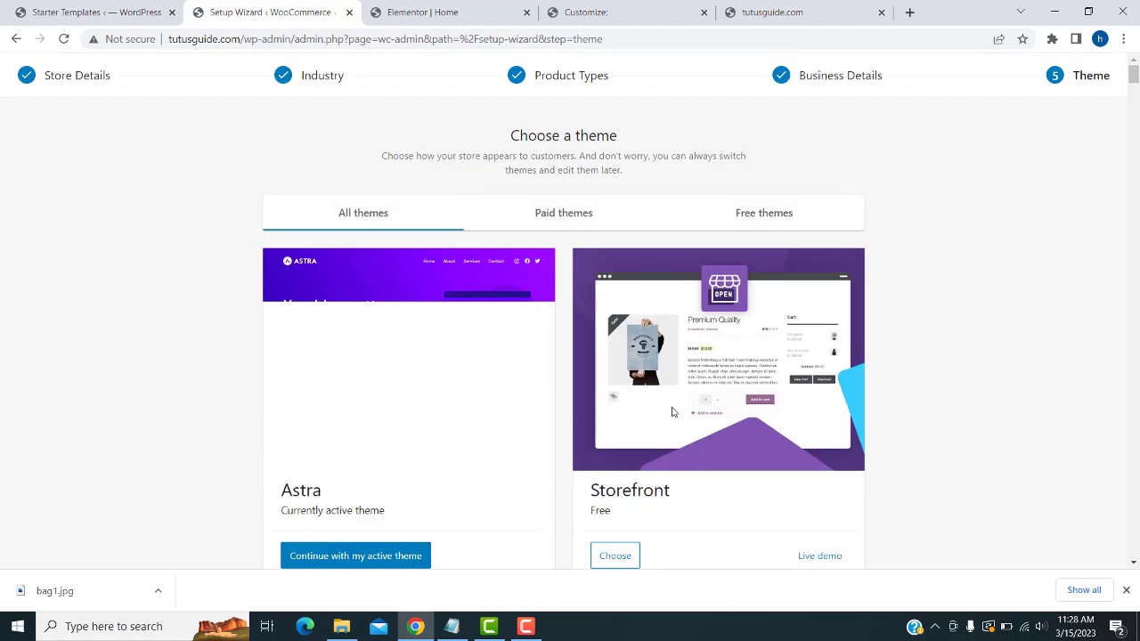
scroll(673, 412, "down", 3)
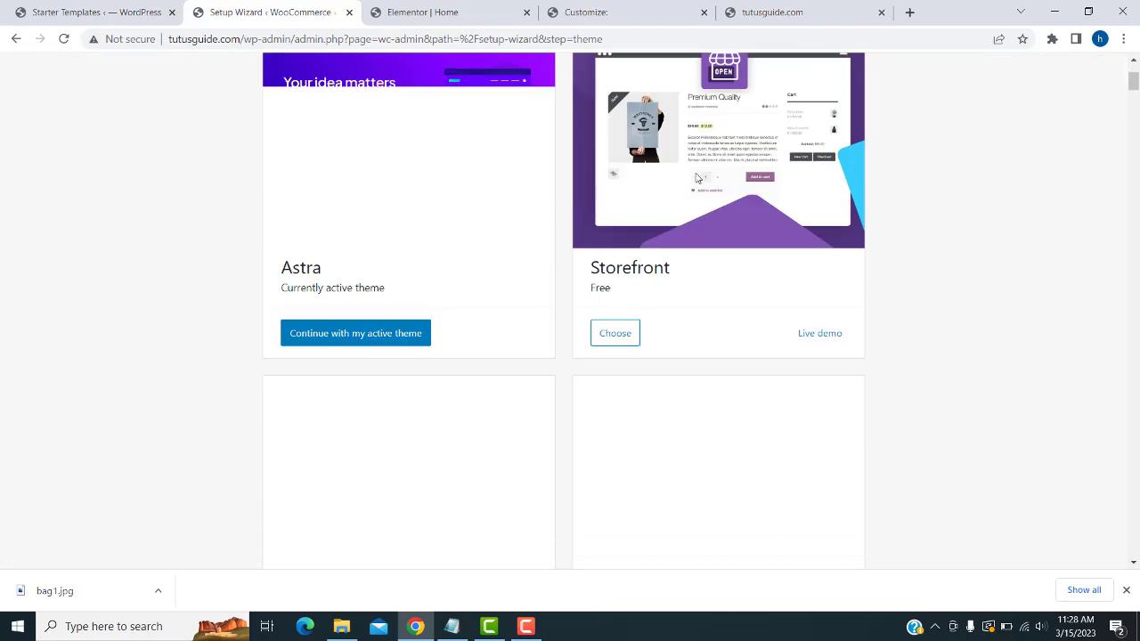
scroll(704, 253, "up", 2)
scroll(699, 275, "up", 1)
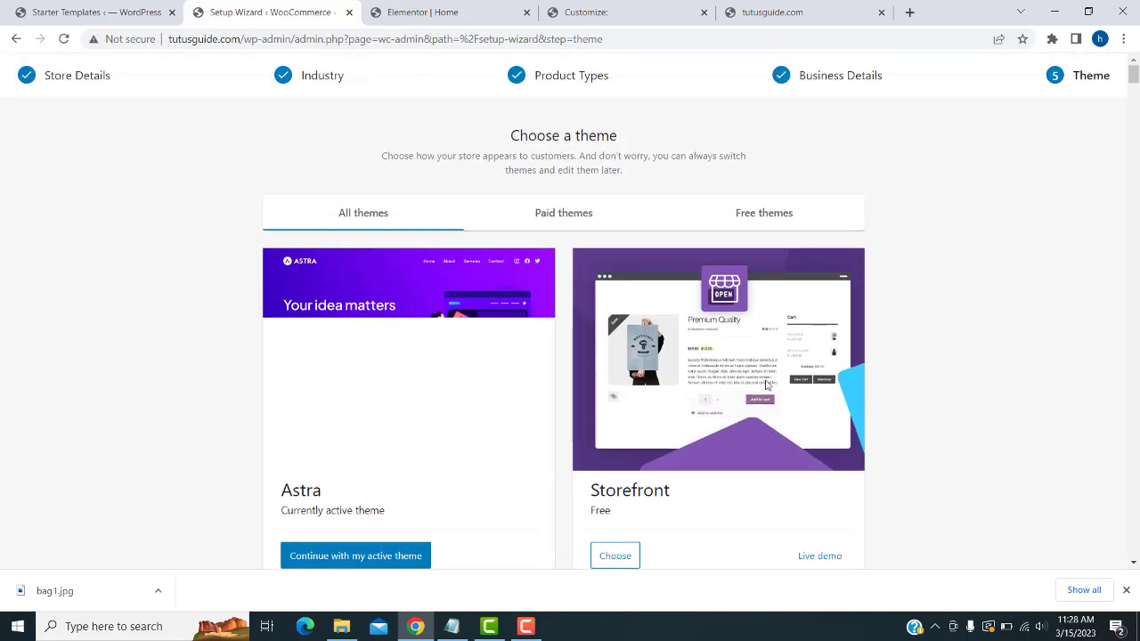
scroll(612, 510, "down", 1)
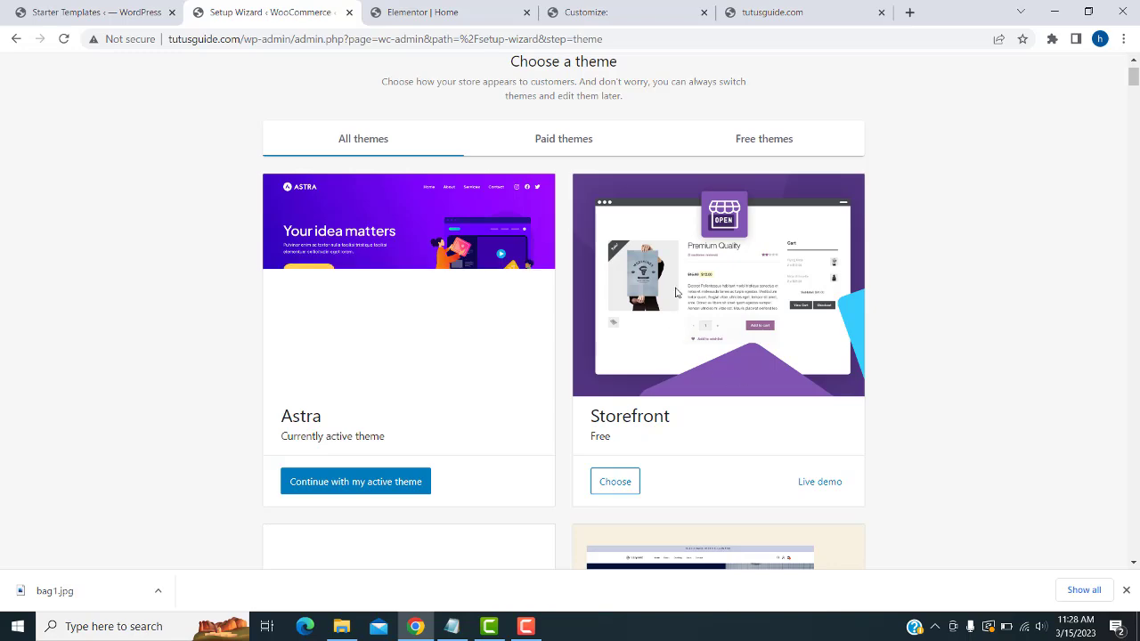
scroll(710, 293, "down", 2)
scroll(743, 223, "down", 2)
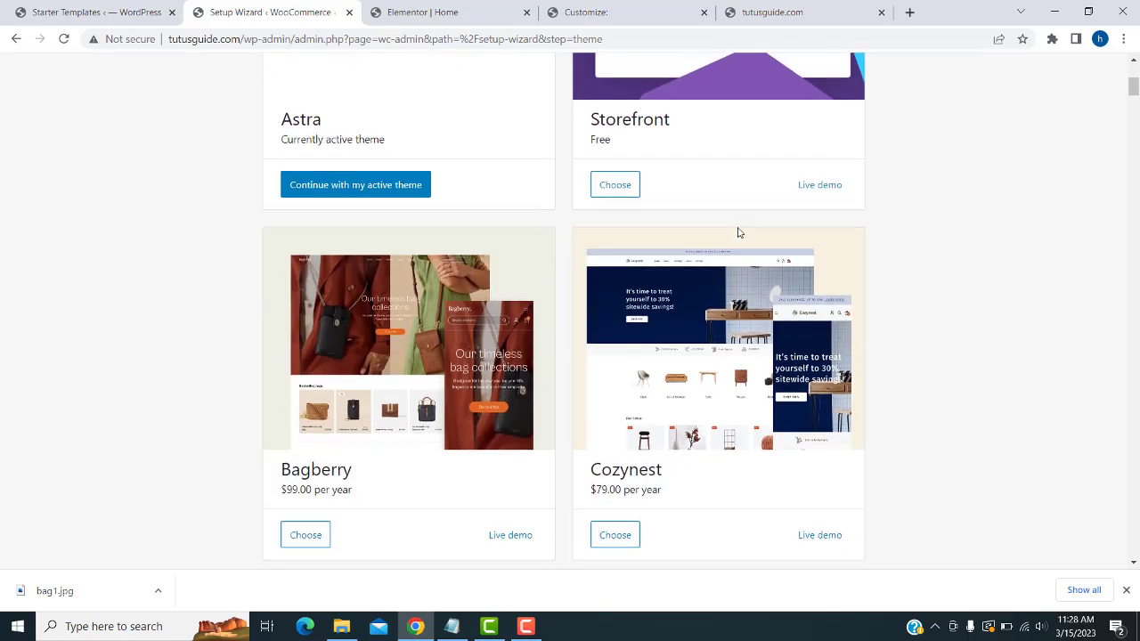
scroll(674, 287, "up", 2)
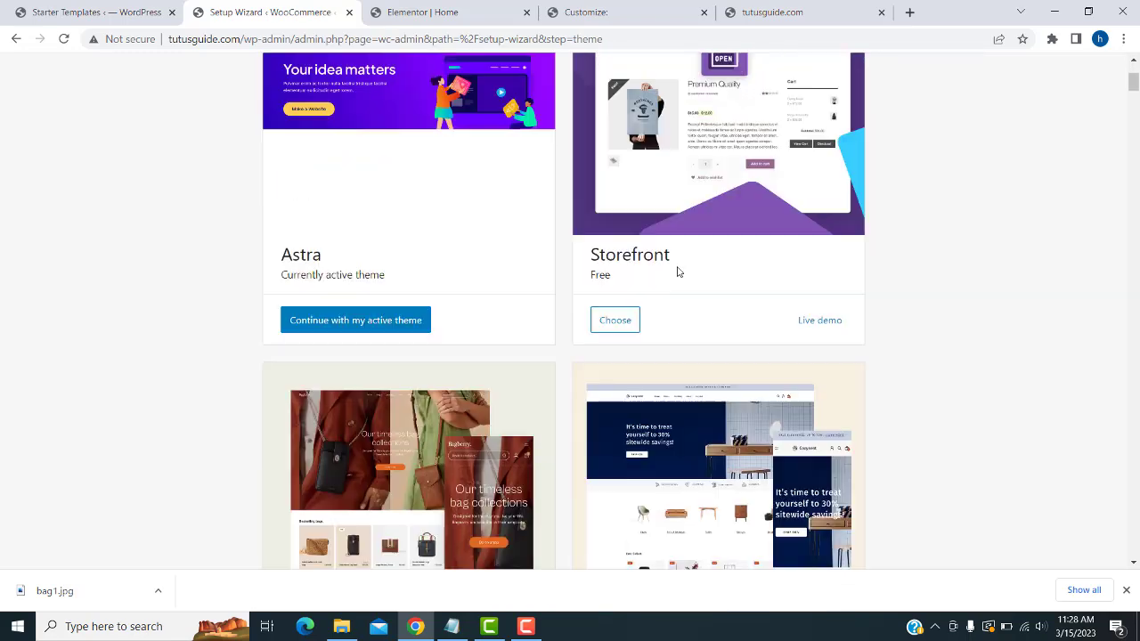
scroll(676, 221, "down", 4)
scroll(675, 220, "down", 3)
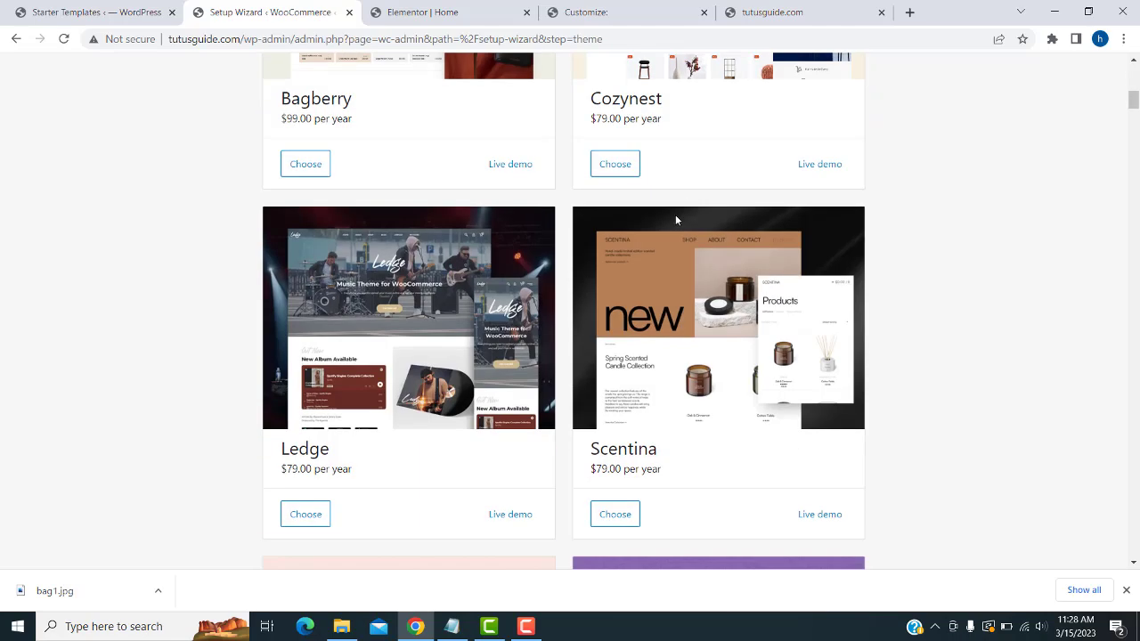
scroll(434, 450, "down", 4)
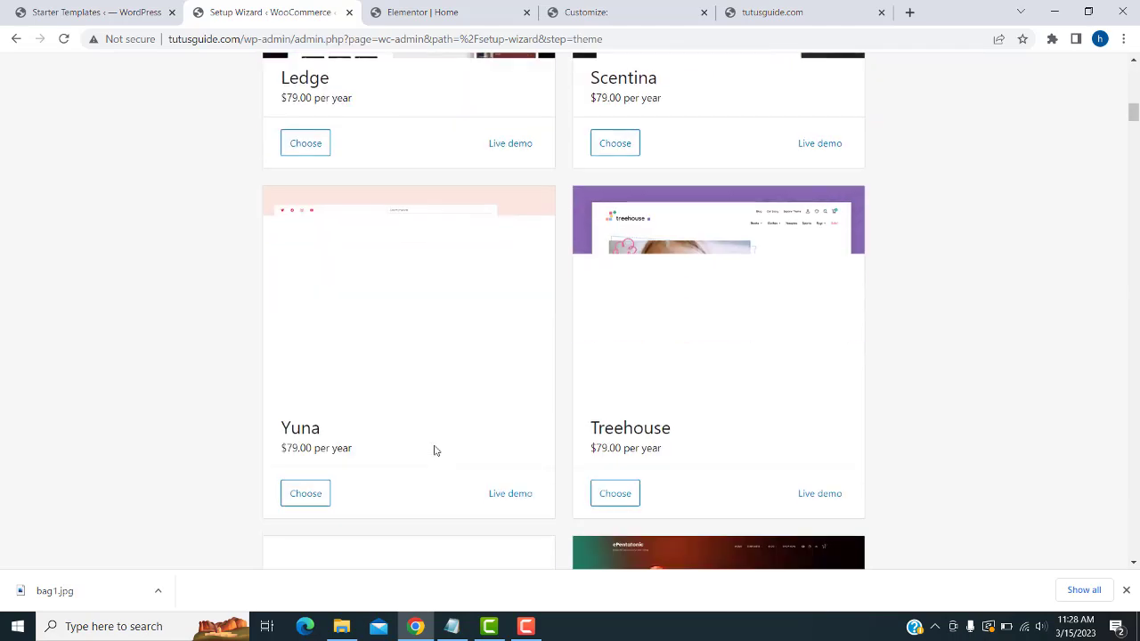
scroll(431, 450, "down", 5)
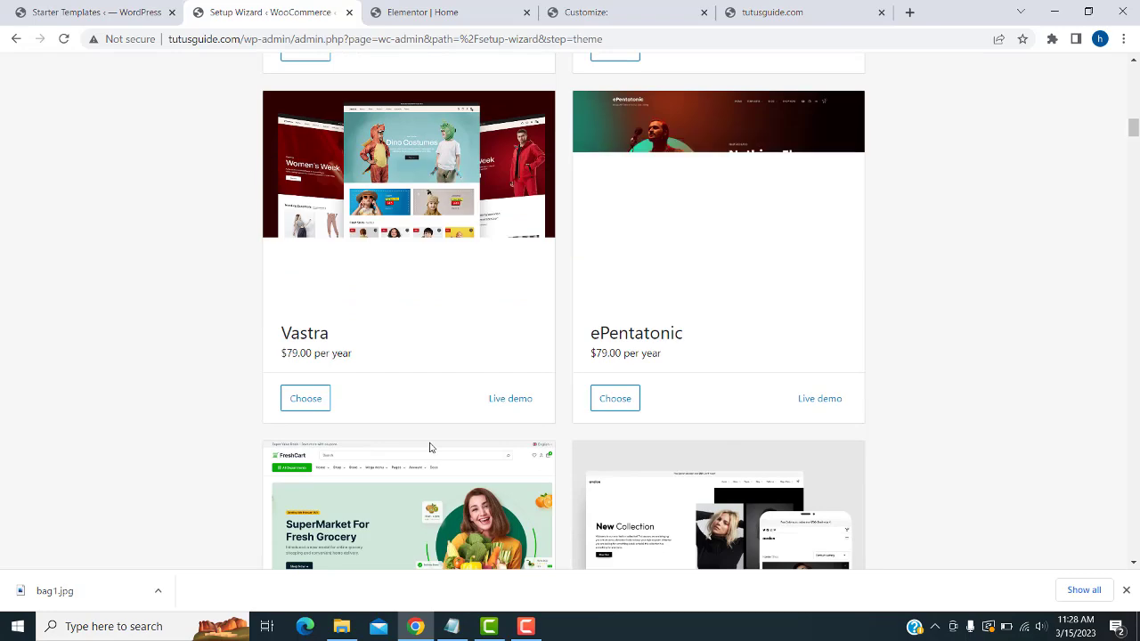
scroll(430, 450, "down", 3)
scroll(471, 441, "down", 2)
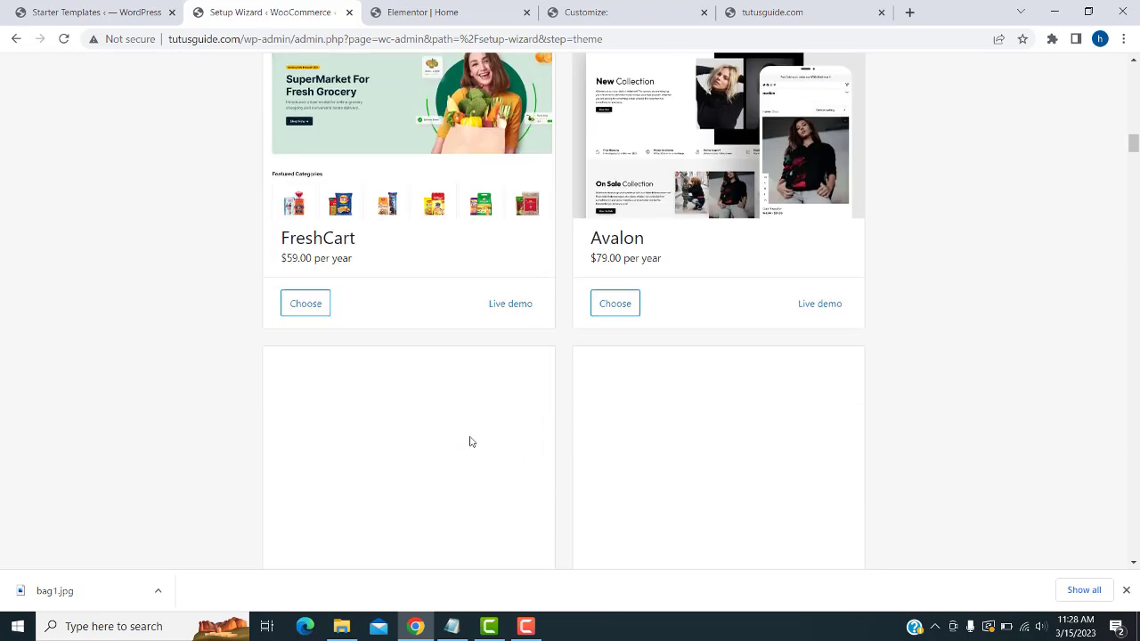
scroll(468, 441, "up", 6)
scroll(472, 443, "down", 14)
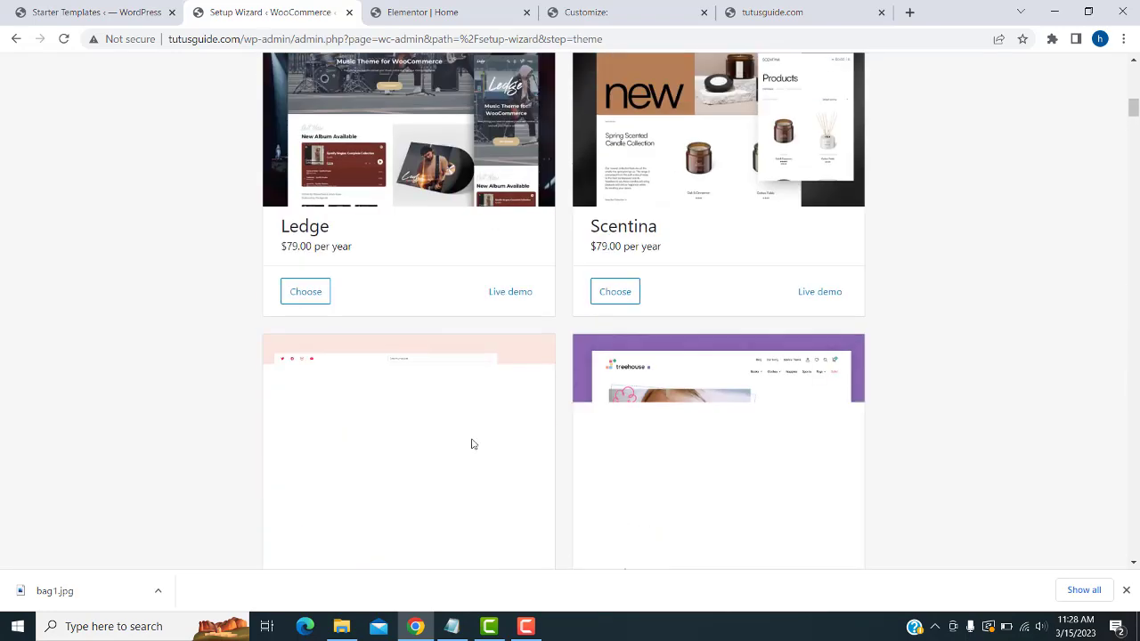
scroll(477, 446, "up", 5)
scroll(481, 447, "up", 15)
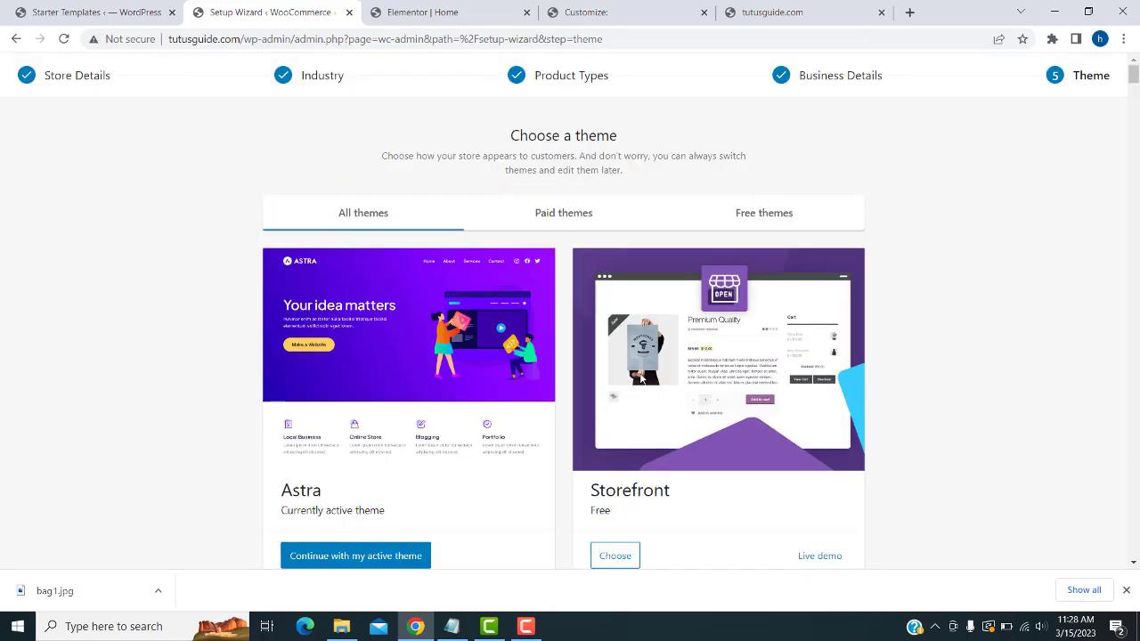
scroll(871, 323, "down", 6)
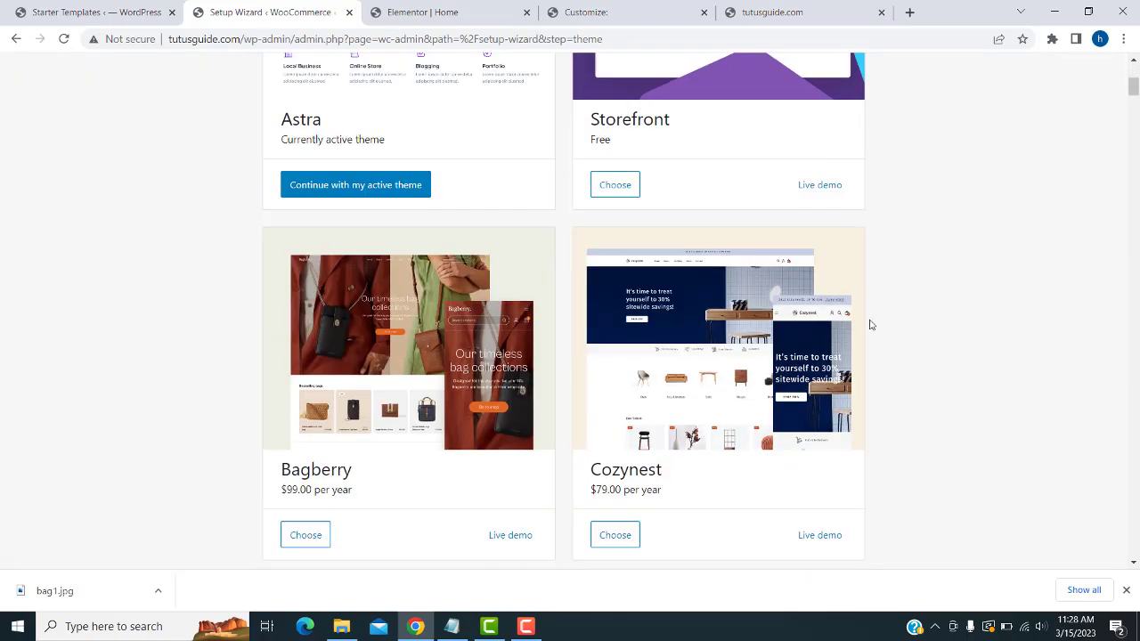
scroll(870, 324, "down", 3)
scroll(969, 458, "up", 12)
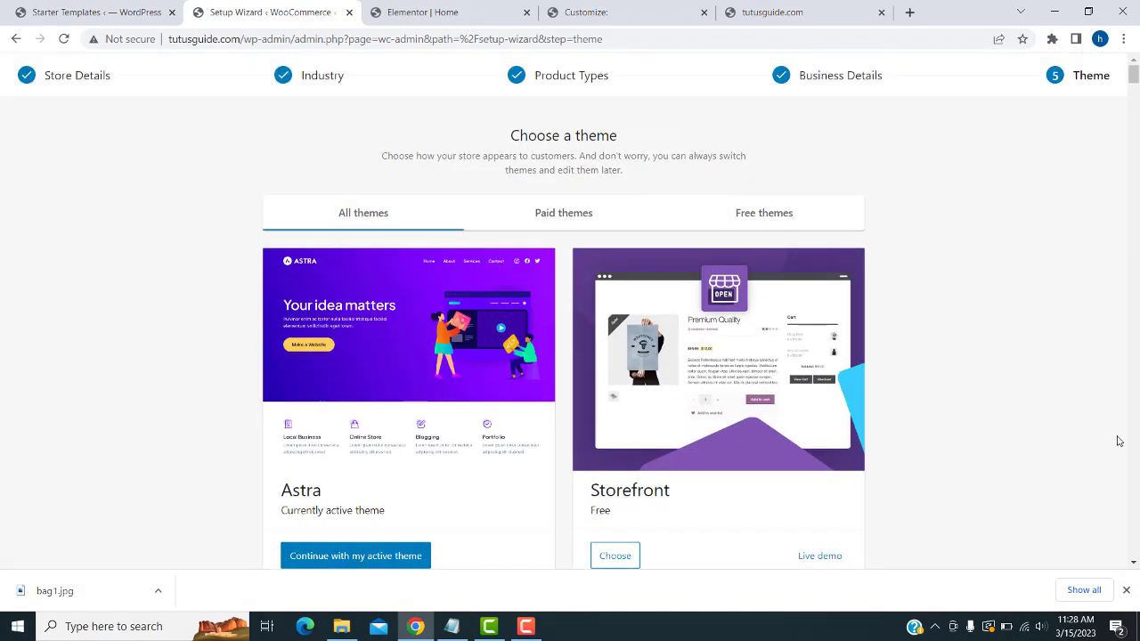
left_click_drag(1133, 75, 1128, 586)
left_click(563, 553)
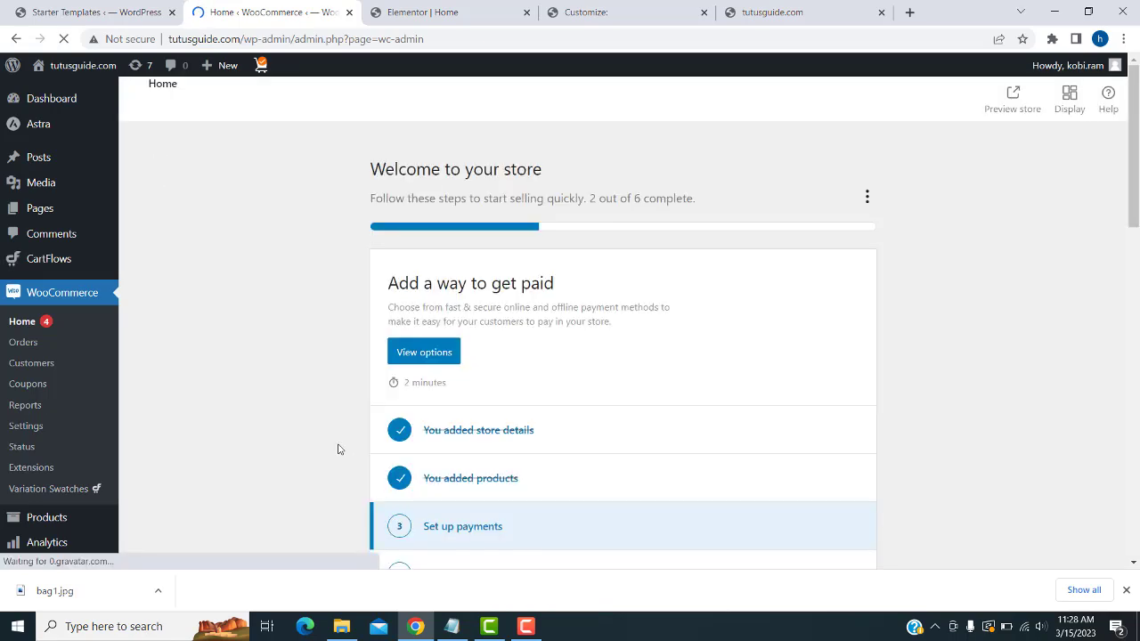
- Start the Set up payments task, install PayPal Payments, and open its account settings
scroll(607, 323, "down", 3)
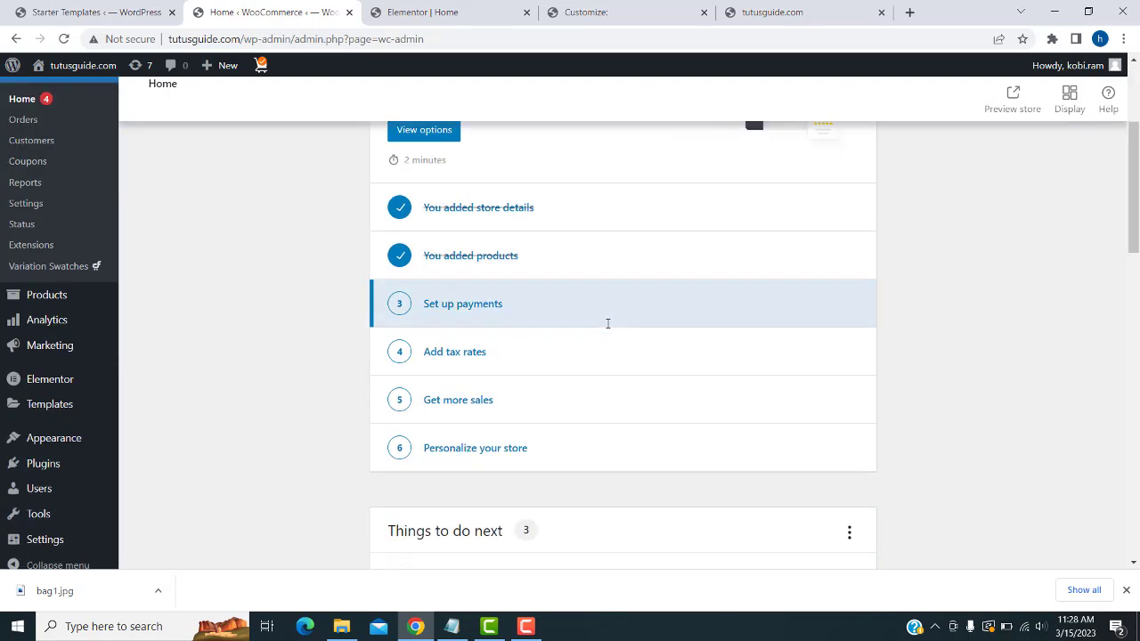
left_click(455, 308)
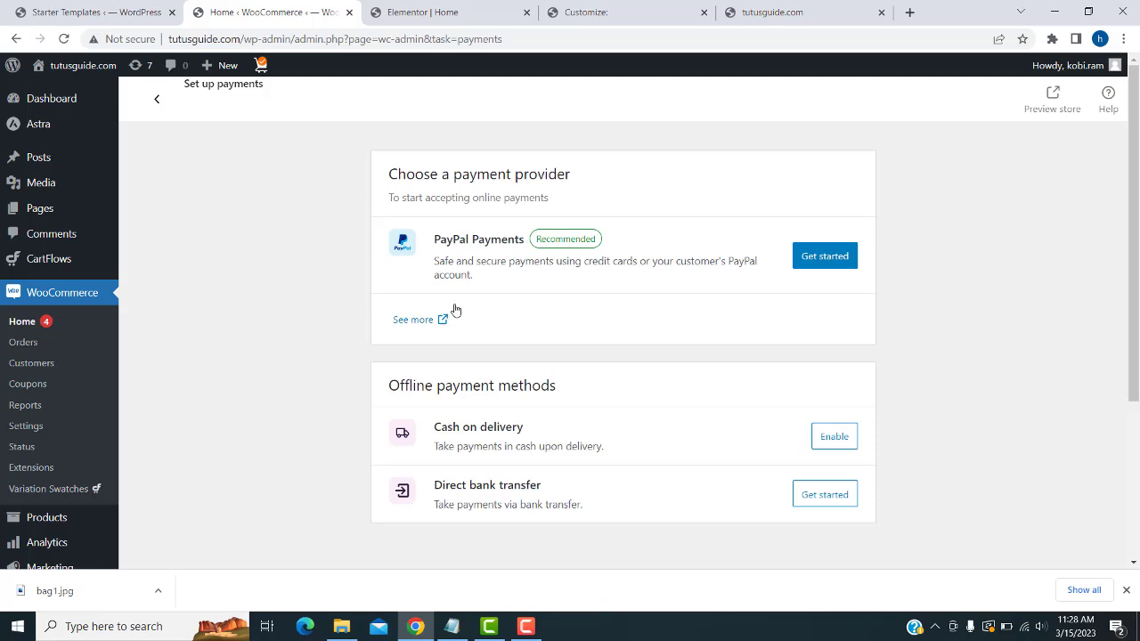
left_click(830, 260)
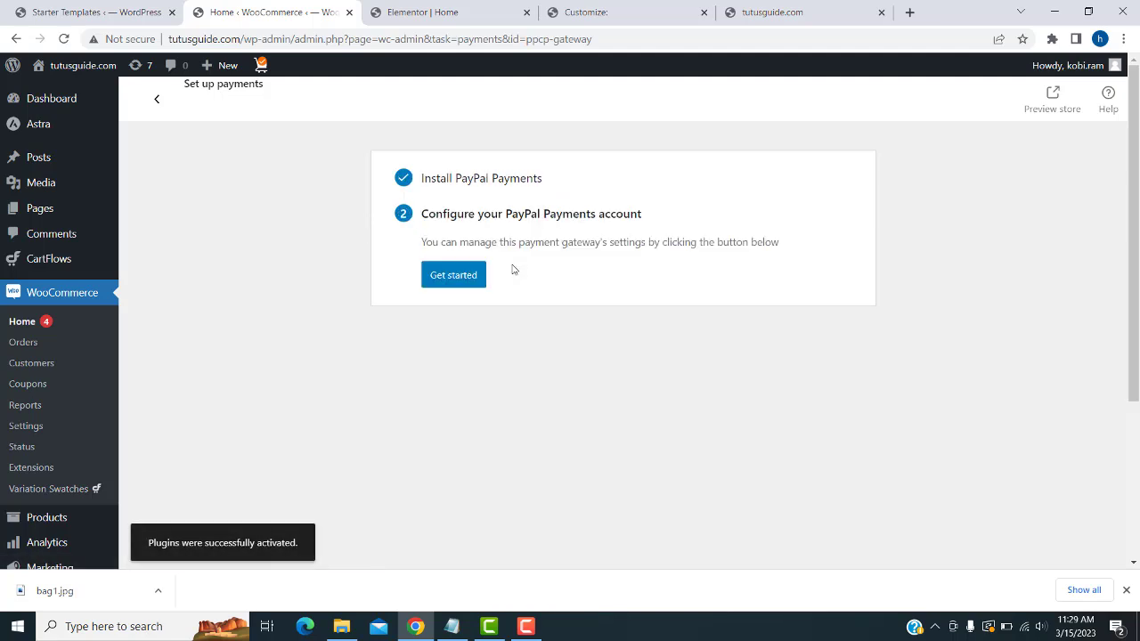
left_click(476, 277)
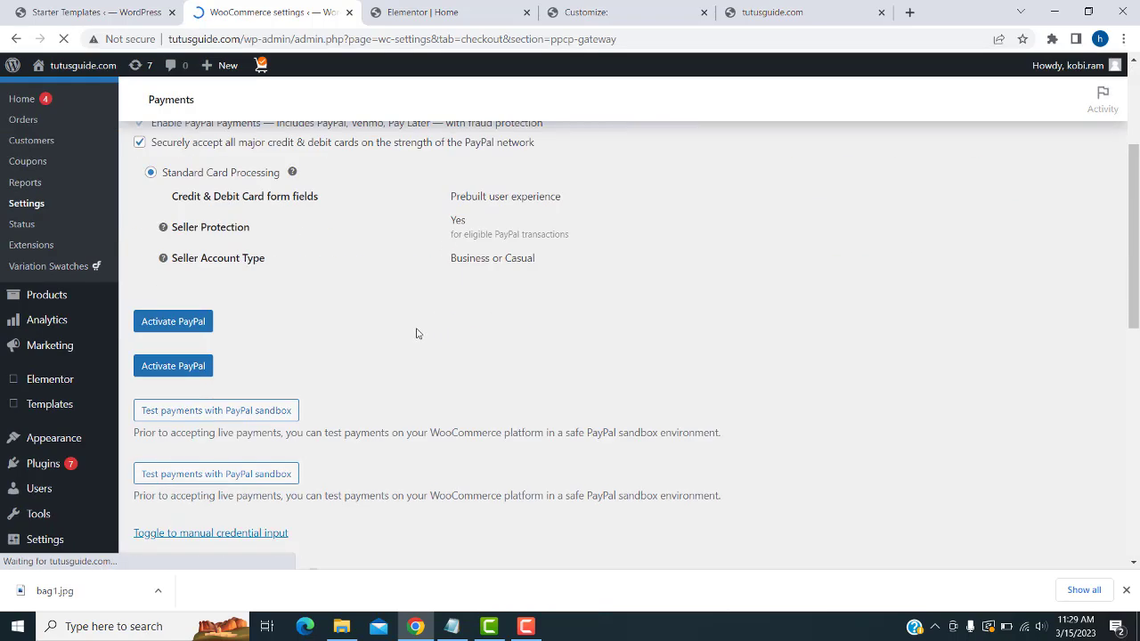
- Look through the PayPal Payments settings, then go back to the Set up payments overview
scroll(410, 334, "down", 5)
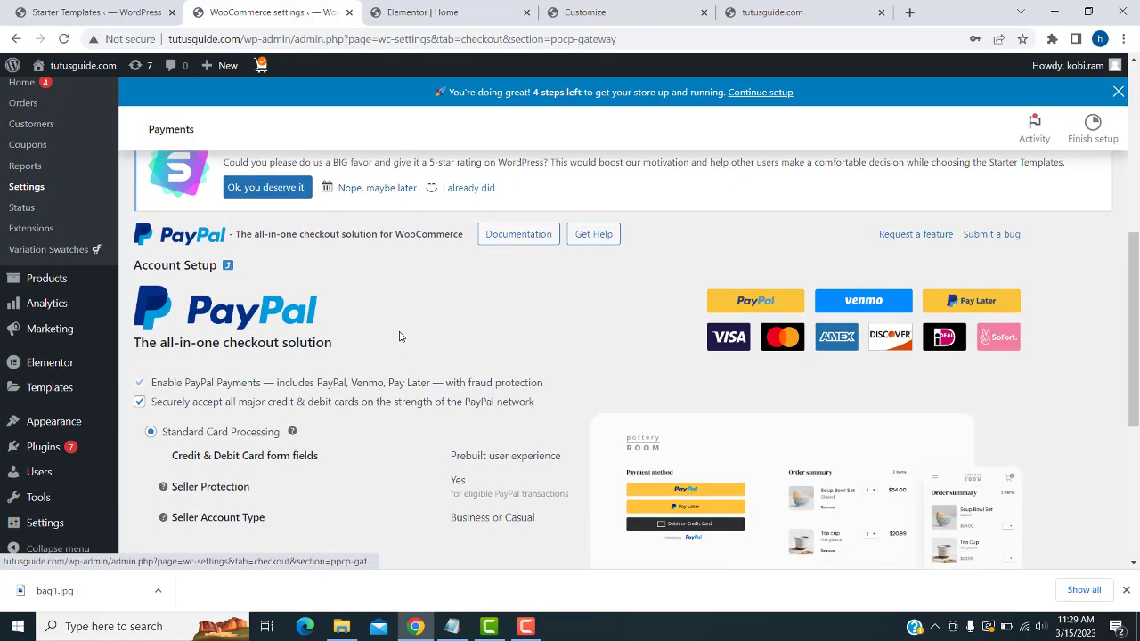
scroll(309, 337, "down", 2)
scroll(191, 338, "down", 2)
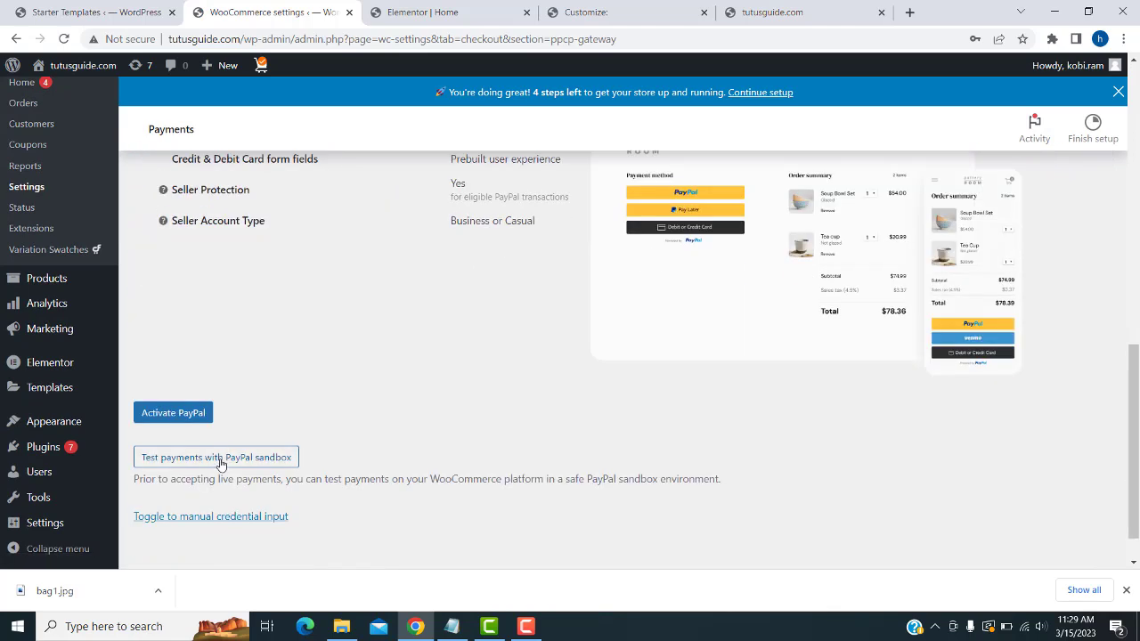
scroll(163, 416, "down", 1)
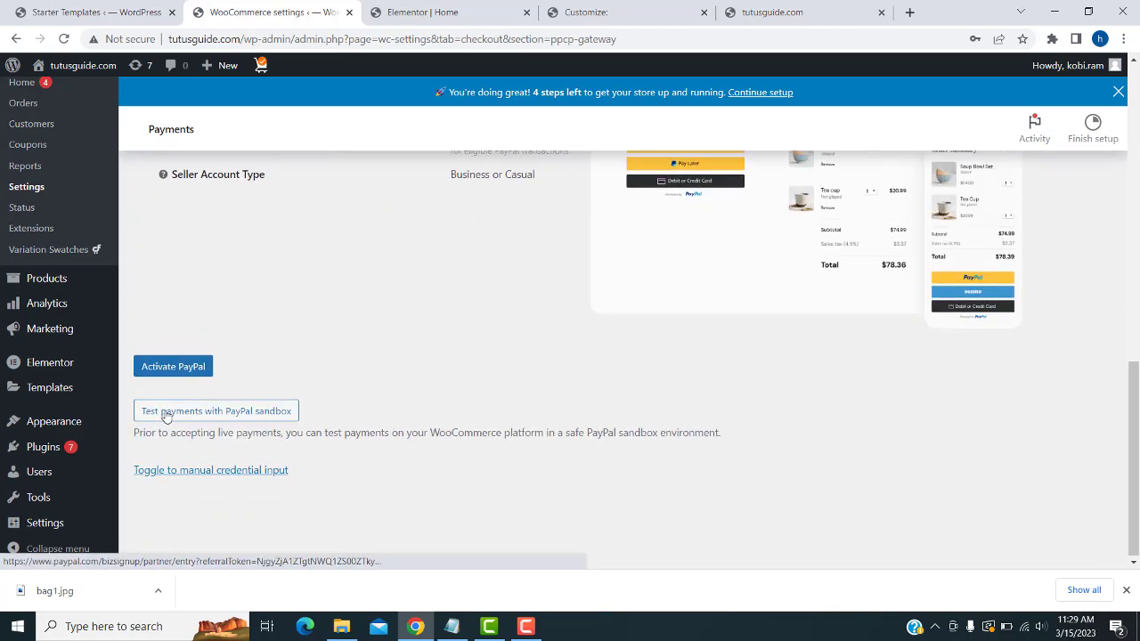
scroll(486, 356, "up", 3)
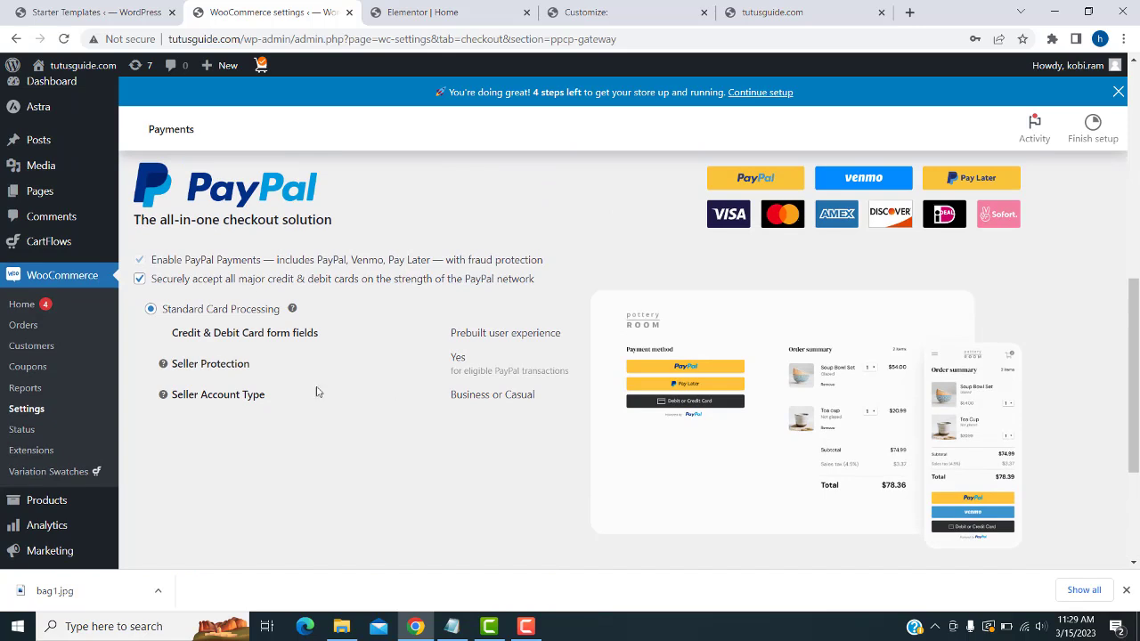
left_click(15, 40)
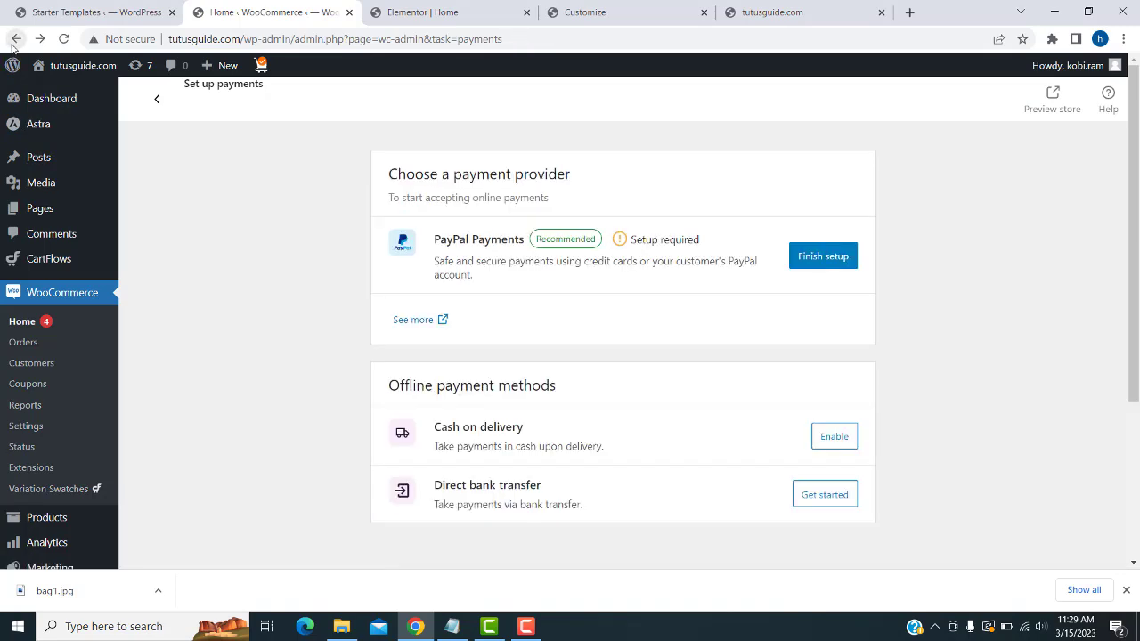
- Enable Cash on delivery in the Offline payment methods list
scroll(745, 348, "down", 3)
scroll(736, 341, "up", 3)
scroll(549, 494, "down", 2)
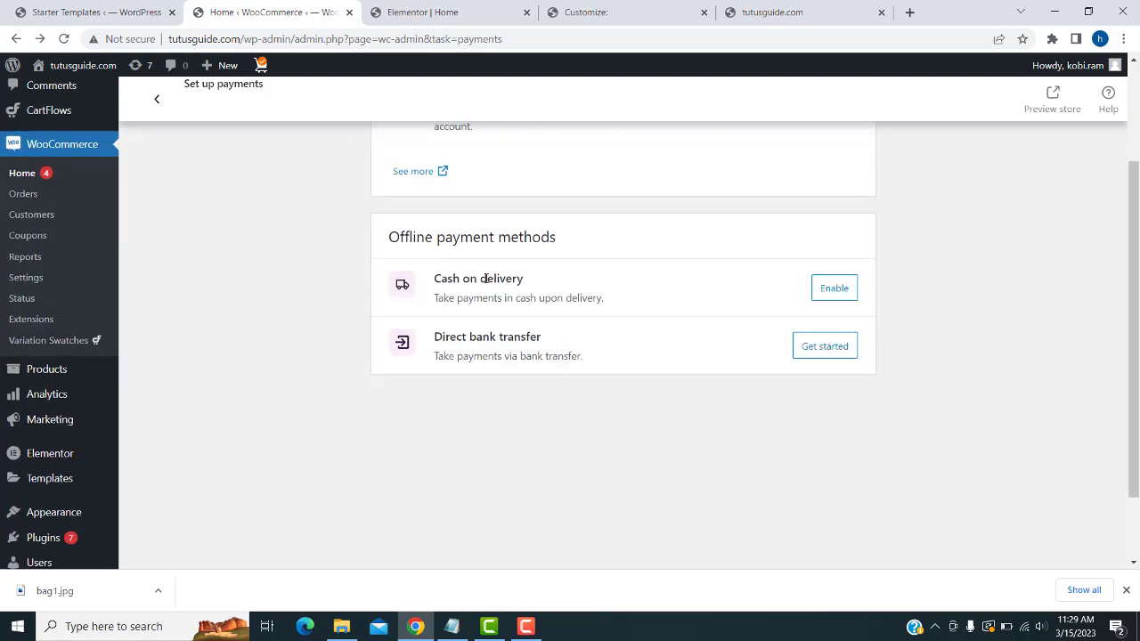
double_click(487, 278)
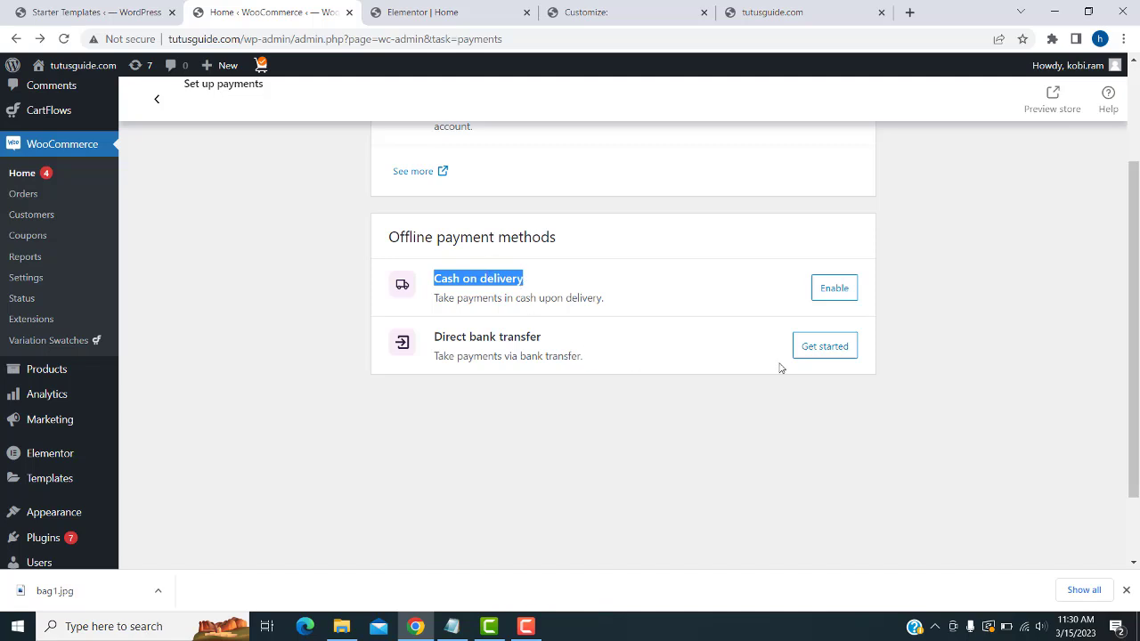
left_click(834, 288)
double_click(481, 279)
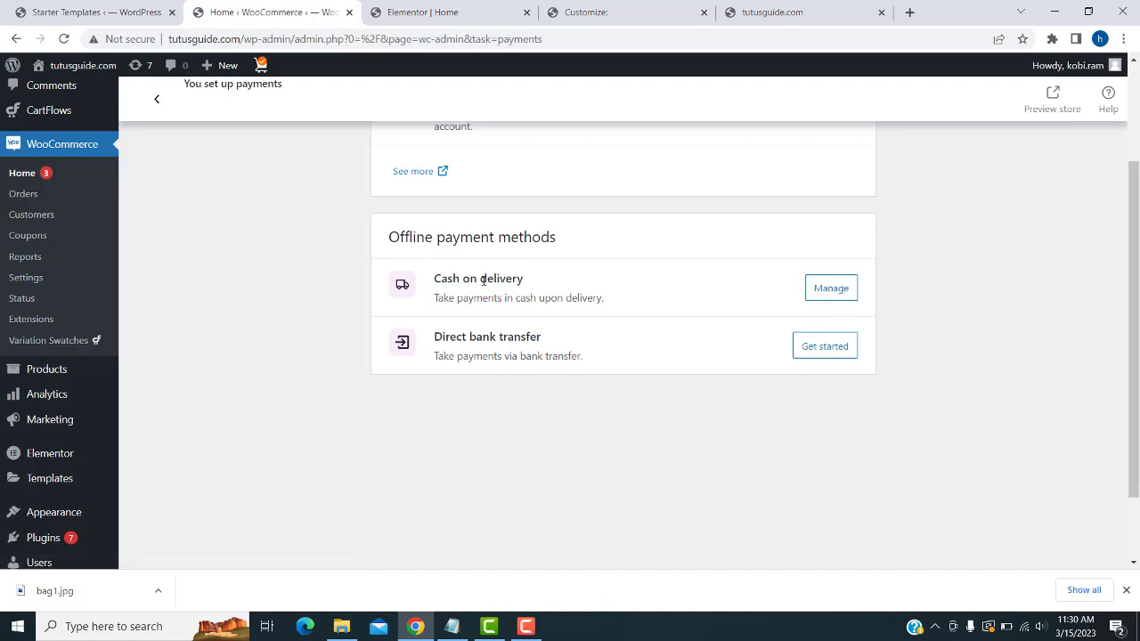
left_click_drag(482, 279, 434, 279)
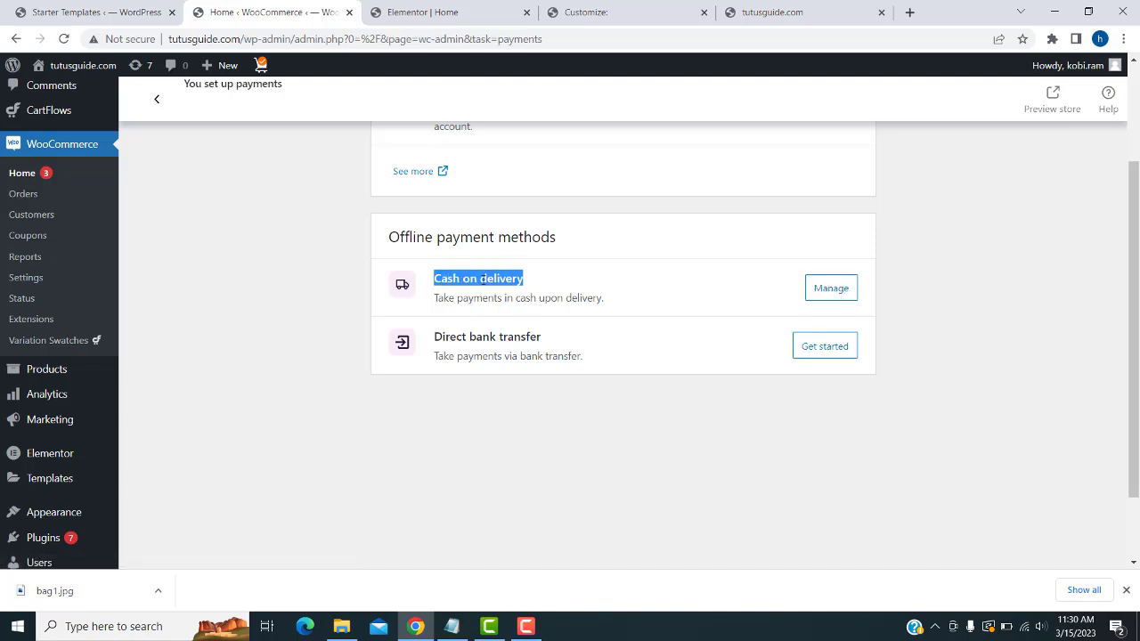
- Start Direct bank transfer setup and enter the account number and account holder's name
left_click(824, 353)
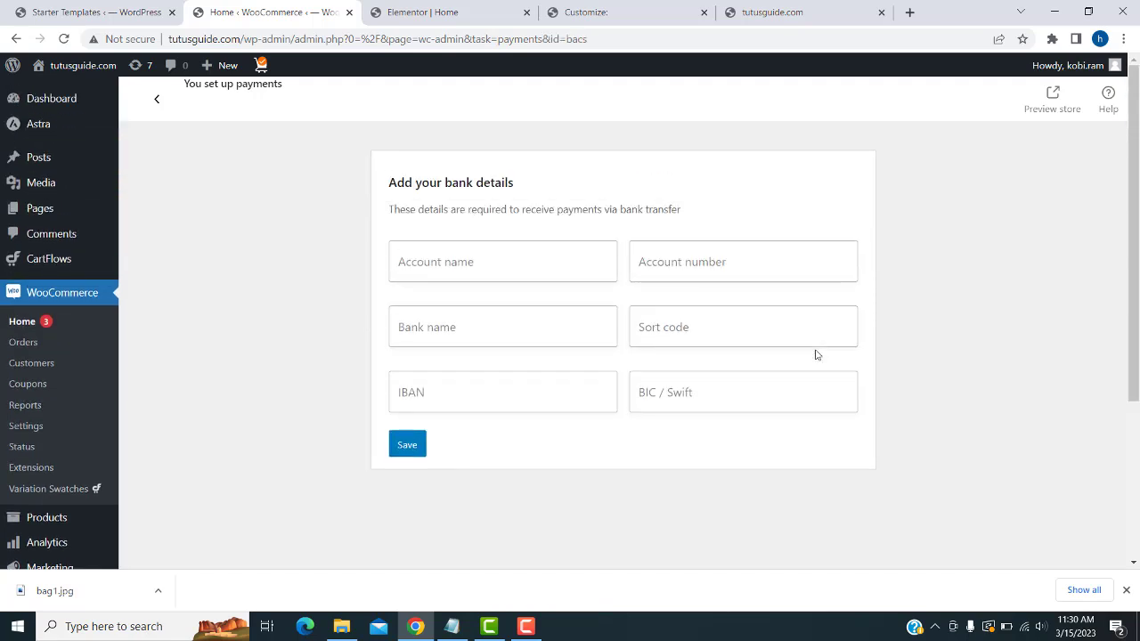
left_click(423, 266)
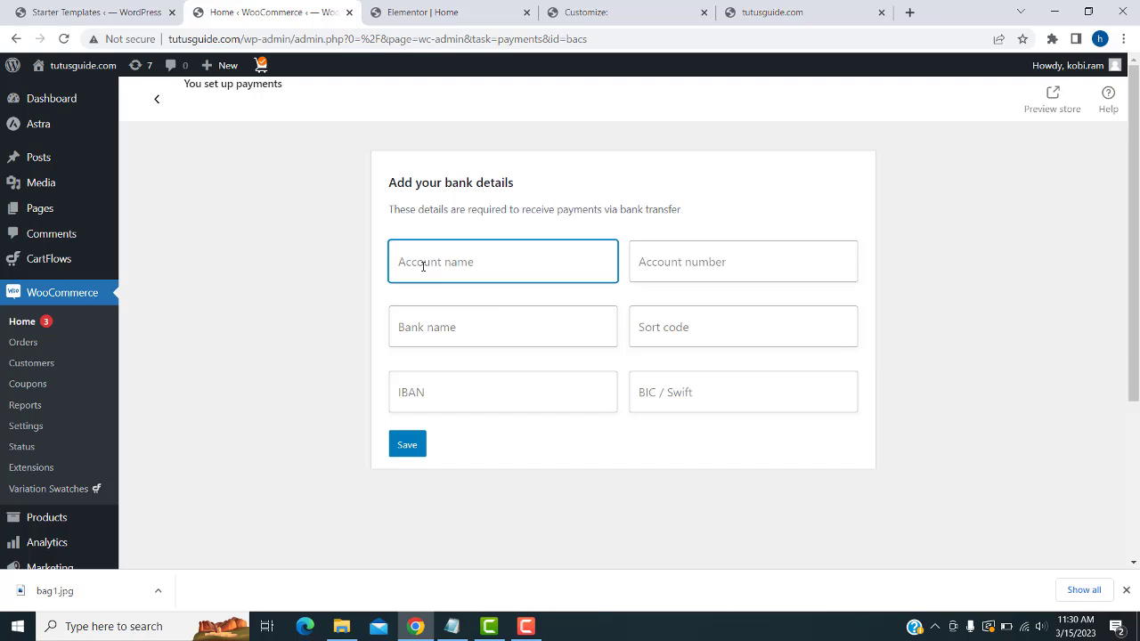
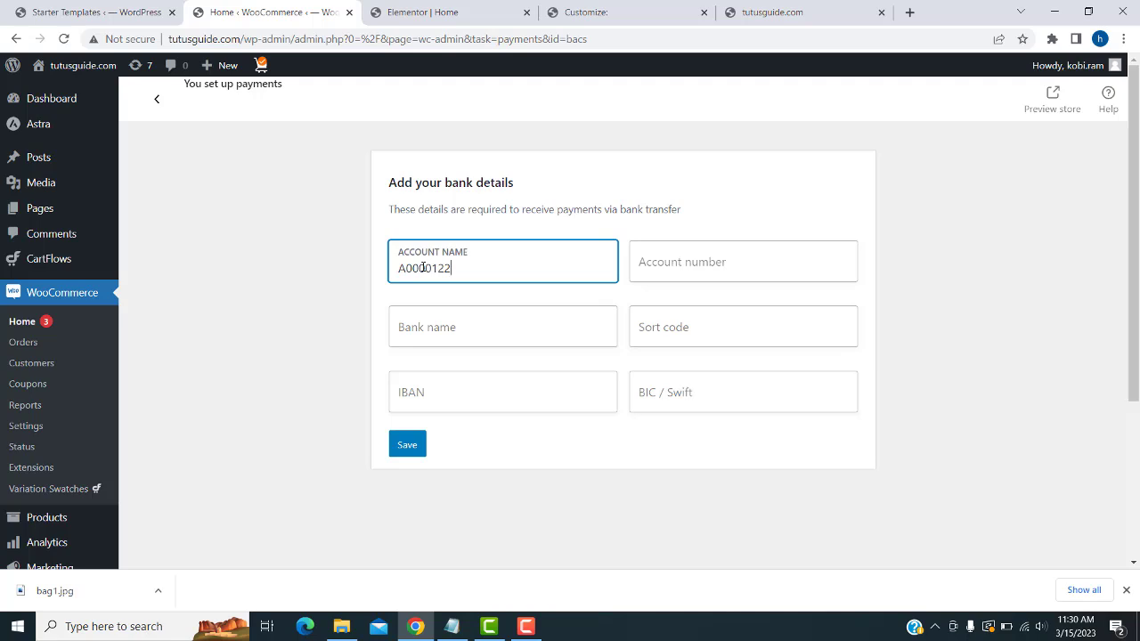
key("ctrl+a")
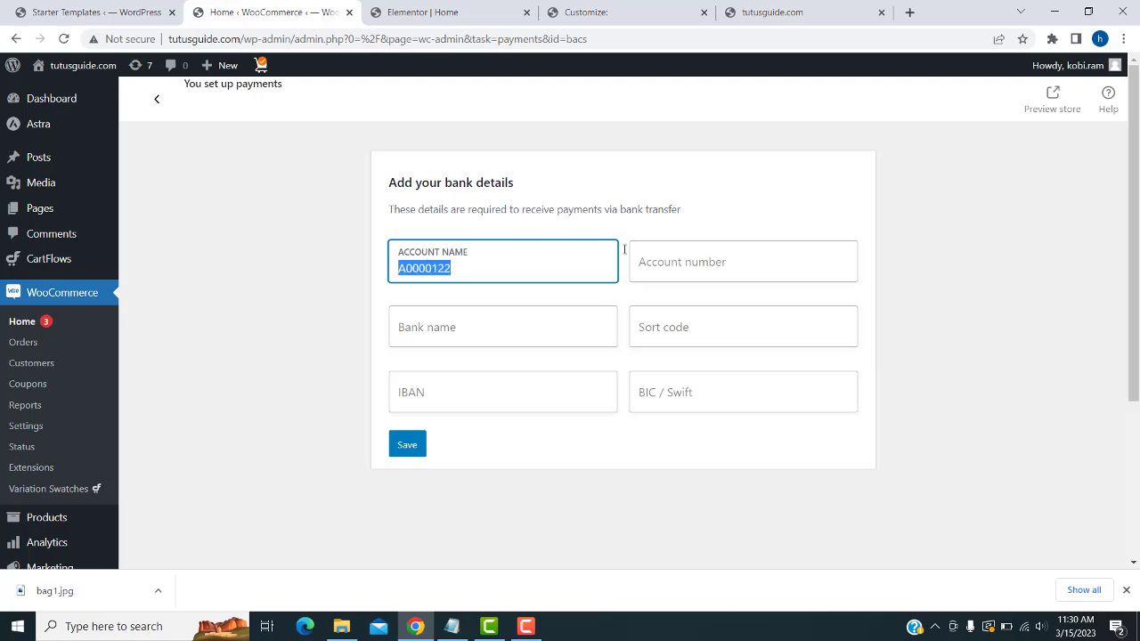
key("ctrl+x")
key("Tab")
key("ctrl+v")
left_click(530, 263)
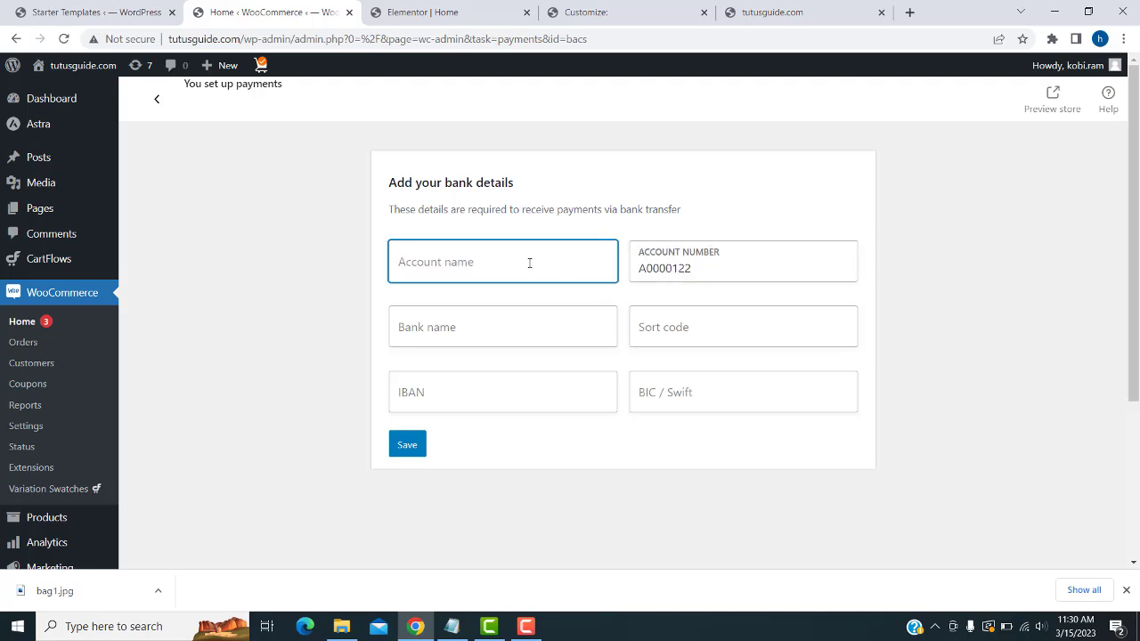
type("Ravi")
- Enter bank name HD, sort code, IBAN and BIC/Swift, save, and view the live storefront
key("Tab")
key("Tab")
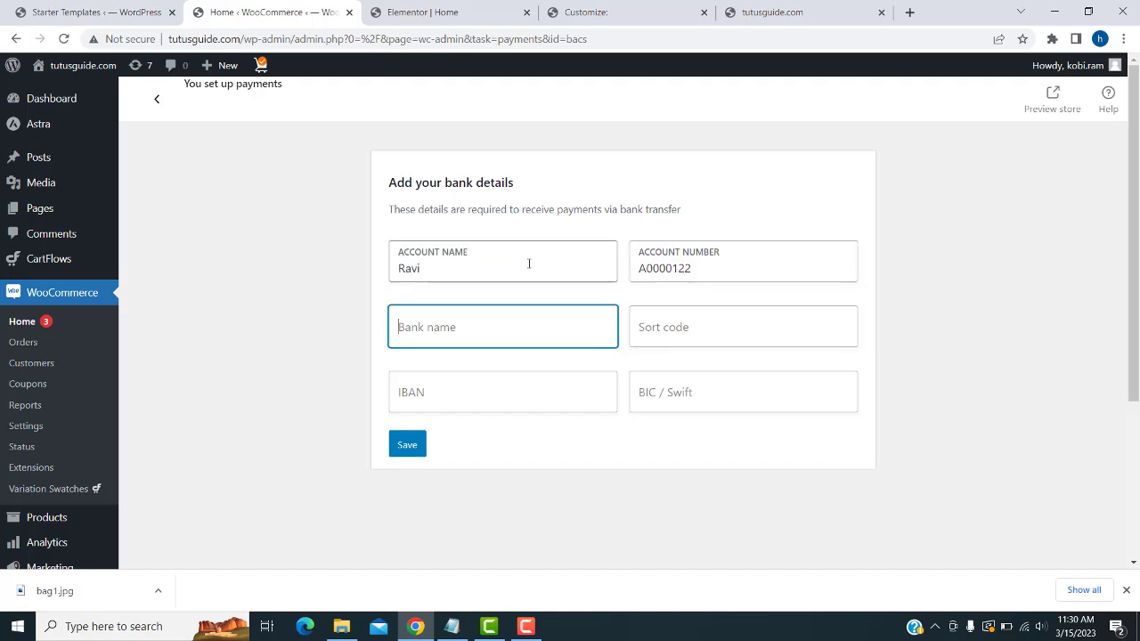
type("HDFC")
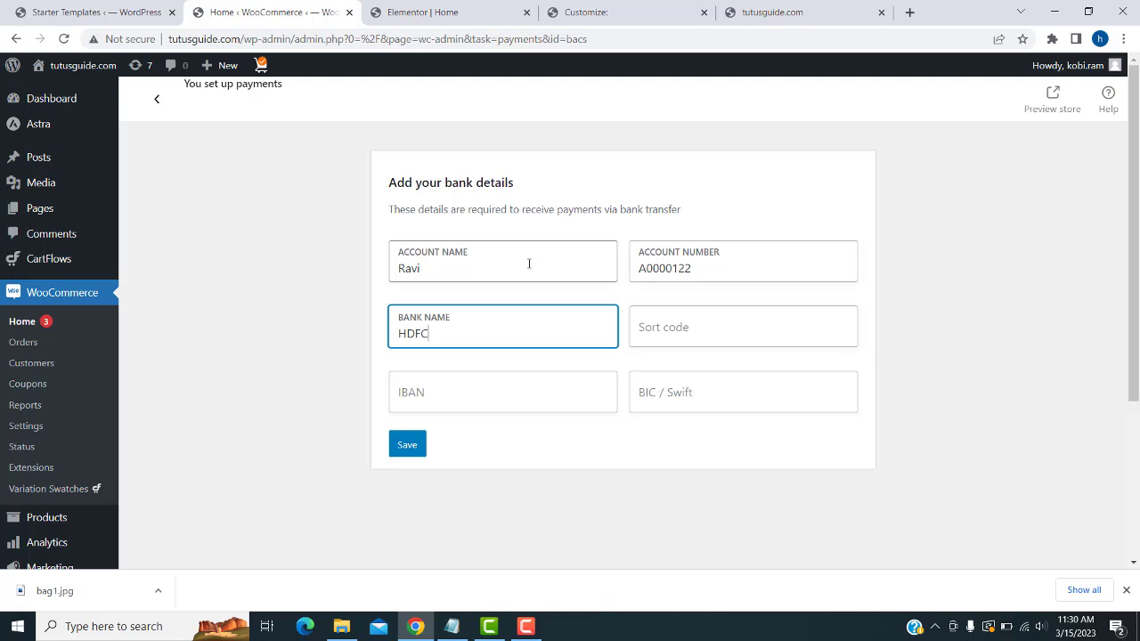
key("Tab")
type("3838")
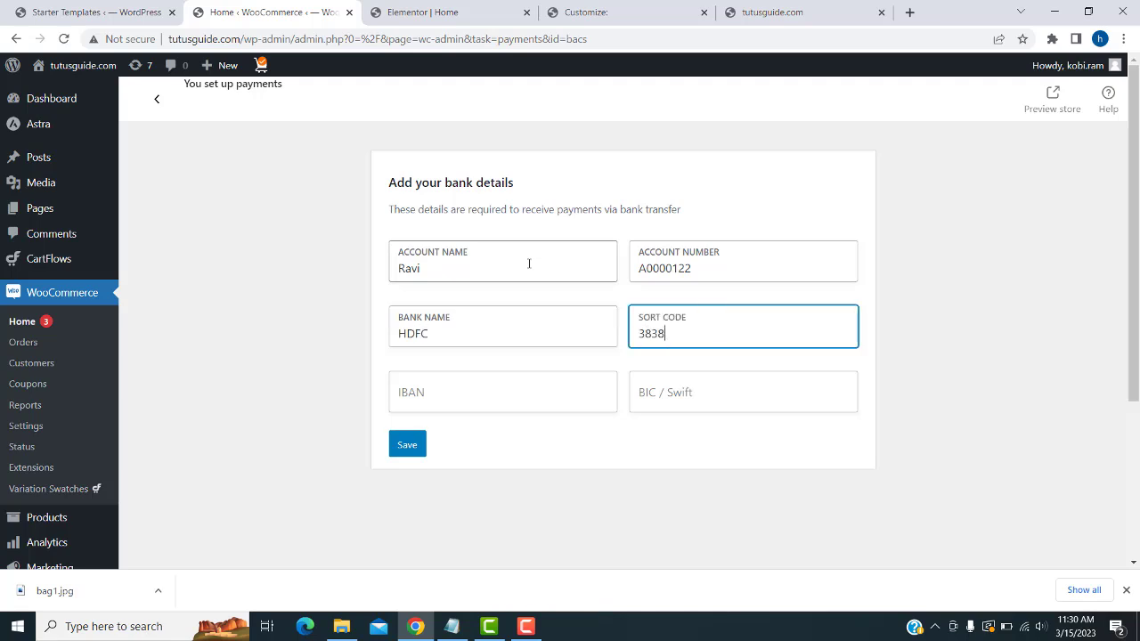
key("Tab")
type("324")
left_click(697, 384)
type("34242")
left_click(409, 452)
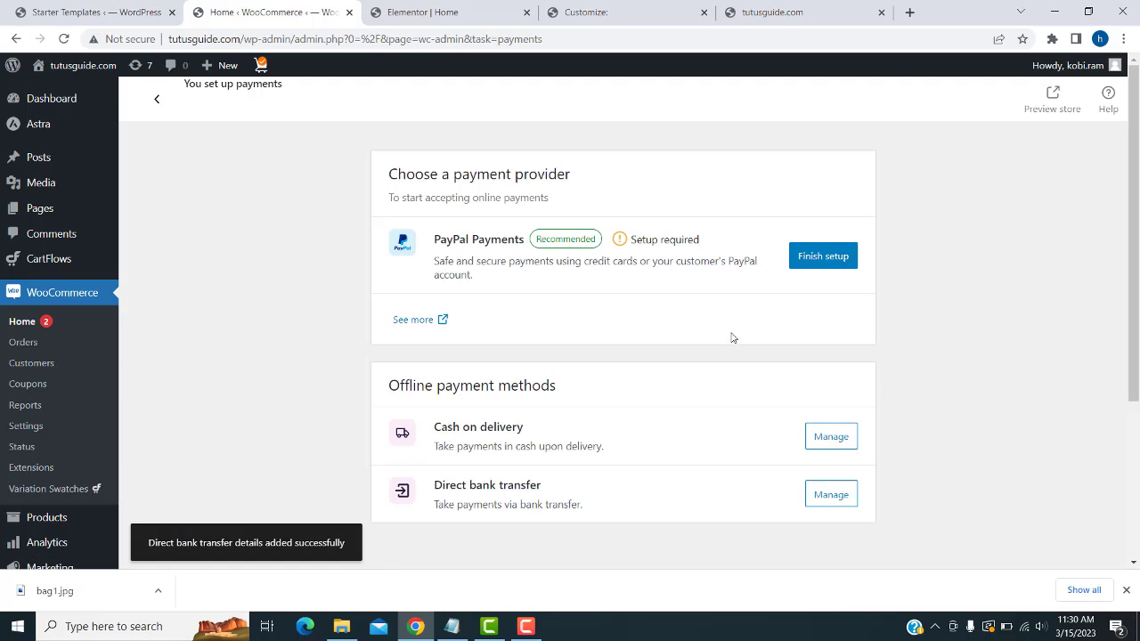
scroll(793, 457, "down", 1)
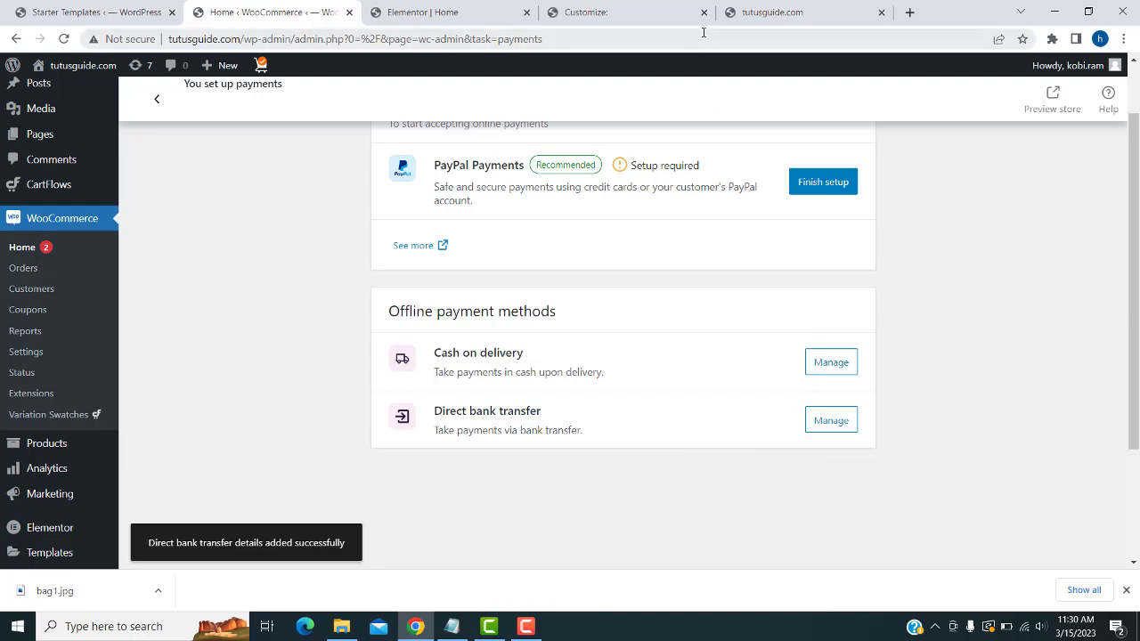
left_click(781, 13)
- Put one Hand Sanitizer in the cart and proceed from the cart to checkout
scroll(724, 153, "down", 10)
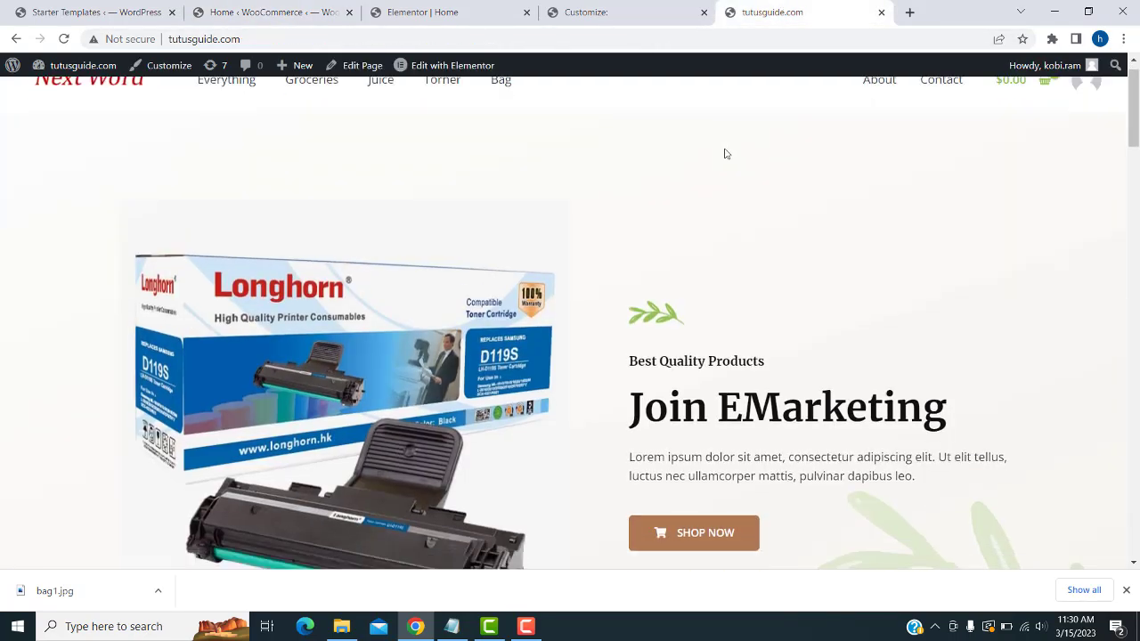
scroll(649, 259, "up", 8)
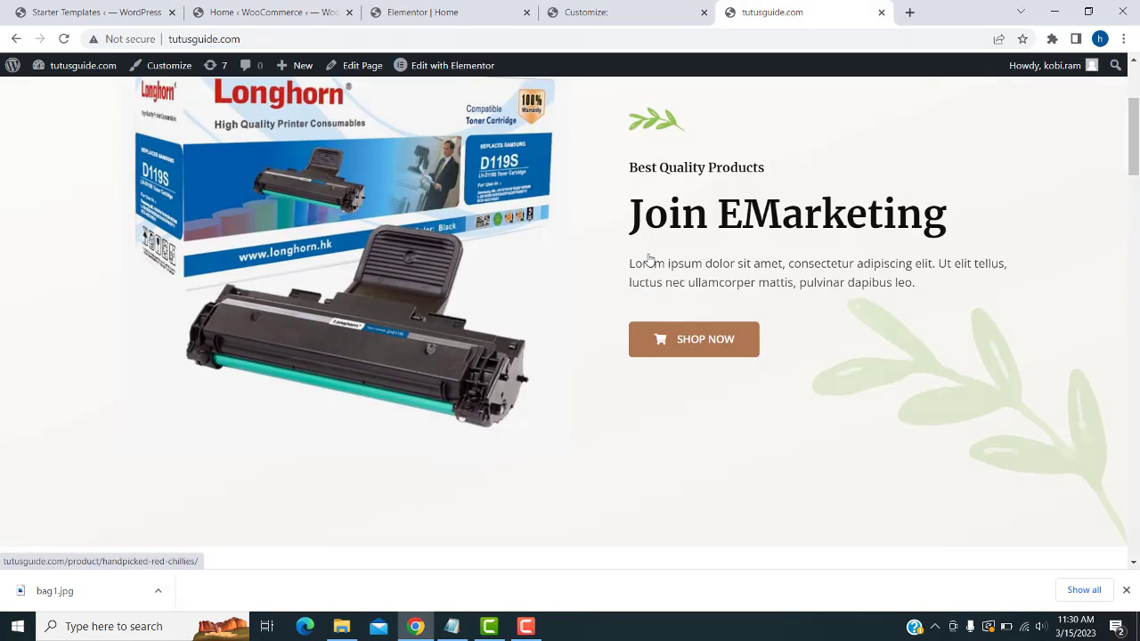
scroll(648, 260, "down", 6)
scroll(649, 259, "down", 4)
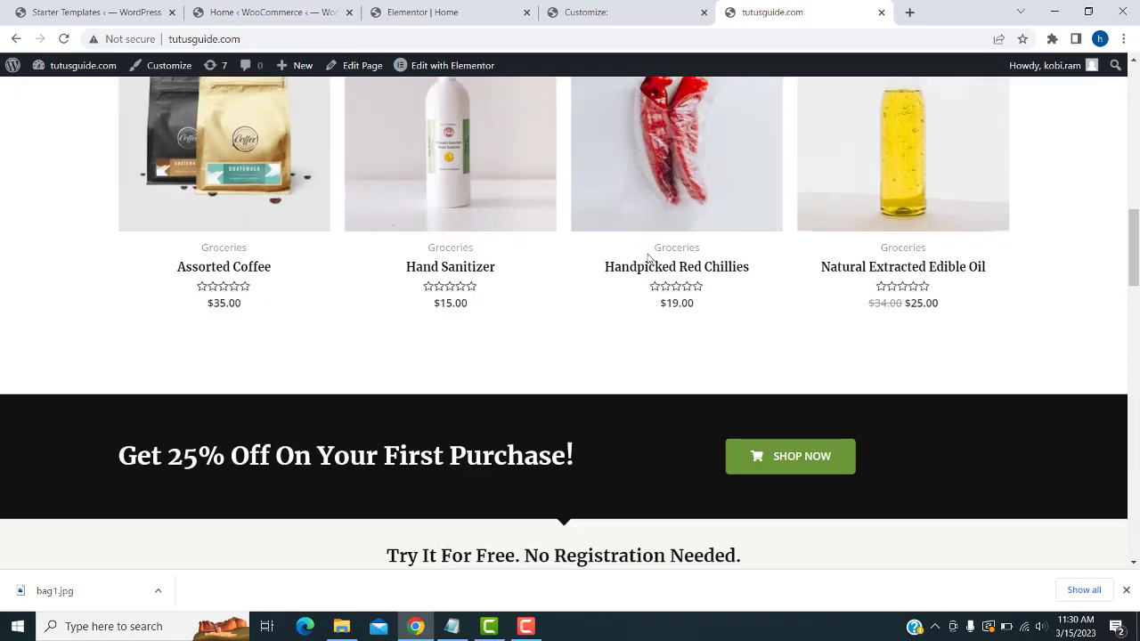
scroll(511, 280, "up", 1)
left_click(437, 222)
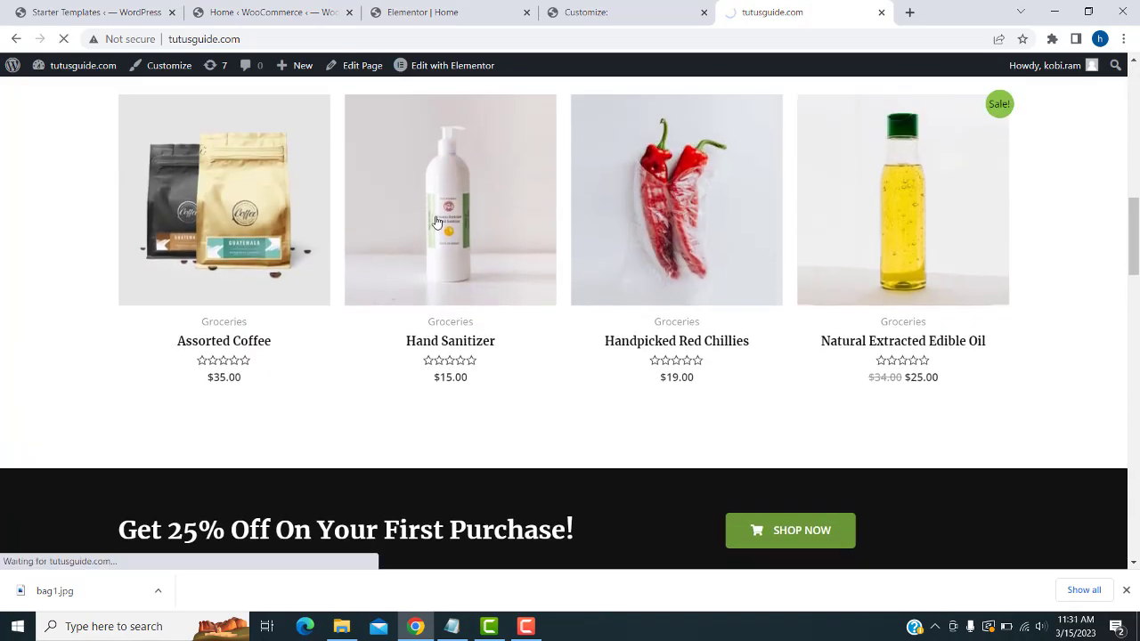
scroll(606, 250, "down", 1)
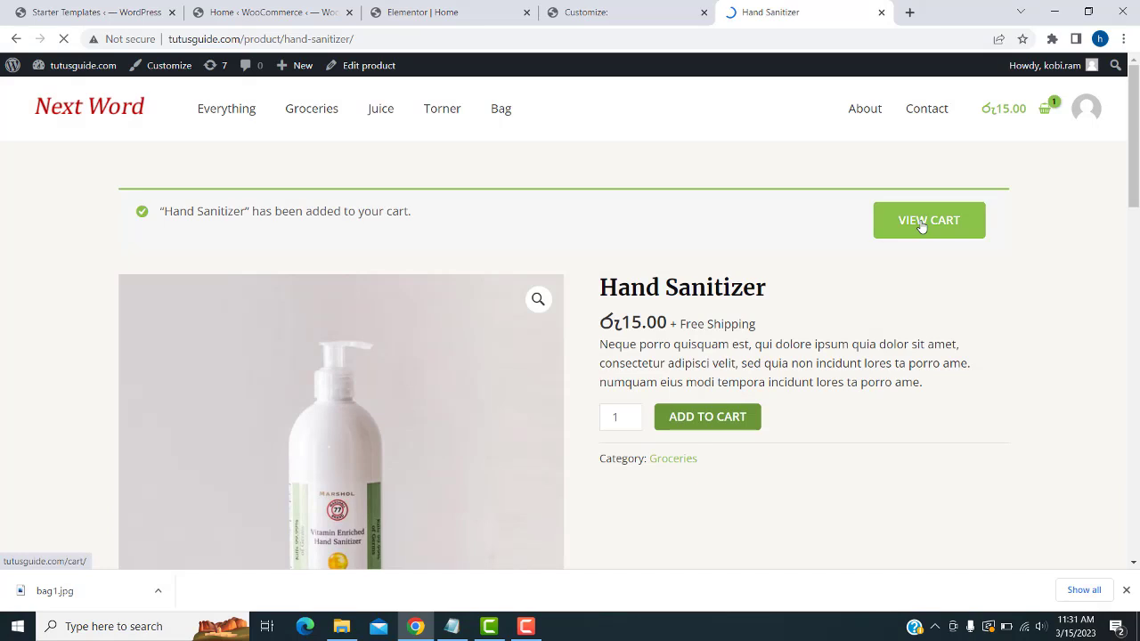
scroll(923, 330, "down", 1)
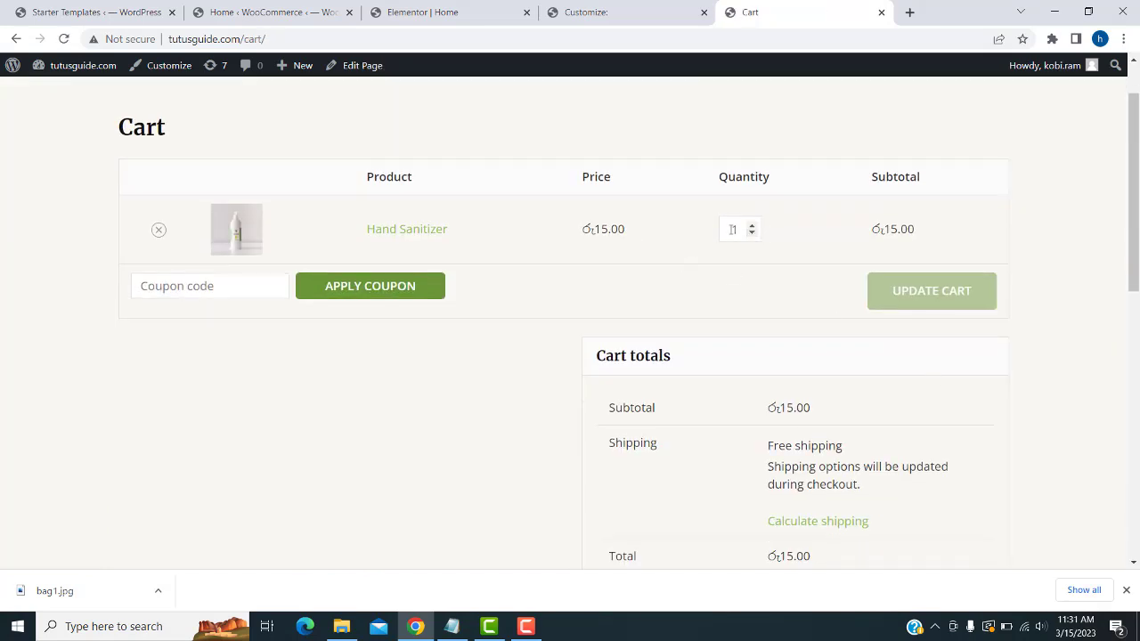
scroll(585, 320, "down", 4)
left_click(795, 333)
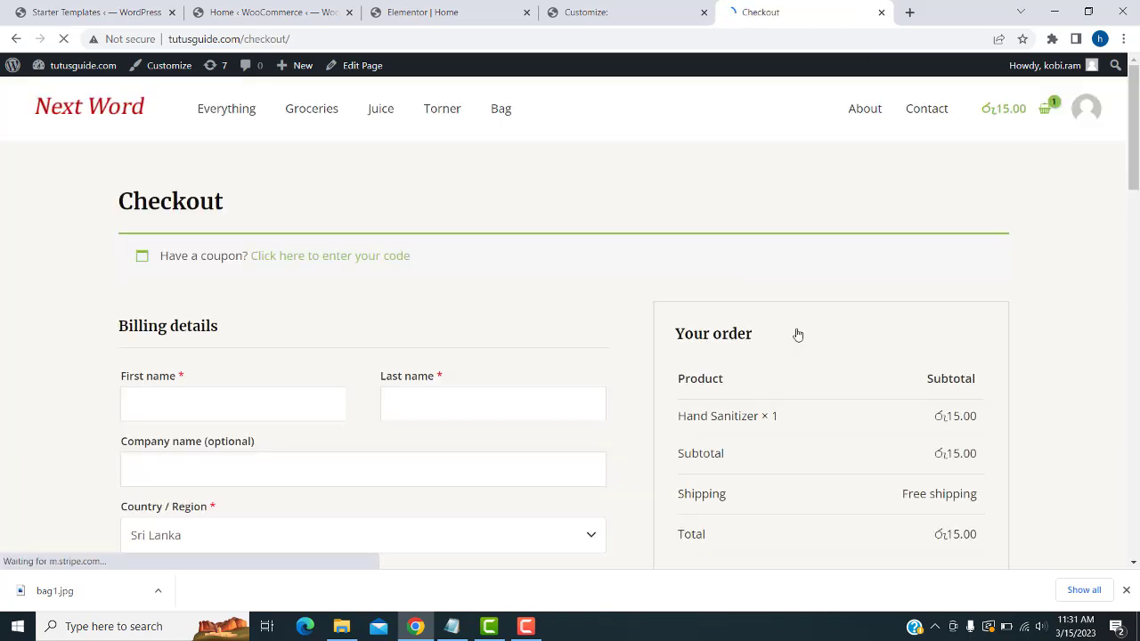
- Fill in the billing first and last name on the checkout form
scroll(796, 333, "down", 7)
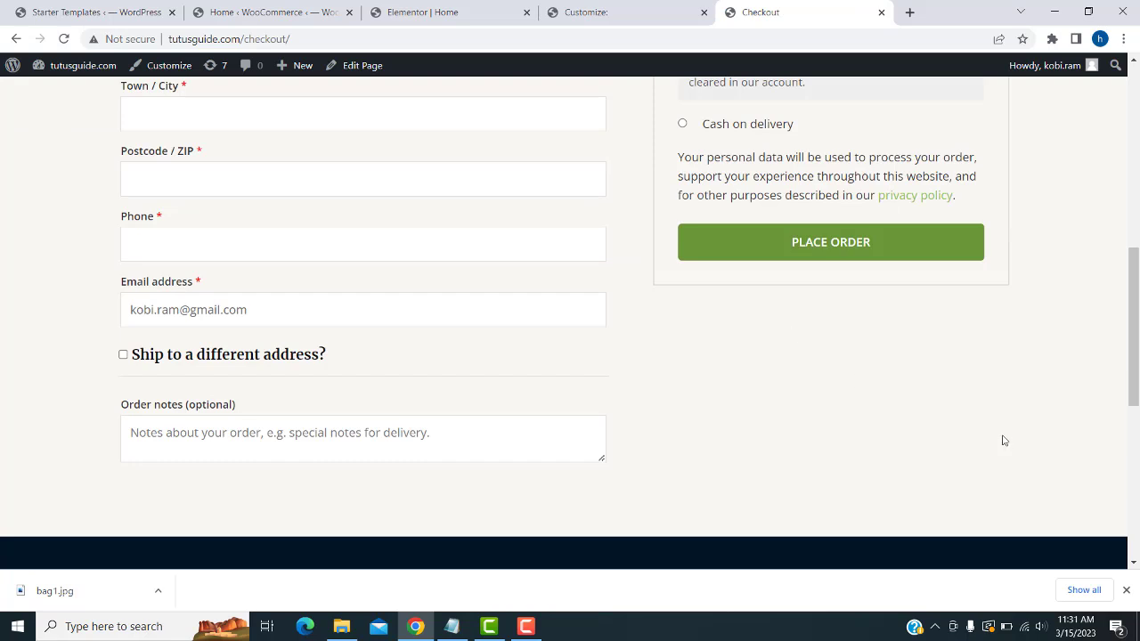
scroll(1005, 440, "up", 2)
scroll(739, 231, "up", 1)
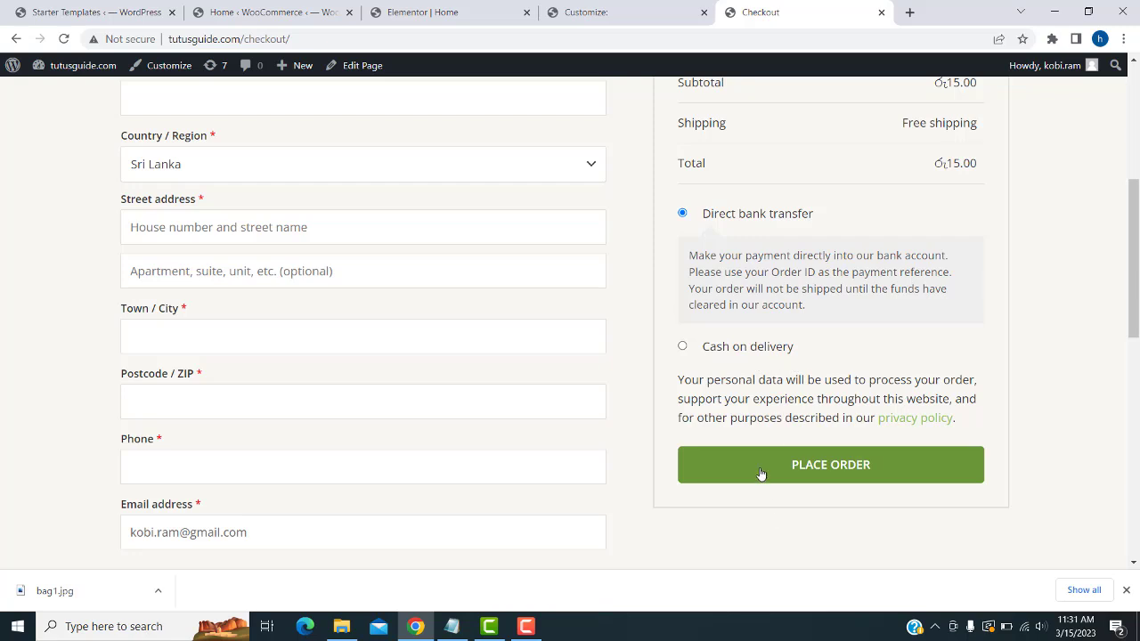
scroll(760, 489, "down", 2)
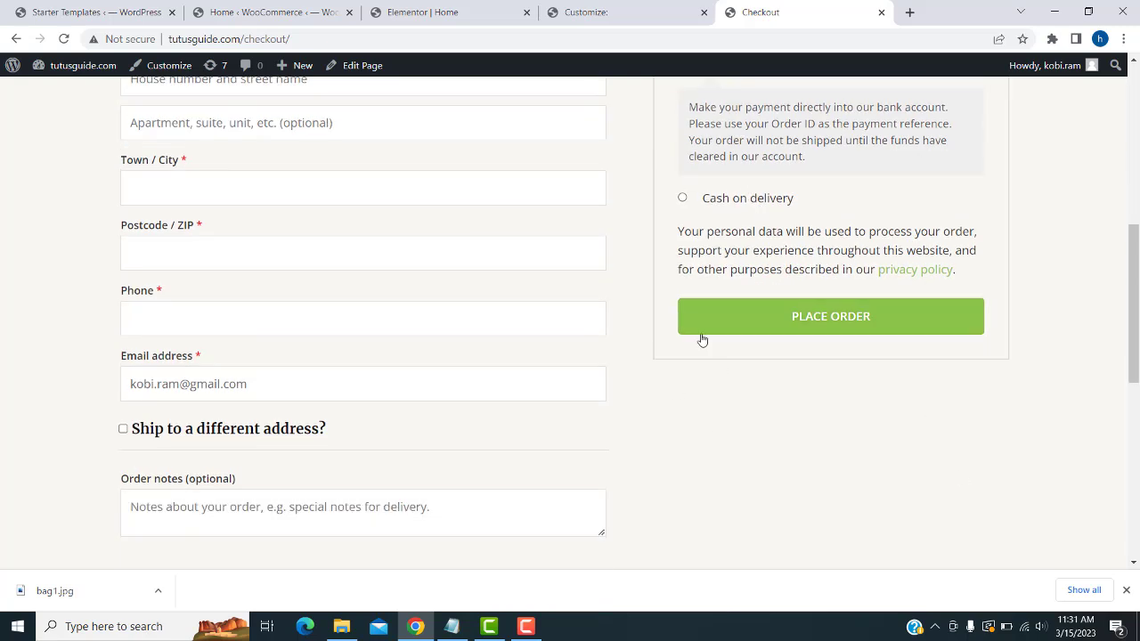
scroll(544, 398, "up", 2)
scroll(269, 320, "up", 2)
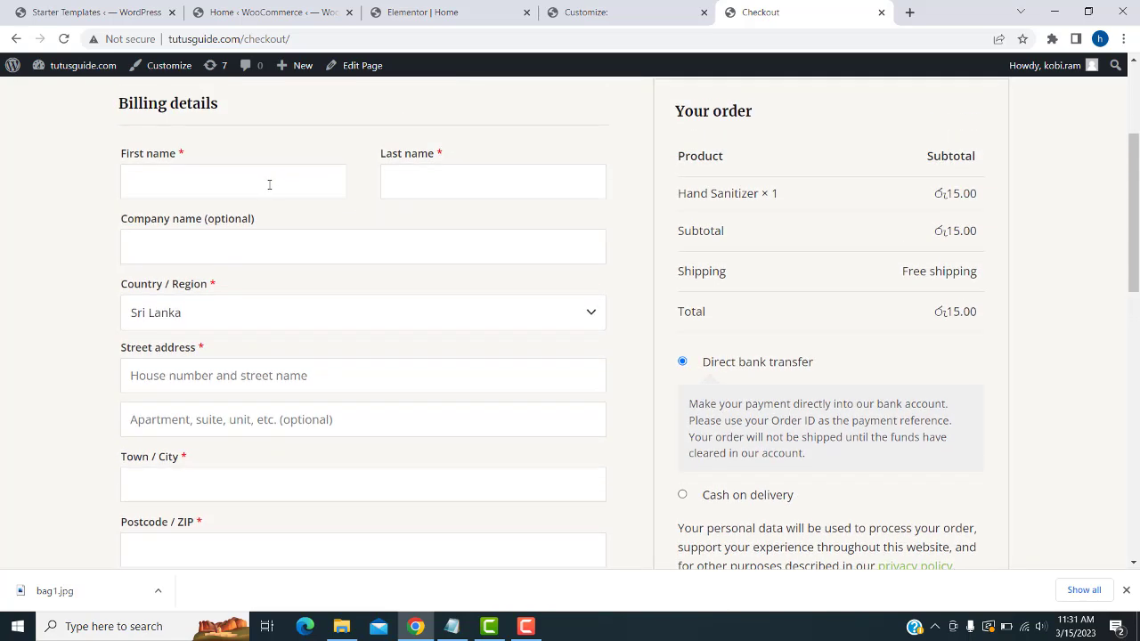
type("bc")
left_click(442, 184)
type("fgg")
left_click(327, 261)
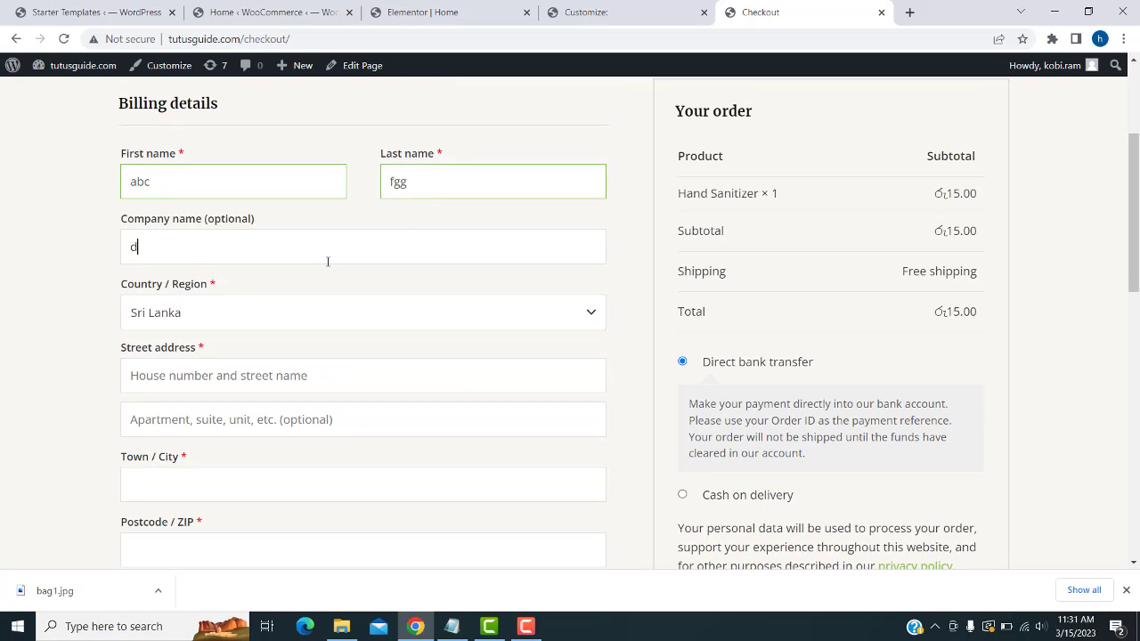
- Enter the street address, second address line, town/city and postcode
scroll(357, 305, "down", 2)
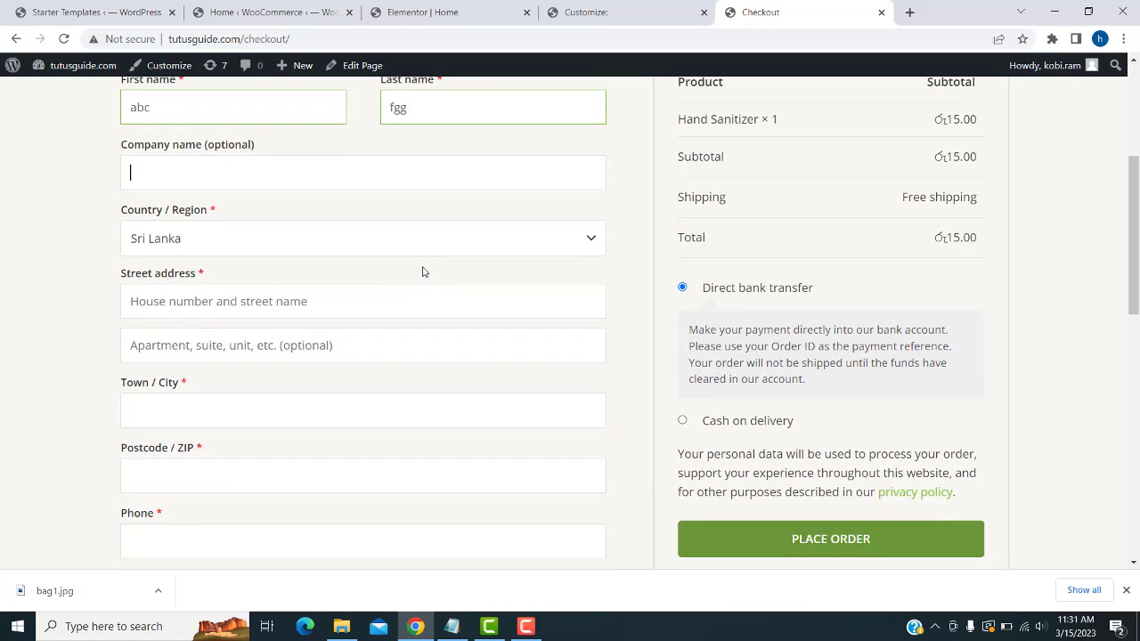
left_click(363, 226)
type("asd")
left_click(305, 272)
type("asdasd")
left_click(299, 334)
type("sada")
left_click(240, 391)
type("2323")
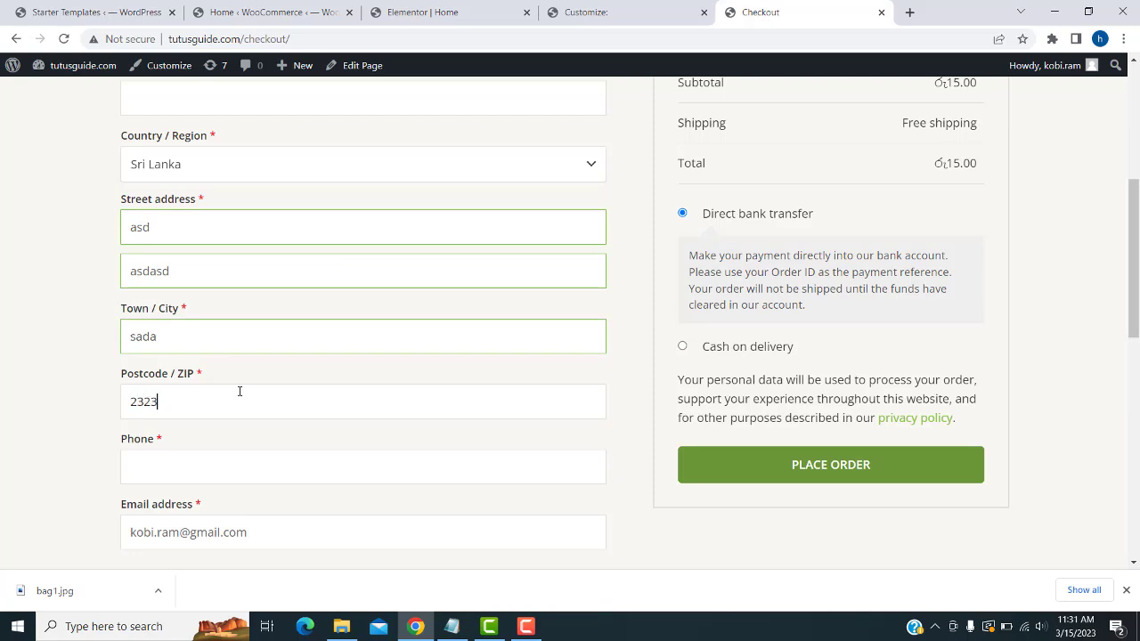
- Add the customer's phone number and the order note 'dsfs'
scroll(239, 392, "down", 3)
left_click(211, 248)
type("2323232")
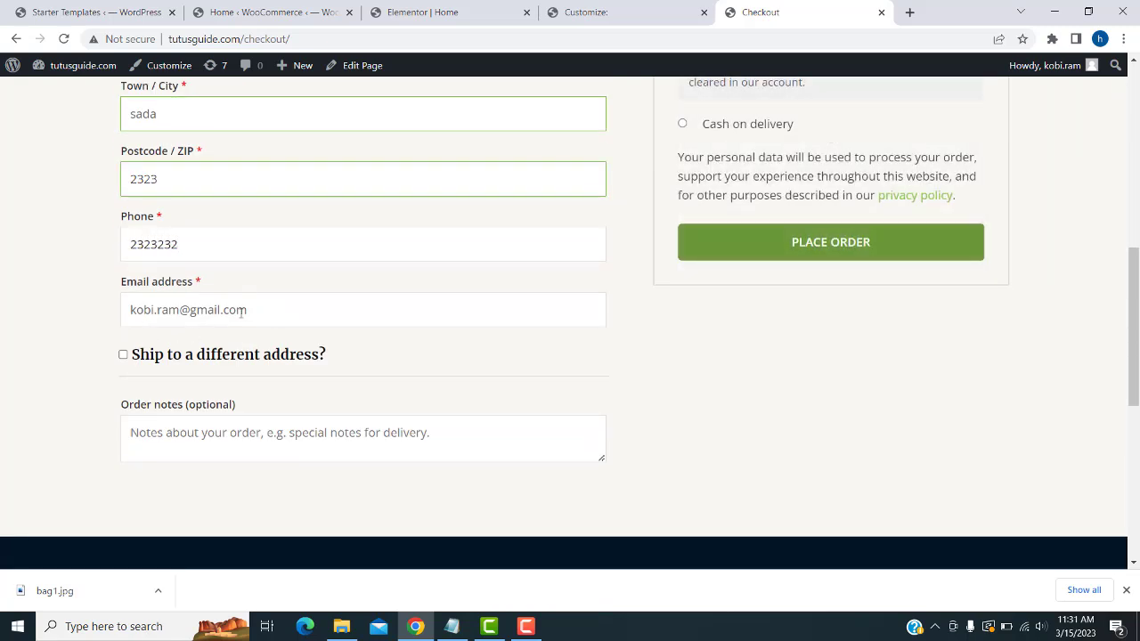
left_click_drag(242, 312, 3, 267)
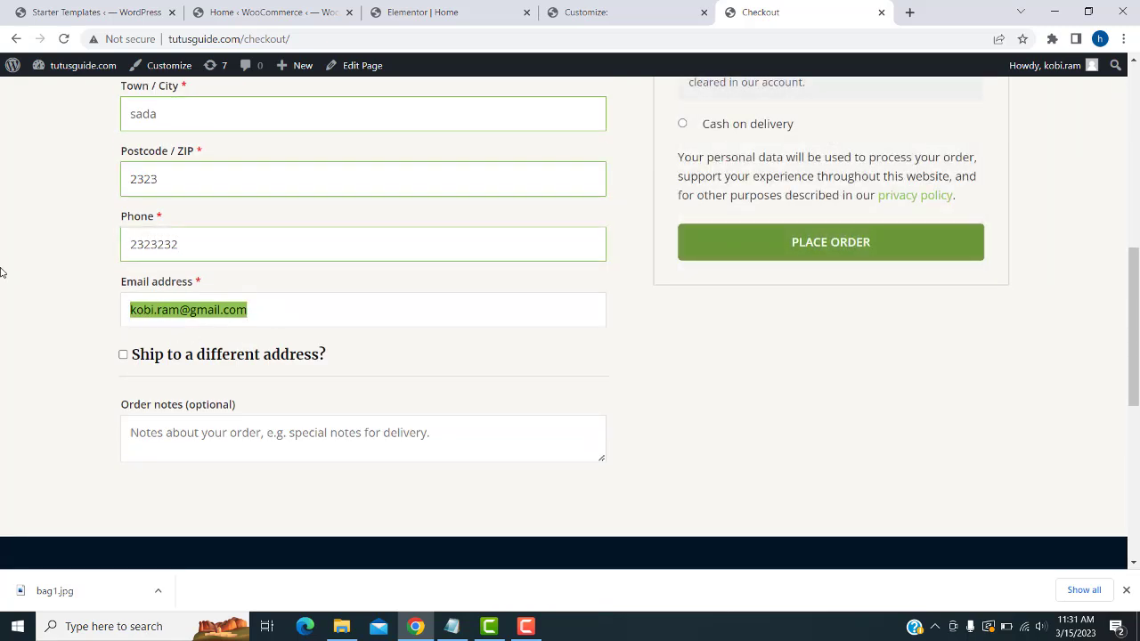
scroll(223, 343, "down", 2)
left_click(218, 309)
type("dsfs")
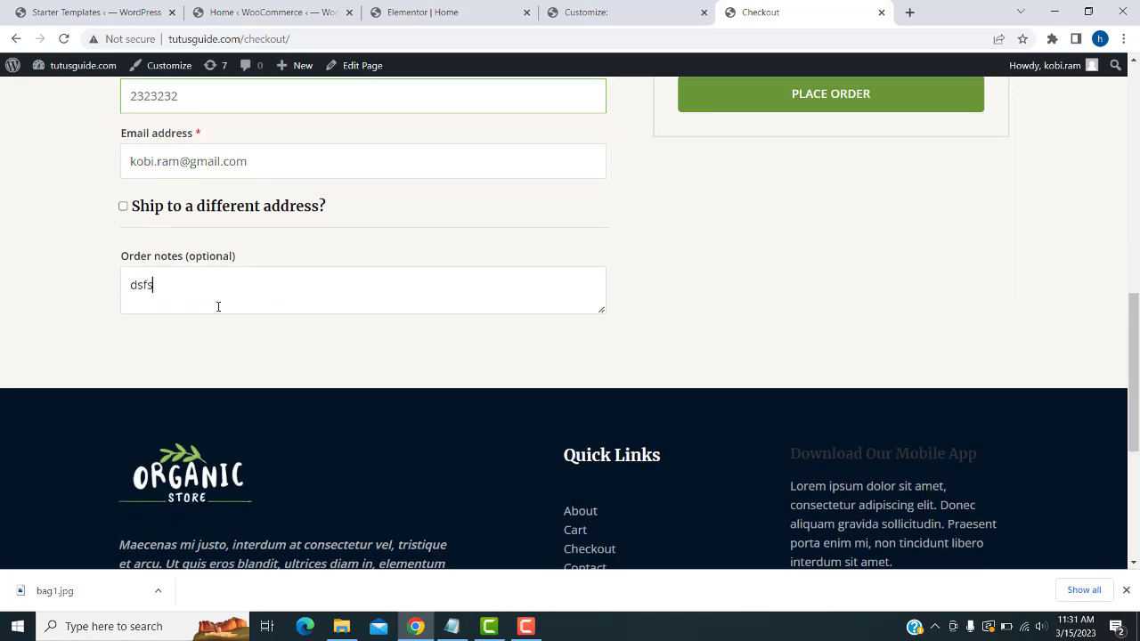
- Place the test order and decline saving the address in the browser
scroll(674, 329, "up", 2)
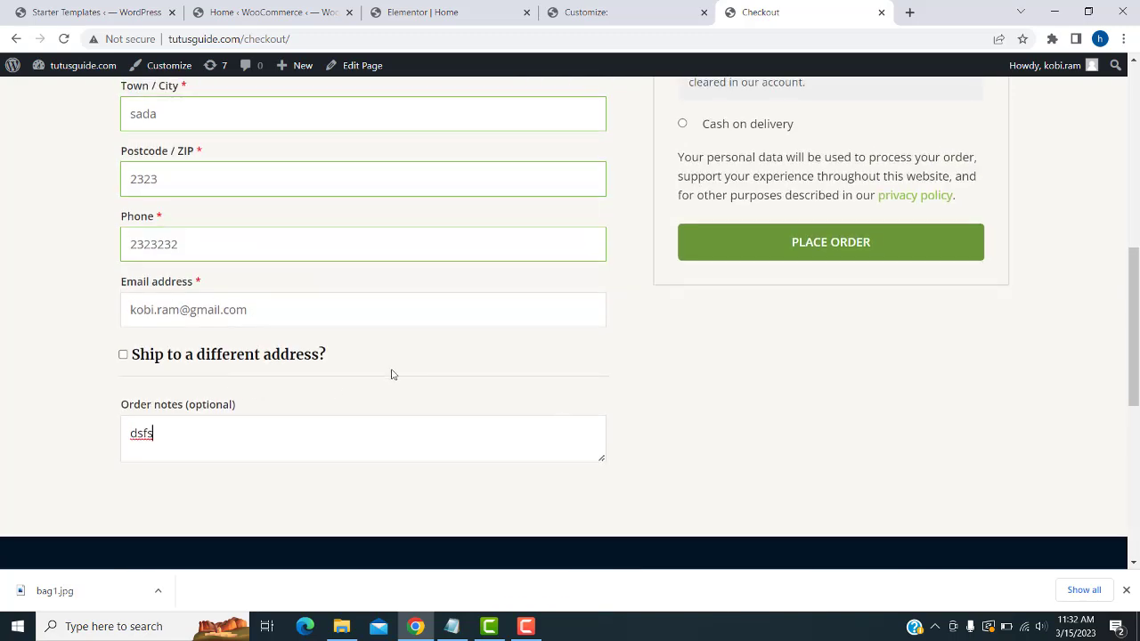
left_click(821, 253)
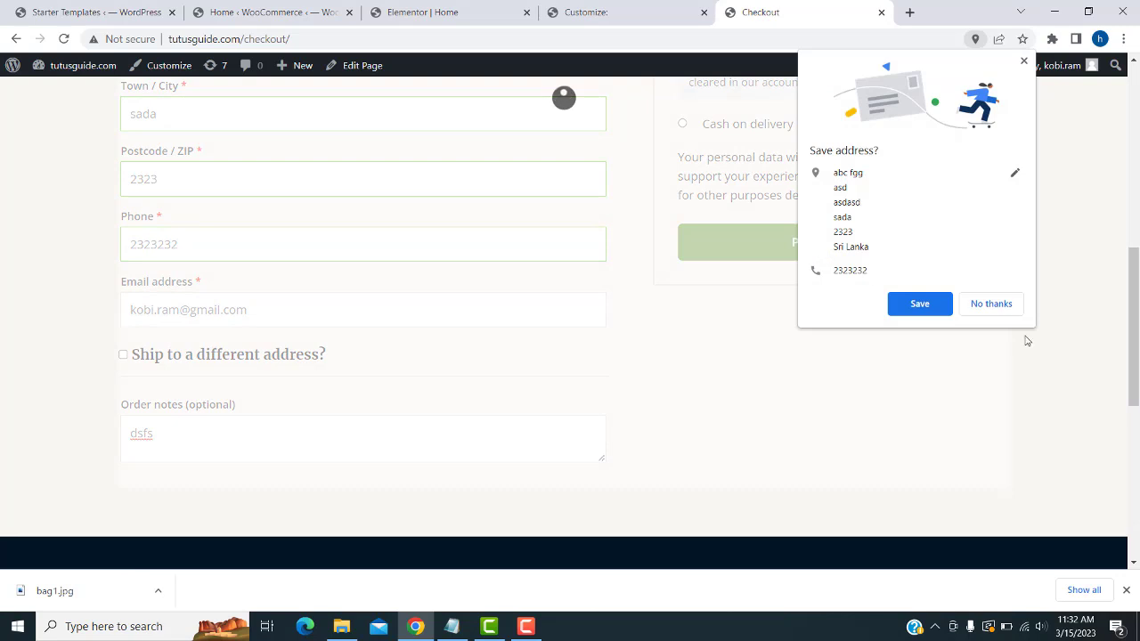
left_click(990, 304)
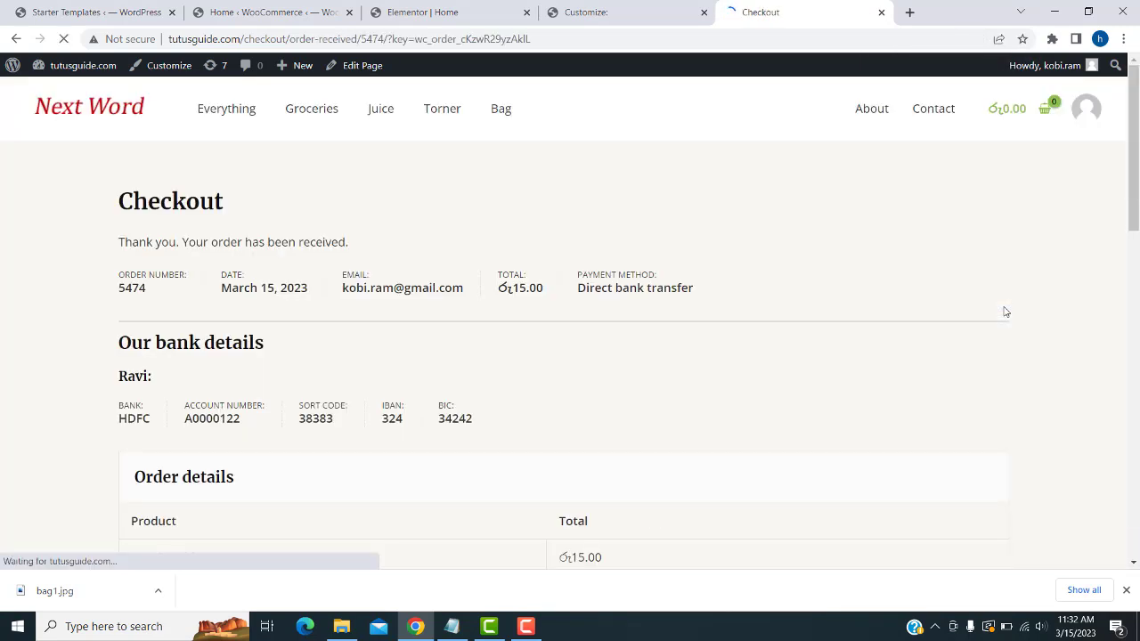
- Review the bank-transfer order confirmation, select the BIC value, and return to the WooCommerce admin
scroll(567, 339, "down", 1)
scroll(566, 339, "down", 3)
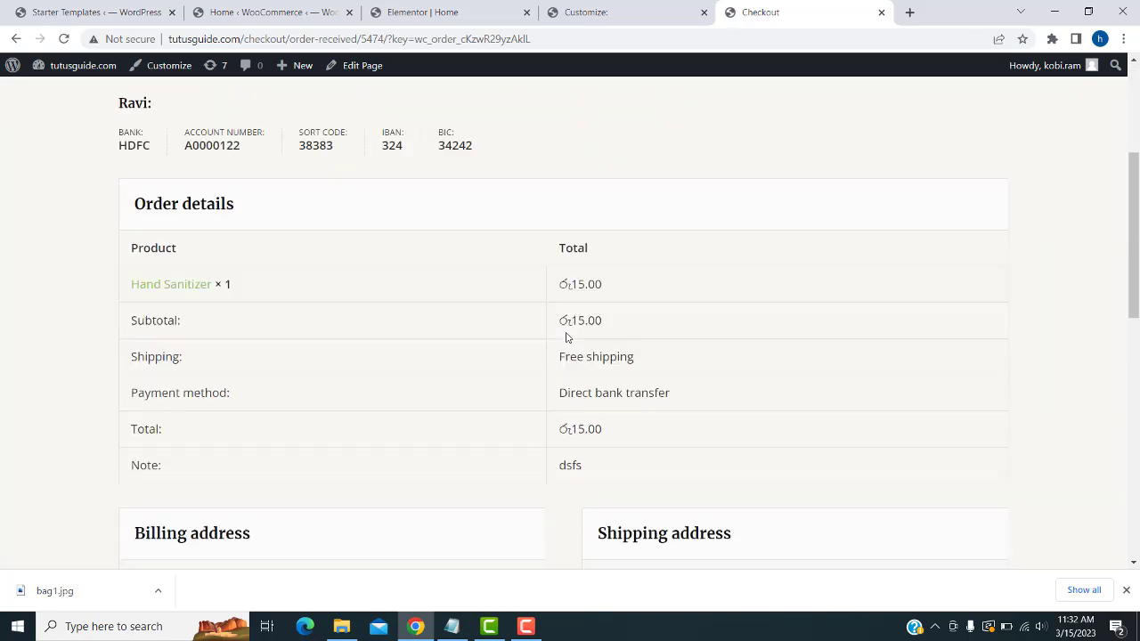
scroll(435, 480, "down", 3)
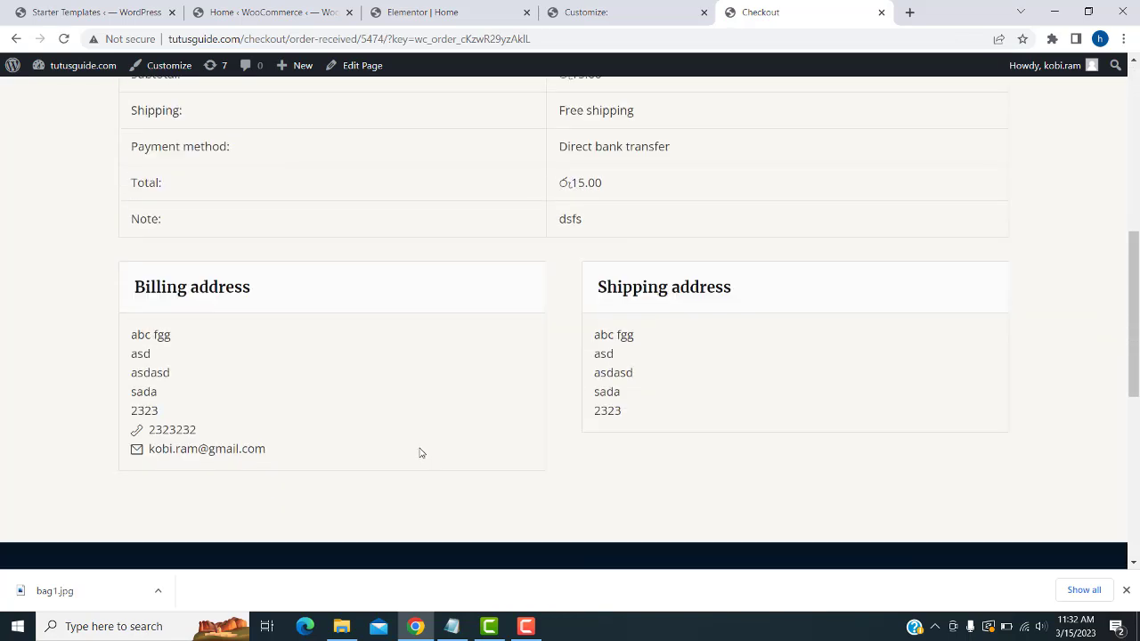
scroll(419, 451, "up", 7)
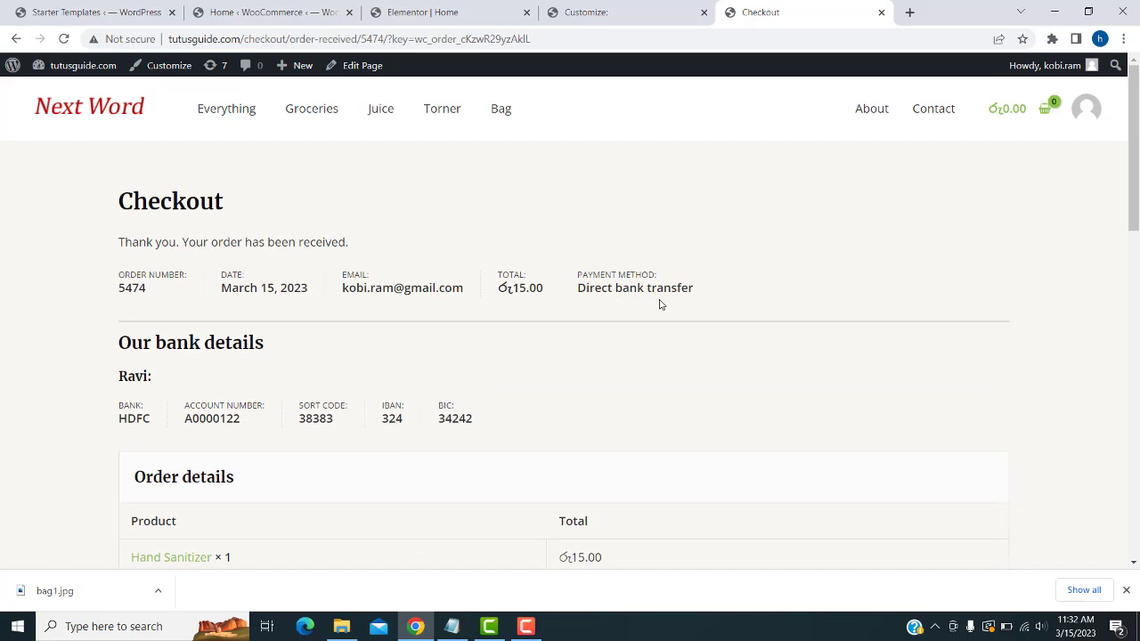
scroll(669, 290, "down", 2)
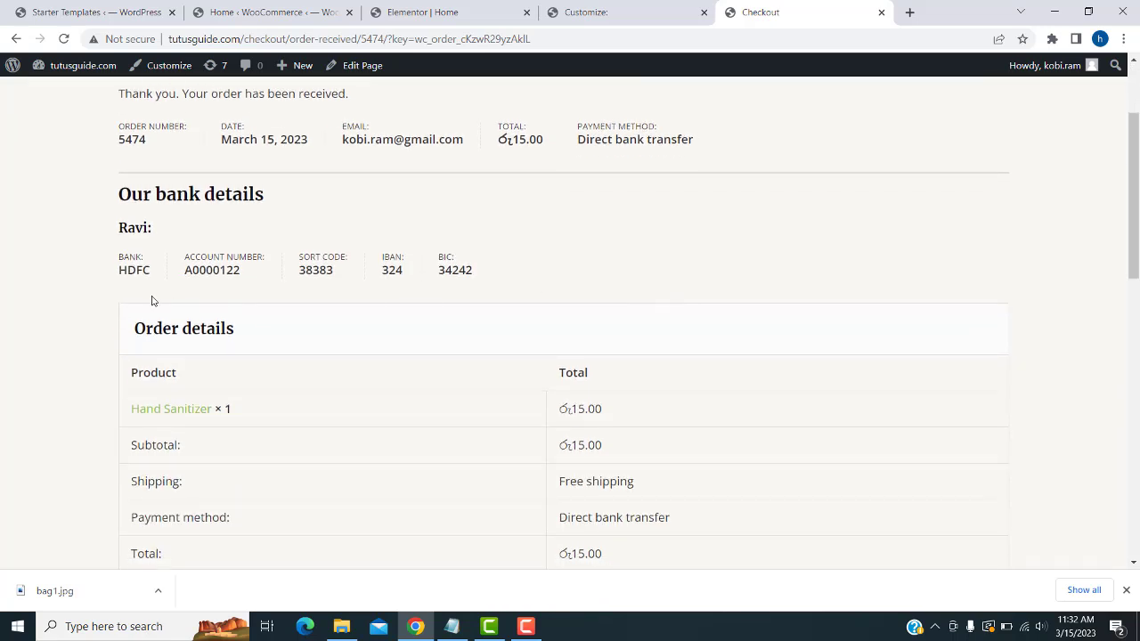
left_click_drag(121, 229, 466, 271)
double_click(465, 271)
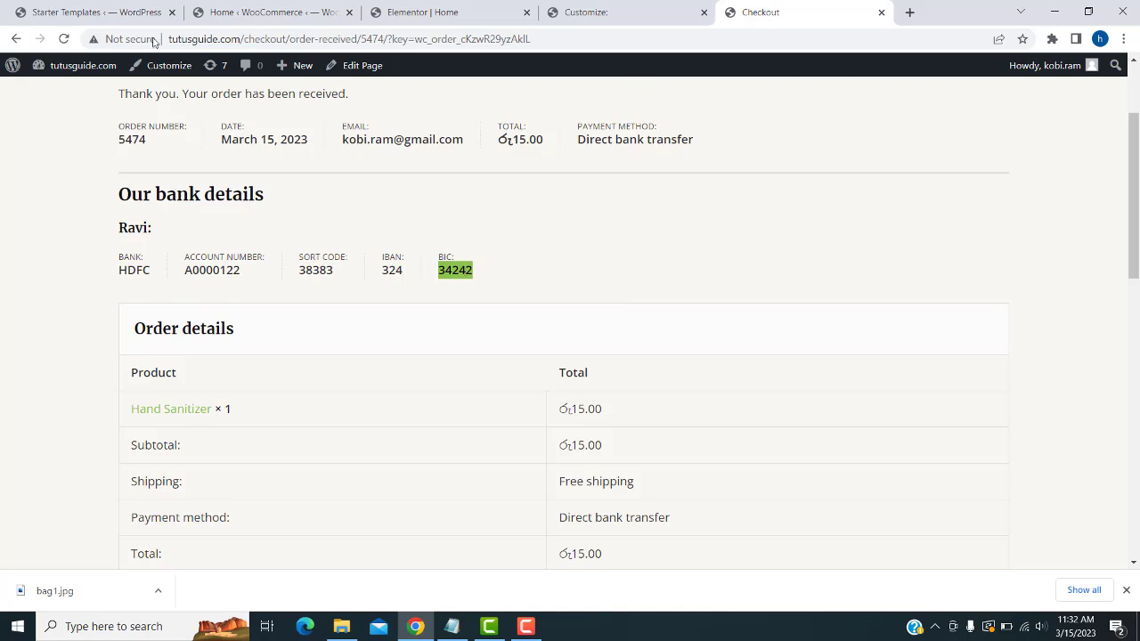
left_click_drag(553, 44, 305, 39)
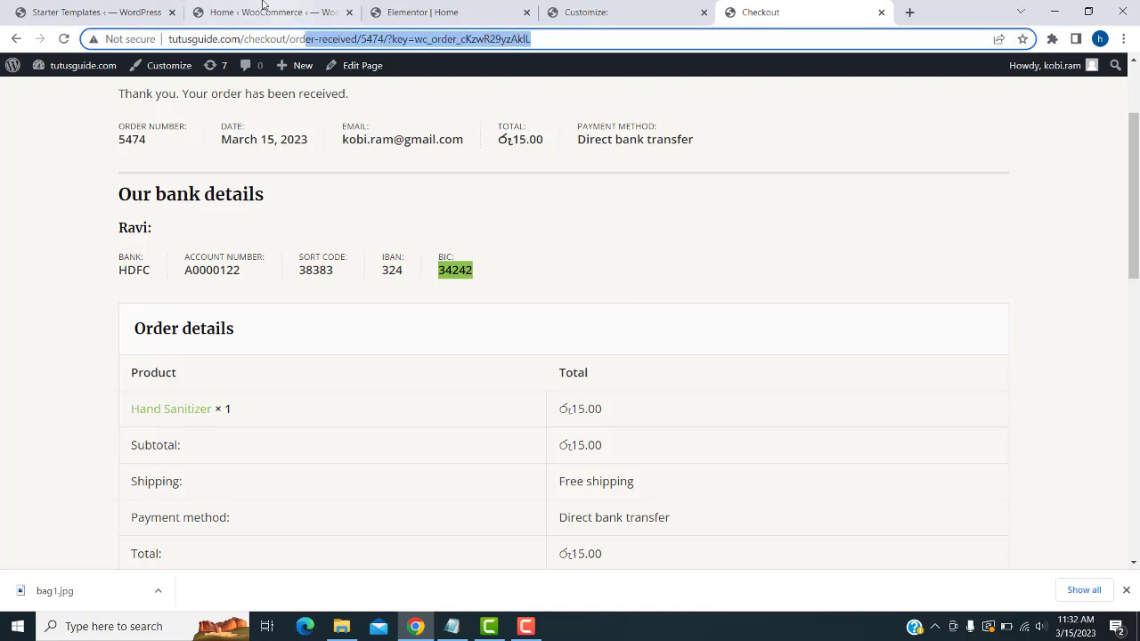
left_click(269, 11)
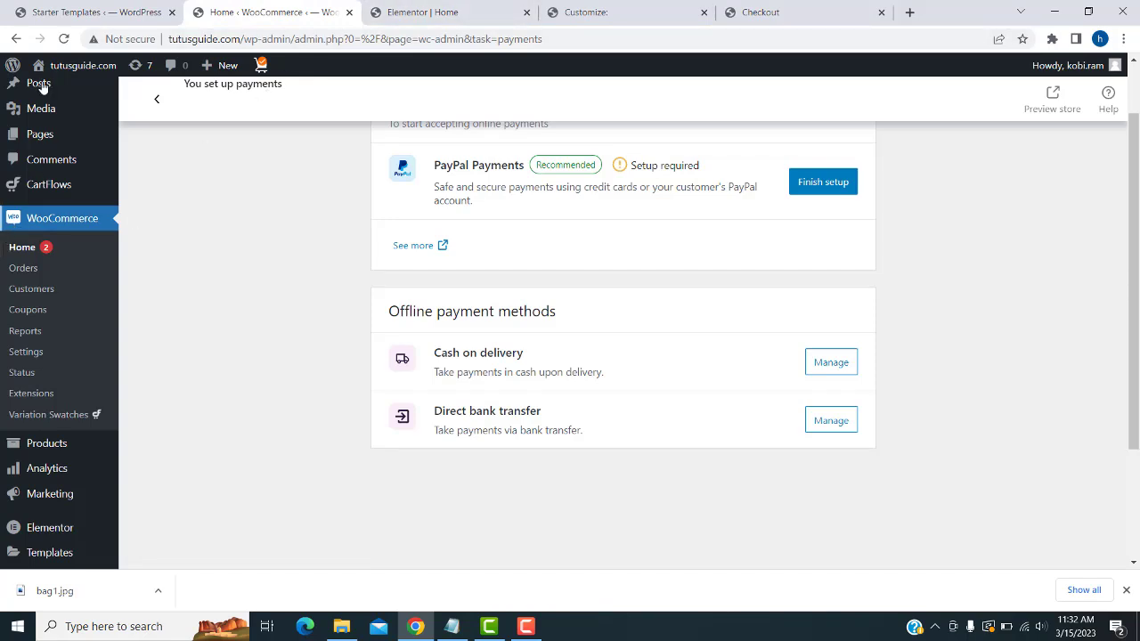
- Reload the admin, go to WooCommerce Orders, and open the On hold test order
left_click(62, 38)
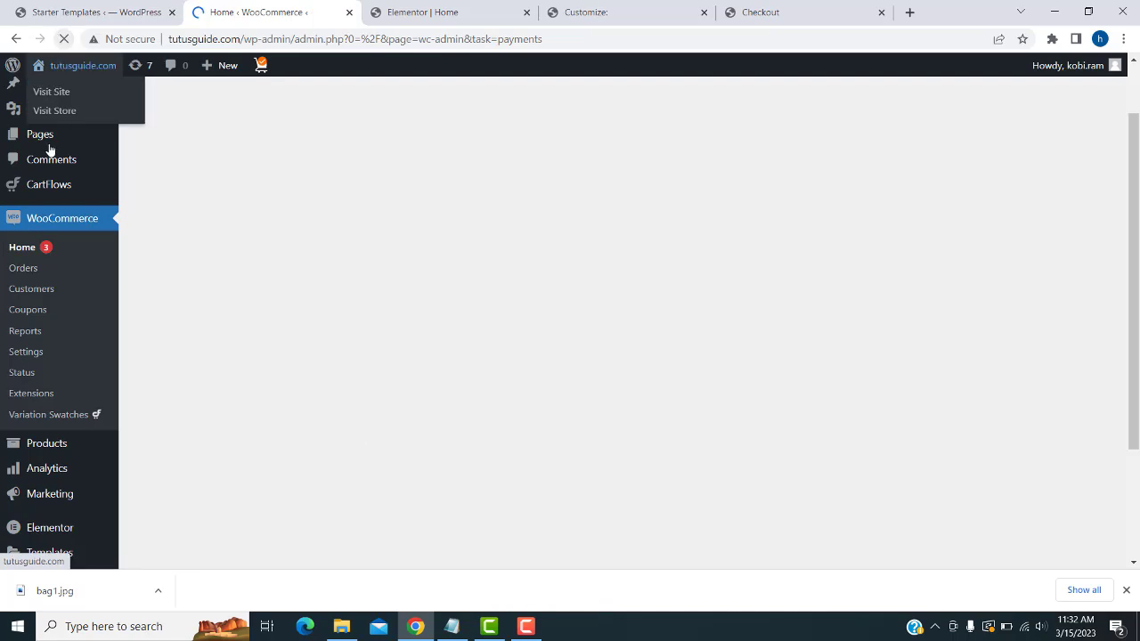
left_click(23, 274)
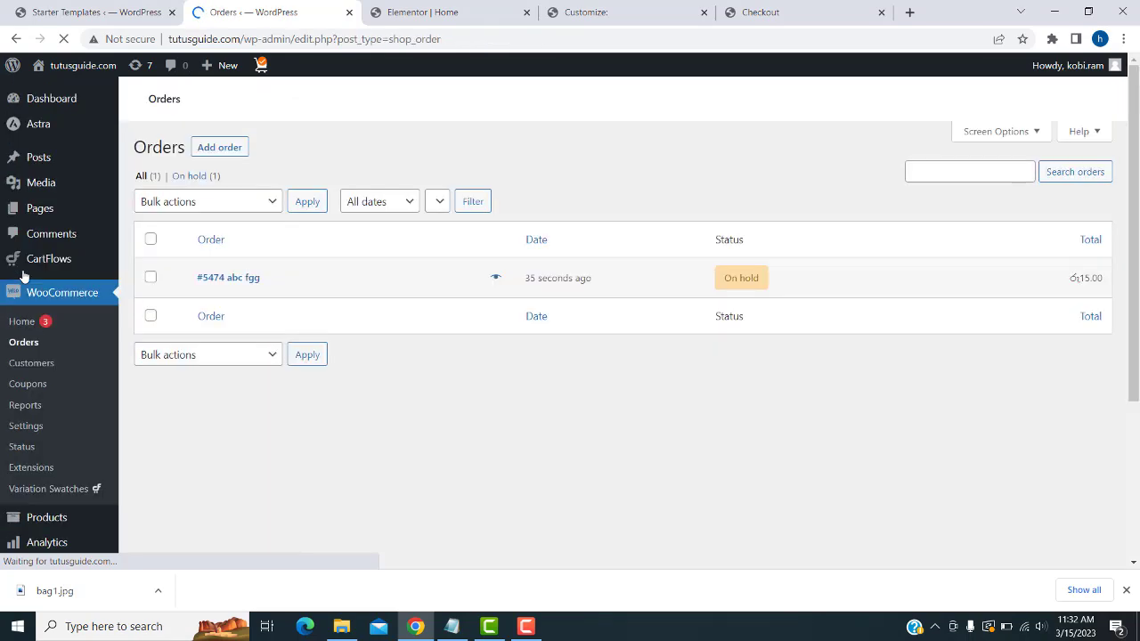
scroll(385, 401, "down", 1)
scroll(385, 401, "down", 1)
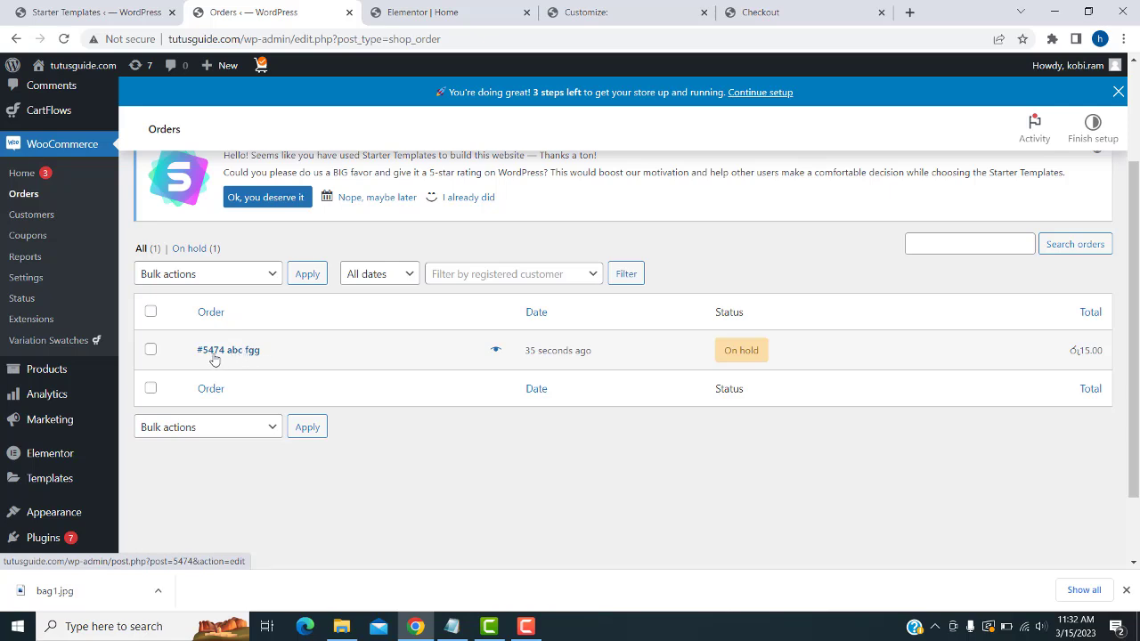
mouse_move(757, 348)
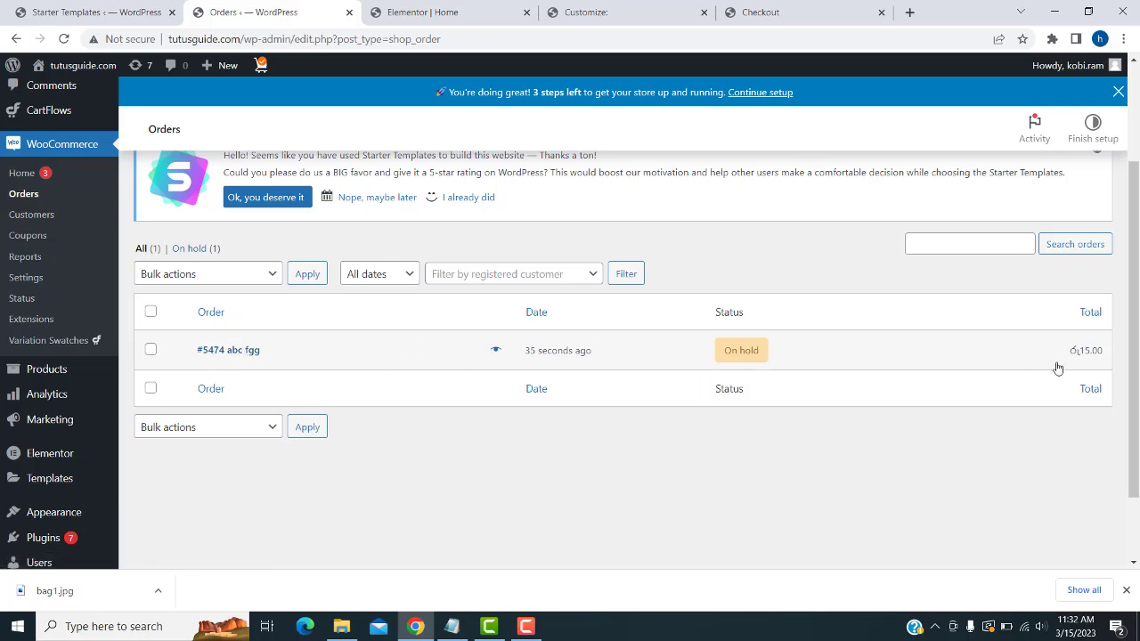
mouse_move(49, 380)
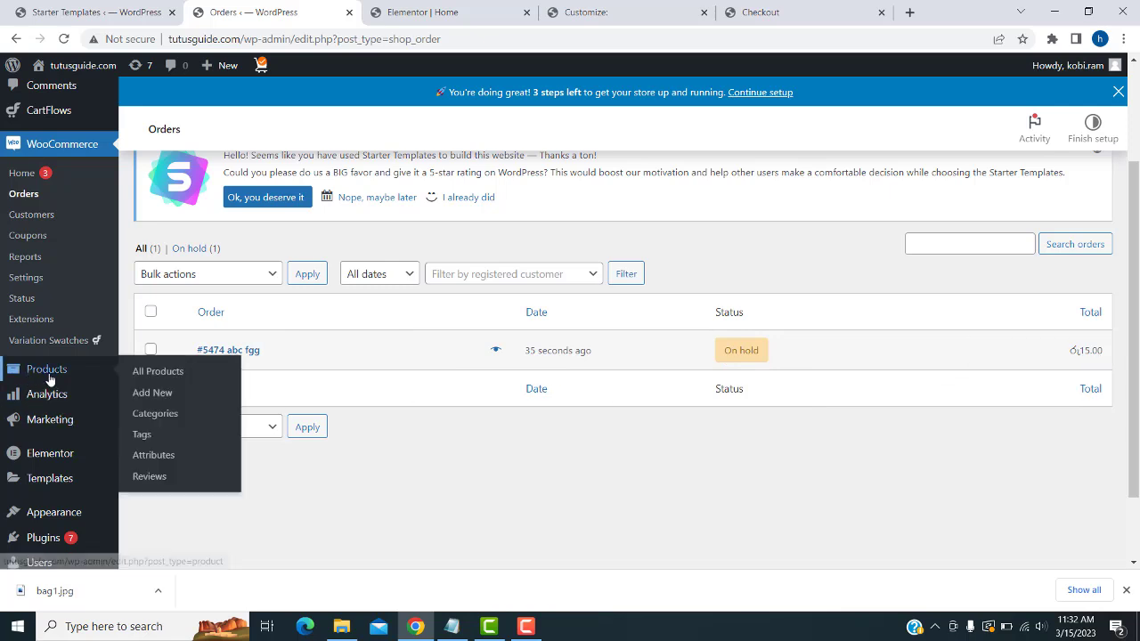
left_click(247, 352)
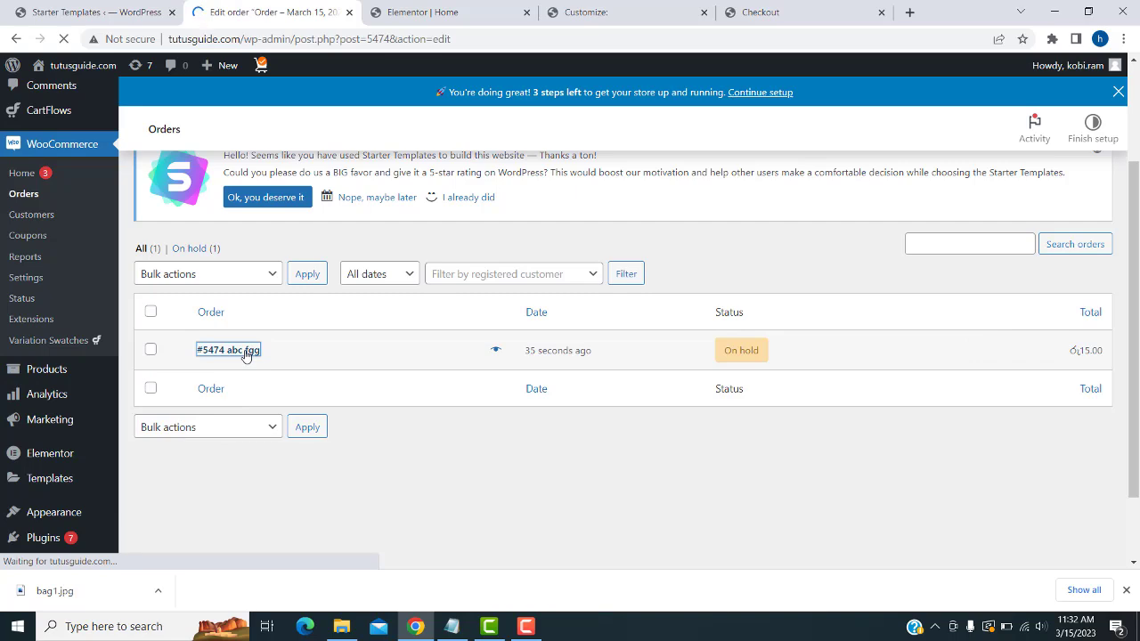
- Change the test order's status from On hold to Processing and save it
scroll(620, 341, "down", 2)
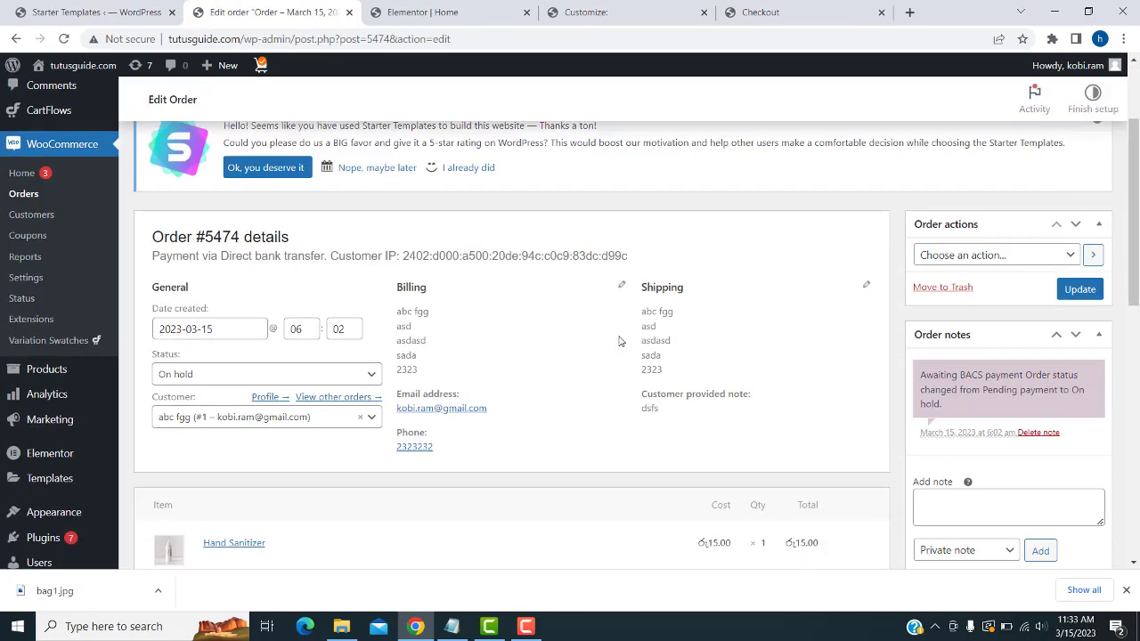
scroll(621, 341, "down", 1)
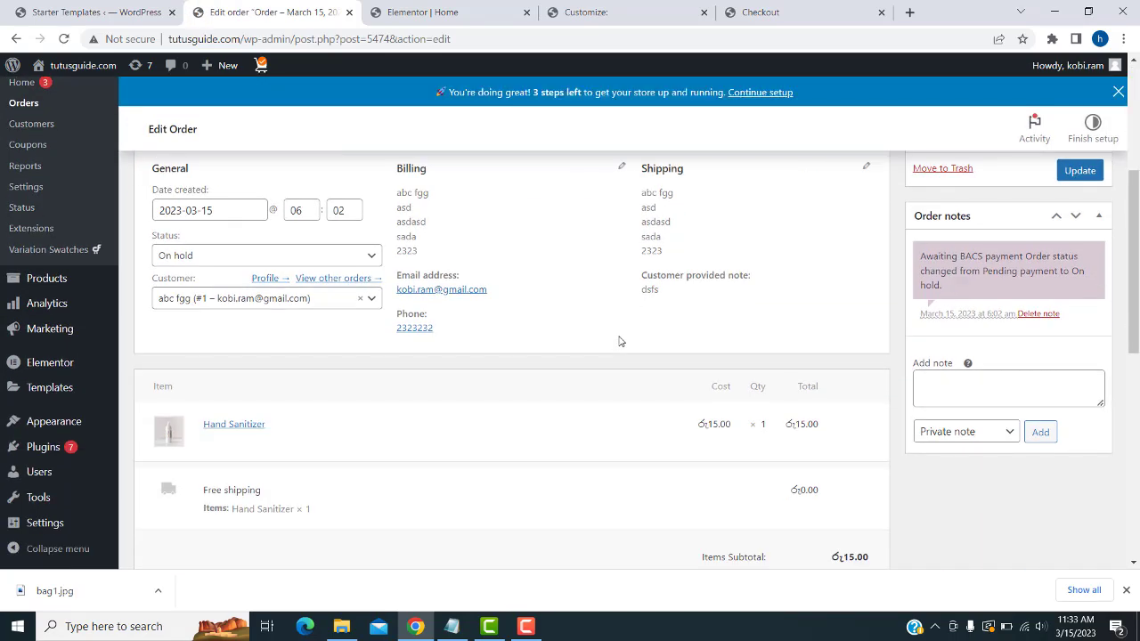
scroll(620, 341, "up", 2)
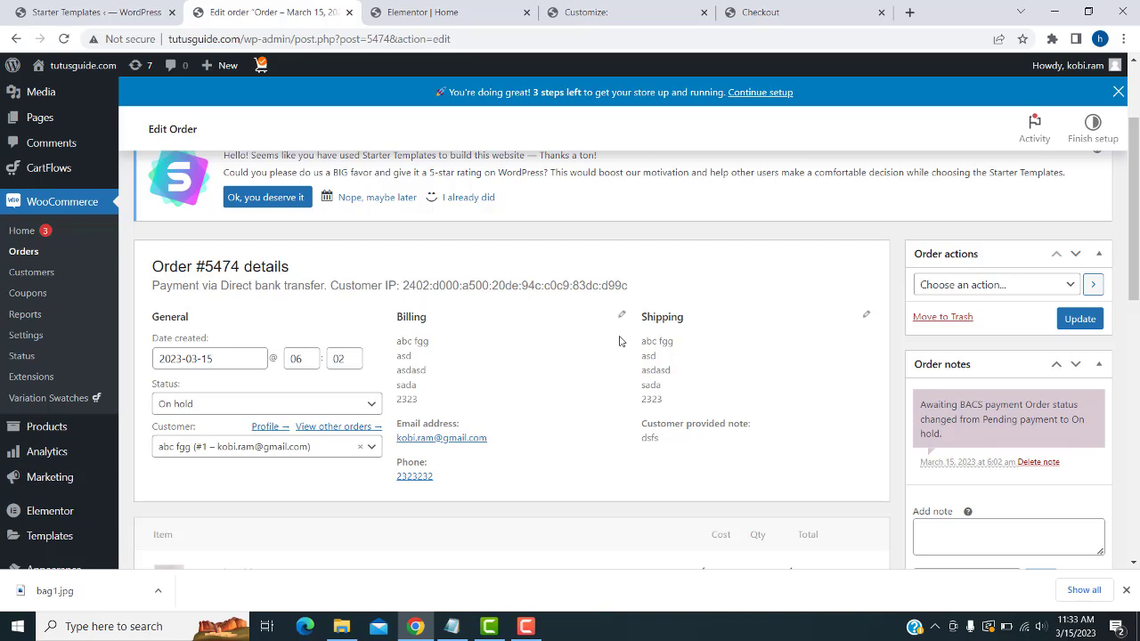
scroll(619, 341, "down", 1)
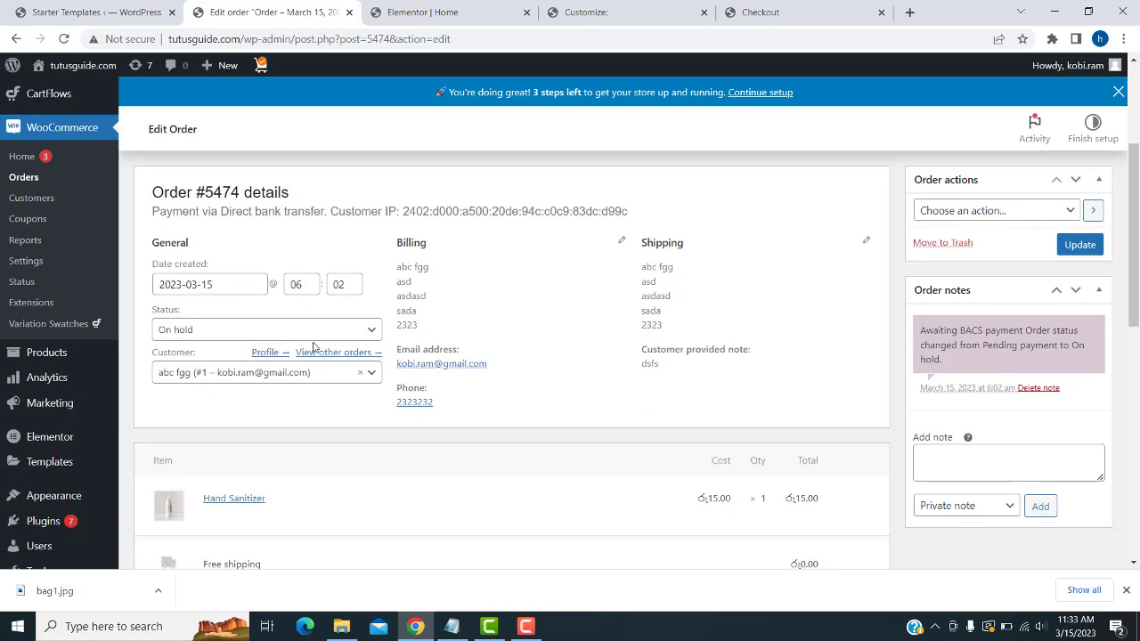
left_click(361, 331)
left_click(210, 375)
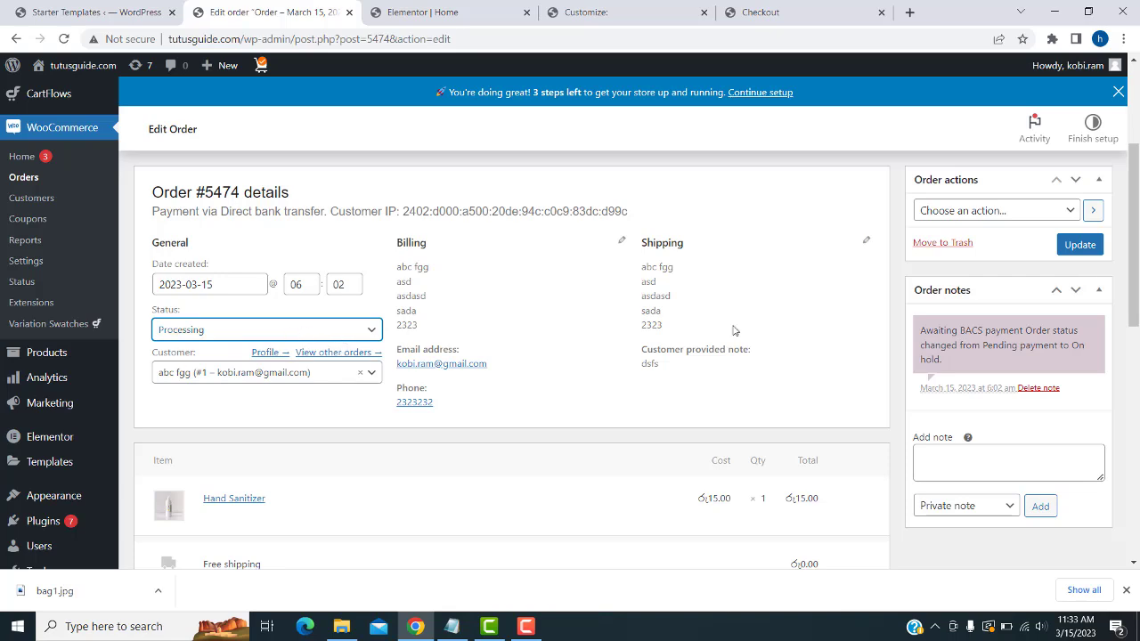
scroll(603, 336, "down", 3)
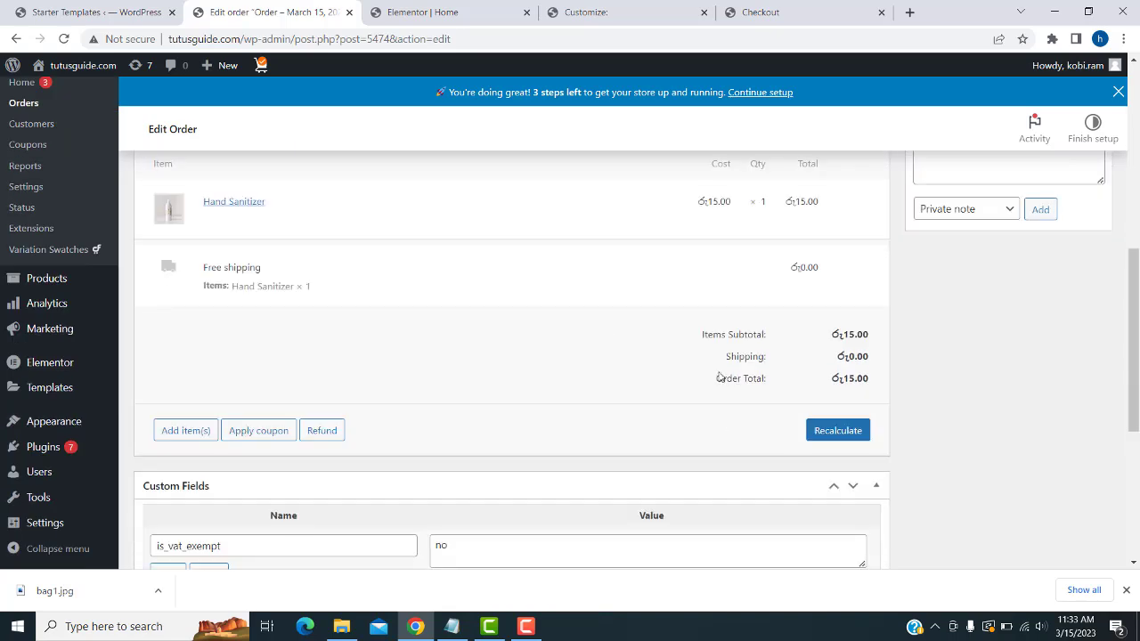
scroll(916, 429, "up", 5)
left_click(1077, 467)
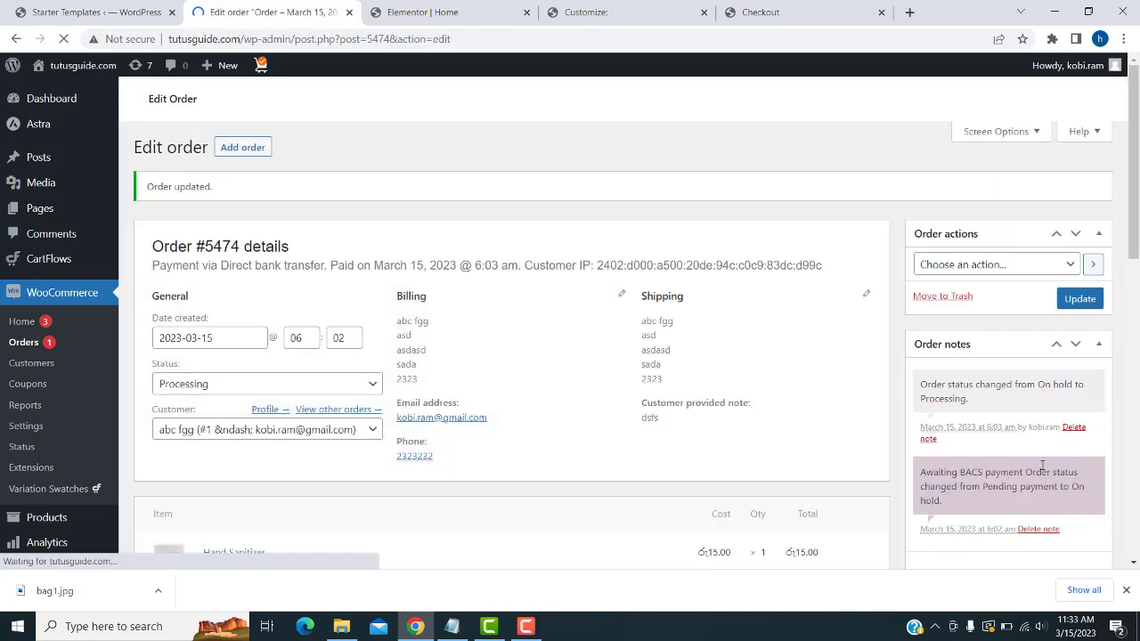
left_click(23, 344)
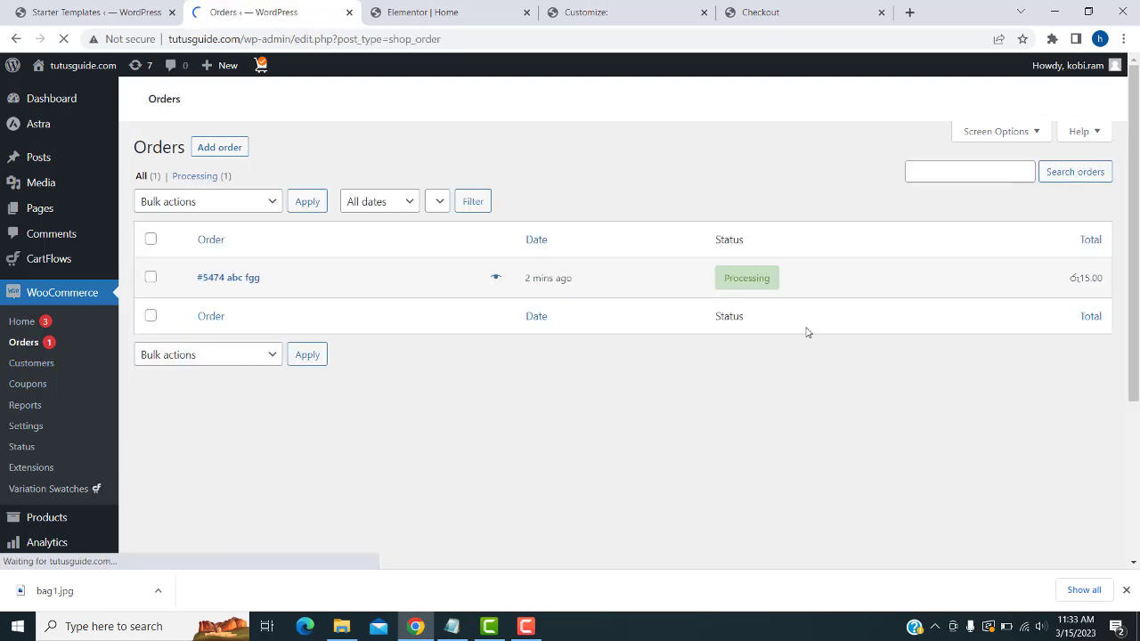
- Reopen the test order and set its status to Completed
scroll(781, 475, "down", 2)
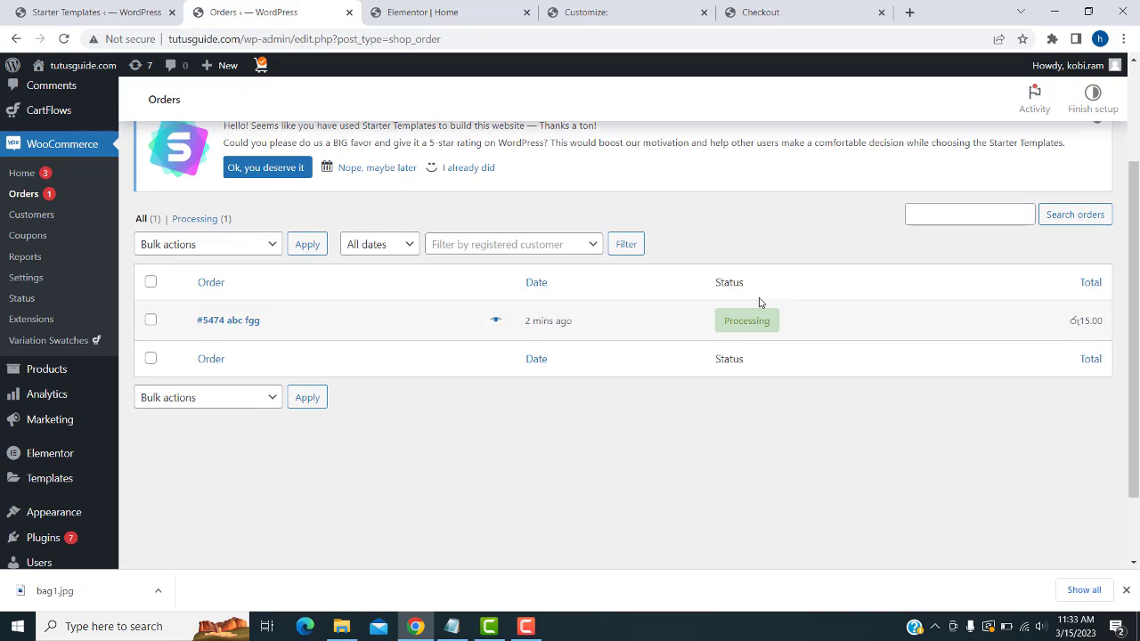
mouse_move(742, 325)
scroll(742, 325, "up", 1)
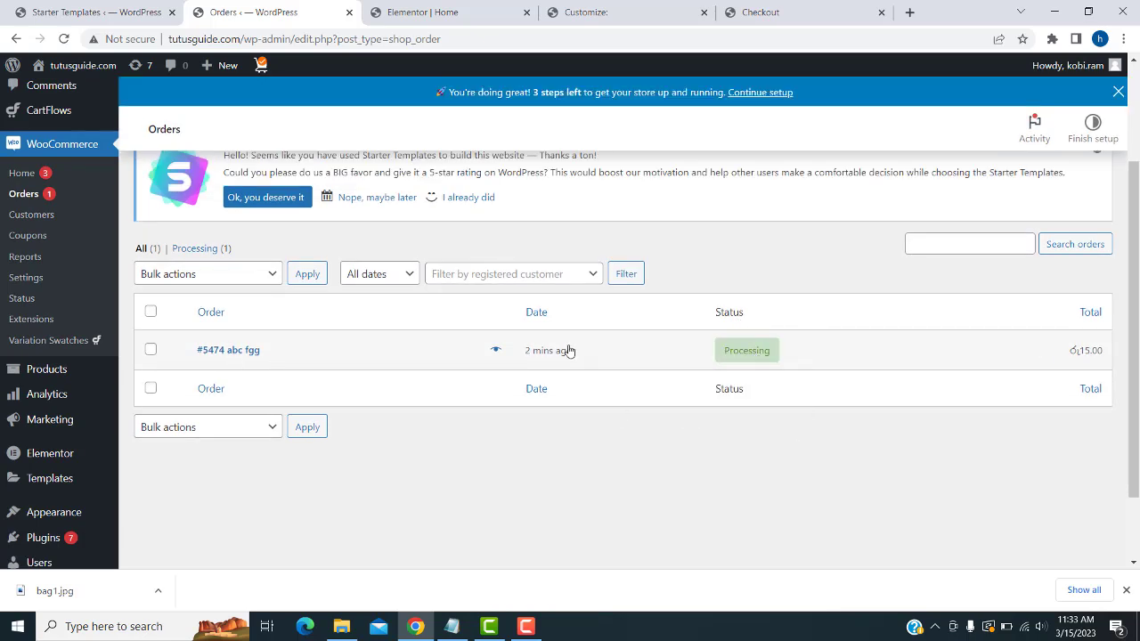
left_click(254, 352)
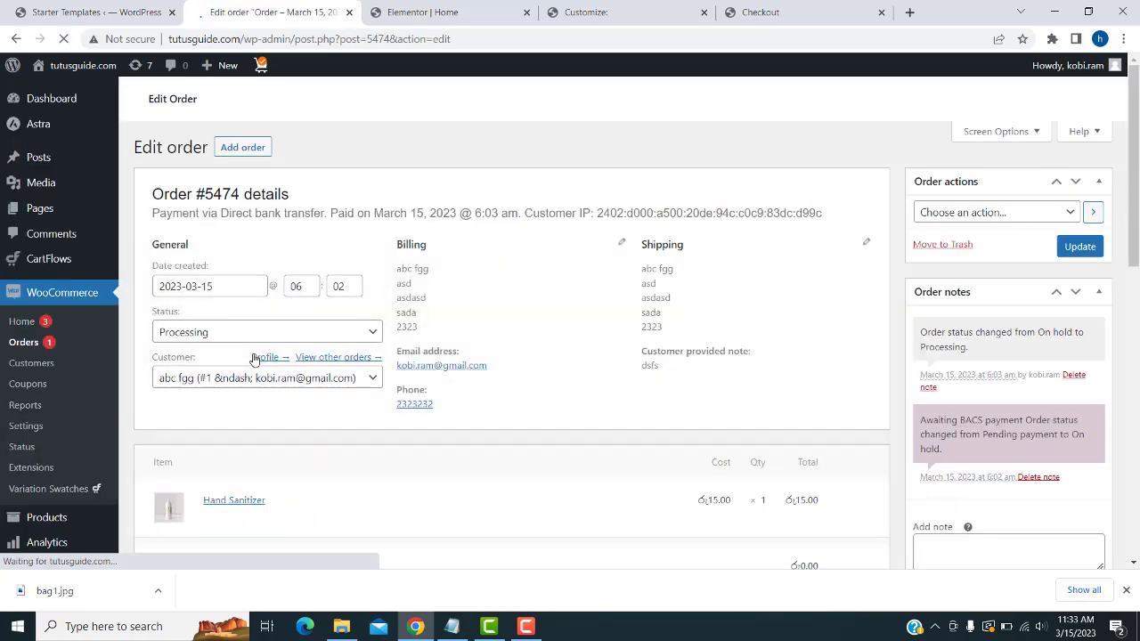
scroll(330, 321, "down", 3)
left_click(266, 335)
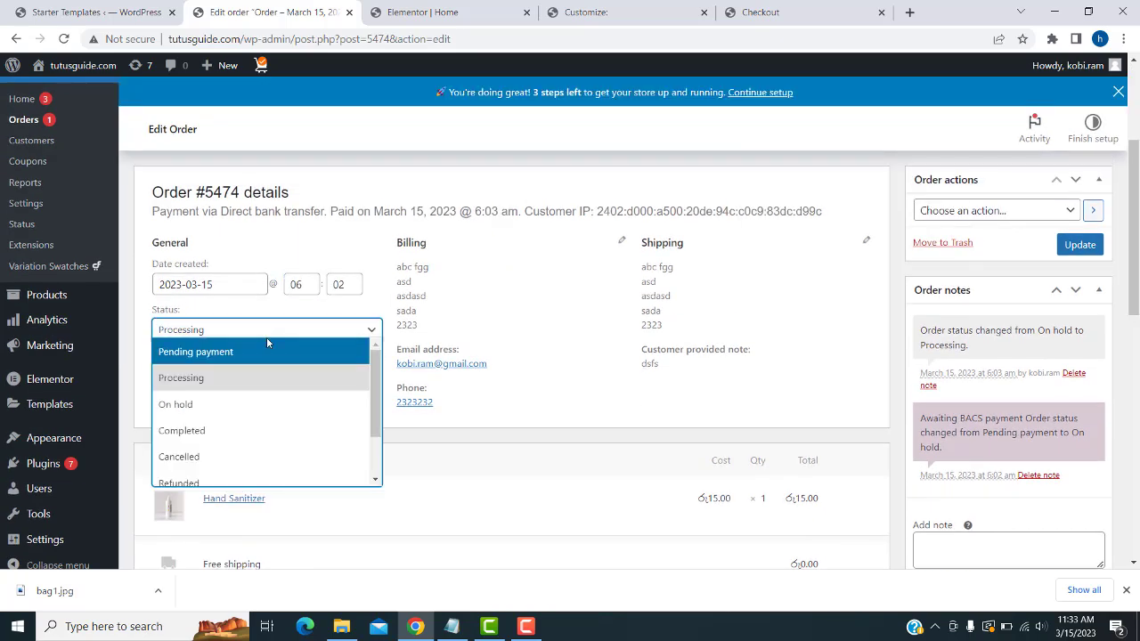
left_click(236, 431)
left_click(1079, 247)
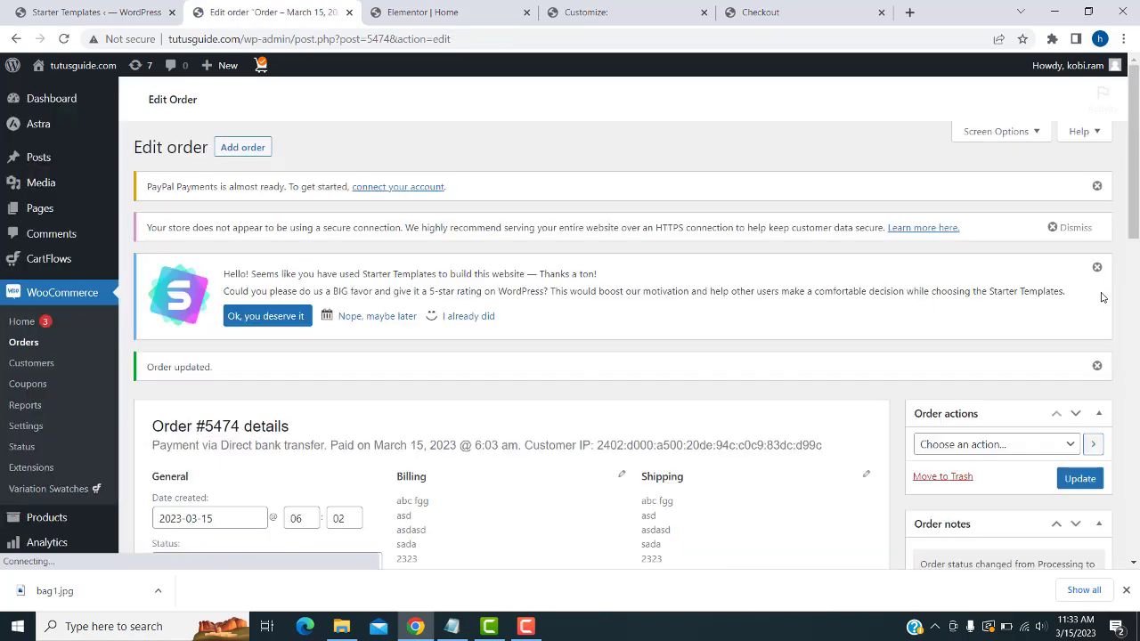
- Save order #5474 as Completed and return to the orders list
scroll(1090, 356, "down", 1)
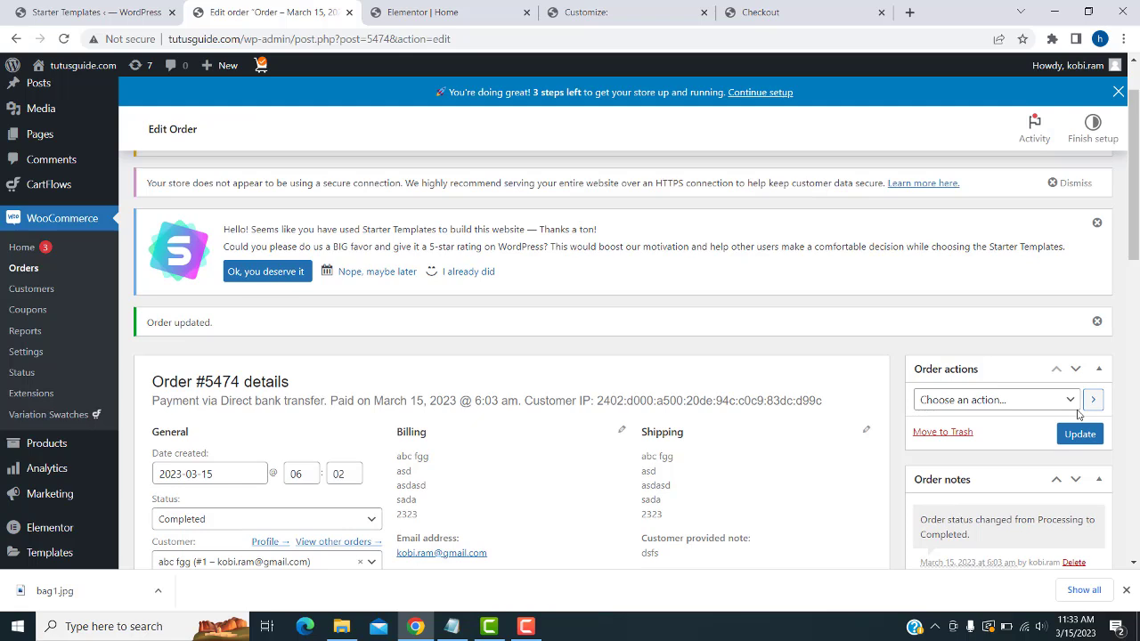
left_click(1071, 402)
left_click(1079, 433)
left_click(1079, 433)
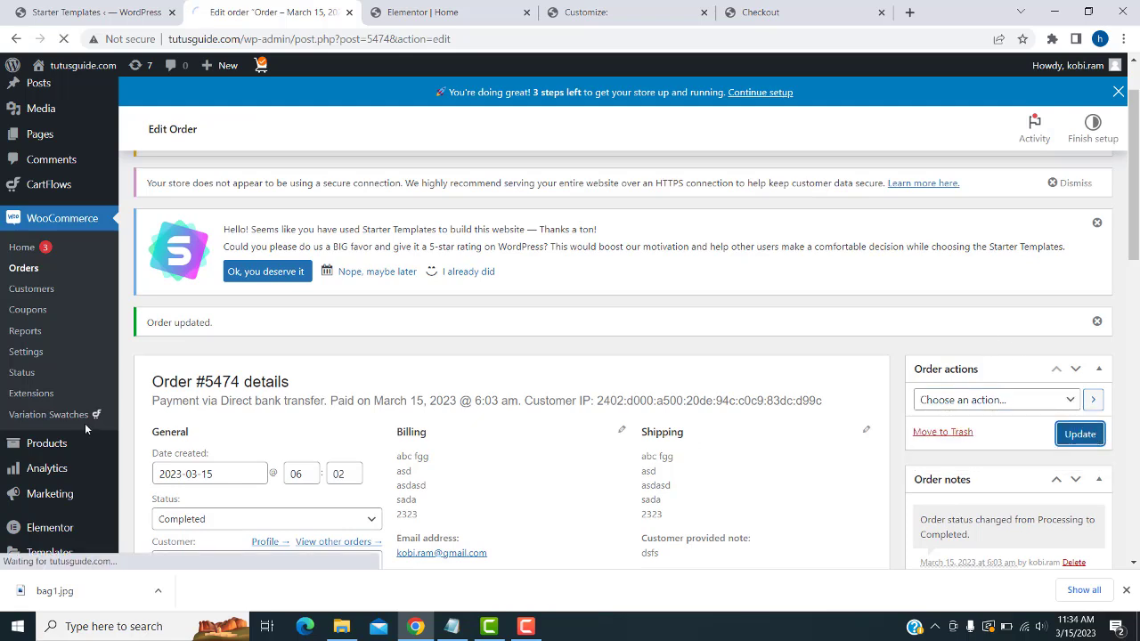
left_click(15, 270)
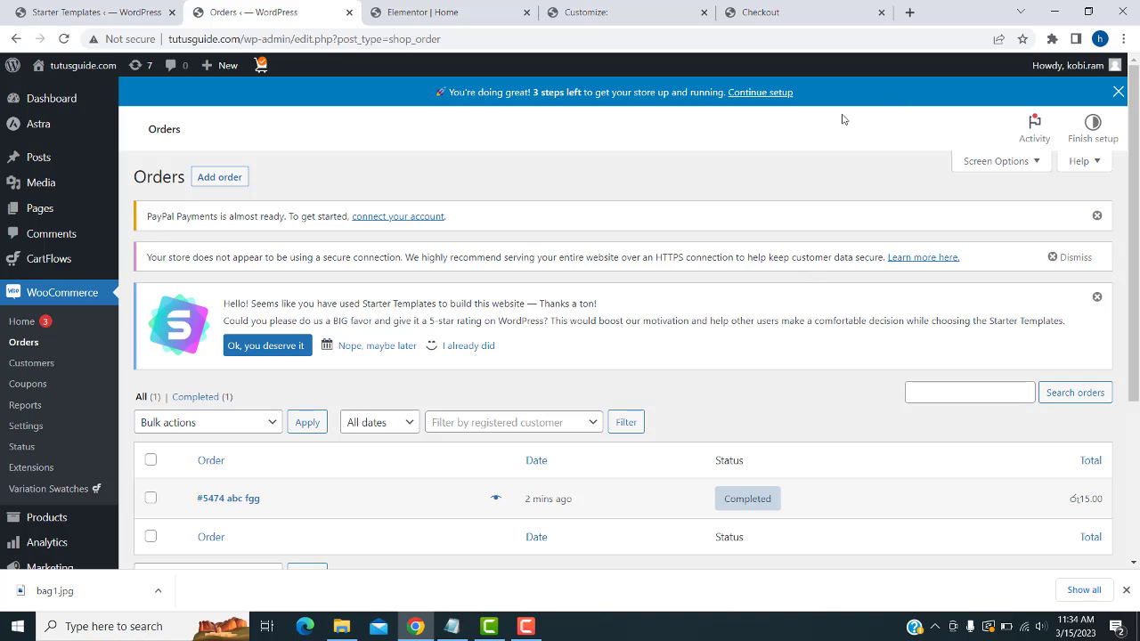
scroll(180, 316, "down", 2)
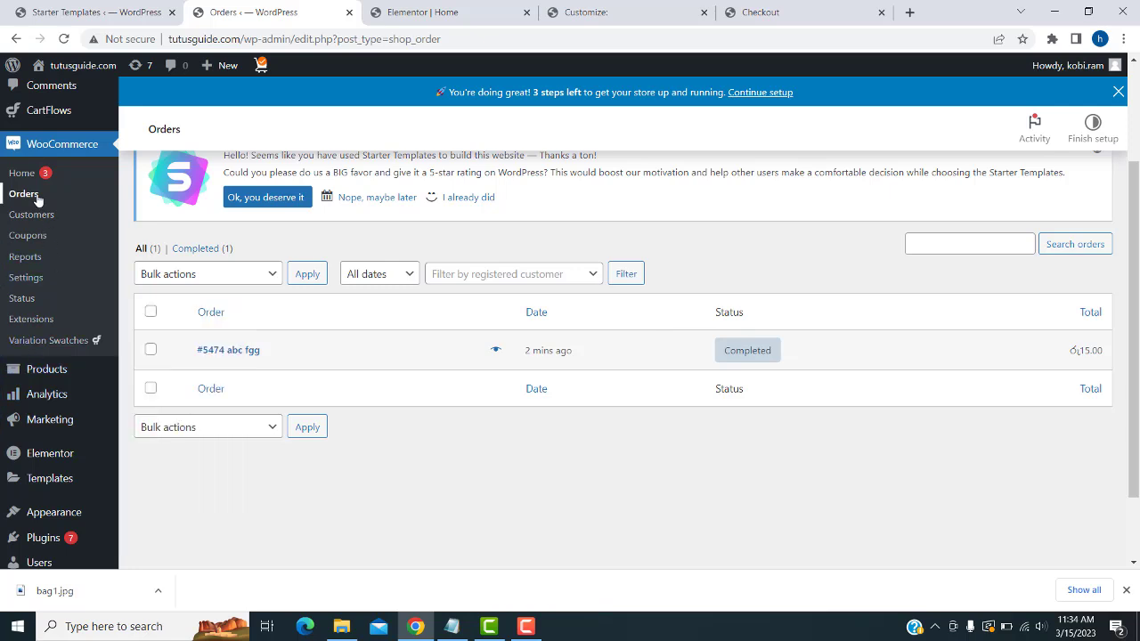
- Go to the Installed Plugins list and on to Add New plugins
mouse_move(29, 383)
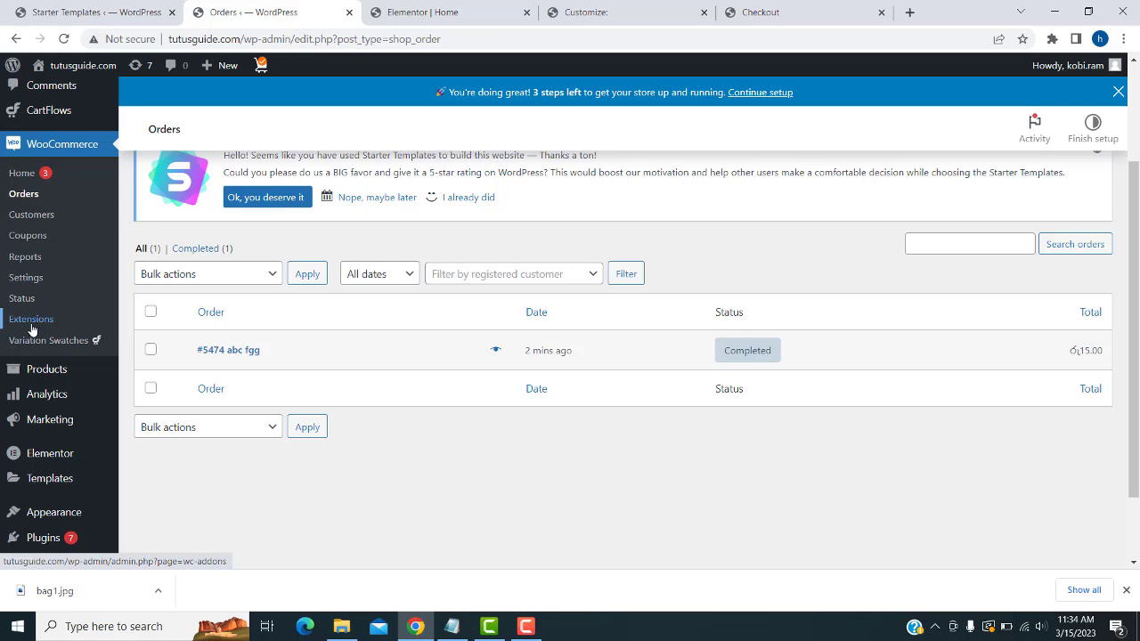
scroll(45, 392, "down", 1)
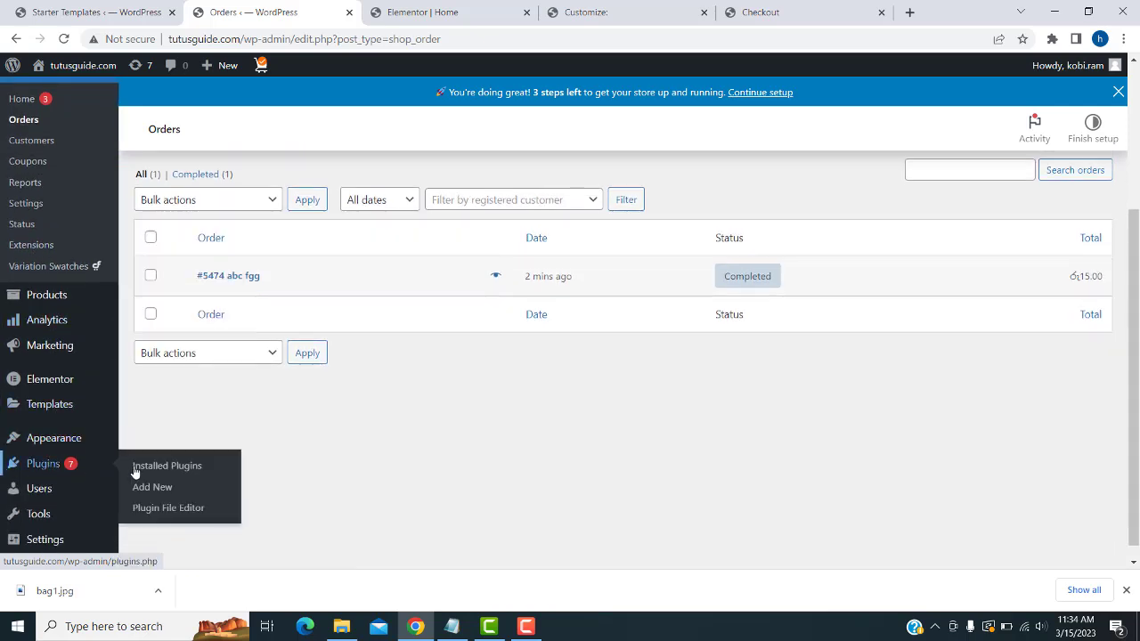
left_click(148, 472)
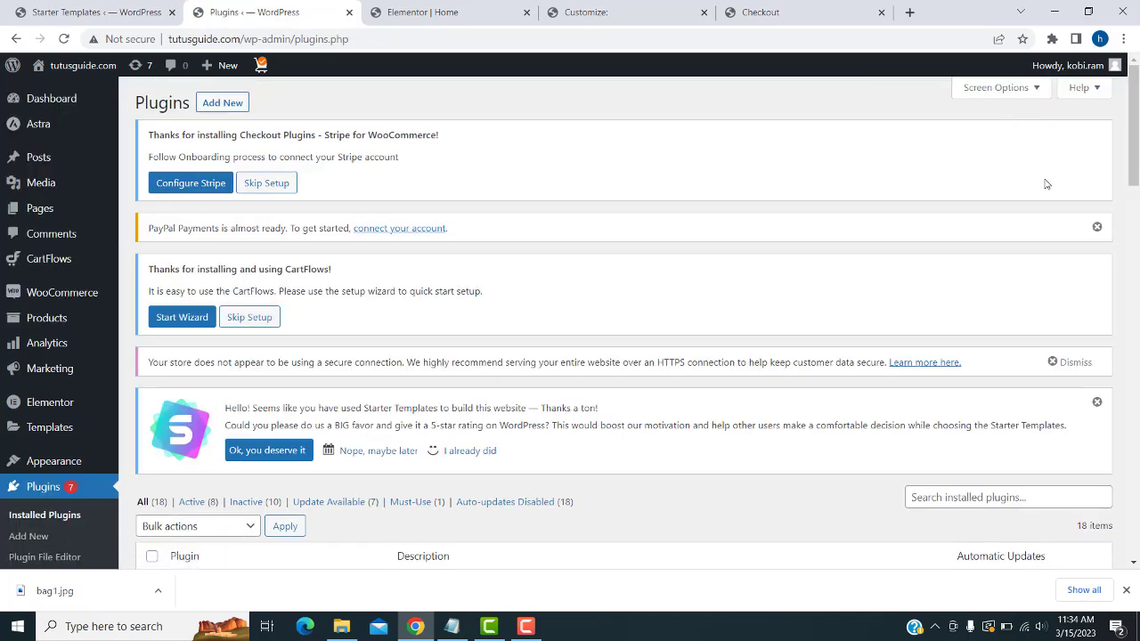
scroll(1032, 189, "down", 3)
scroll(815, 199, "up", 3)
left_click(227, 105)
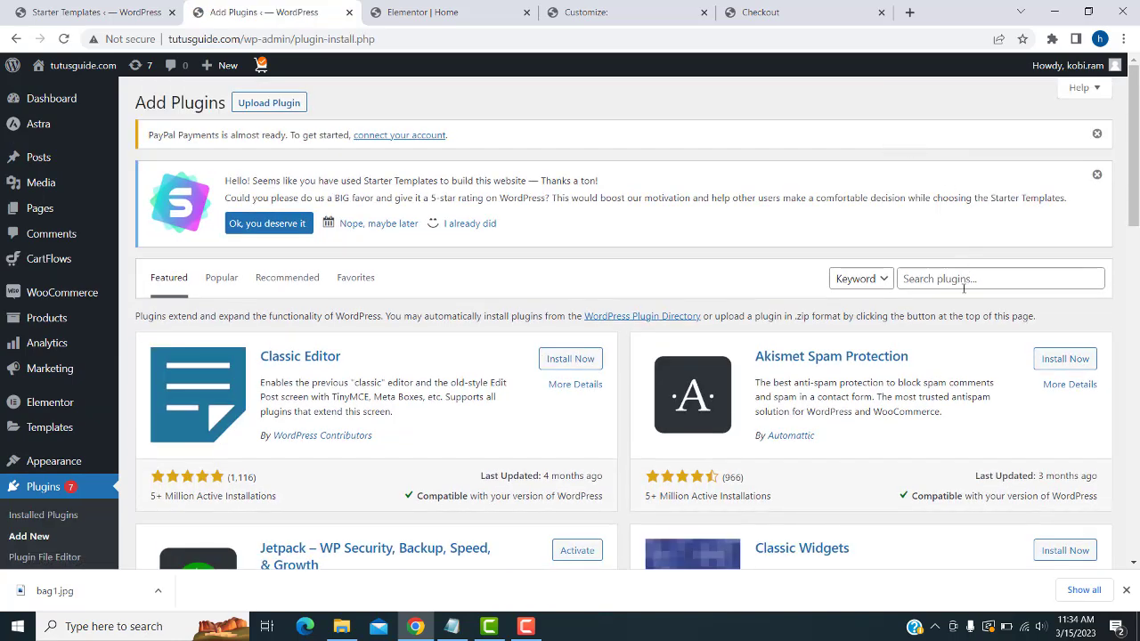
- Search the plugin directory for 'payhere', then clear the search
left_click(962, 280)
type("payhere")
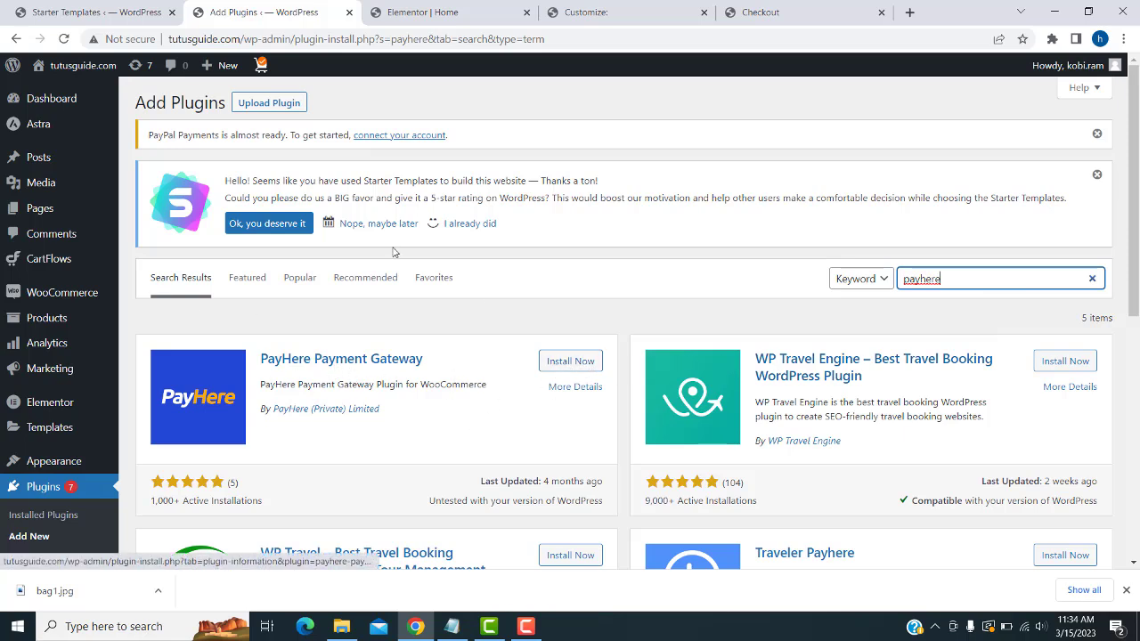
scroll(846, 335, "down", 2)
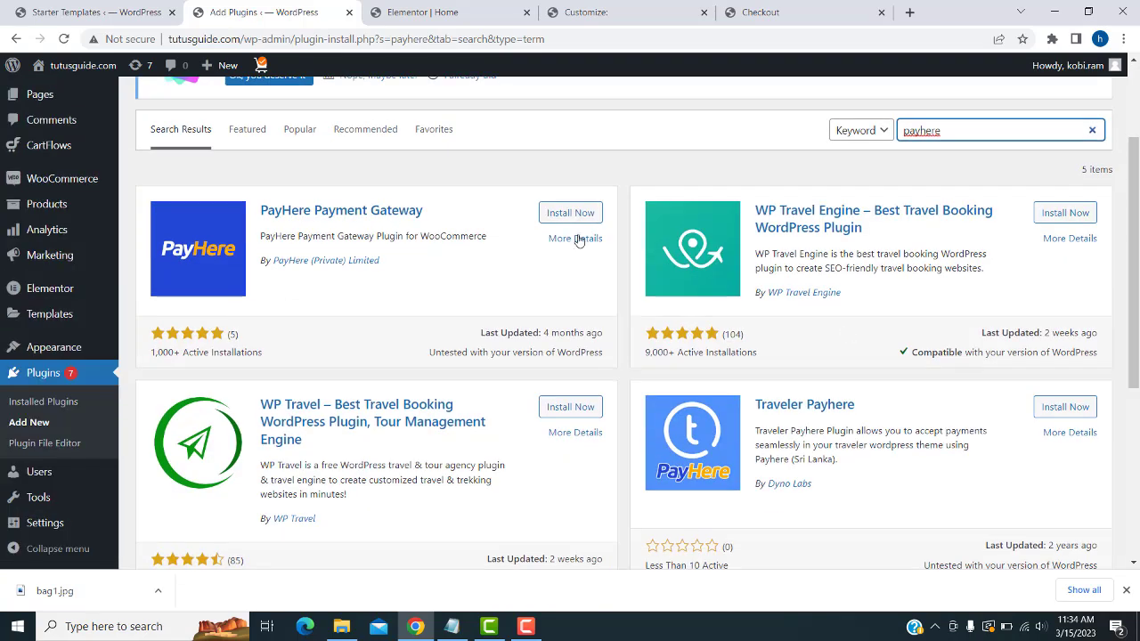
scroll(447, 252, "up", 1)
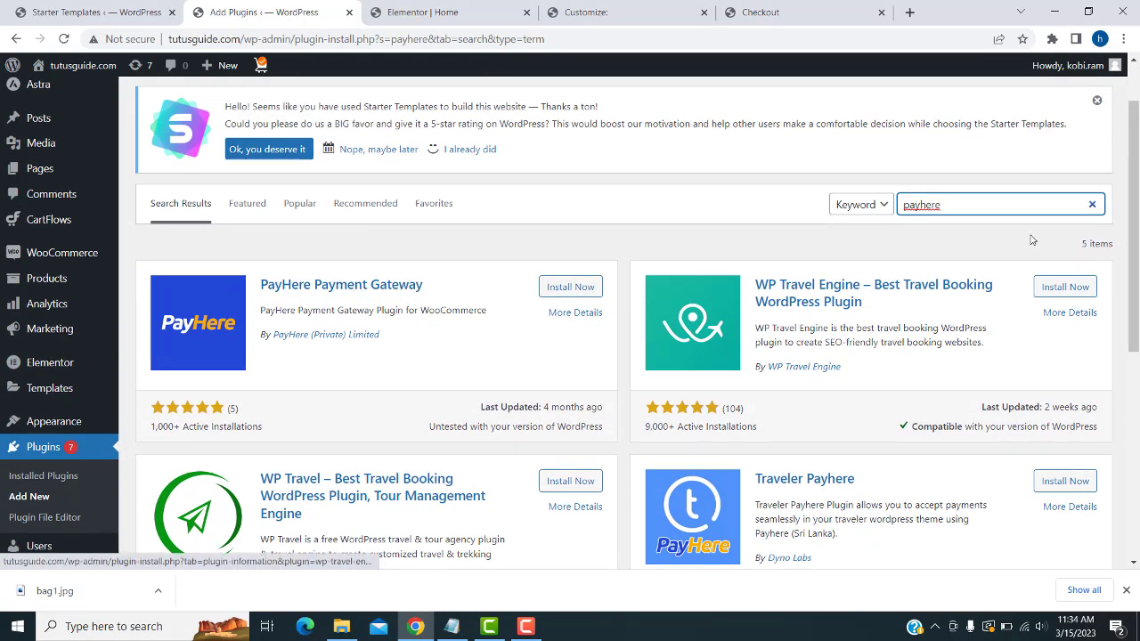
left_click_drag(987, 204, 695, 169)
key("BackSpace")
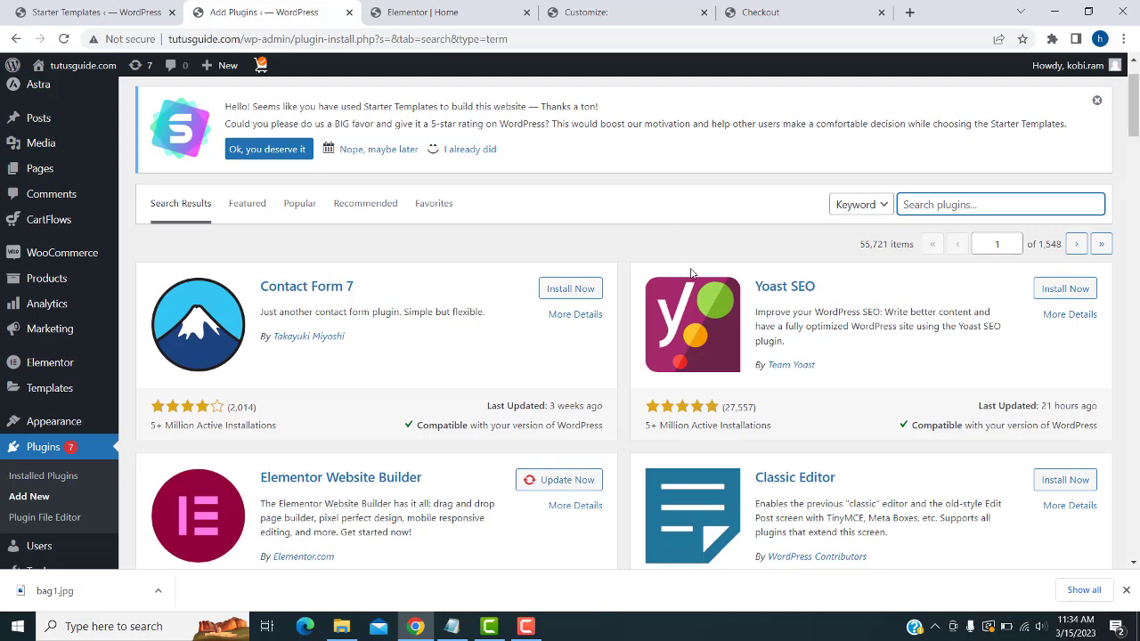
- Return to the Dashboard home from the admin sidebar
scroll(463, 406, "down", 2)
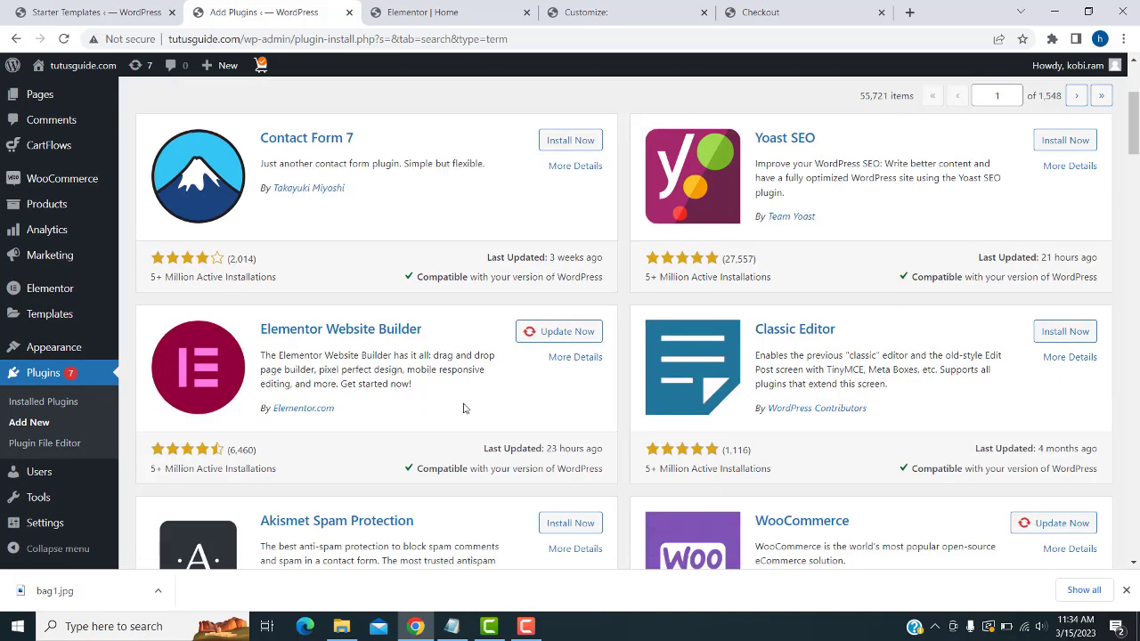
scroll(463, 417, "up", 3)
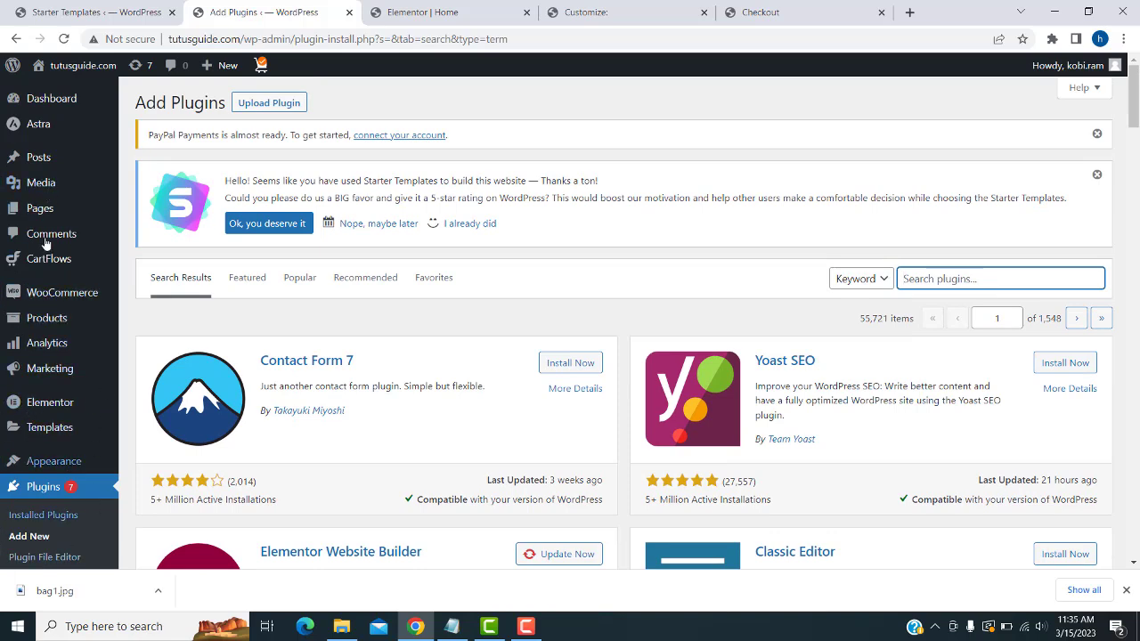
scroll(54, 374, "down", 2)
mouse_move(51, 505)
scroll(48, 498, "up", 2)
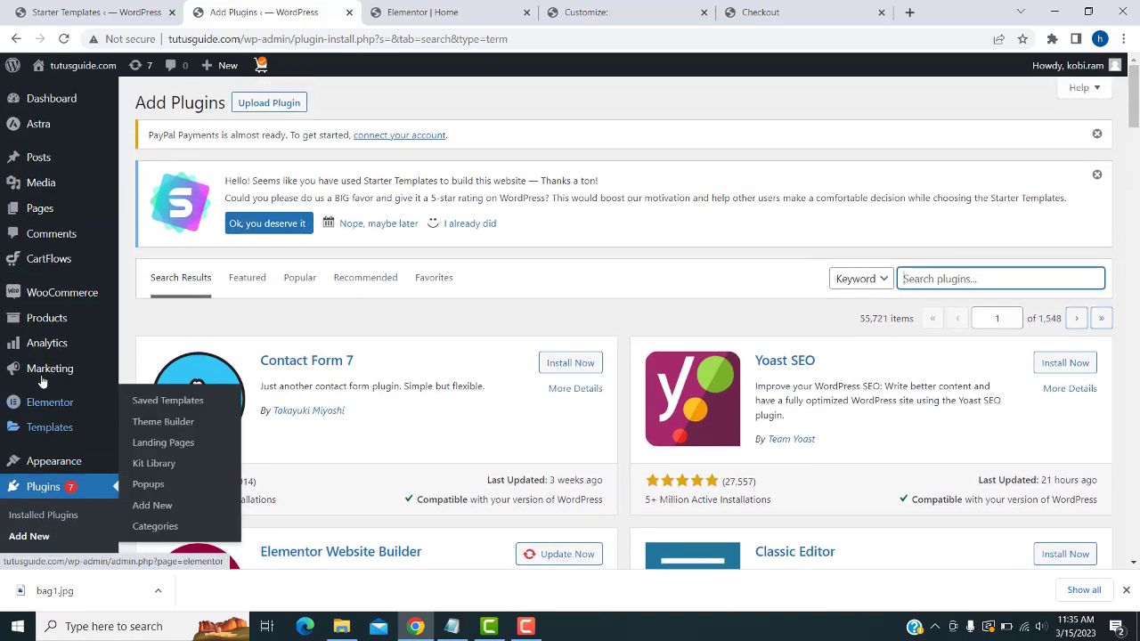
mouse_move(52, 299)
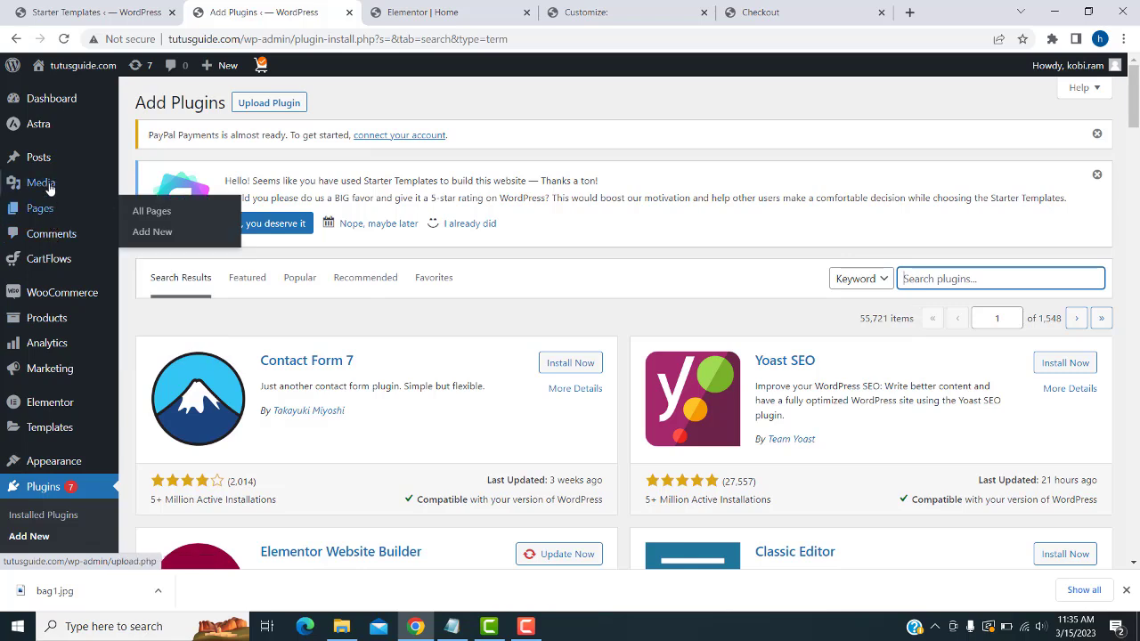
mouse_move(48, 103)
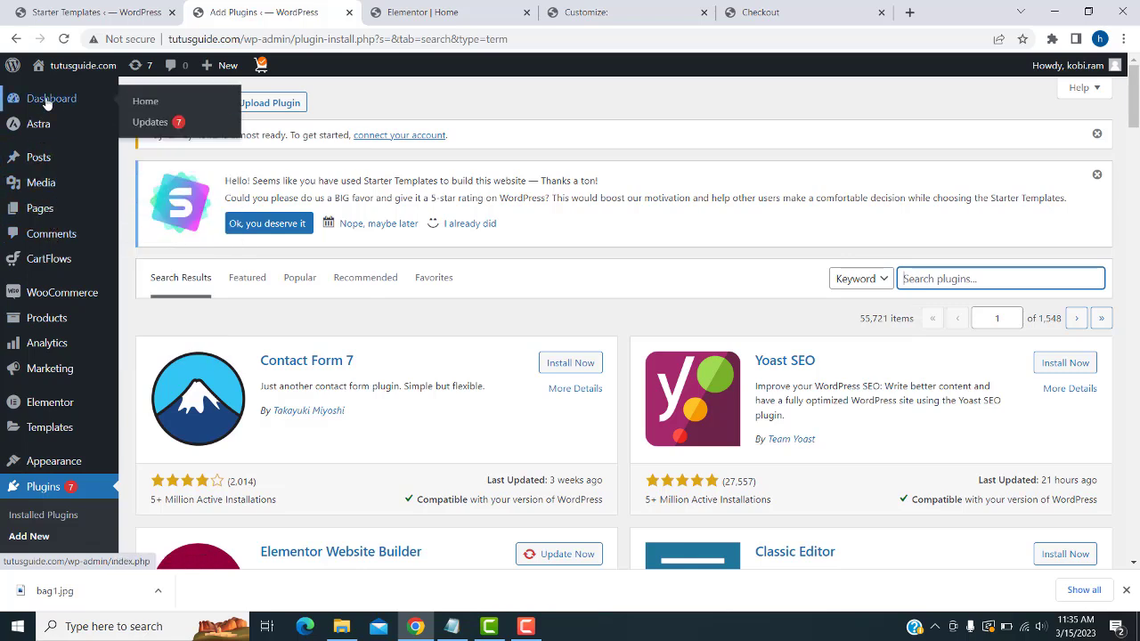
left_click(138, 103)
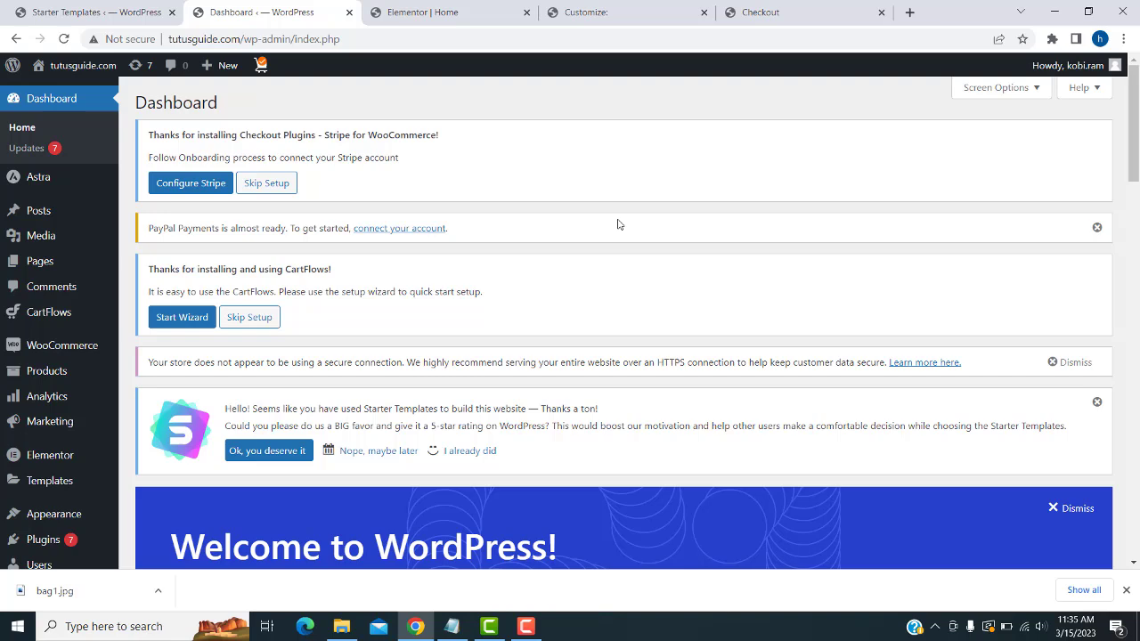
- Load the site front page by dropping /wp-admin/index.php, then open the Contact page
left_click_drag(344, 39, 242, 39)
key("BackSpace")
key("Return")
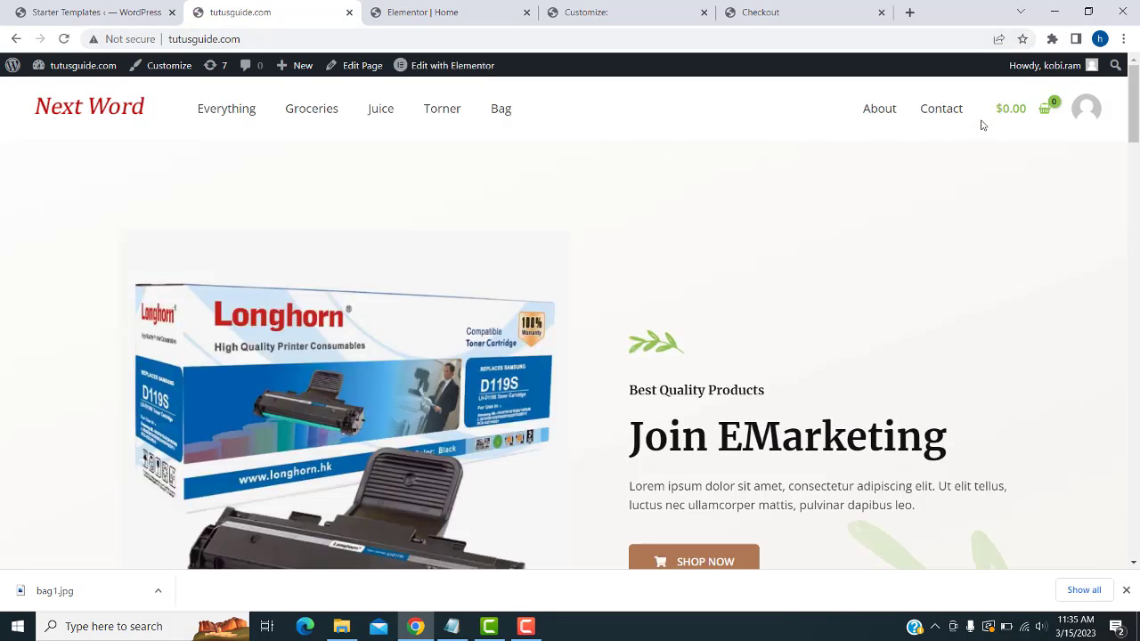
left_click(948, 111)
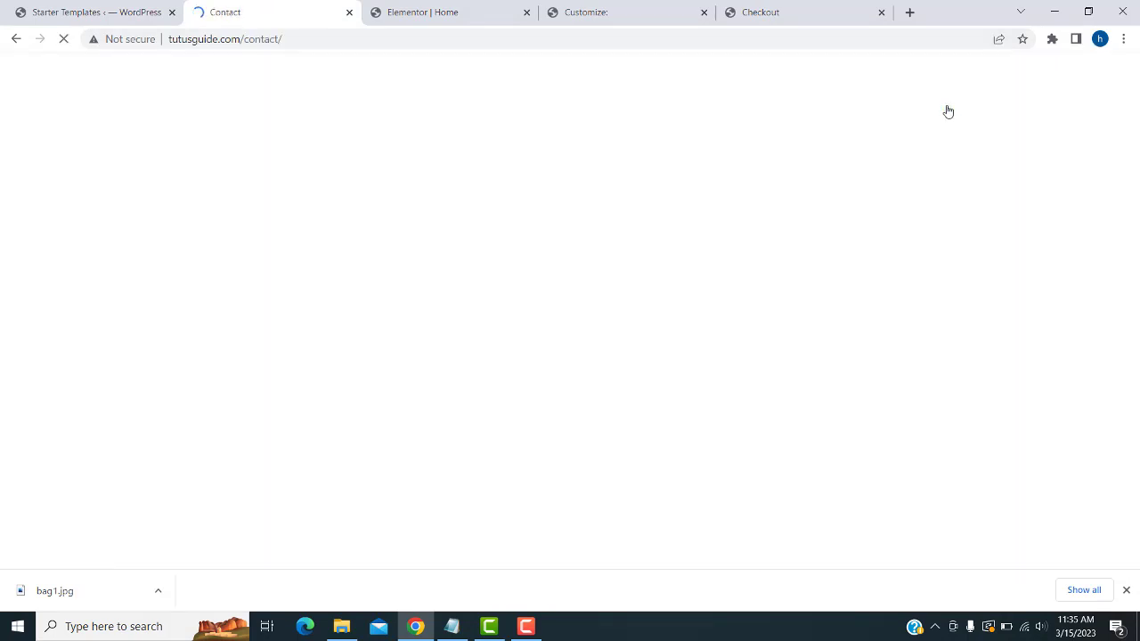
- Open the Contact page in Elementor and select the phone, email and address widgets, ending on phone
left_click(421, 68)
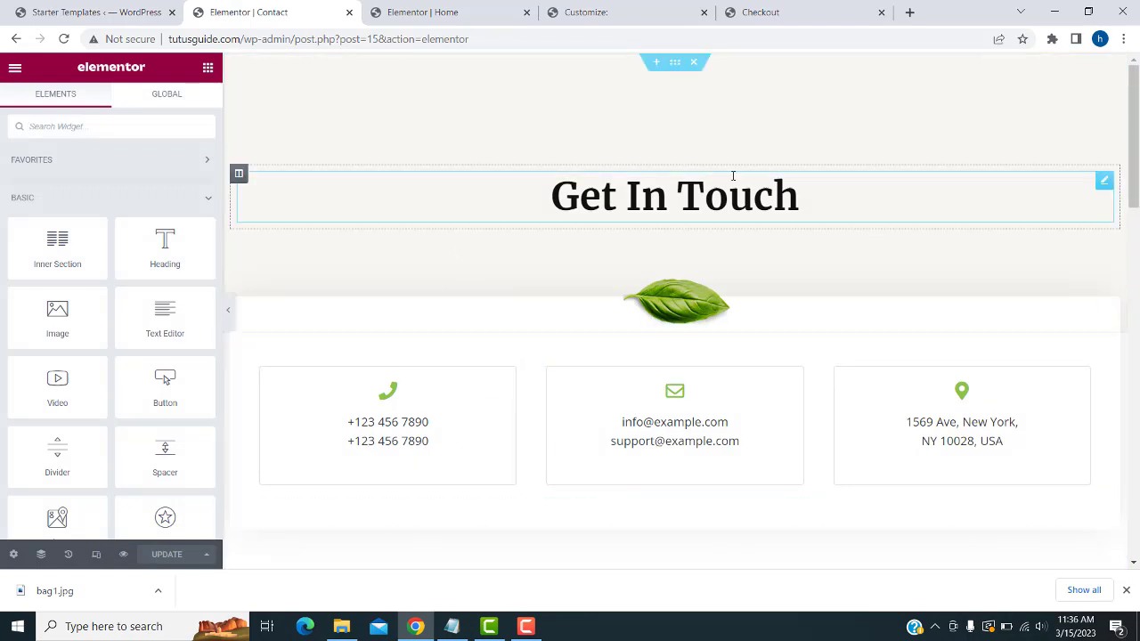
left_click(474, 460)
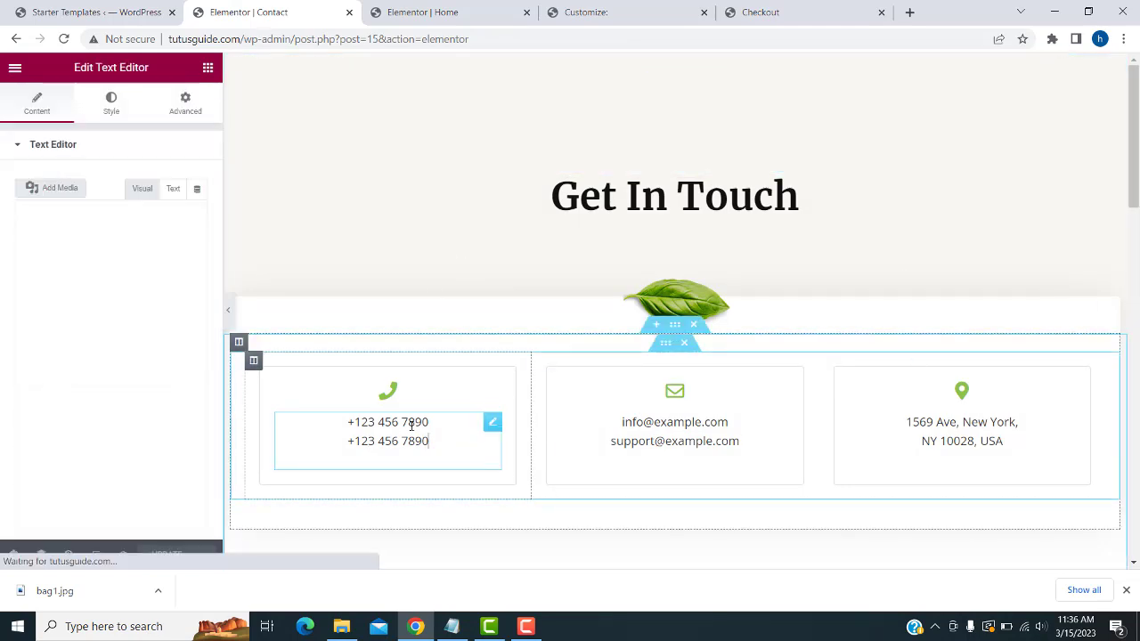
left_click(677, 432)
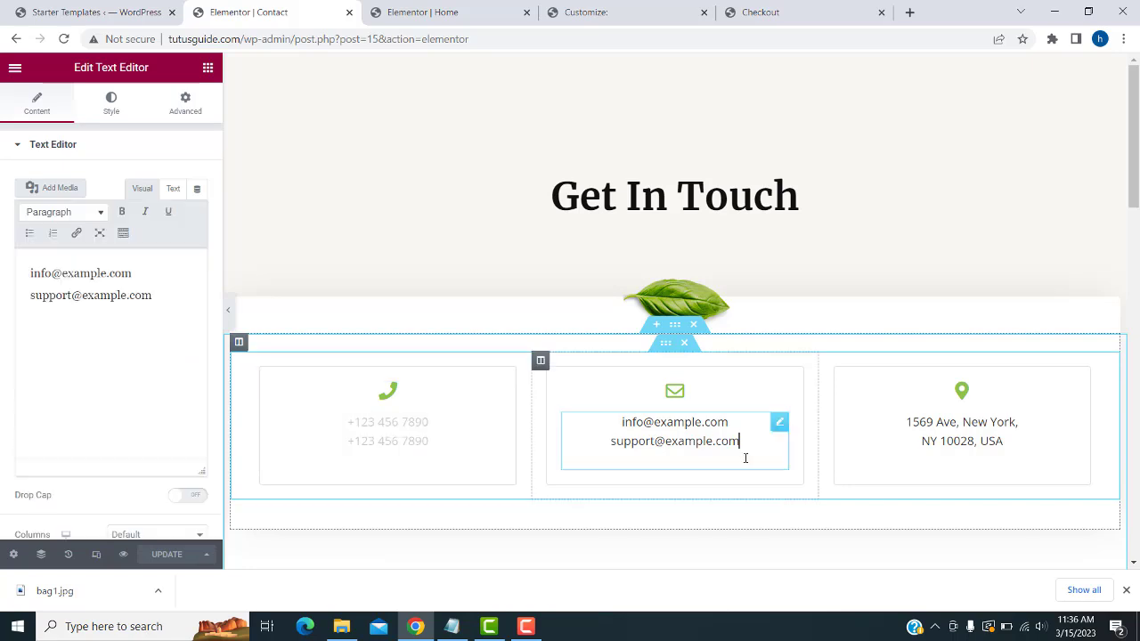
left_click(940, 422)
left_click(718, 436)
left_click(471, 458)
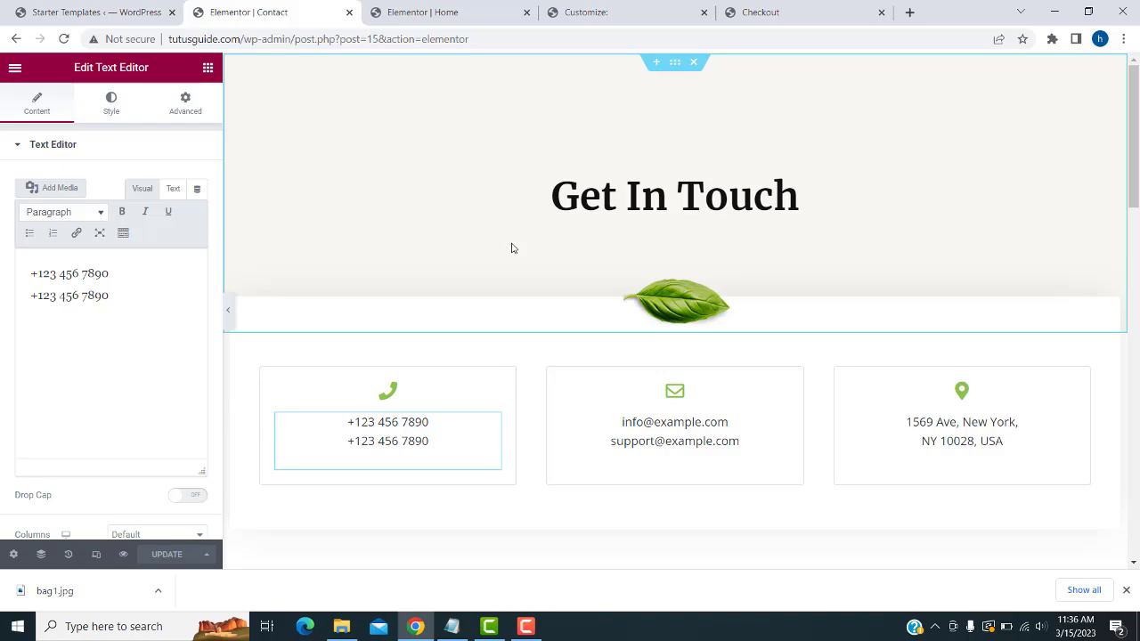
left_click(526, 626)
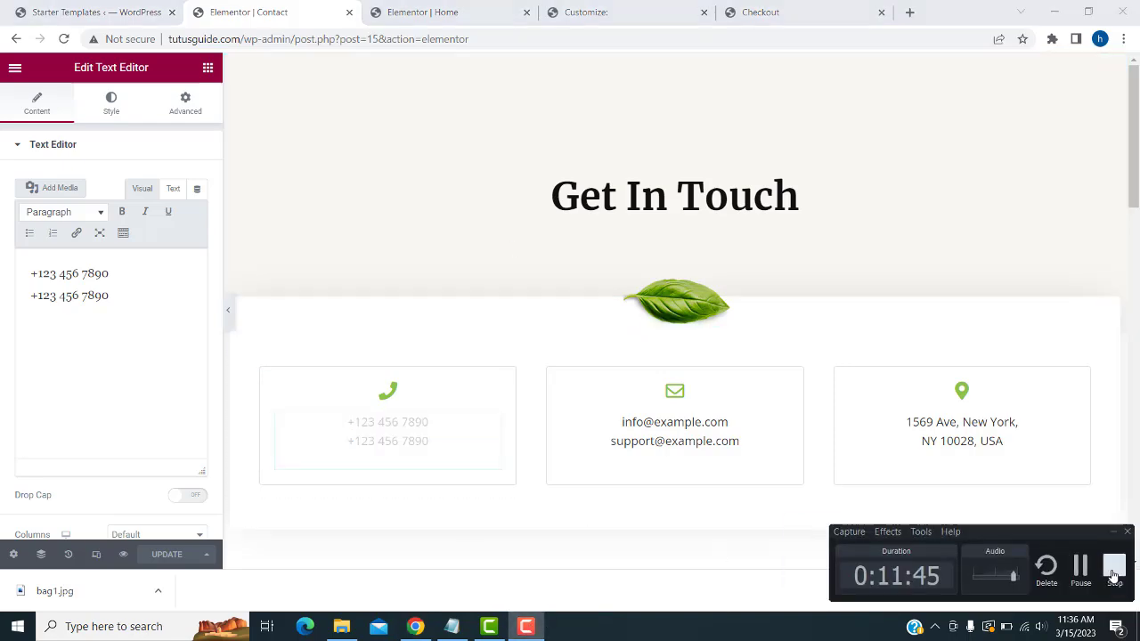